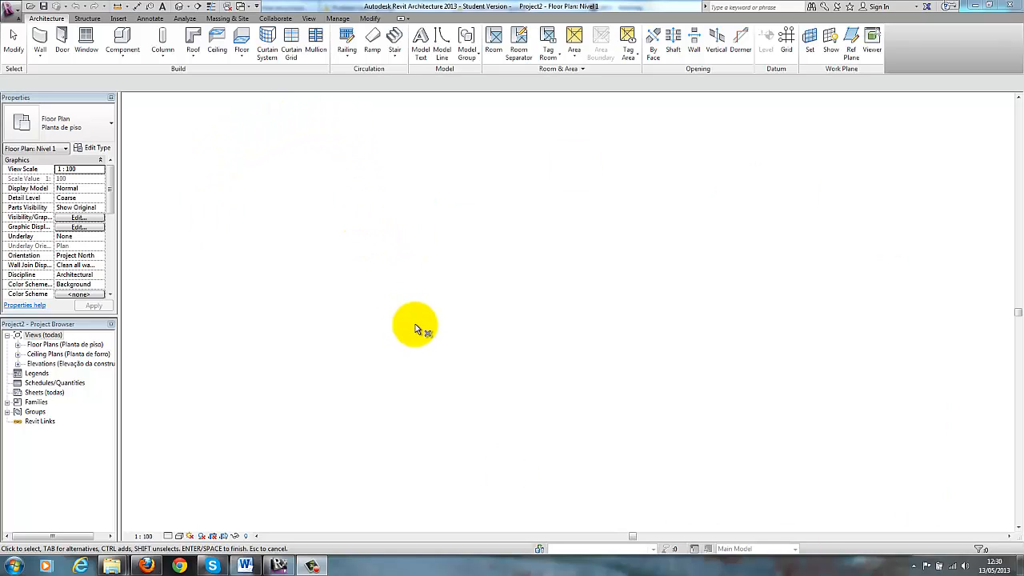
Step: Create a new project from the Architectural Template
{"action": "left_click", "coordinate": [14, 14]}
{"action": "left_click", "coordinate": [21, 39]}
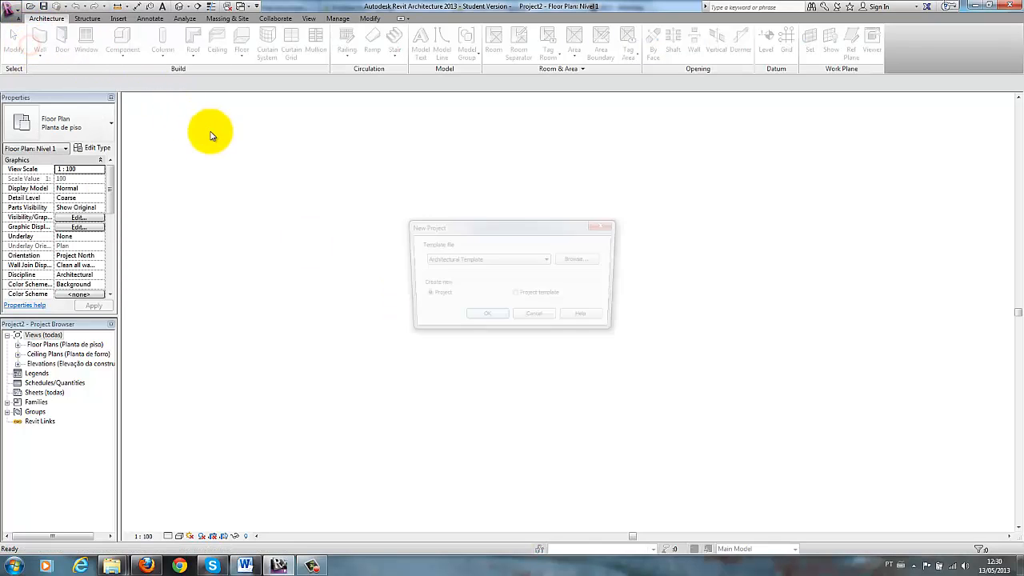
{"action": "left_click", "coordinate": [486, 315]}
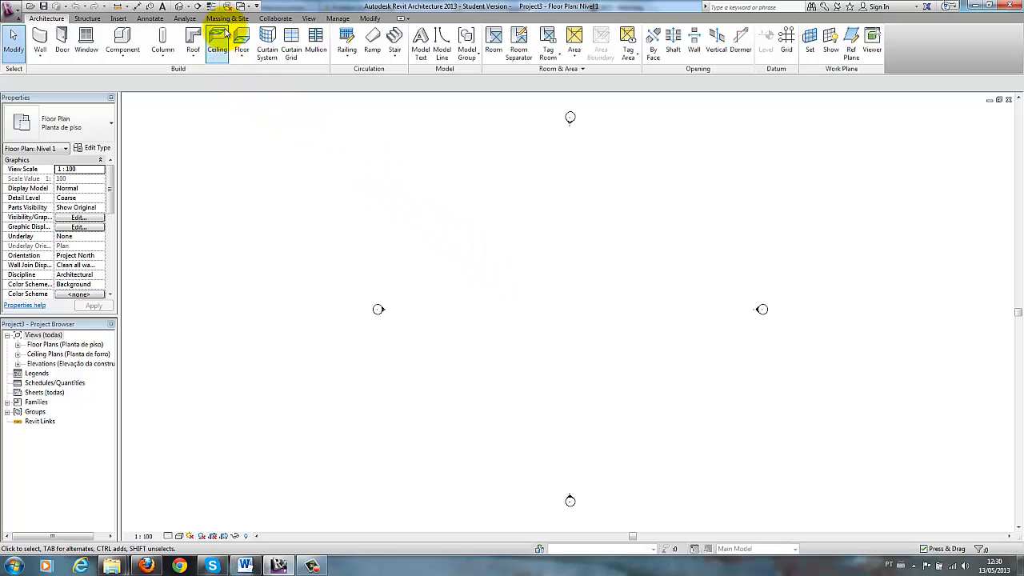
Step: Start an in-place mass named "Estudo 01"
{"action": "left_click", "coordinate": [228, 20]}
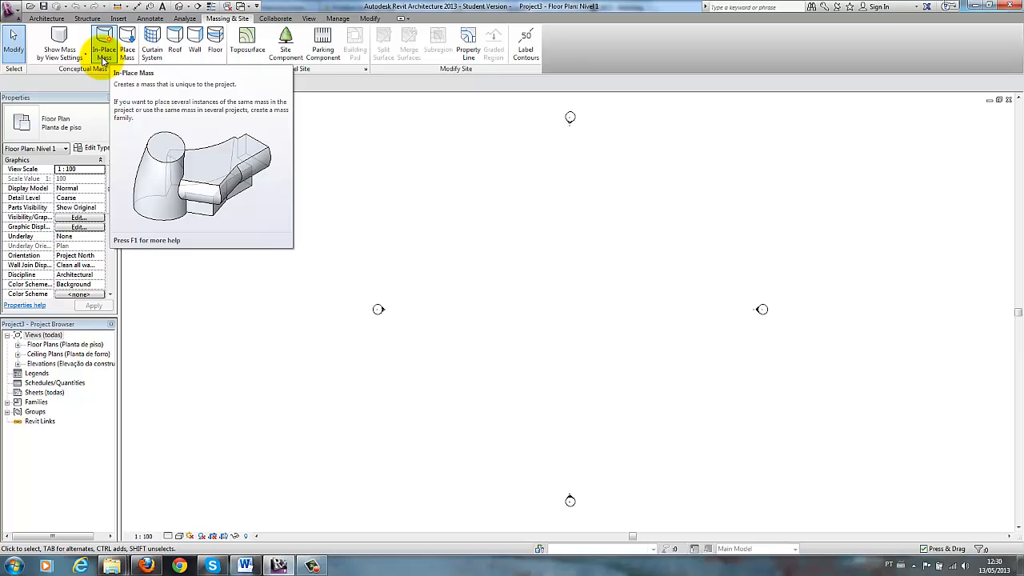
{"action": "left_click", "coordinate": [103, 56]}
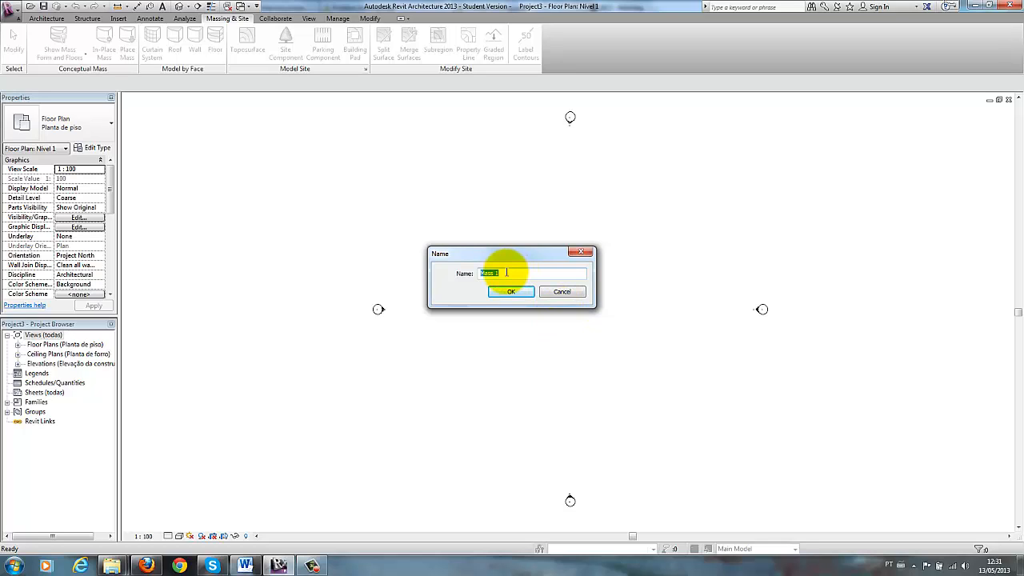
{"action": "type", "text": "Estudo -101"}
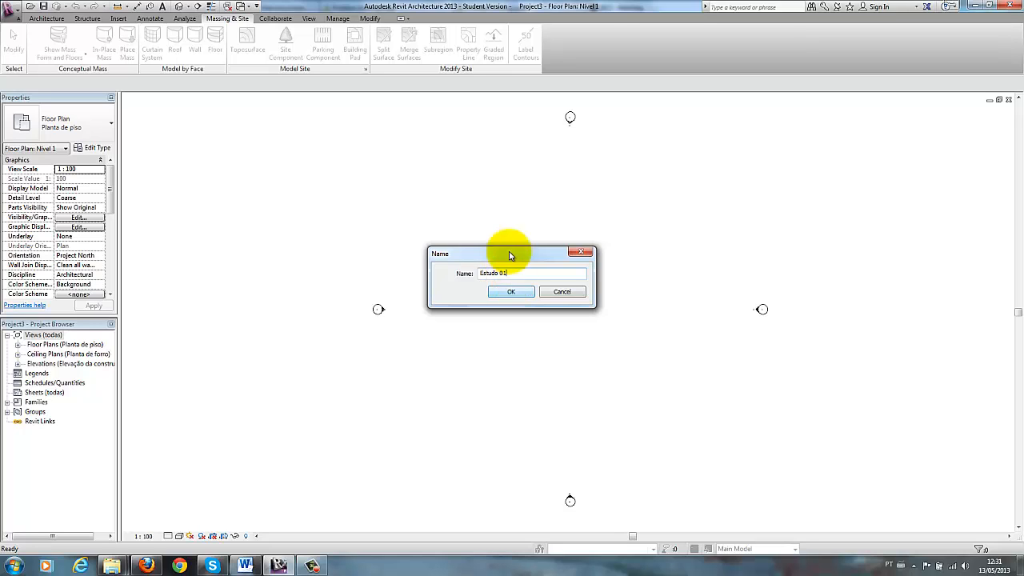
{"action": "left_click", "coordinate": [512, 291]}
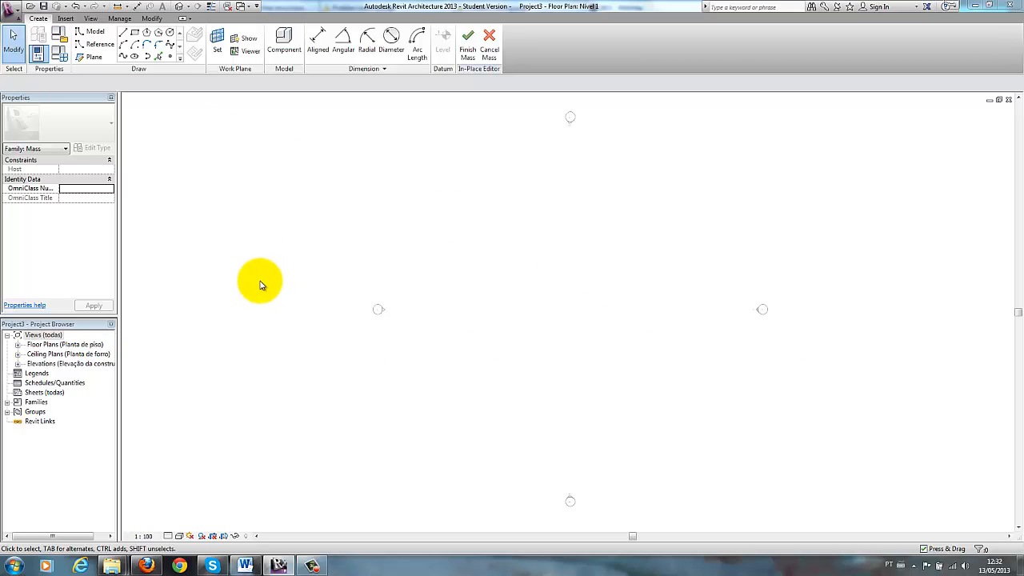
Step: Open the default 3D view and start a rectangle of model lines on the Nível 1 placement plane
{"action": "left_click", "coordinate": [18, 345]}
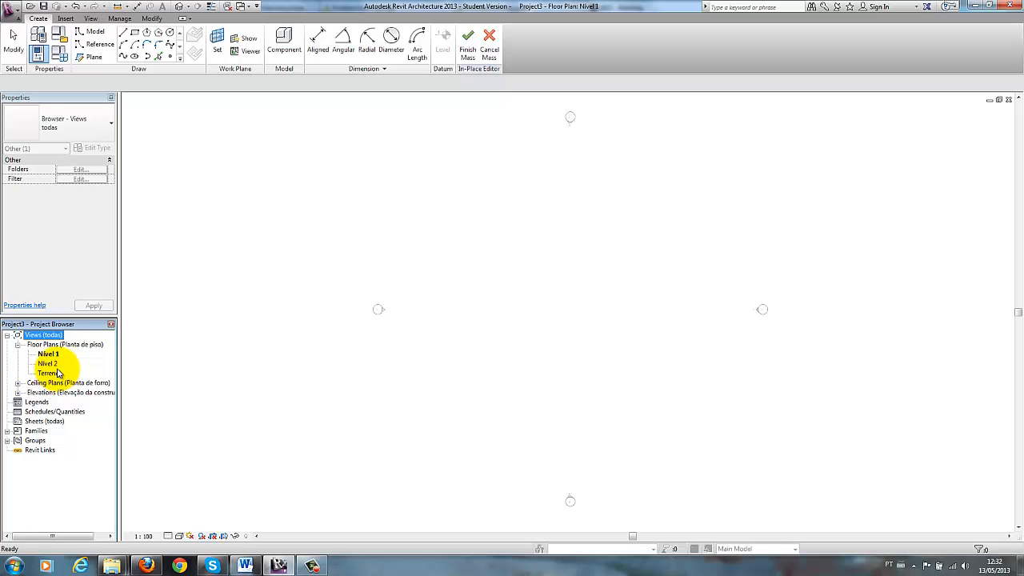
{"action": "left_click", "coordinate": [179, 7]}
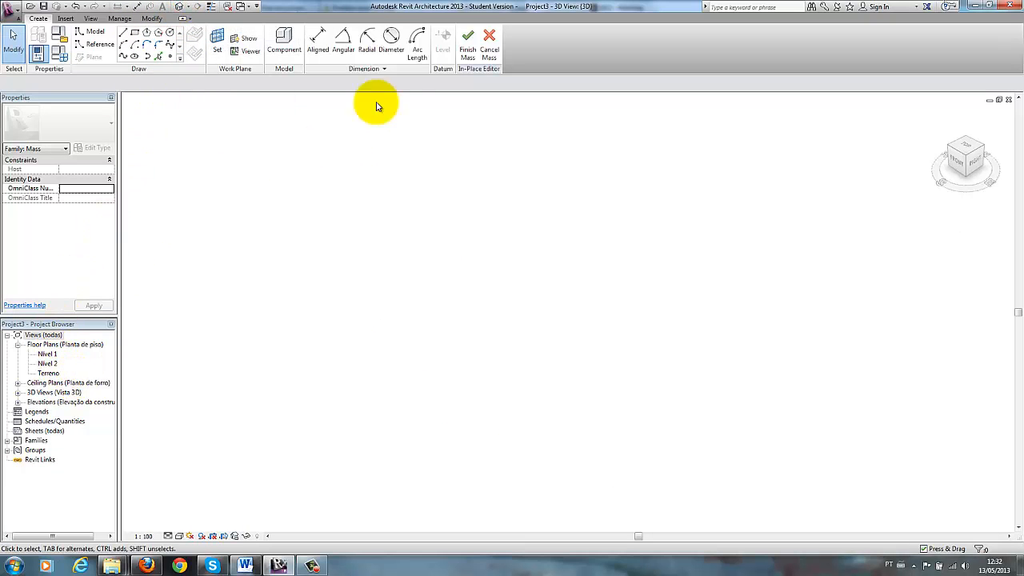
{"action": "left_click", "coordinate": [134, 35]}
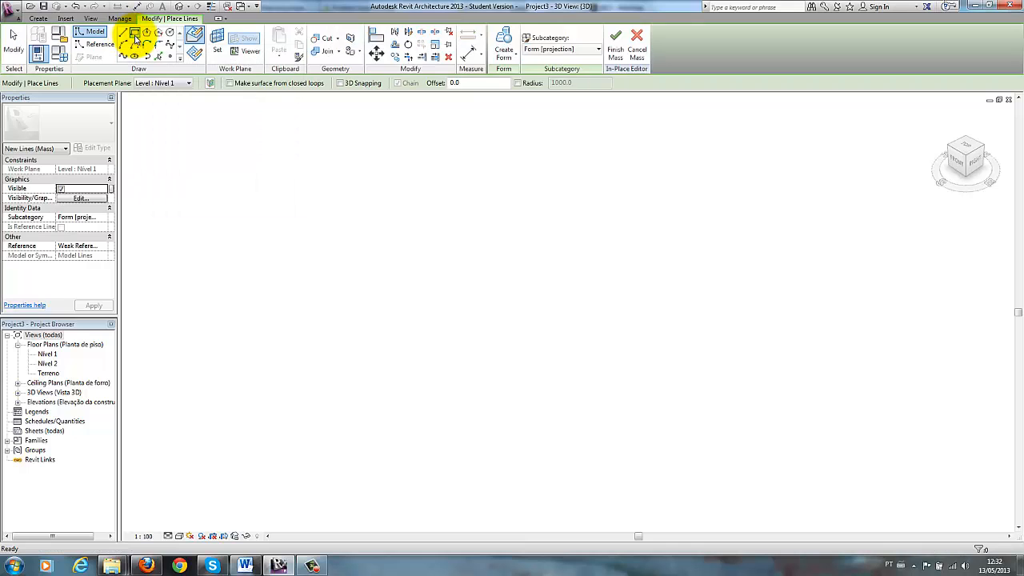
{"action": "scroll", "coordinate": [513, 317], "scroll_direction": "down", "scroll_amount": 3}
{"action": "scroll", "coordinate": [513, 318], "scroll_direction": "down", "scroll_amount": 5}
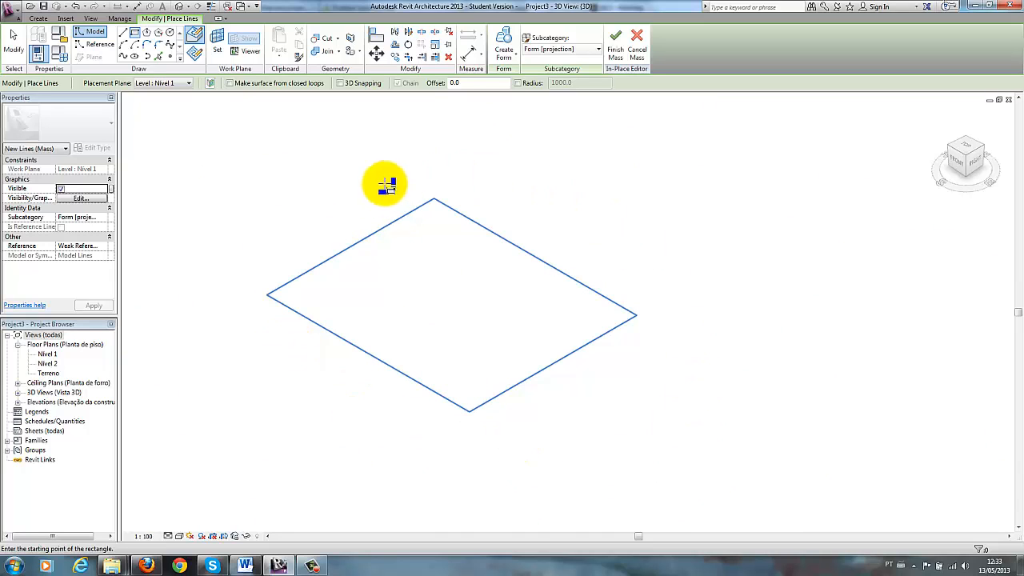
Step: Try Nível 2 as the placement plane for the rectangle and return to Nível 1
{"action": "left_click", "coordinate": [164, 83]}
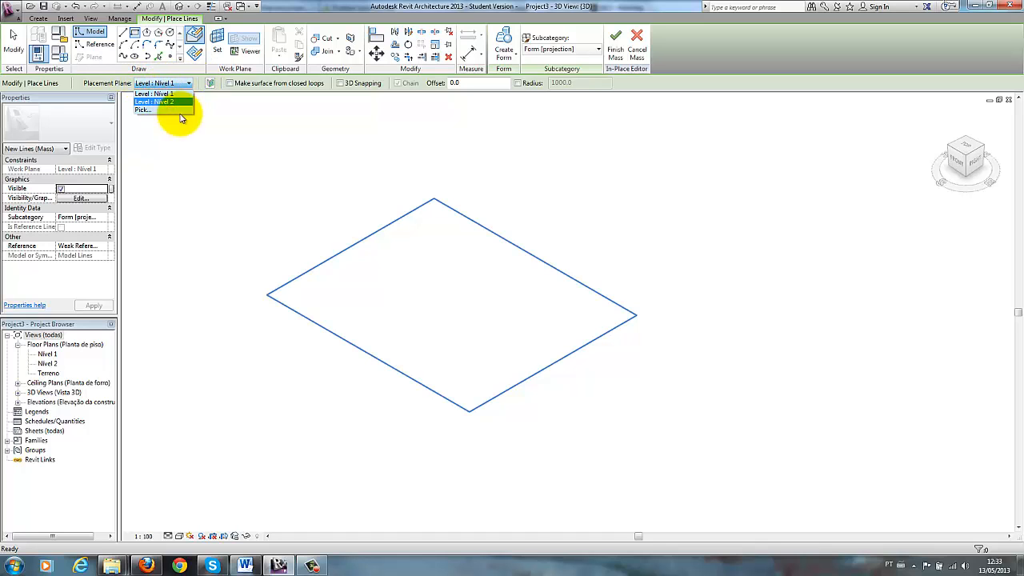
{"action": "left_click", "coordinate": [168, 102]}
{"action": "left_click", "coordinate": [171, 84]}
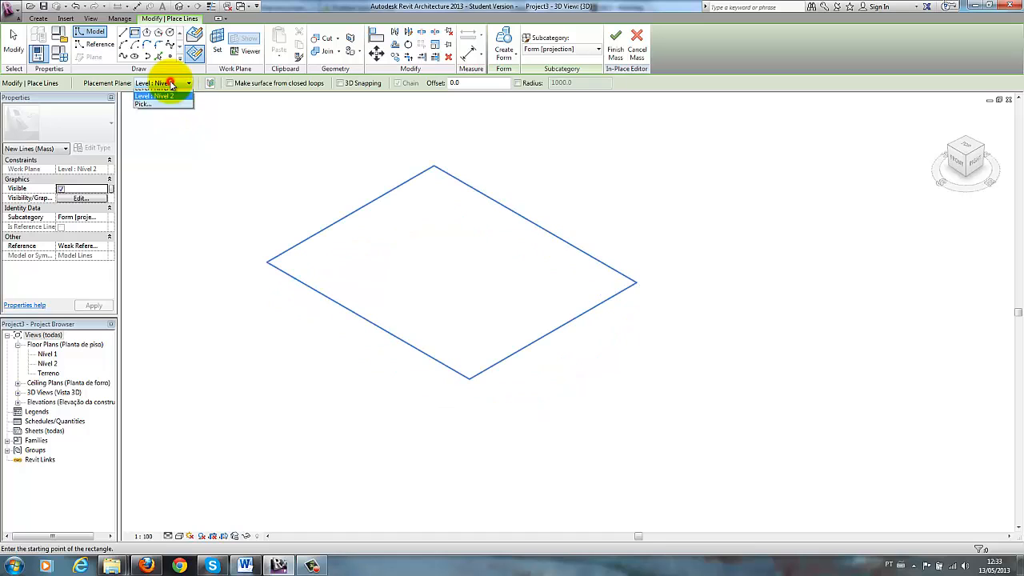
{"action": "left_click", "coordinate": [167, 92]}
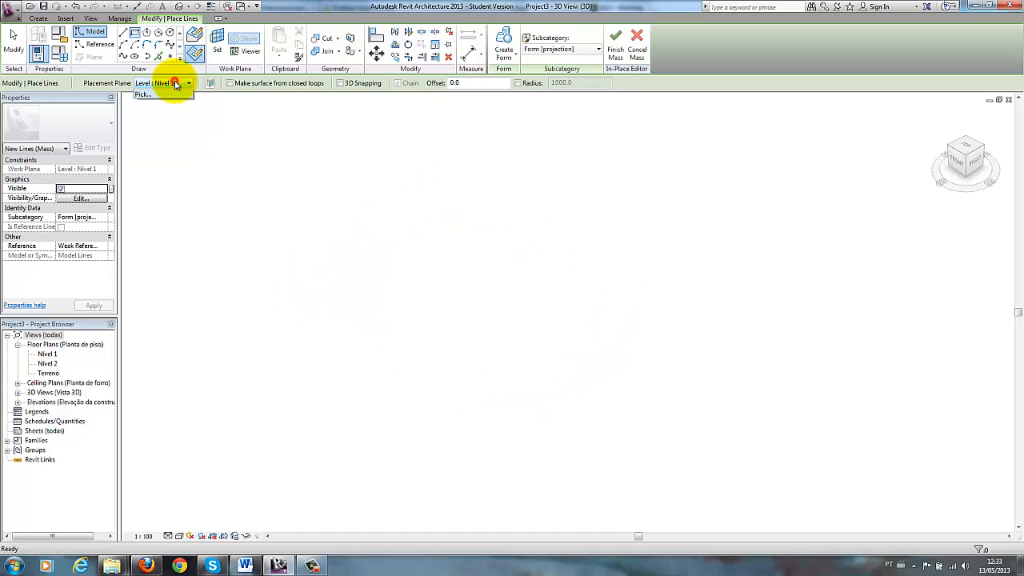
{"action": "left_click", "coordinate": [174, 84]}
{"action": "left_click", "coordinate": [177, 102]}
{"action": "left_click", "coordinate": [182, 84]}
{"action": "left_click", "coordinate": [180, 95]}
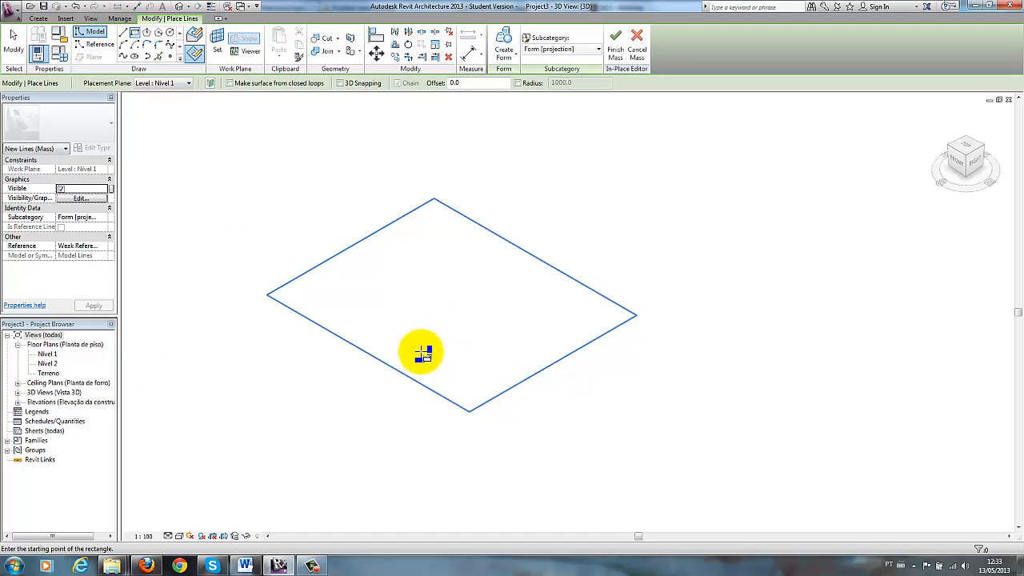
Step: Draw a rectangle about 9400 mm by 5700 mm on Nível 1 and leave the drawing tool
{"action": "left_click", "coordinate": [363, 283]}
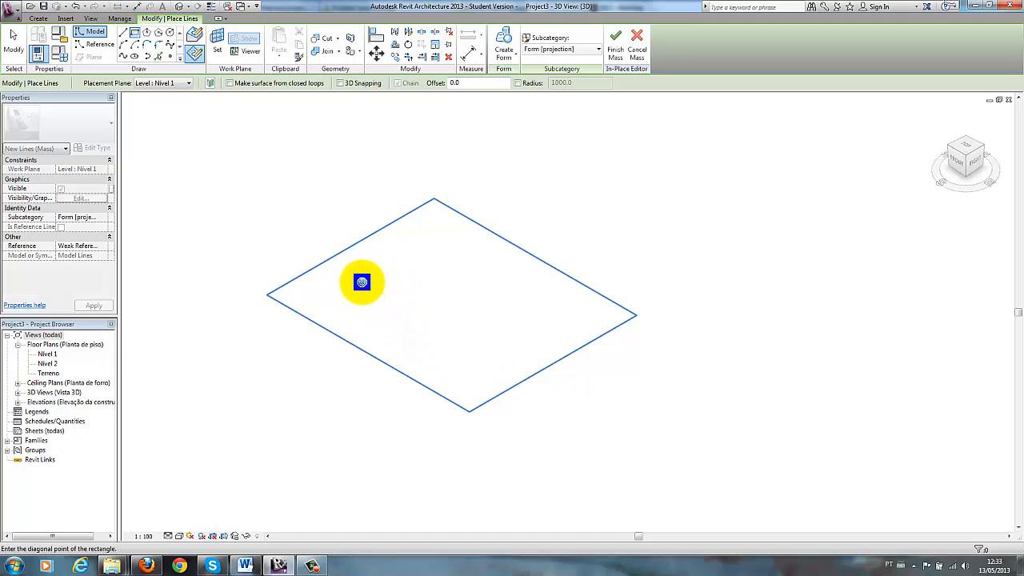
{"action": "left_click", "coordinate": [469, 269]}
{"action": "left_click", "coordinate": [14, 36]}
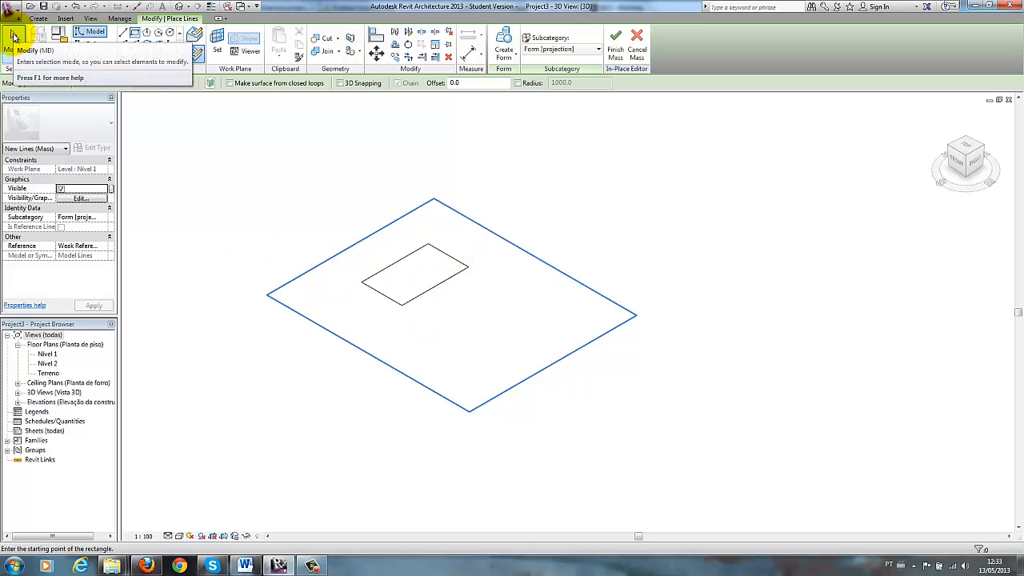
{"action": "left_click", "coordinate": [13, 36]}
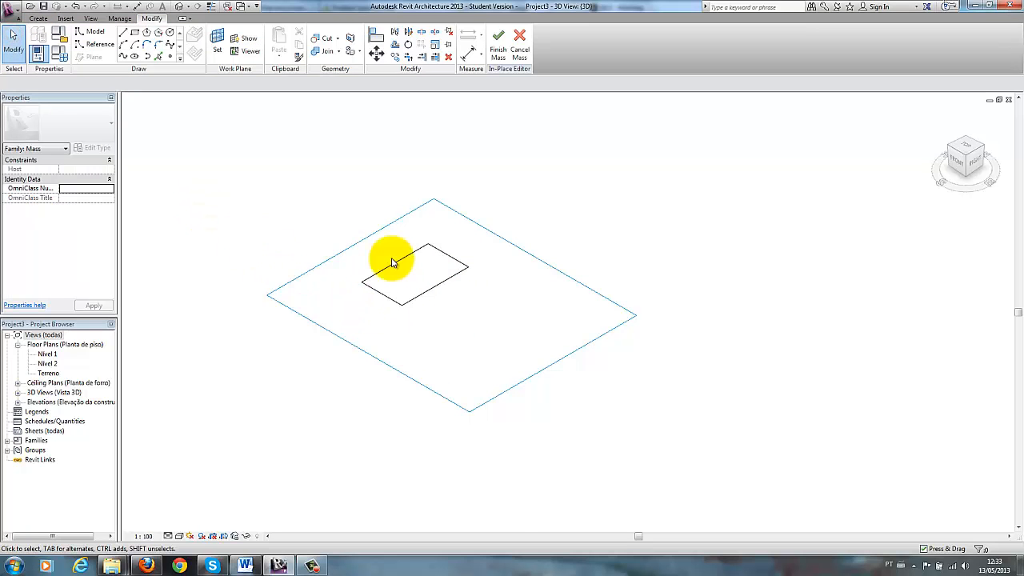
Step: Set the distance between the rectangle's two long sides to 5000 mm
{"action": "left_click", "coordinate": [432, 290]}
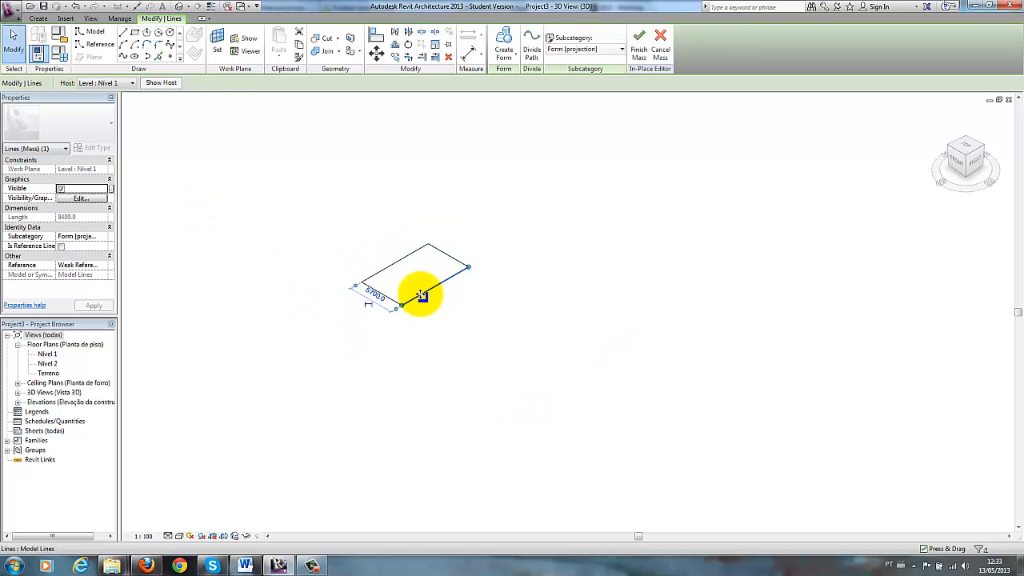
{"action": "left_click", "coordinate": [374, 296]}
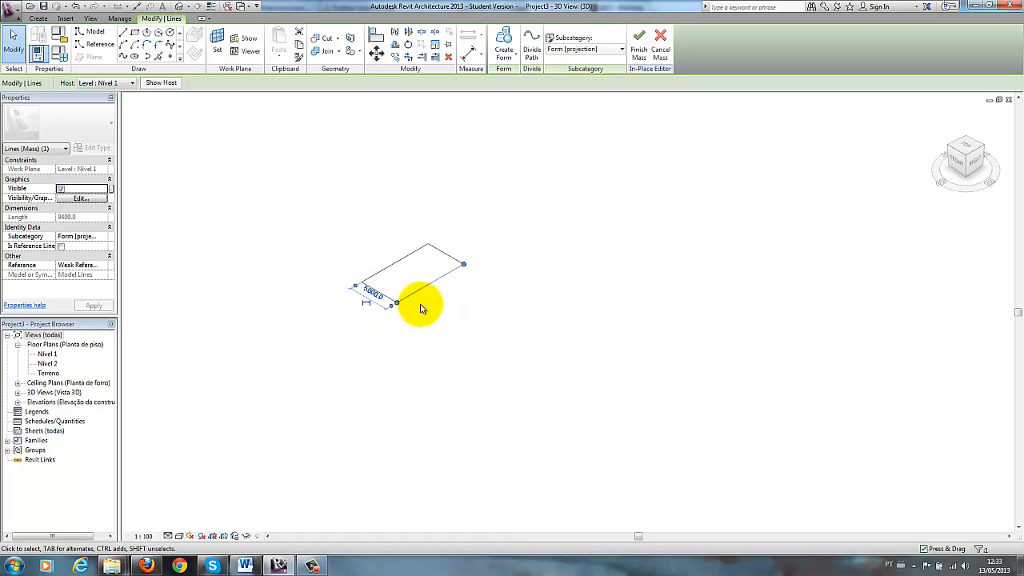
Step: Change the project's length units to meters with 2 decimal places
{"action": "left_click", "coordinate": [120, 18]}
{"action": "left_click", "coordinate": [111, 53]}
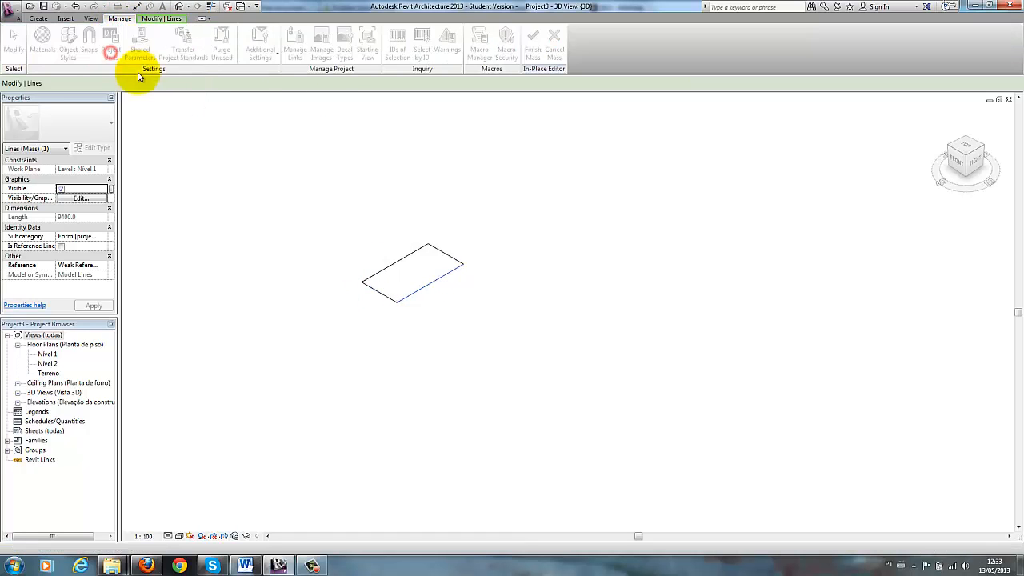
{"action": "left_click", "coordinate": [382, 156]}
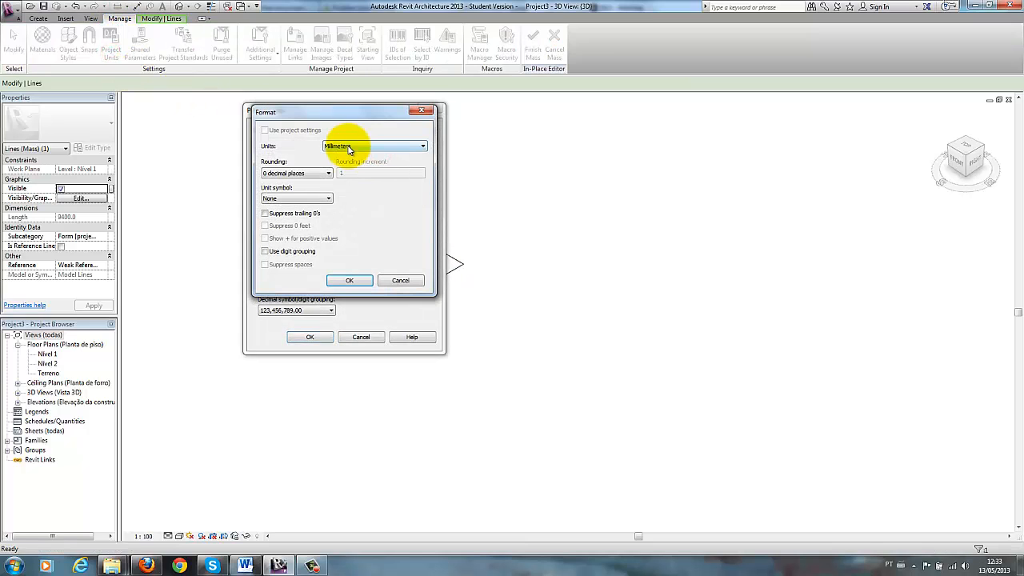
{"action": "left_click", "coordinate": [347, 147]}
{"action": "left_click", "coordinate": [352, 187]}
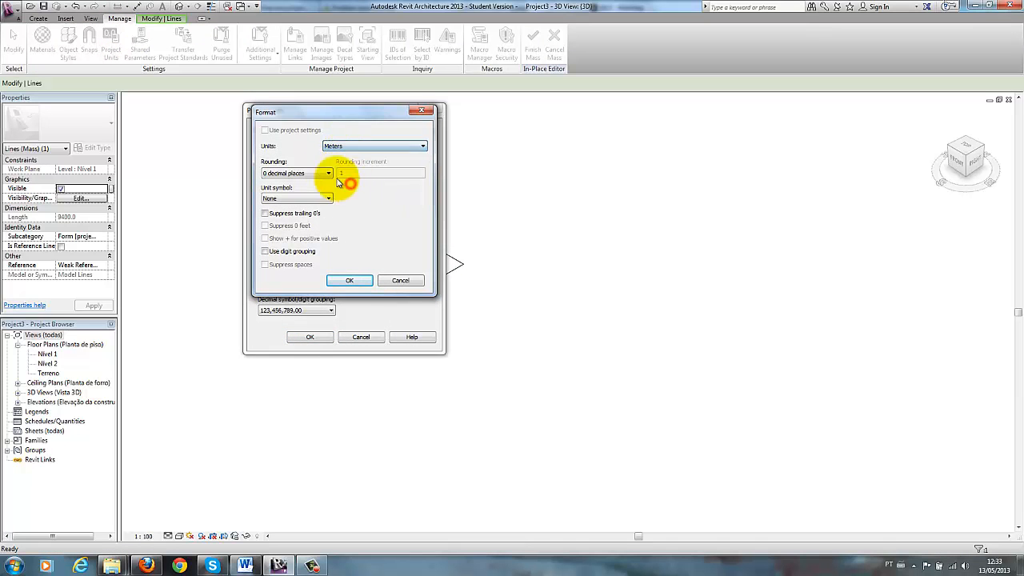
{"action": "left_click", "coordinate": [325, 174]}
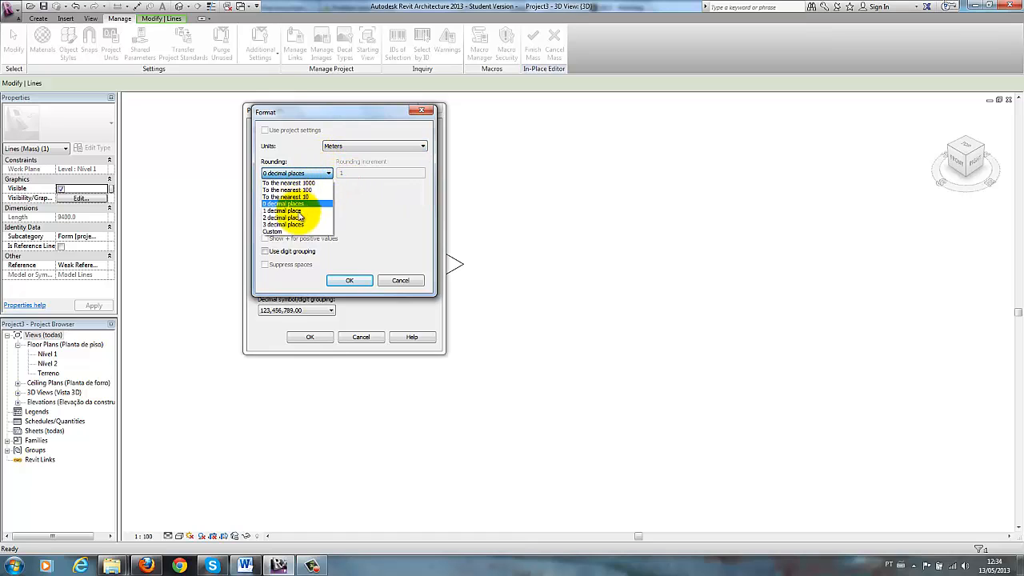
{"action": "left_click", "coordinate": [298, 218]}
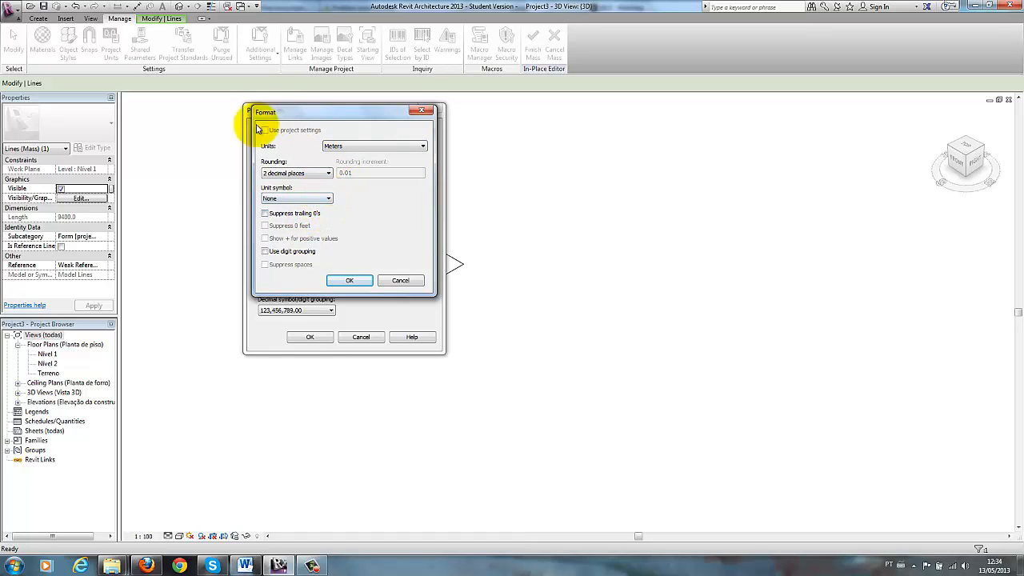
{"action": "left_click", "coordinate": [363, 284]}
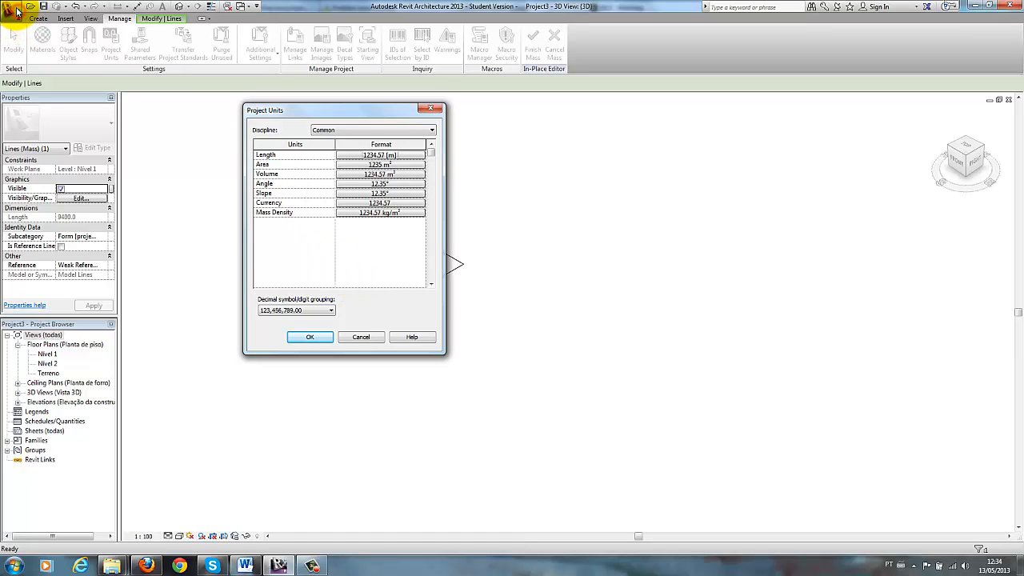
{"action": "left_click", "coordinate": [310, 336]}
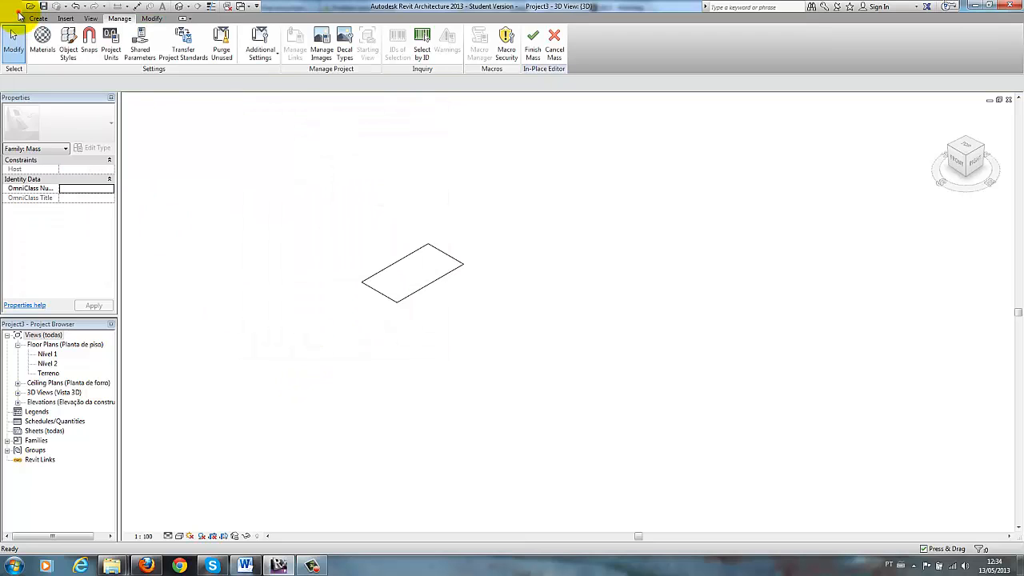
{"action": "left_click", "coordinate": [16, 13]}
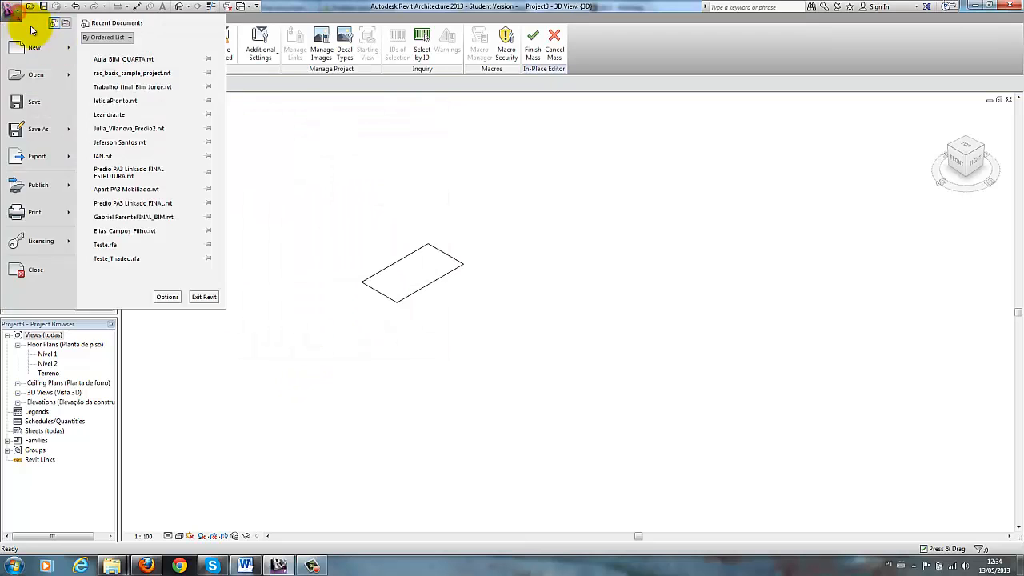
{"action": "left_click", "coordinate": [68, 132]}
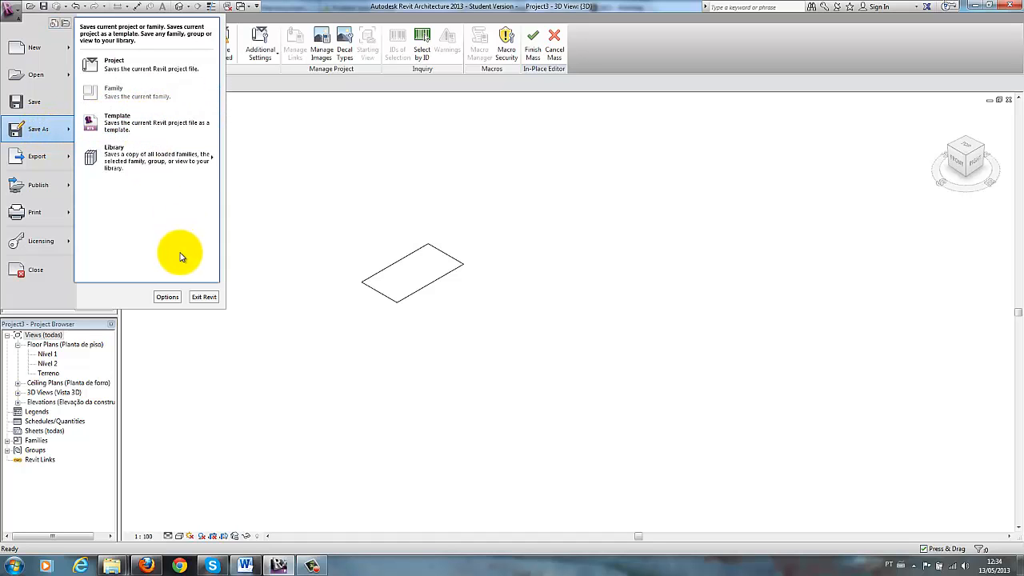
{"action": "left_click", "coordinate": [351, 168]}
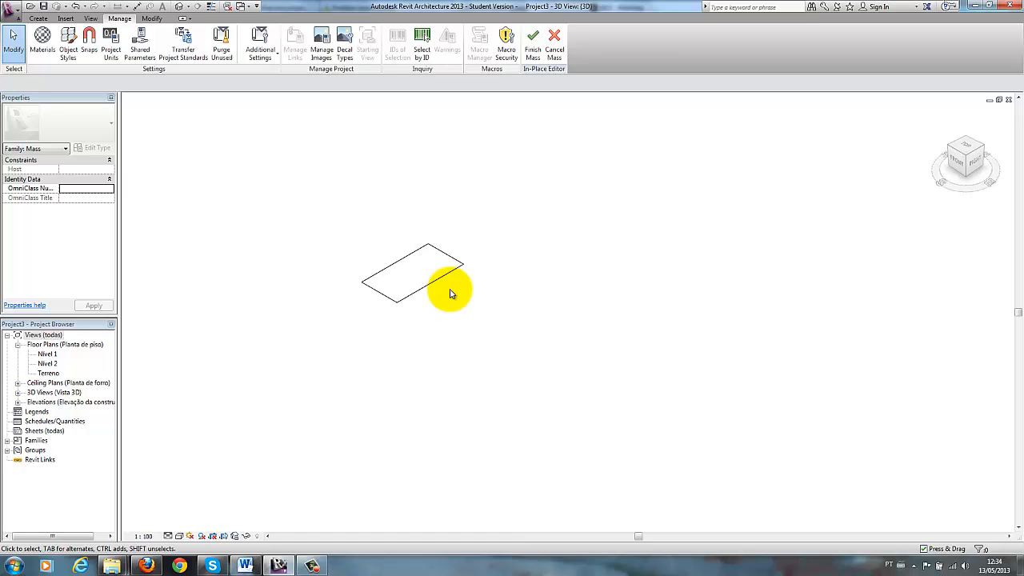
Step: Set the length of the rectangle's long sides to 10 m and clear the selection
{"action": "key", "text": "Tab"}
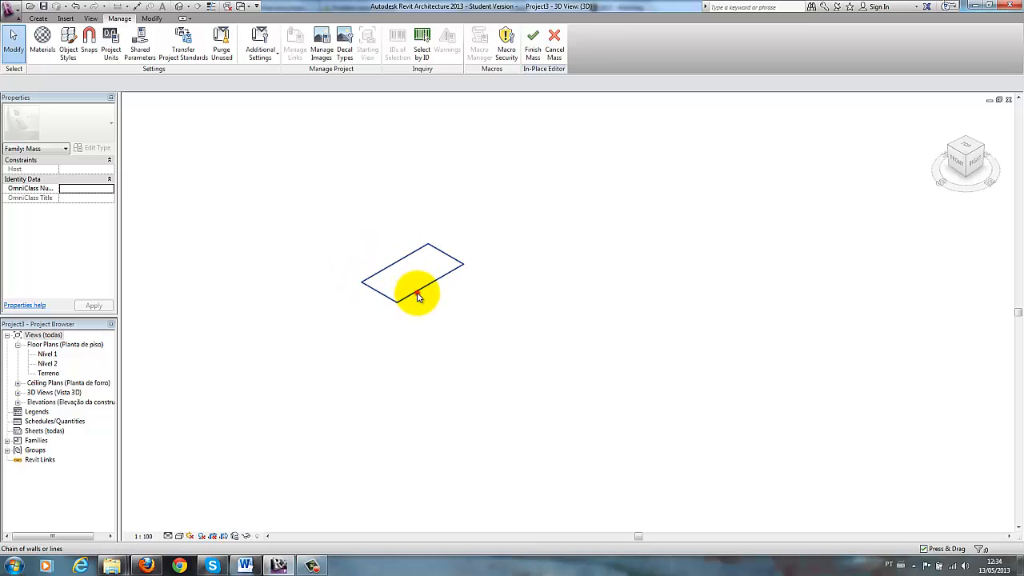
{"action": "left_click", "coordinate": [420, 298]}
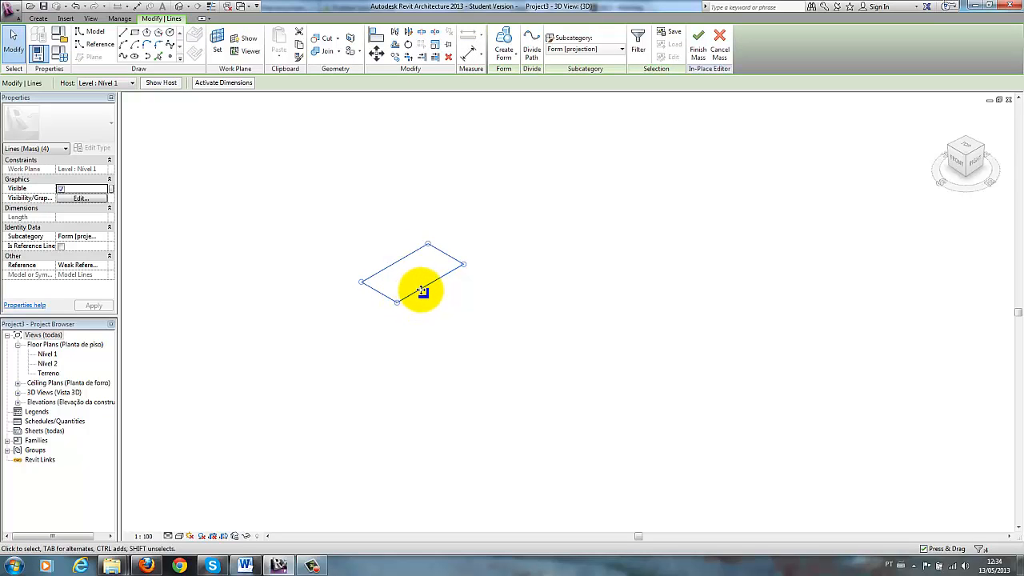
{"action": "left_click", "coordinate": [421, 292]}
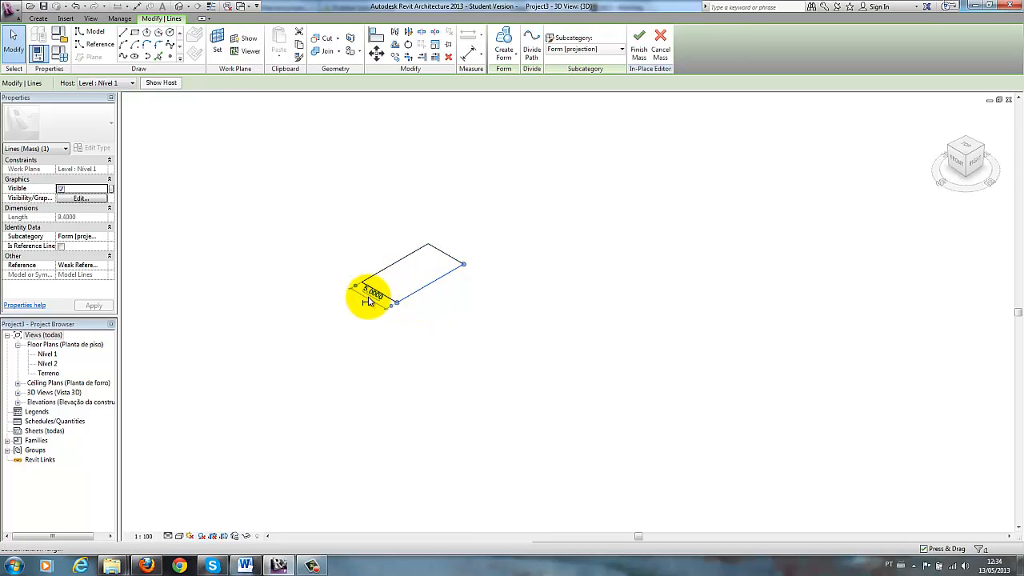
{"action": "left_click", "coordinate": [446, 258]}
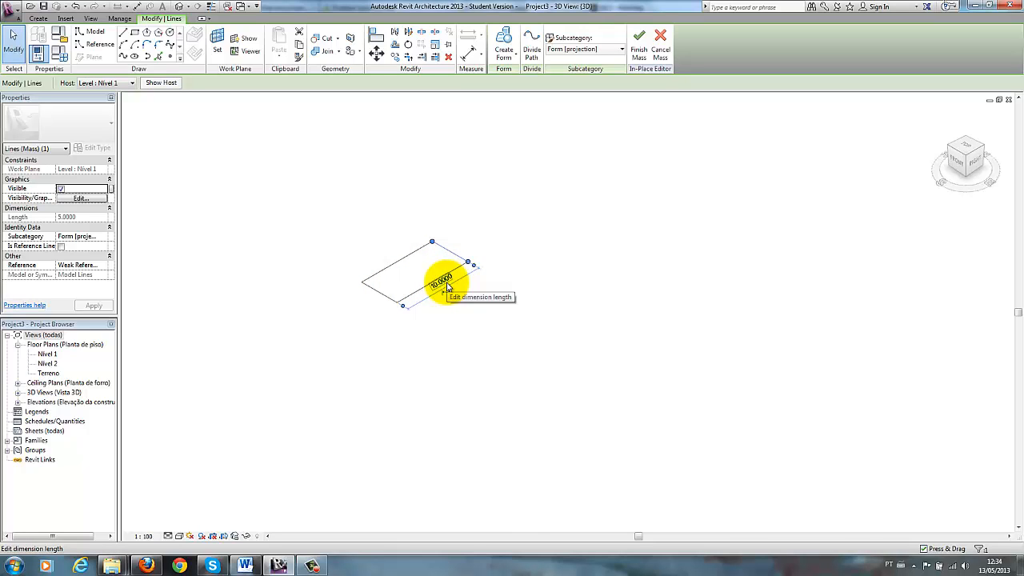
{"action": "left_click", "coordinate": [517, 217]}
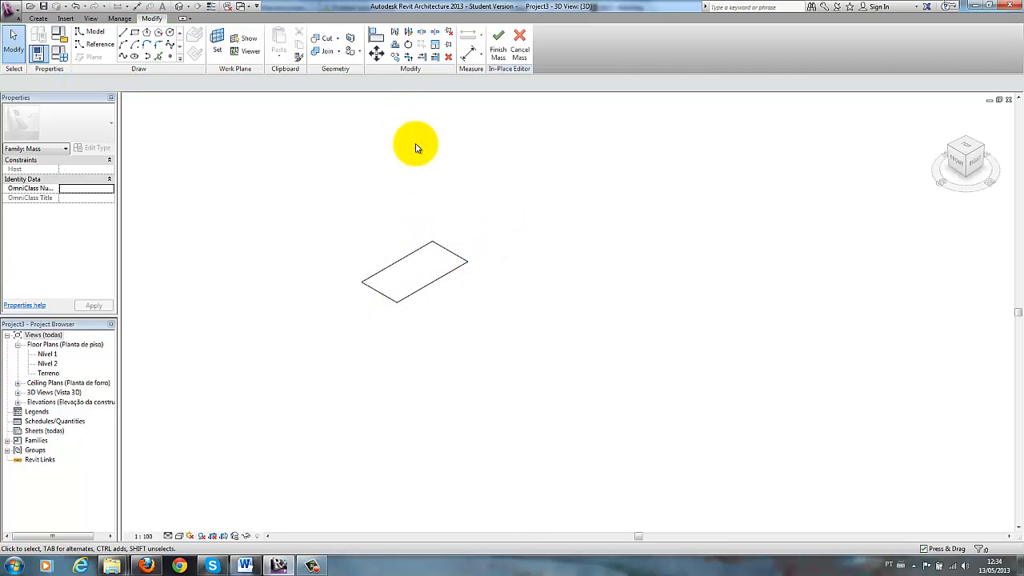
Step: Create a solid form from the closed rectangle on Nível 1 and clear the selection
{"action": "left_click", "coordinate": [419, 290]}
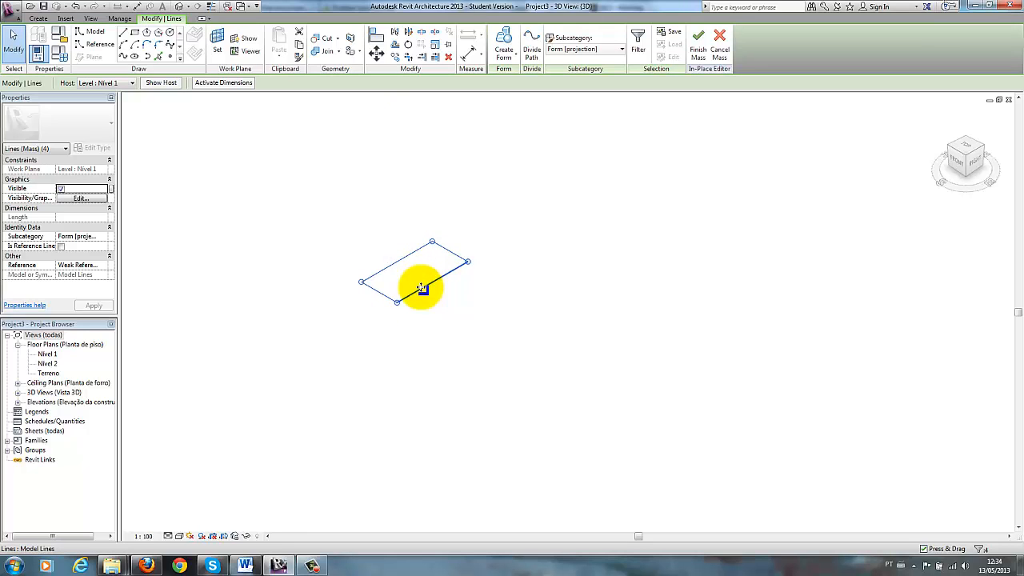
{"action": "left_click", "coordinate": [504, 37]}
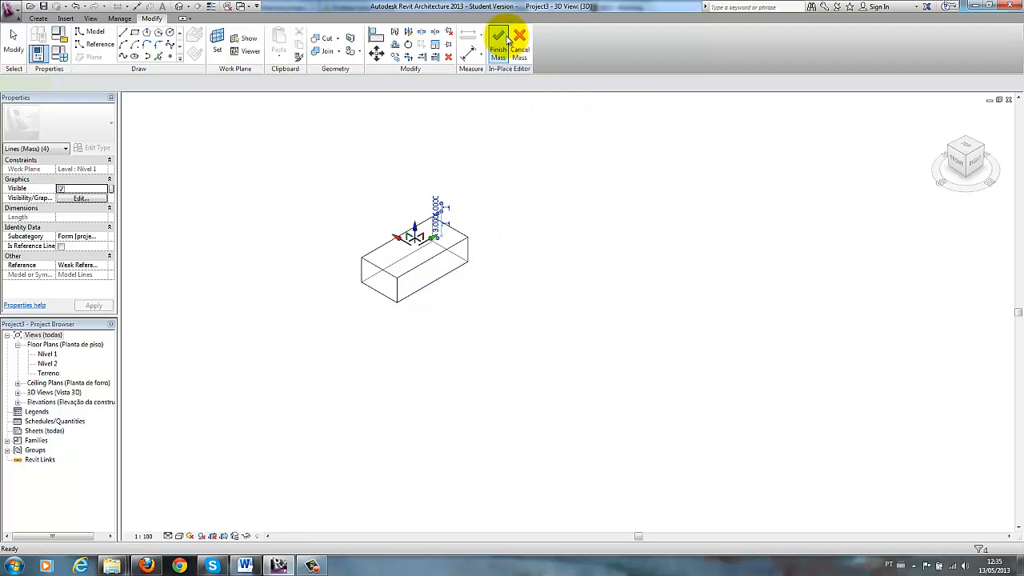
{"action": "scroll", "coordinate": [459, 252], "scroll_direction": "up", "scroll_amount": 3}
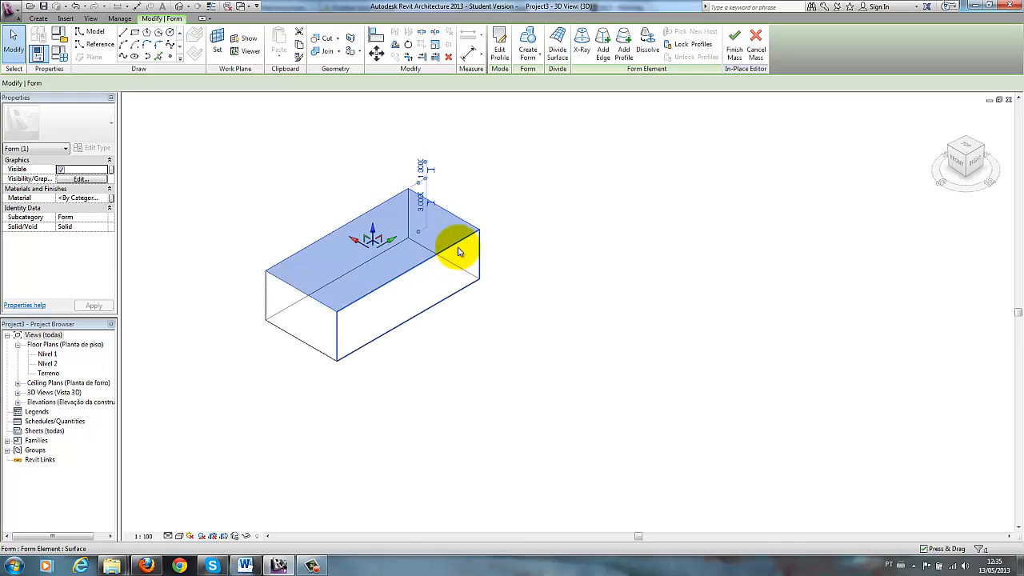
{"action": "left_click", "coordinate": [503, 181]}
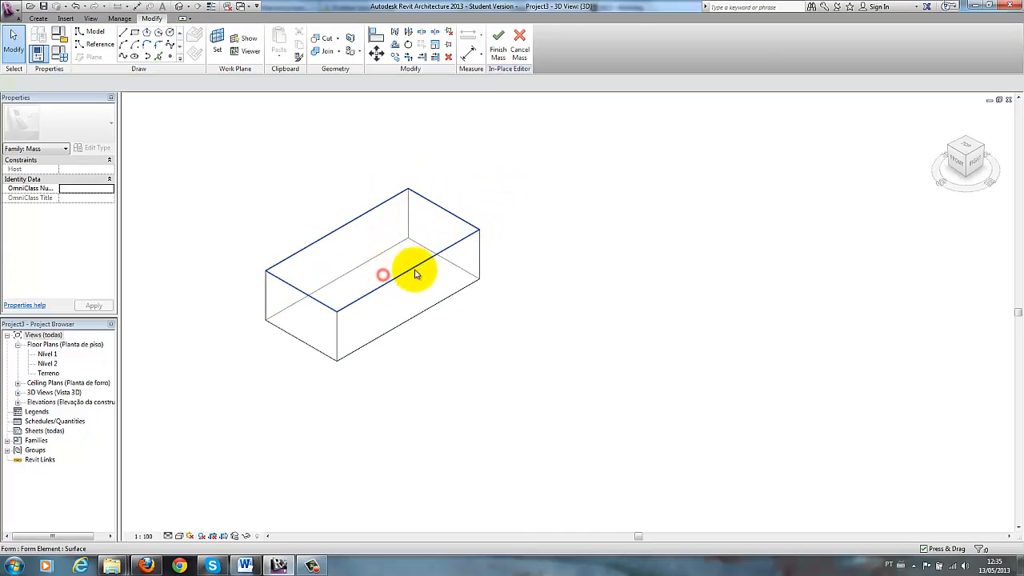
{"action": "left_click", "coordinate": [432, 224]}
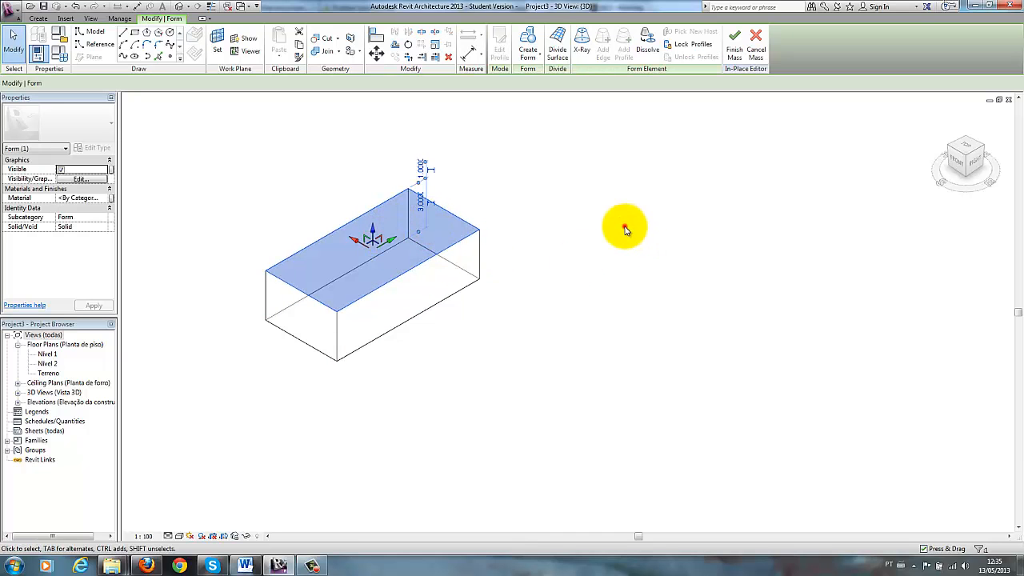
{"action": "left_click", "coordinate": [621, 222]}
Step: Raise the top face of the box, set its height to 10 m and deselect it
{"action": "left_click", "coordinate": [375, 272]}
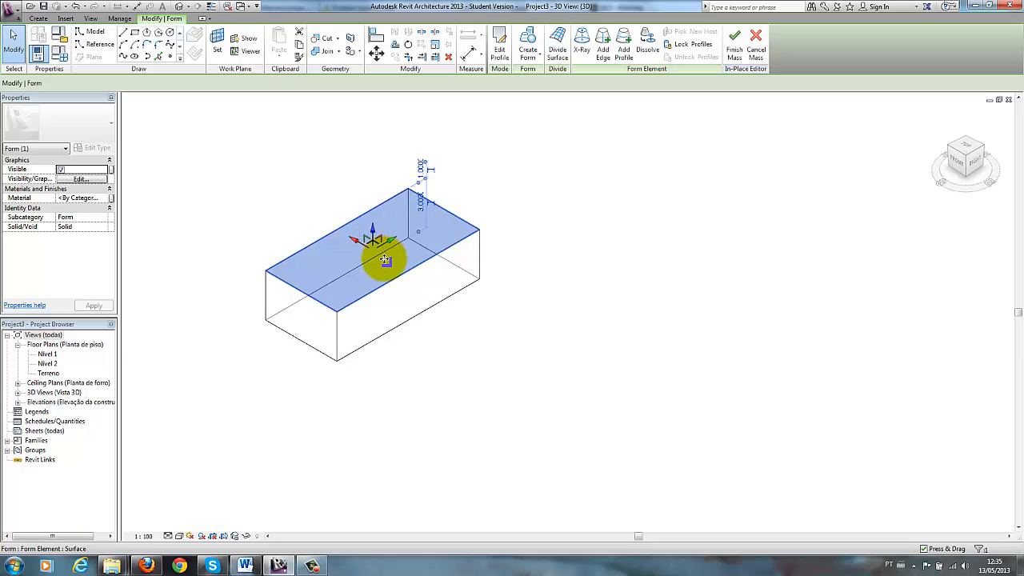
{"action": "left_click_drag", "start_coordinate": [373, 234], "coordinate": [372, 147]}
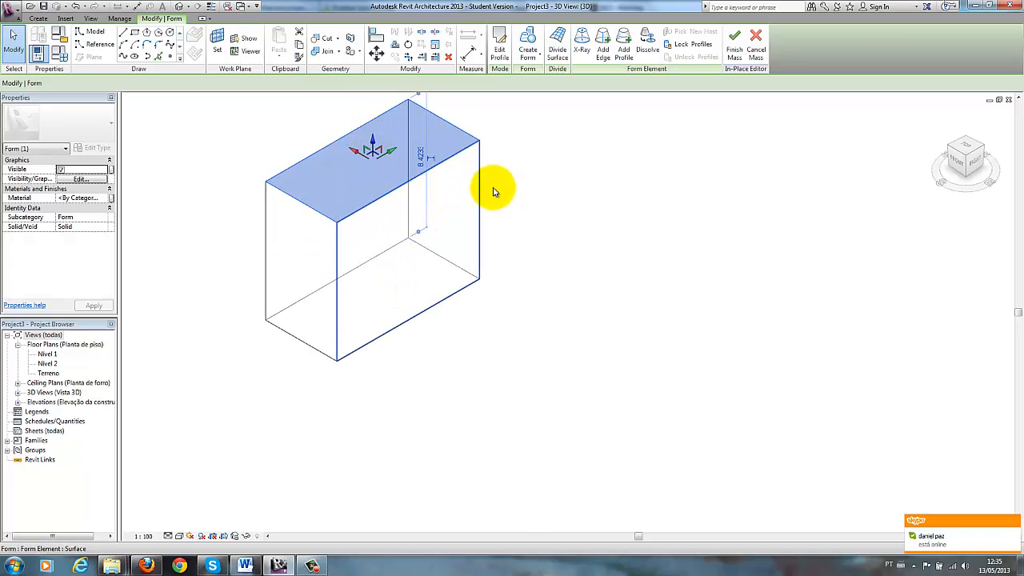
{"action": "left_click", "coordinate": [420, 157]}
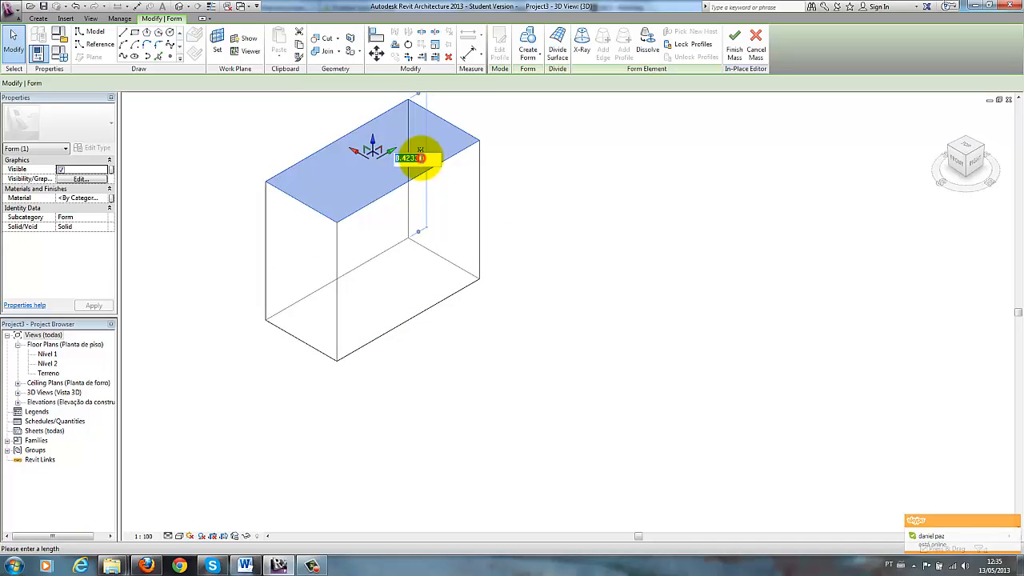
{"action": "key", "text": "Return"}
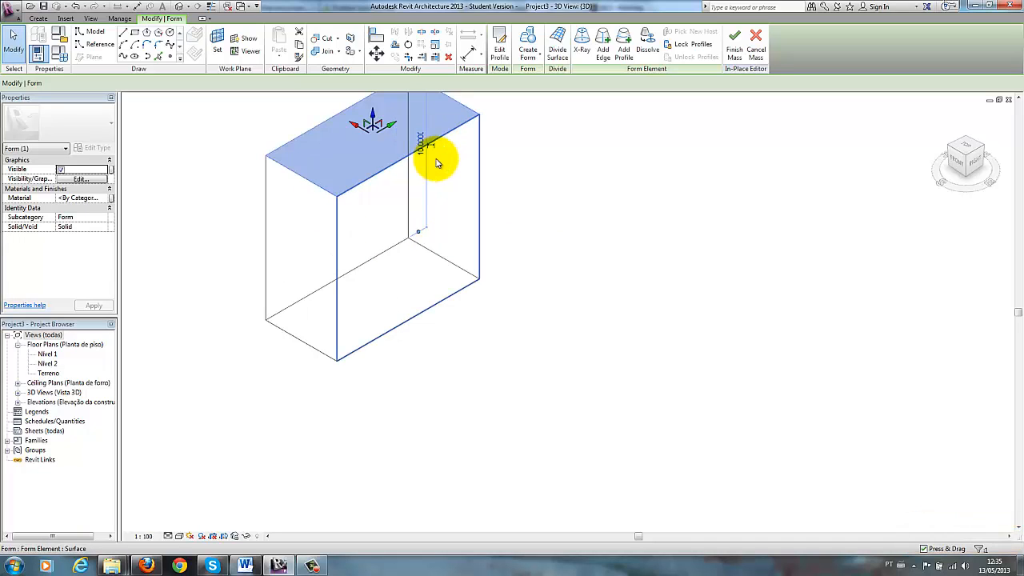
{"action": "middle_click", "coordinate": [513, 277]}
{"action": "middle_click", "coordinate": [513, 278]}
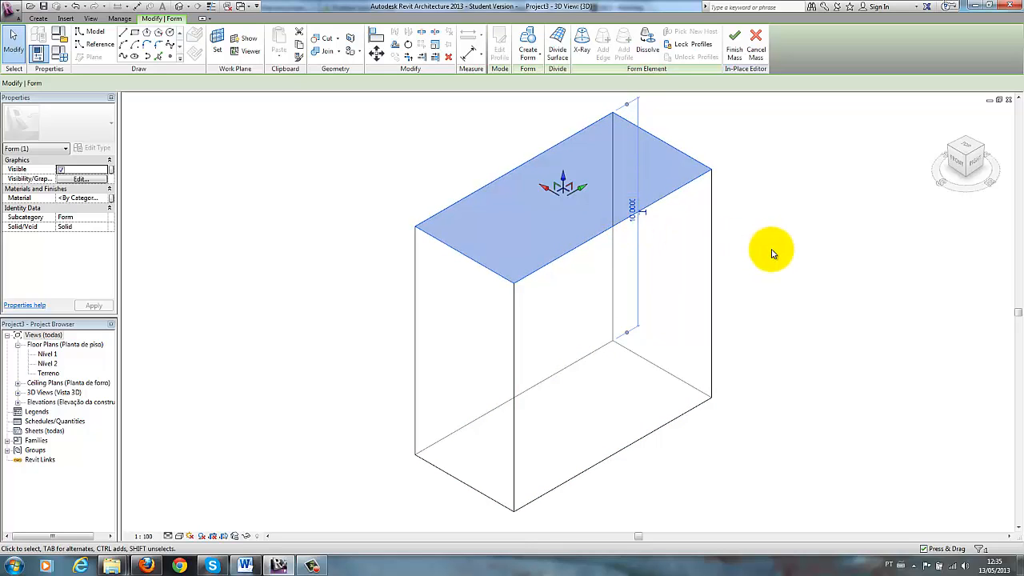
{"action": "left_click", "coordinate": [793, 242]}
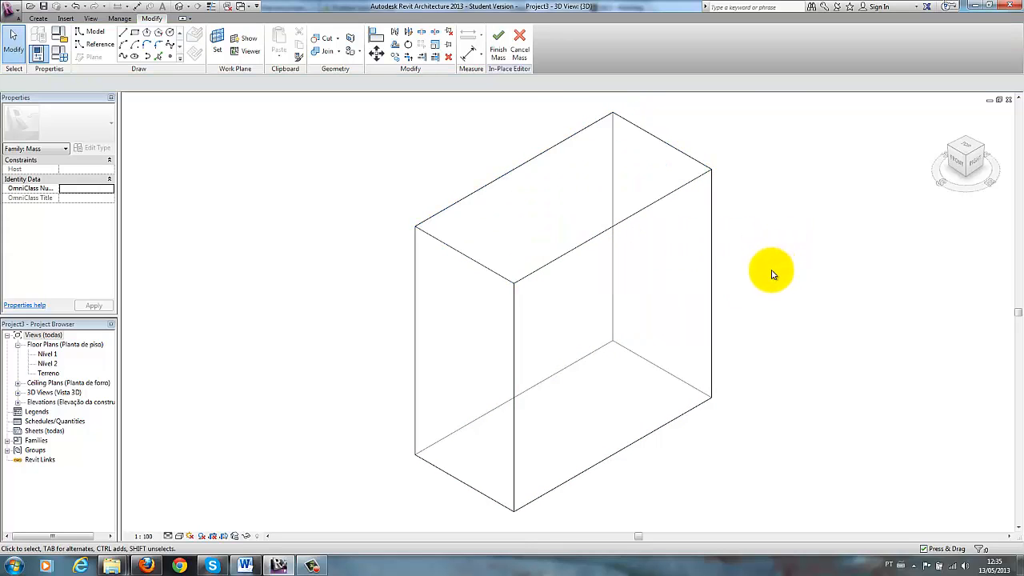
Step: Push the box's narrow front face inward until the box is about 7.19 m long
{"action": "left_click", "coordinate": [477, 359]}
{"action": "left_click", "coordinate": [452, 424]}
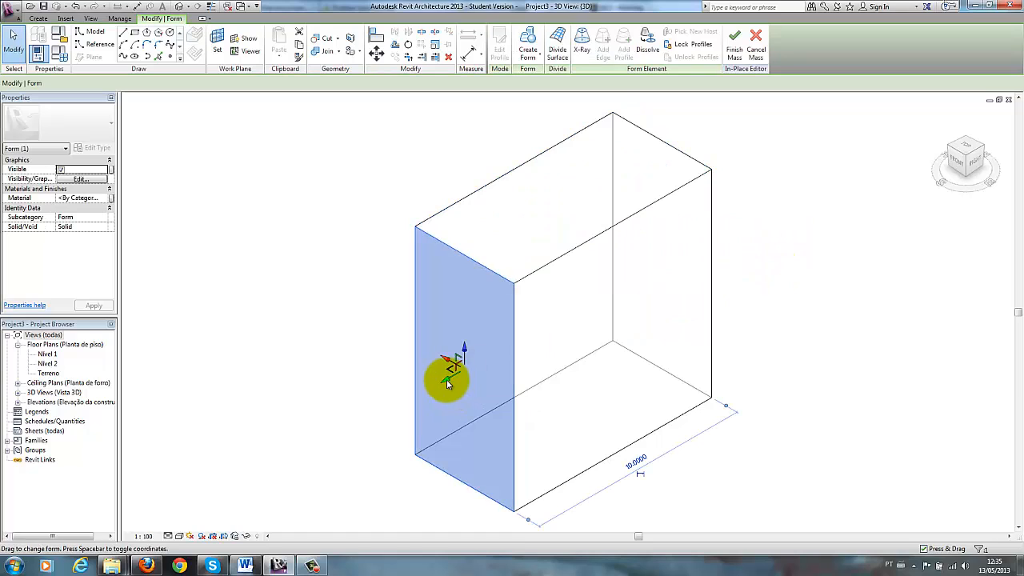
{"action": "left_click_drag", "start_coordinate": [454, 376], "coordinate": [508, 344]}
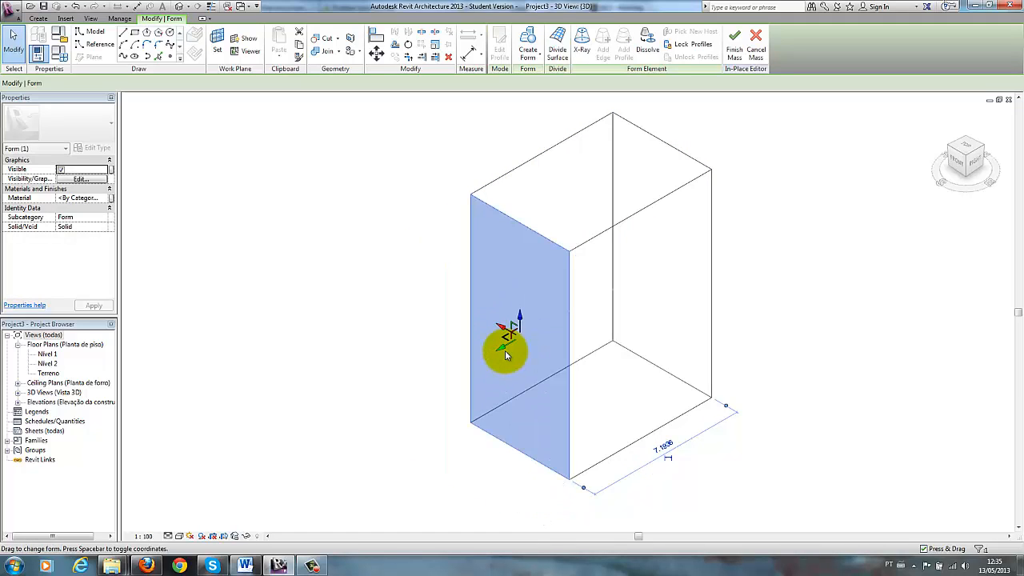
Step: Pull the adjacent long side face outward to nearly double the box's width and clear the selection
{"action": "left_click", "coordinate": [677, 257]}
{"action": "left_click_drag", "start_coordinate": [651, 339], "coordinate": [760, 370]}
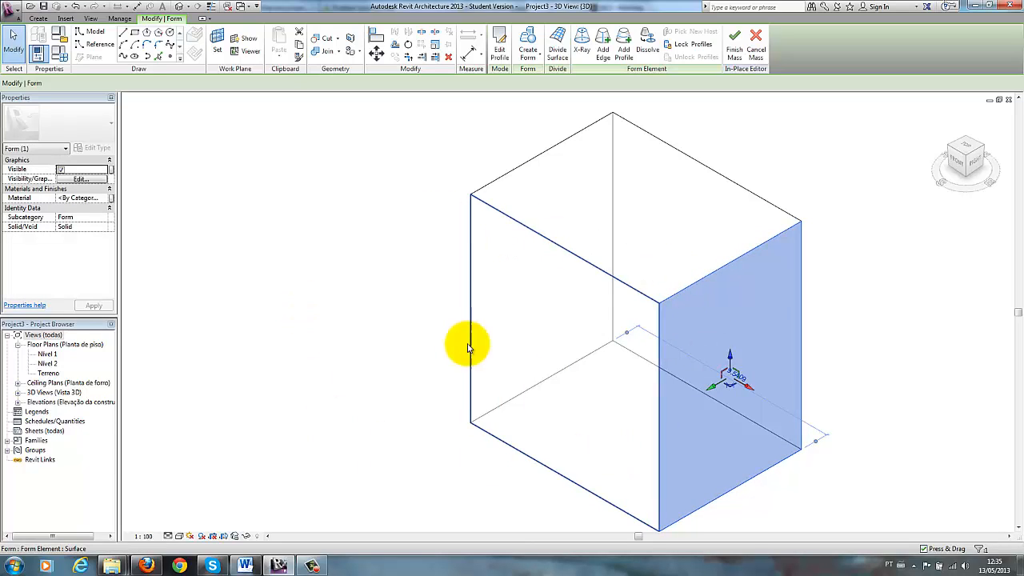
{"action": "scroll", "coordinate": [830, 336], "scroll_direction": "down", "scroll_amount": 2}
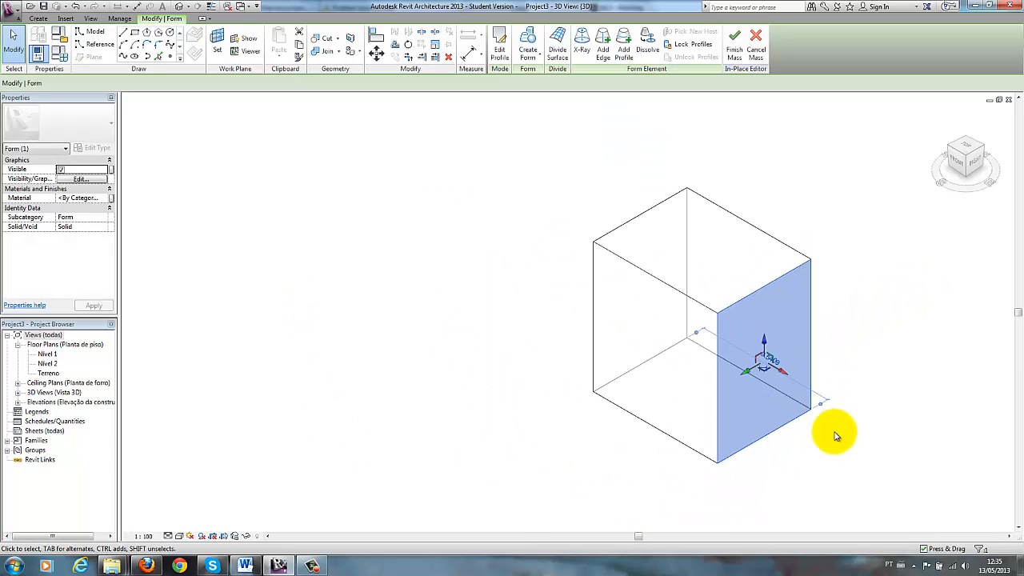
{"action": "middle_click_drag", "start_coordinate": [761, 428], "coordinate": [564, 433]}
{"action": "left_click", "coordinate": [716, 348]}
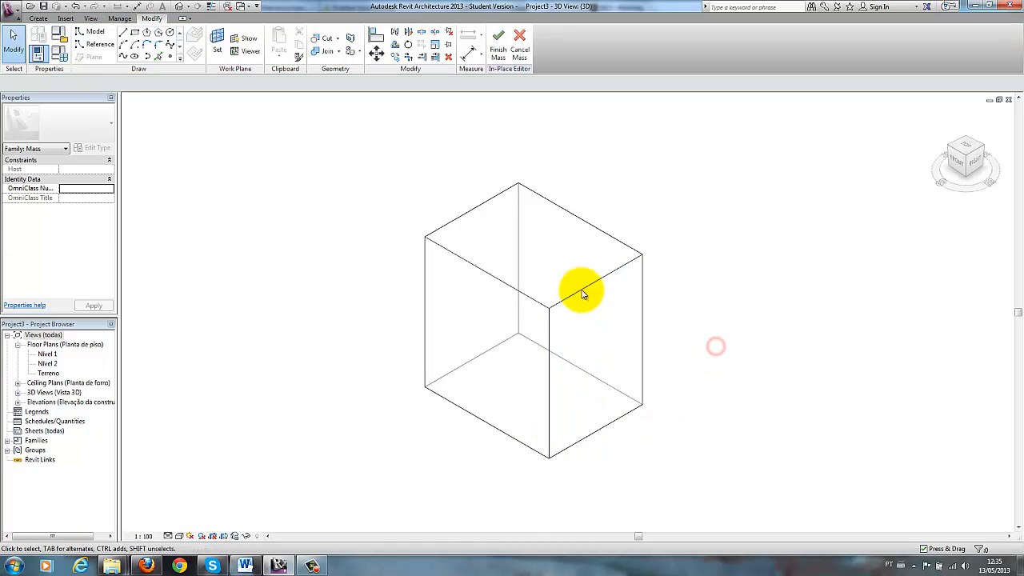
Step: Shift the top face of the box sideways, keeping the base in place, to make the side walls lean
{"action": "left_click", "coordinate": [532, 285]}
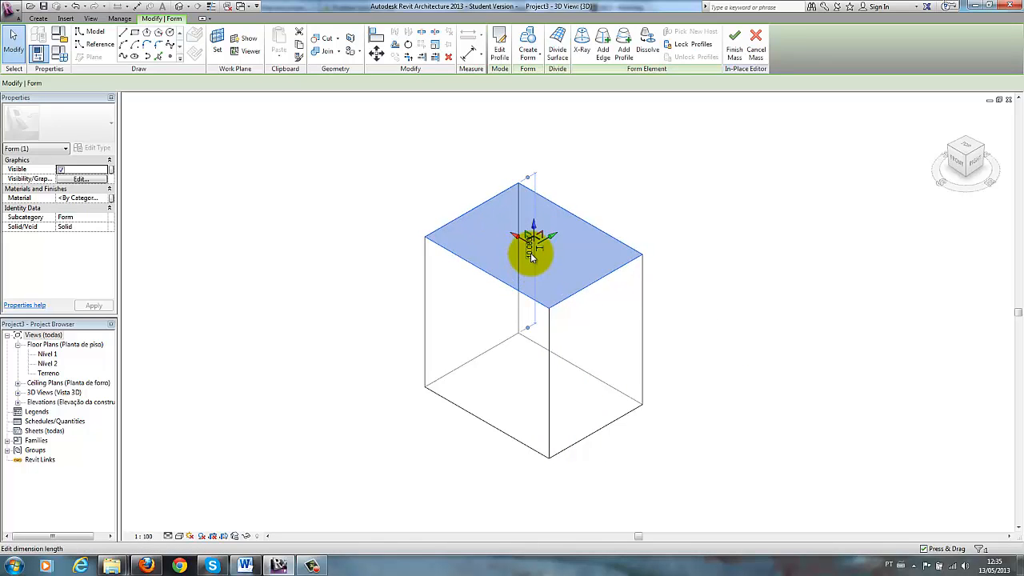
{"action": "middle_click_drag", "start_coordinate": [505, 266], "coordinate": [734, 311], "text": "shift"}
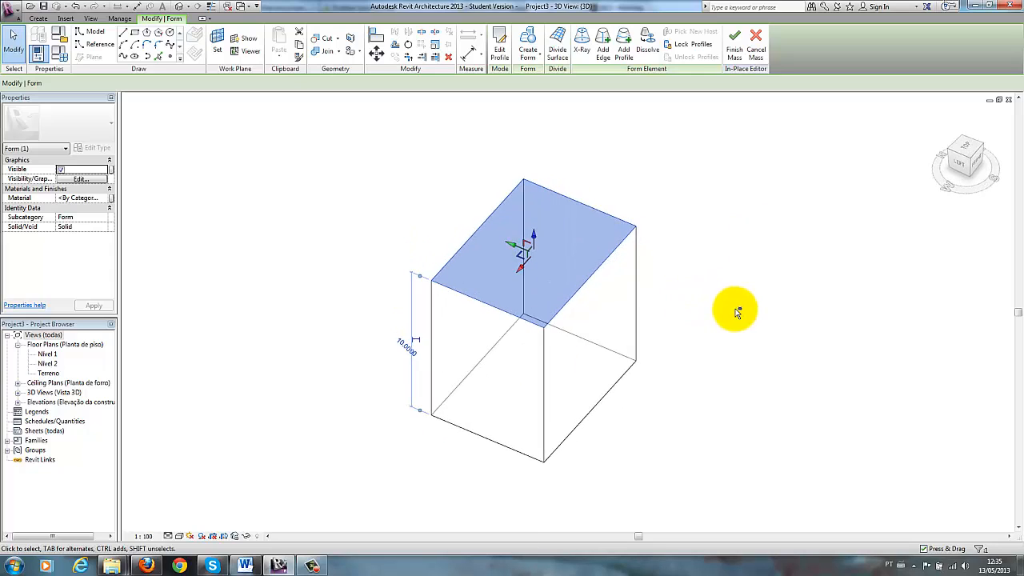
{"action": "left_click", "coordinate": [520, 275]}
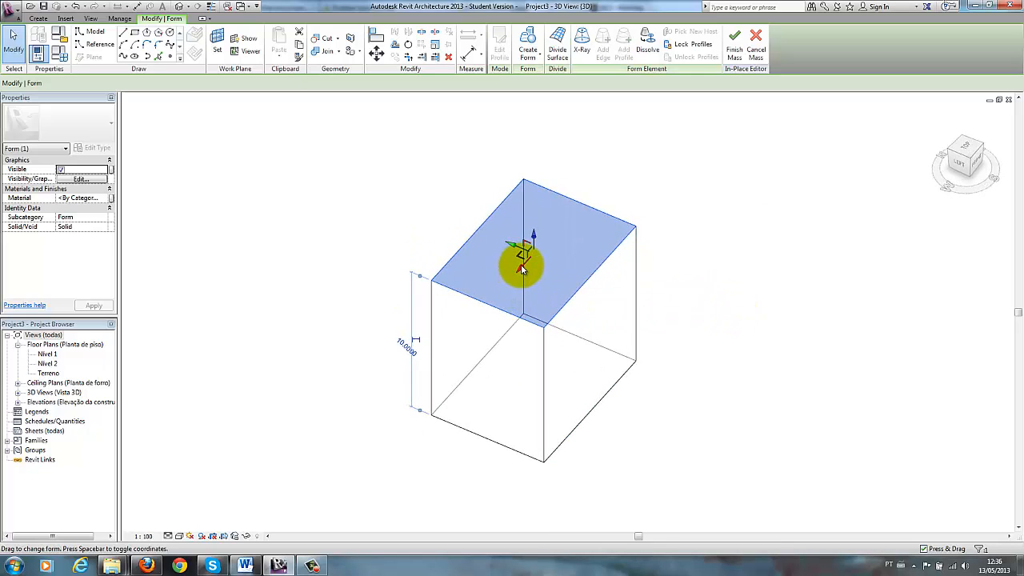
{"action": "left_click_drag", "start_coordinate": [520, 272], "coordinate": [551, 293]}
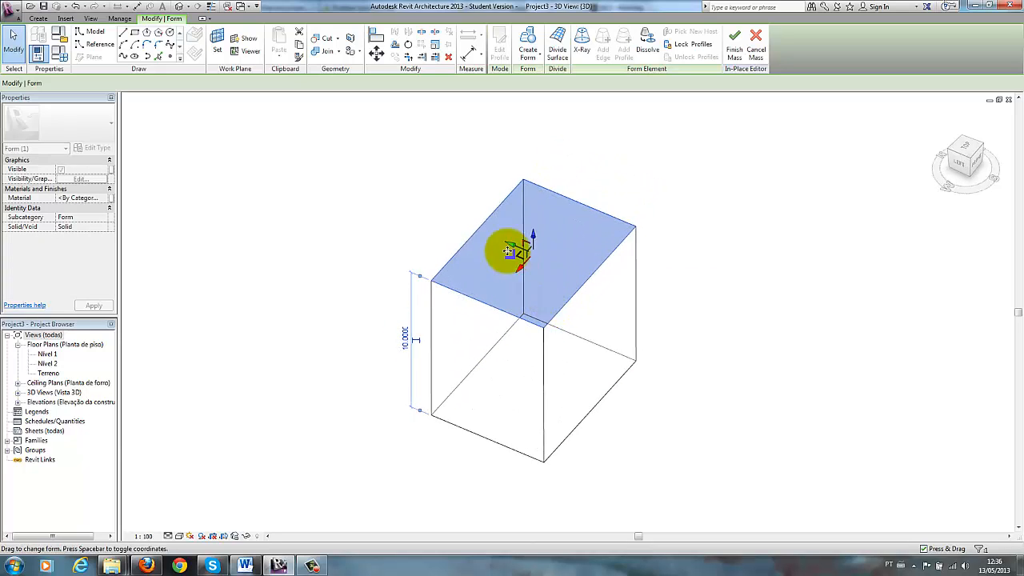
{"action": "mouse_move", "coordinate": [508, 251]}
{"action": "left_mouse_down"}
{"action": "mouse_move", "coordinate": [460, 229]}
{"action": "mouse_move", "coordinate": [613, 312]}
{"action": "mouse_move", "coordinate": [601, 314]}
{"action": "mouse_move", "coordinate": [496, 244]}
{"action": "mouse_move", "coordinate": [521, 260]}
{"action": "left_mouse_up"}
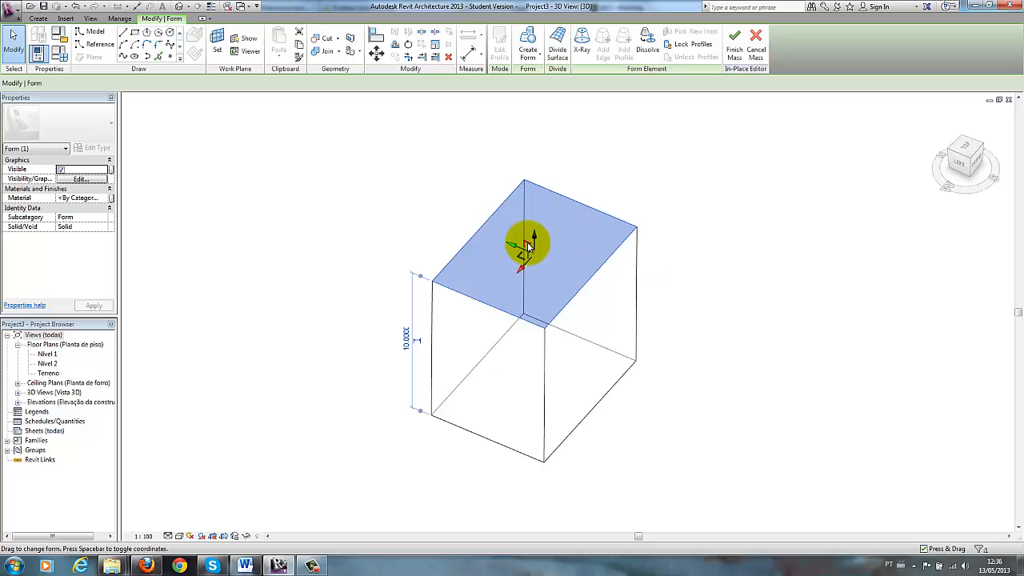
{"action": "left_click_drag", "start_coordinate": [520, 258], "coordinate": [481, 242]}
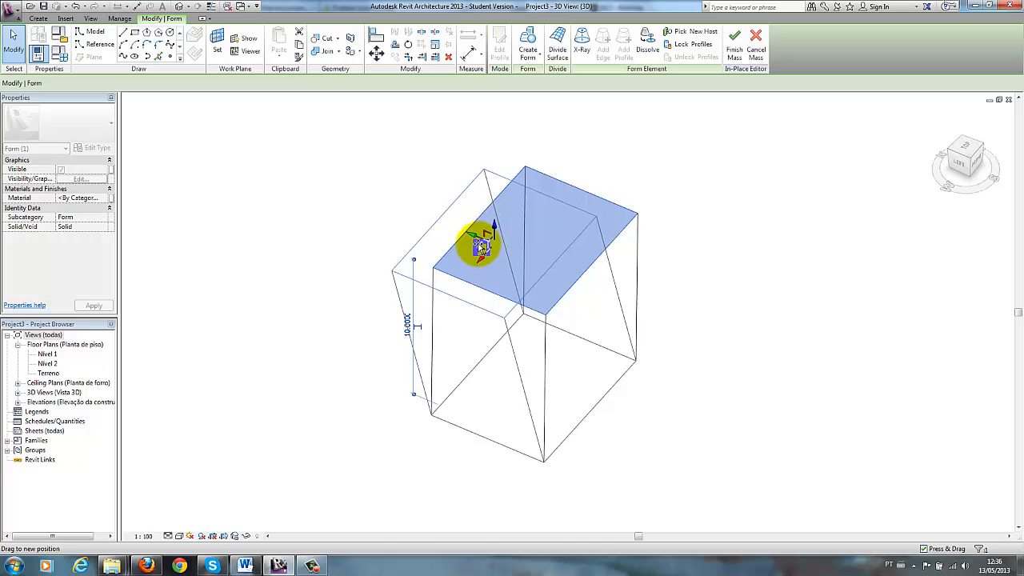
{"action": "middle_click_drag", "start_coordinate": [670, 341], "coordinate": [622, 258], "text": "shift"}
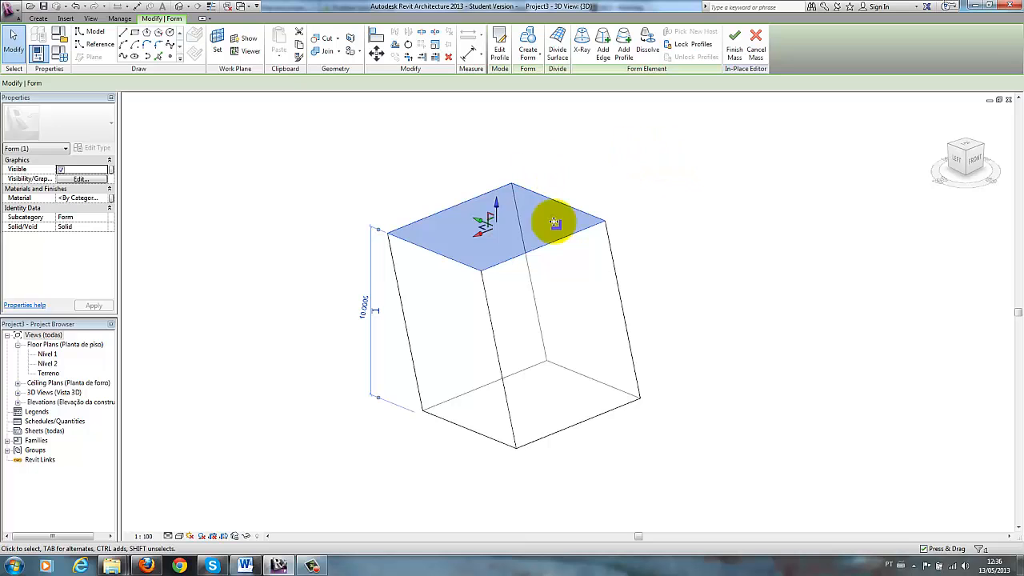
Step: Slide the top face further in the leaning direction to increase the slant, and deselect it
{"action": "middle_click_drag", "start_coordinate": [512, 307], "coordinate": [621, 240], "text": "shift"}
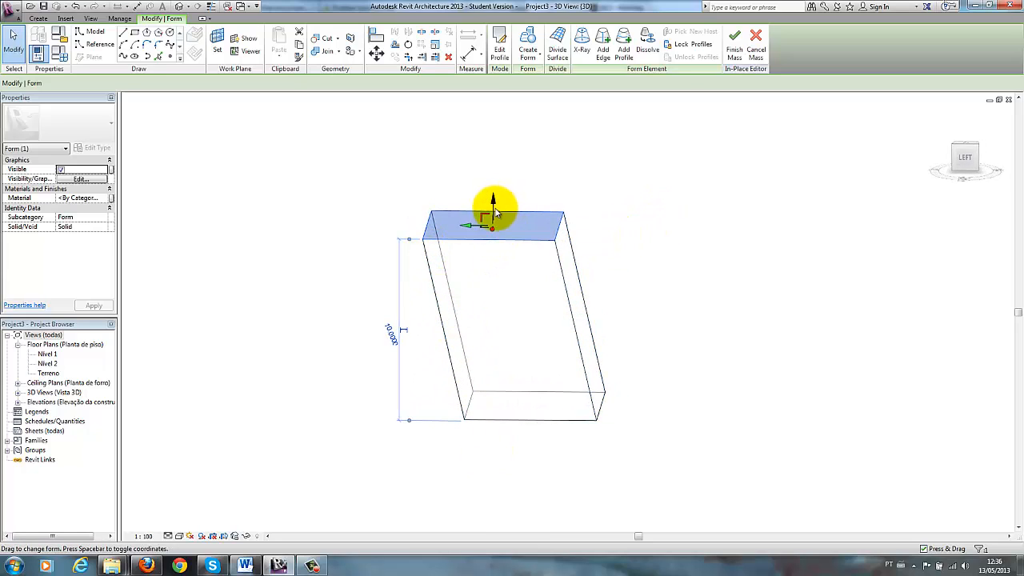
{"action": "left_click_drag", "start_coordinate": [477, 229], "coordinate": [451, 228]}
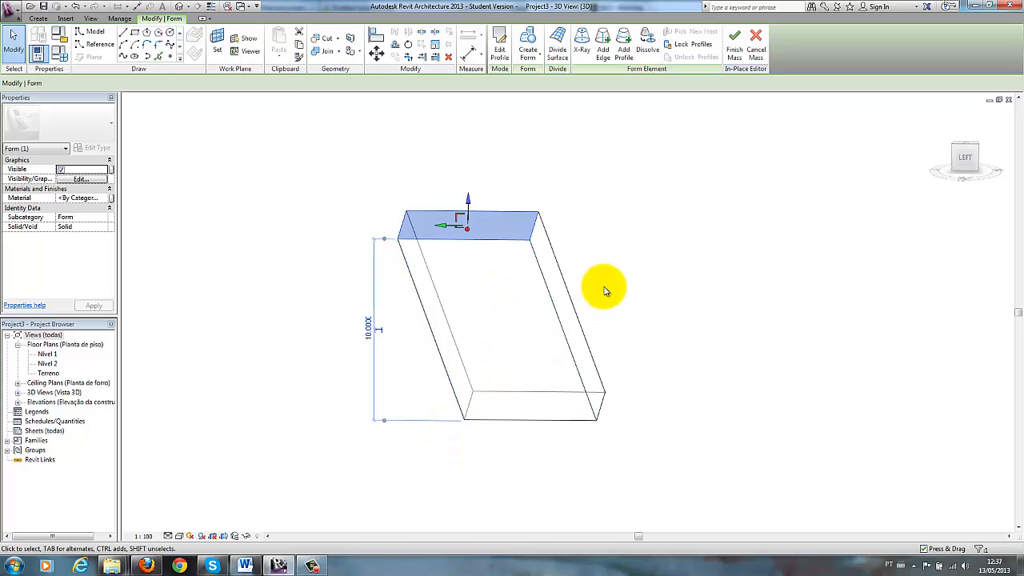
{"action": "middle_click_drag", "start_coordinate": [616, 284], "coordinate": [542, 320], "text": "shift"}
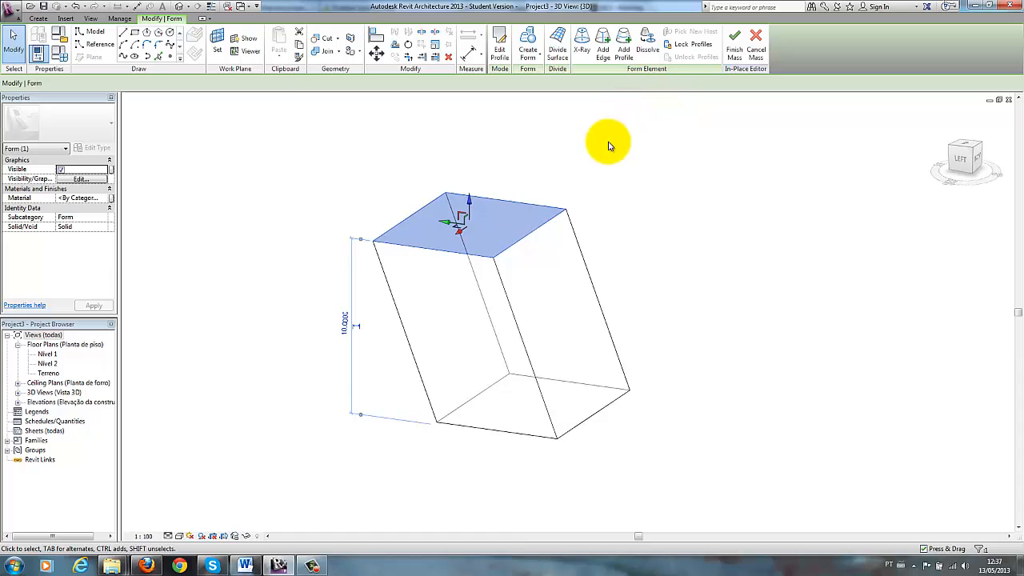
{"action": "left_click", "coordinate": [632, 222]}
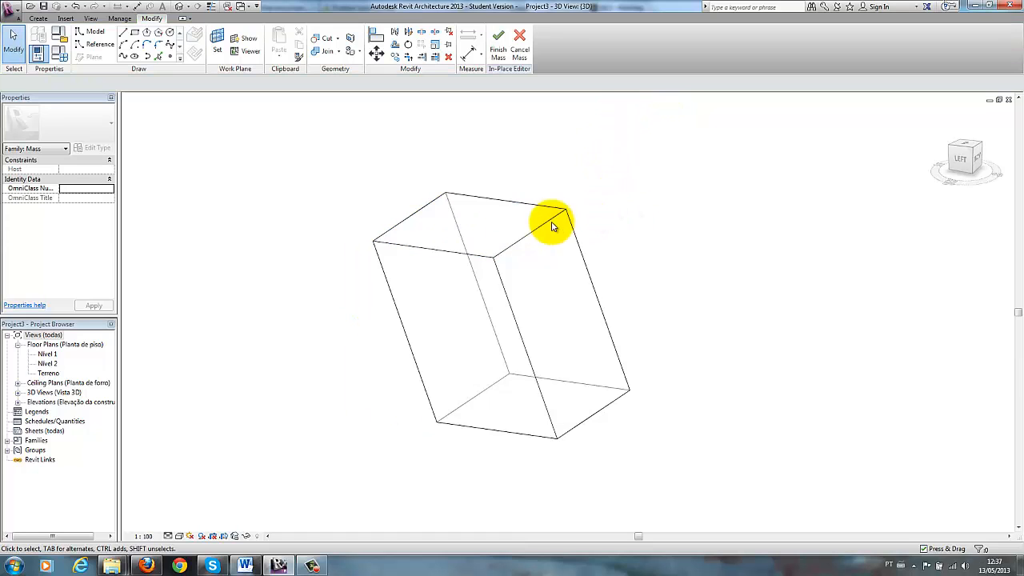
Step: Add a profile around the leaning form at about half its height
{"action": "left_click", "coordinate": [488, 236]}
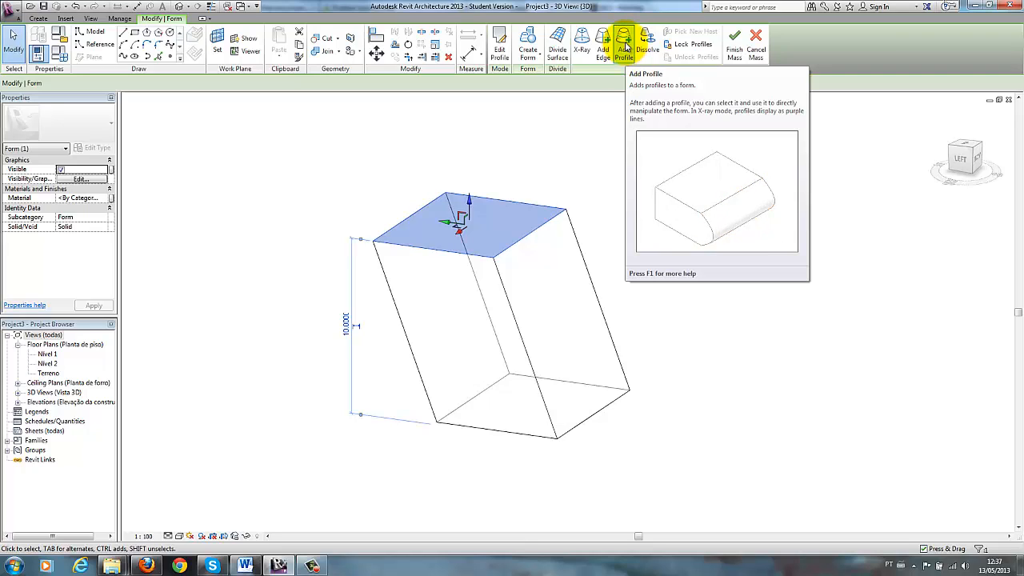
{"action": "left_click", "coordinate": [624, 48]}
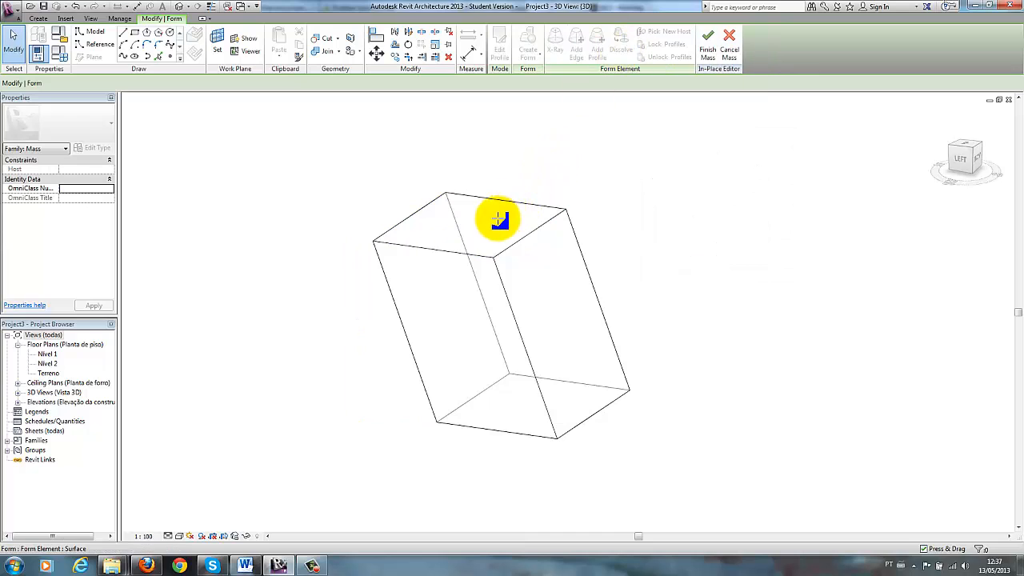
{"action": "left_click", "coordinate": [461, 340]}
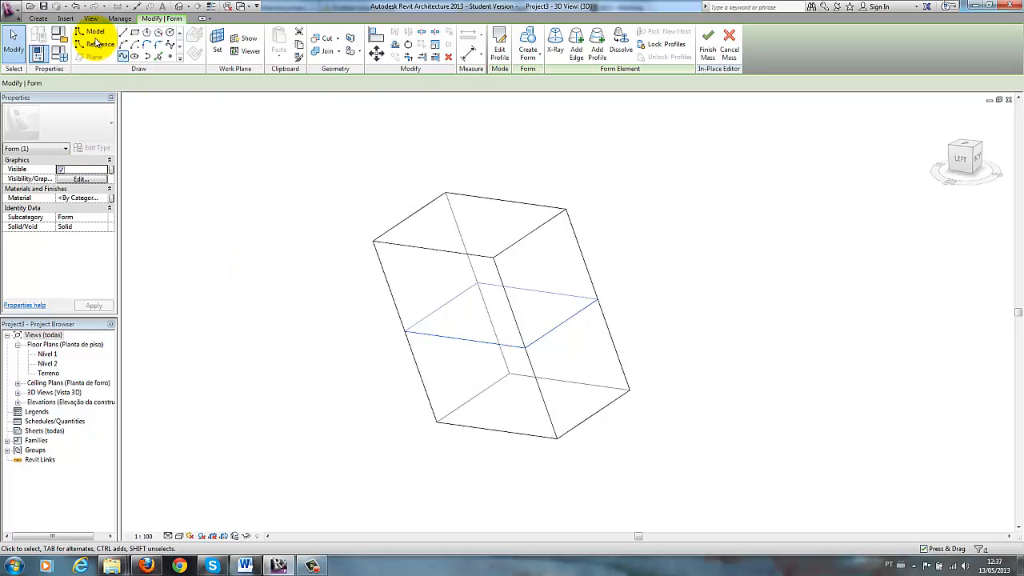
{"action": "left_click", "coordinate": [376, 53]}
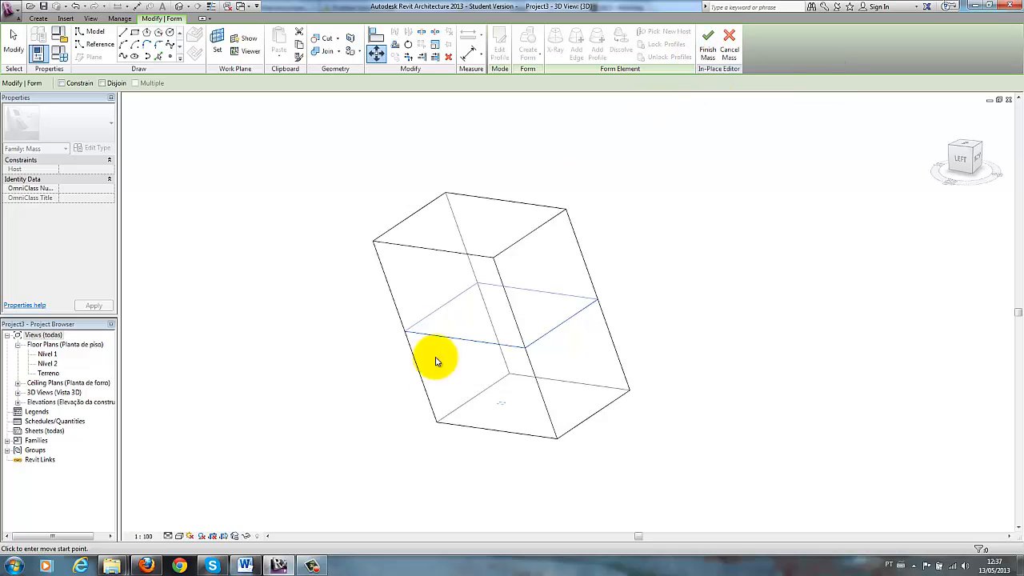
{"action": "left_click", "coordinate": [558, 337]}
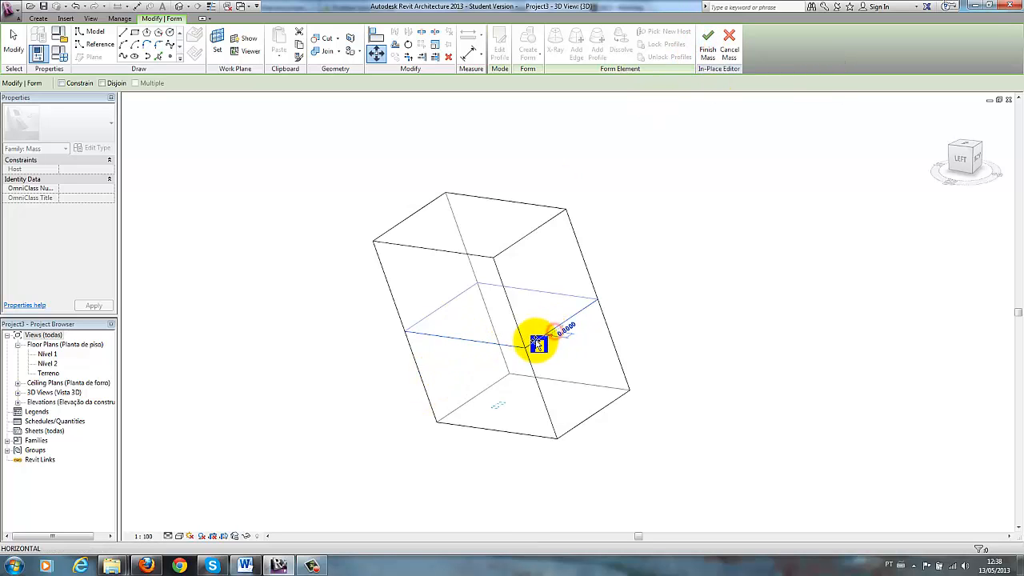
{"action": "left_click", "coordinate": [14, 40]}
{"action": "left_click", "coordinate": [304, 327]}
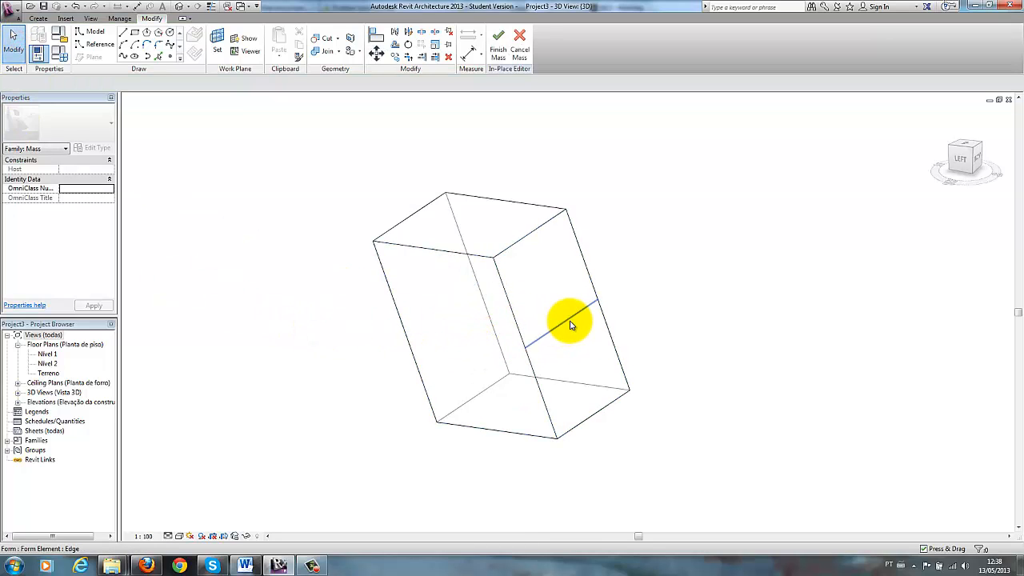
Step: Select the form by its front slanted edge and turn on X-Ray mode for it
{"action": "left_click", "coordinate": [501, 277]}
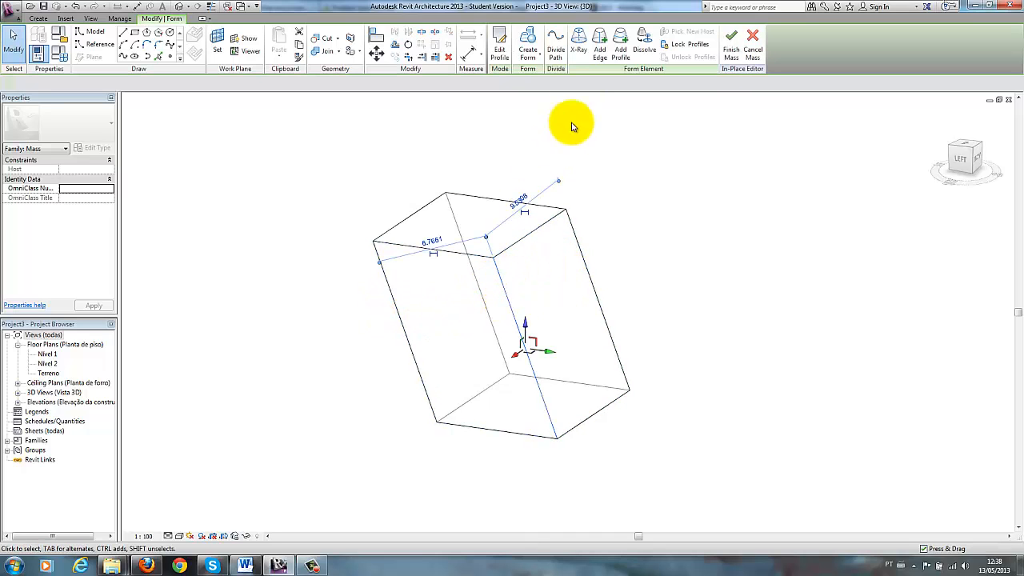
{"action": "left_click", "coordinate": [579, 44]}
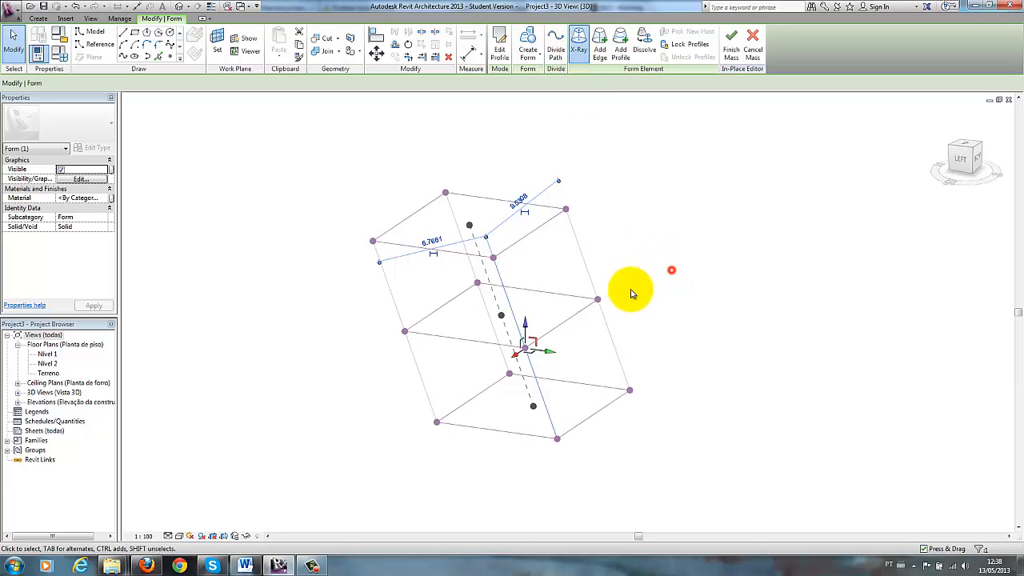
Step: Try to select the whole middle profile of the form and shift its front edge, and clear the selection
{"action": "left_click", "coordinate": [671, 269]}
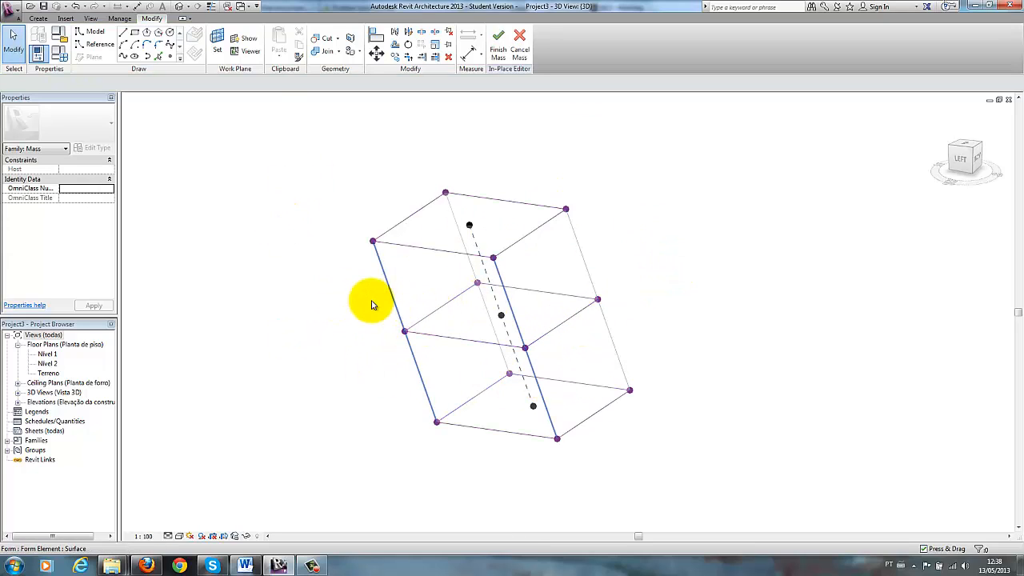
{"action": "left_click_drag", "start_coordinate": [328, 265], "coordinate": [636, 369]}
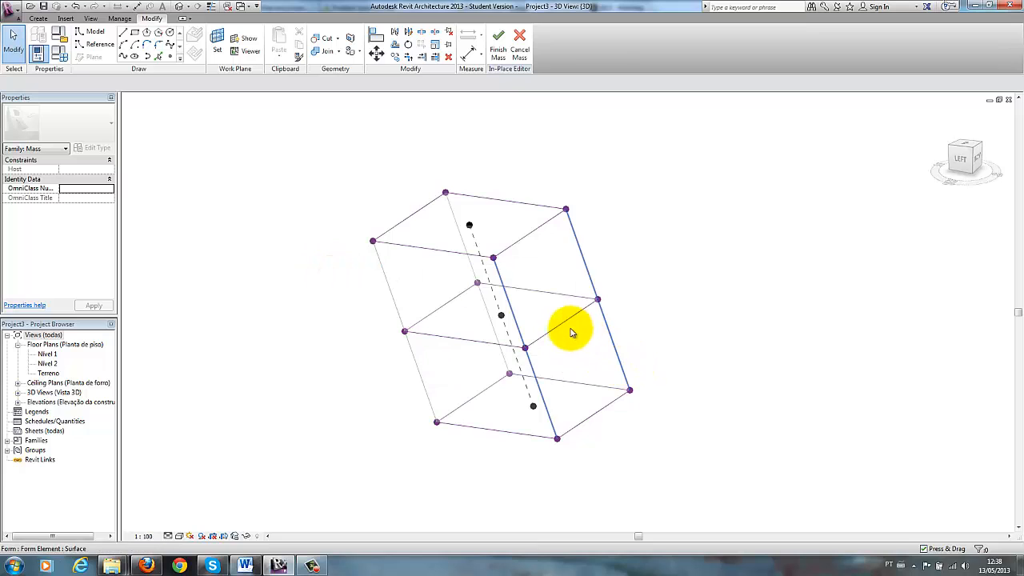
{"action": "left_click", "coordinate": [563, 325]}
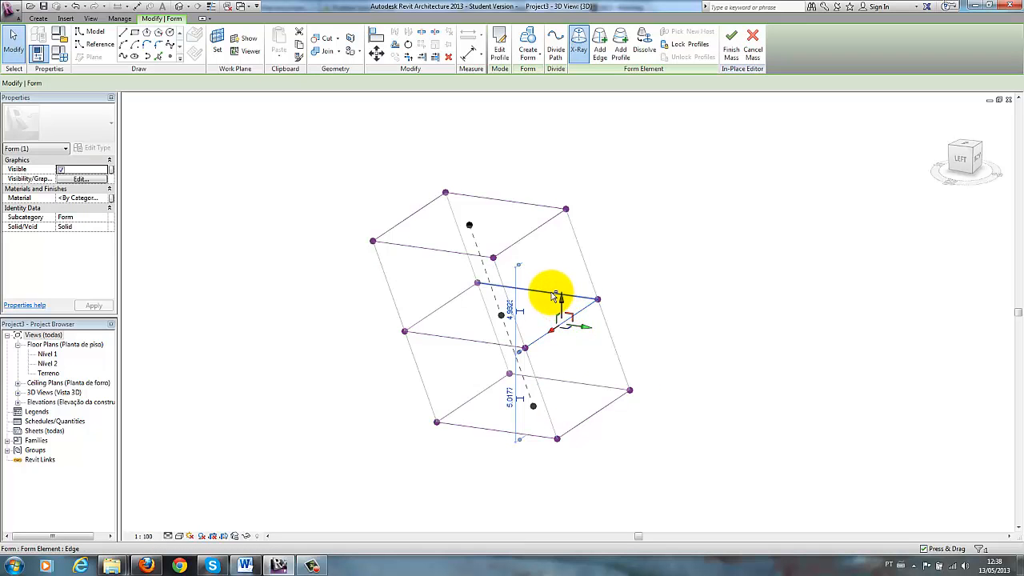
{"action": "left_click", "coordinate": [450, 304]}
{"action": "left_click", "coordinate": [461, 344]}
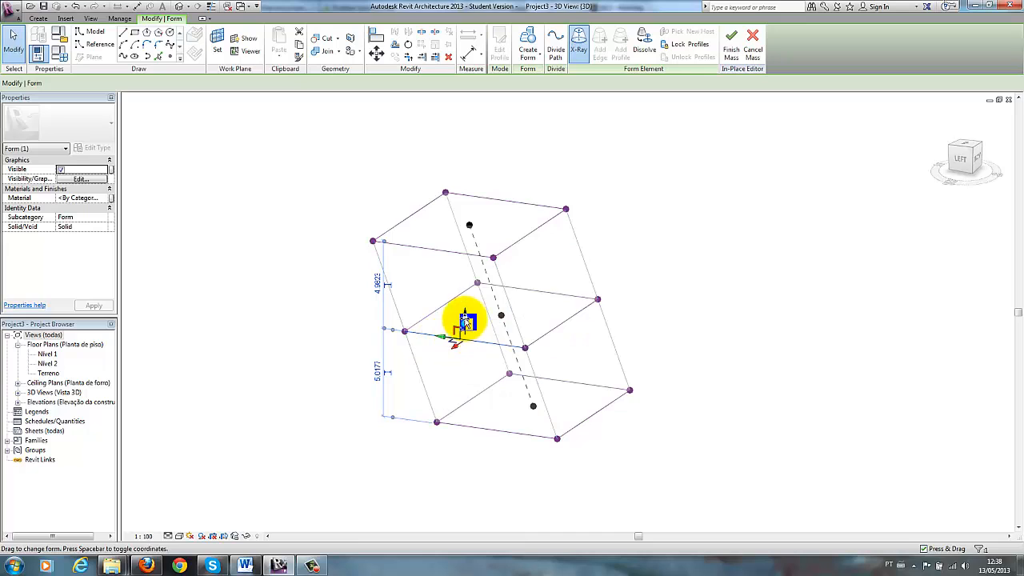
{"action": "left_click_drag", "start_coordinate": [457, 327], "coordinate": [398, 330]}
{"action": "key", "text": "Escape"}
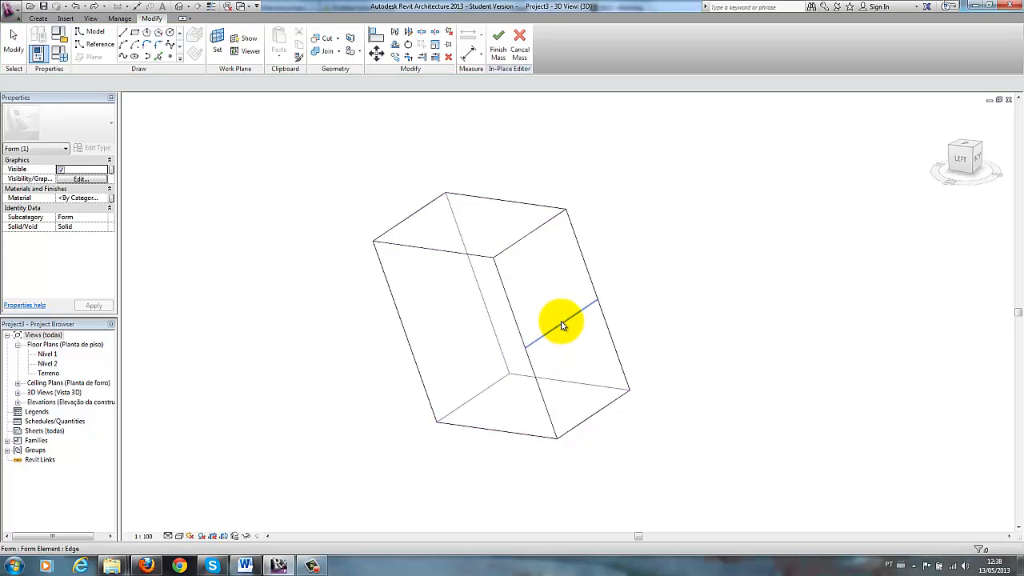
Step: Try to bulge the form by pulling a single side edge of its middle profile outward, and undo the move
{"action": "left_click", "coordinate": [550, 331]}
{"action": "left_click_drag", "start_coordinate": [584, 326], "coordinate": [632, 352]}
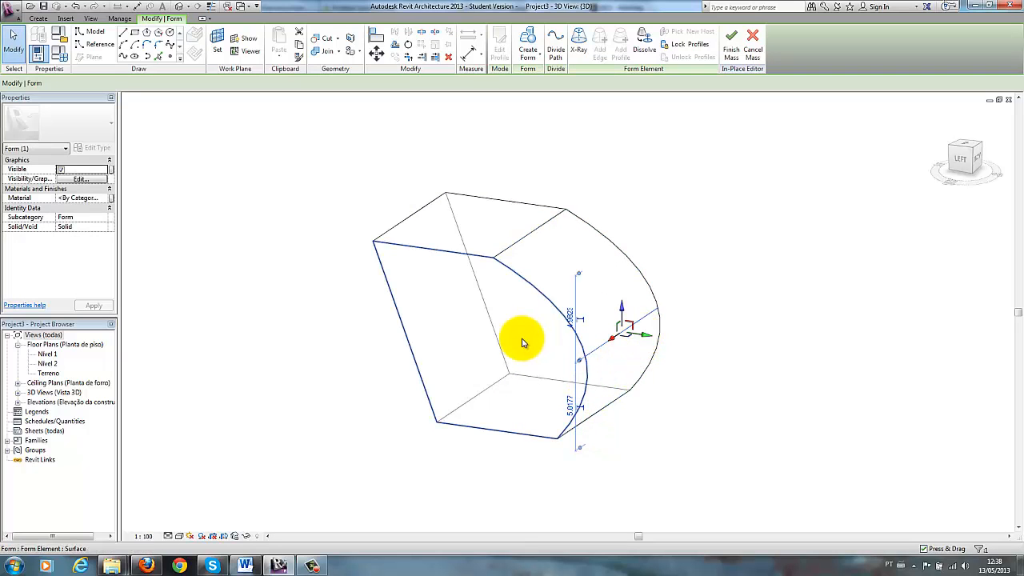
{"action": "key", "text": "ctrl+z"}
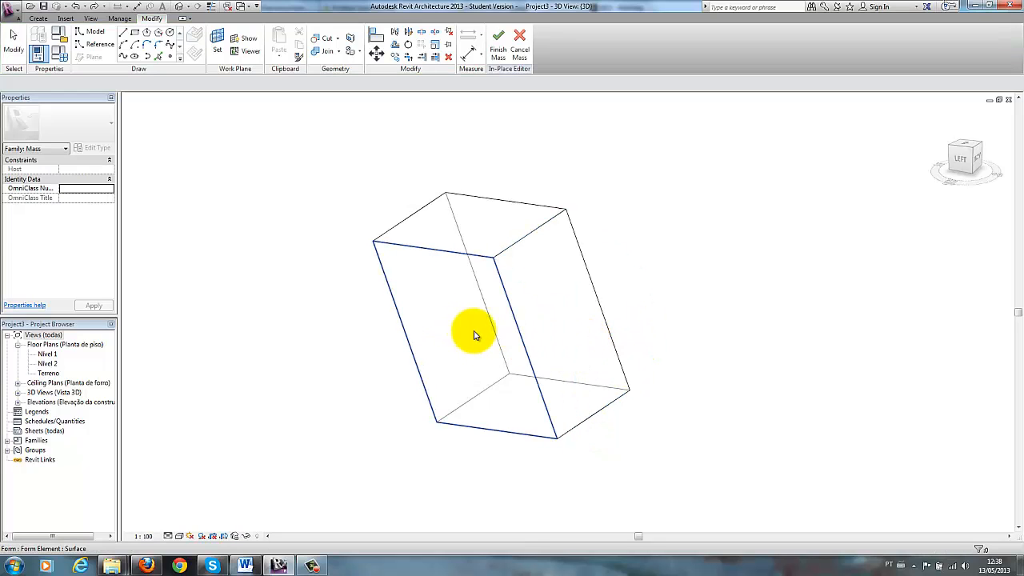
Step: Select all four edges of the middle profile together and move them sideways to bend the form into a curve
{"action": "left_click", "coordinate": [148, 193]}
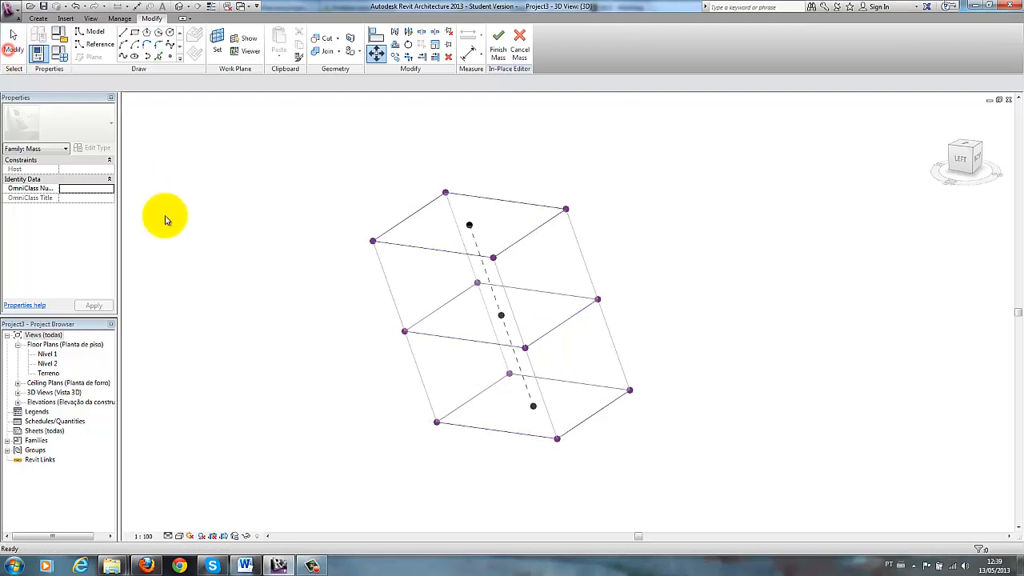
{"action": "left_click", "coordinate": [256, 236]}
{"action": "left_click", "coordinate": [468, 345]}
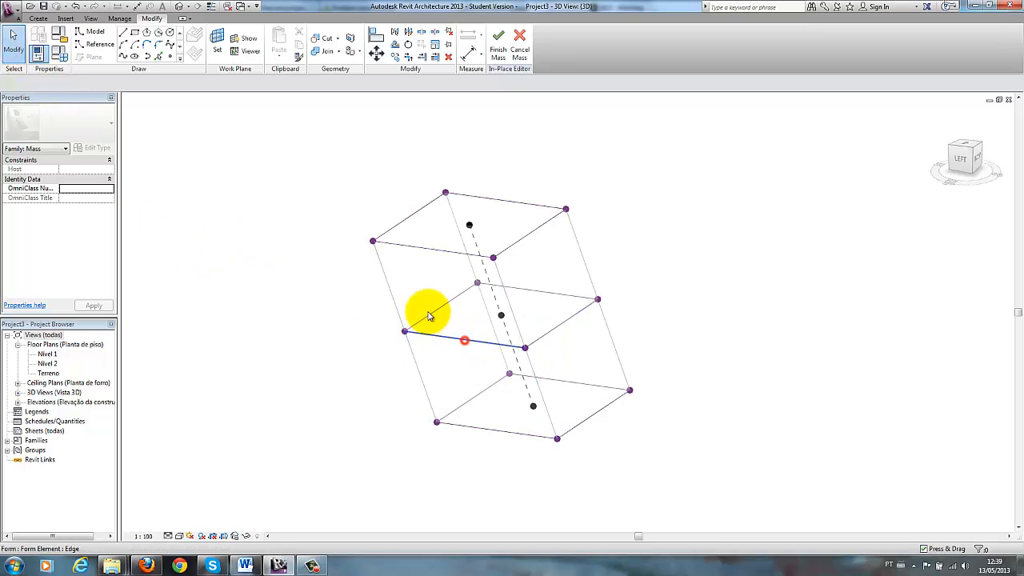
{"action": "left_click", "coordinate": [436, 311], "text": "ctrl"}
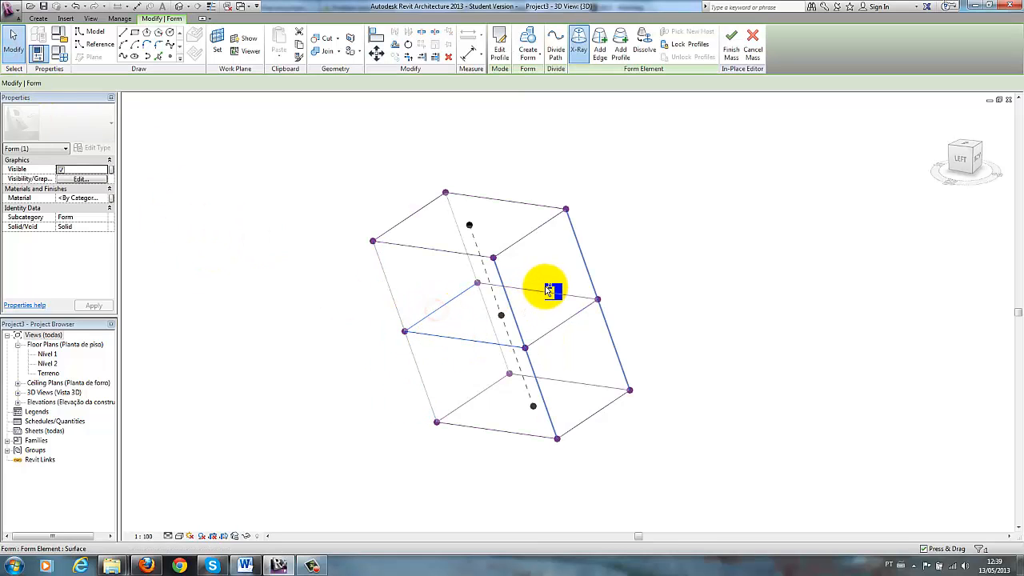
{"action": "left_click", "coordinate": [546, 293], "text": "ctrl"}
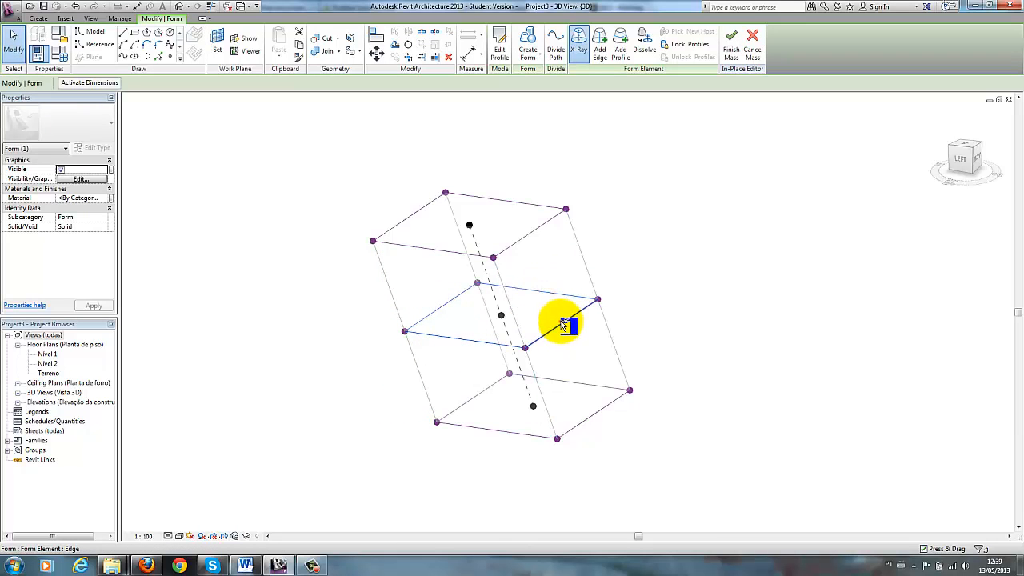
{"action": "left_click", "coordinate": [562, 324]}
{"action": "left_click", "coordinate": [376, 52]}
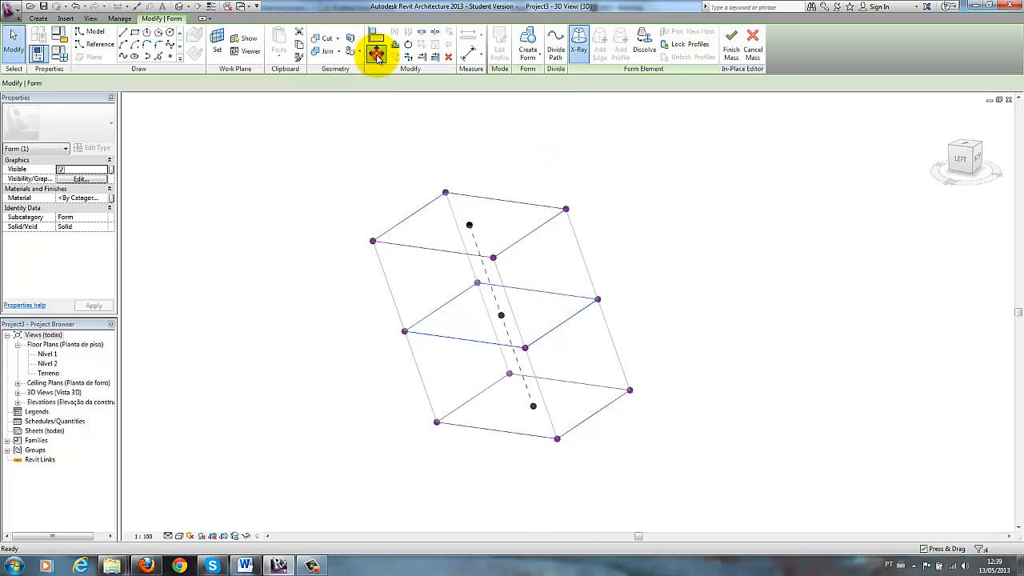
{"action": "left_click", "coordinate": [431, 338]}
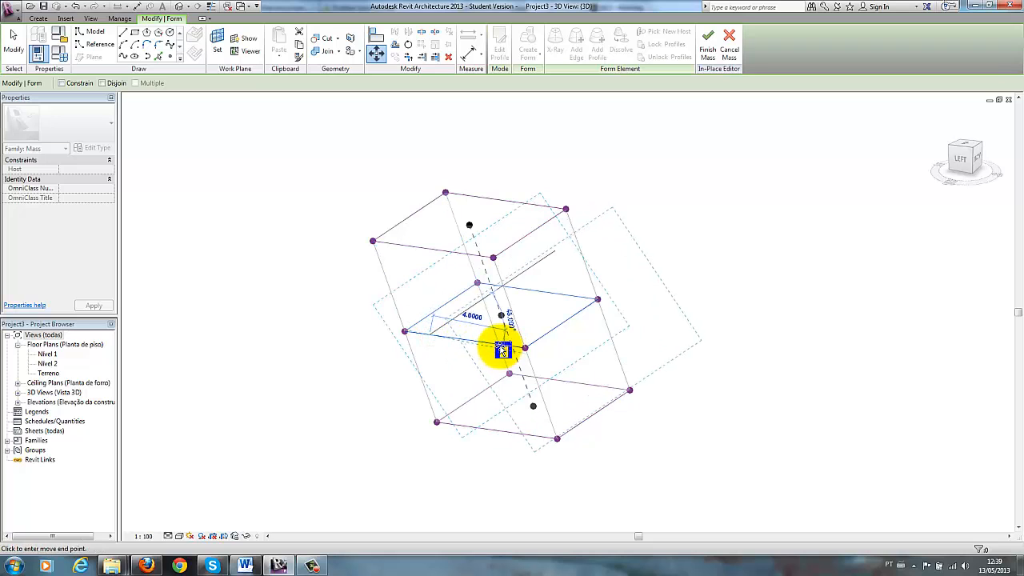
{"action": "left_click", "coordinate": [502, 350]}
{"action": "left_click", "coordinate": [816, 453]}
Step: Display the view shaded, and shift one edge of the middle profile out of line with the opposite edge to skew the form
{"action": "left_click", "coordinate": [179, 536]}
{"action": "left_click", "coordinate": [199, 496]}
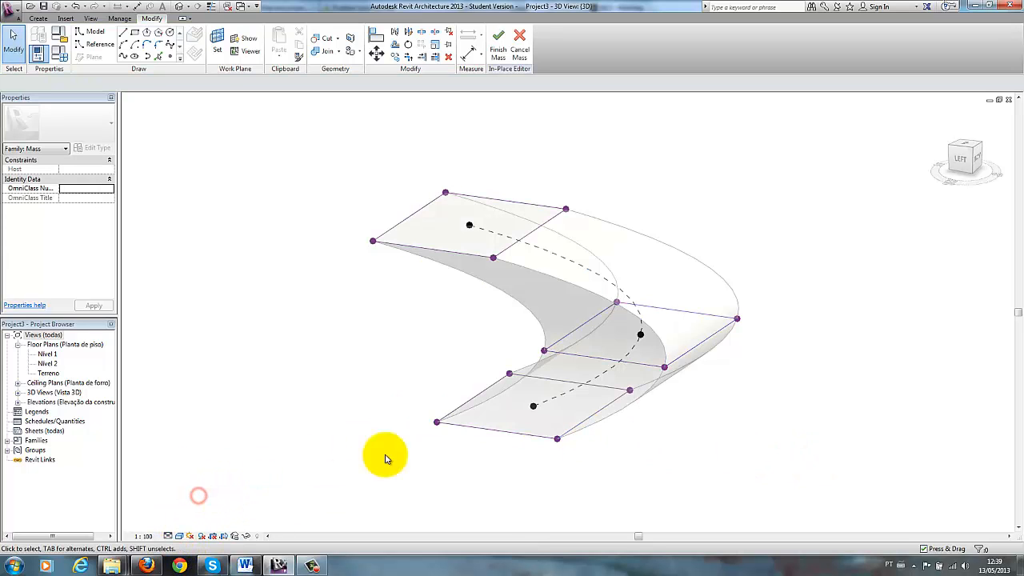
{"action": "middle_click_drag", "start_coordinate": [716, 388], "coordinate": [339, 343], "text": "shift"}
{"action": "left_click_drag", "start_coordinate": [255, 308], "coordinate": [522, 350]}
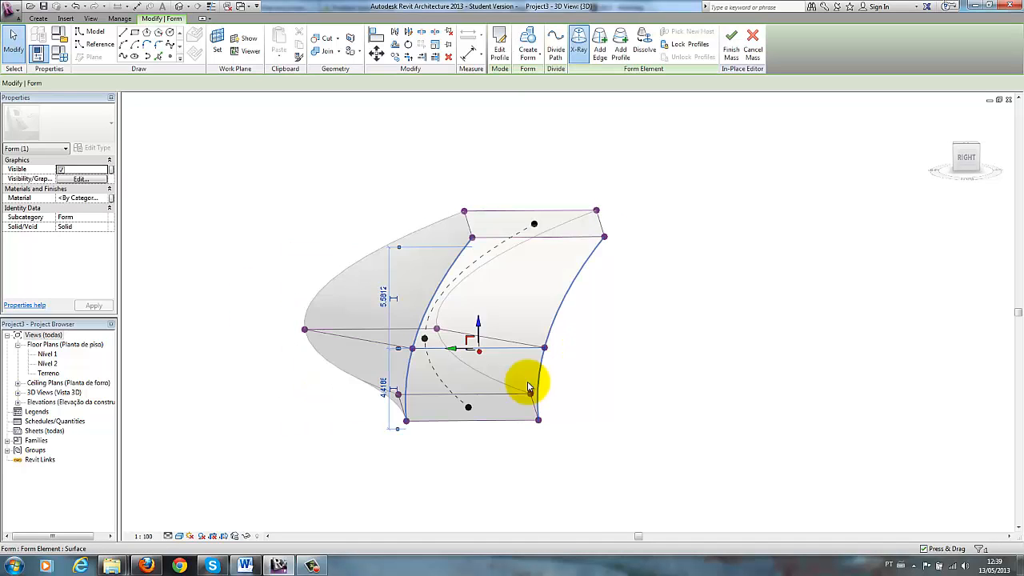
{"action": "middle_click_drag", "start_coordinate": [608, 320], "coordinate": [477, 386], "text": "shift"}
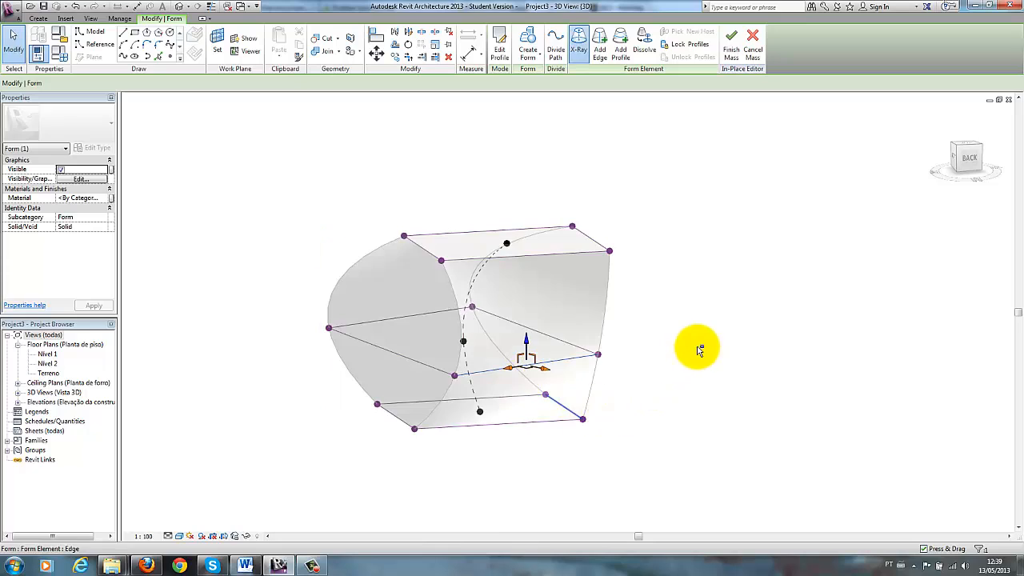
{"action": "middle_click_drag", "start_coordinate": [377, 422], "coordinate": [416, 310], "text": "shift"}
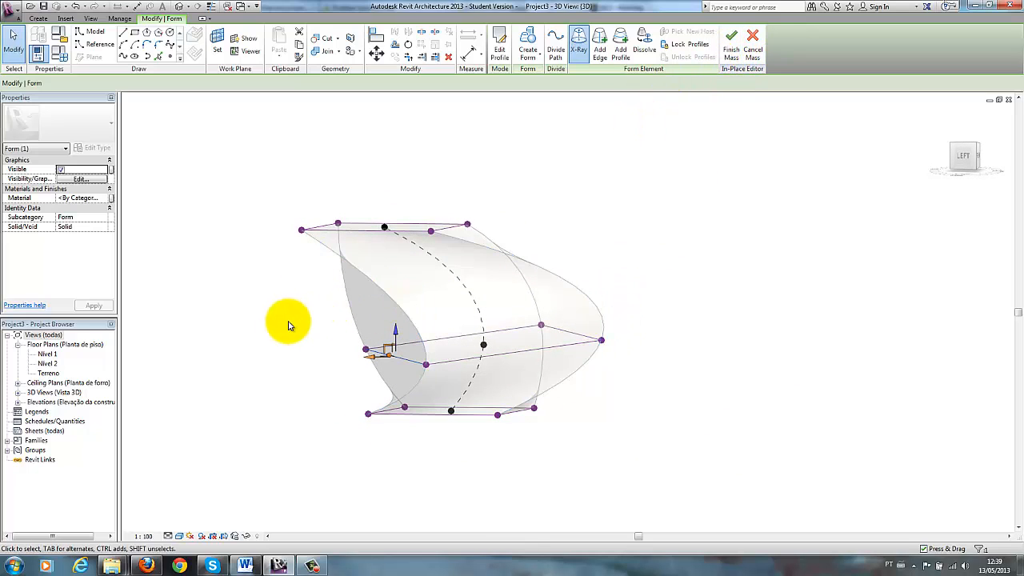
Step: Try to select the middle profile and delete it from the form, and undo the deletion
{"action": "left_click_drag", "start_coordinate": [408, 370], "coordinate": [669, 391]}
{"action": "left_click", "coordinate": [664, 392]}
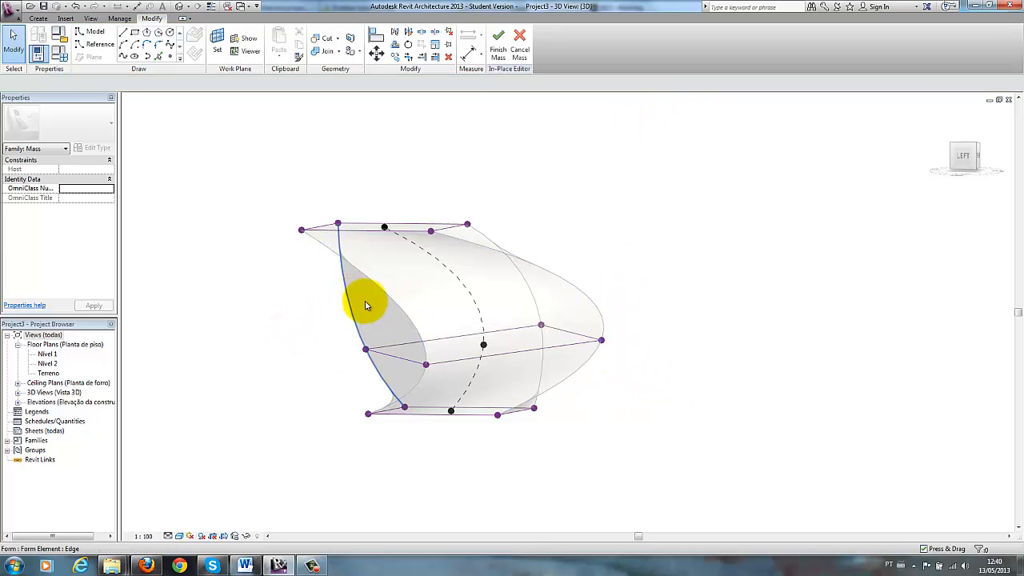
{"action": "left_click_drag", "start_coordinate": [270, 300], "coordinate": [664, 384]}
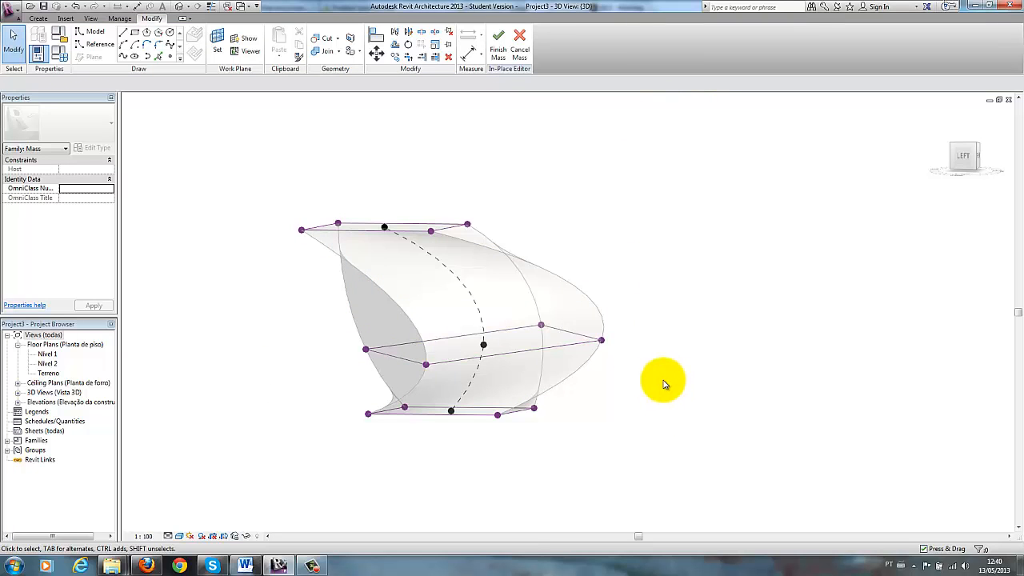
{"action": "left_click", "coordinate": [550, 345]}
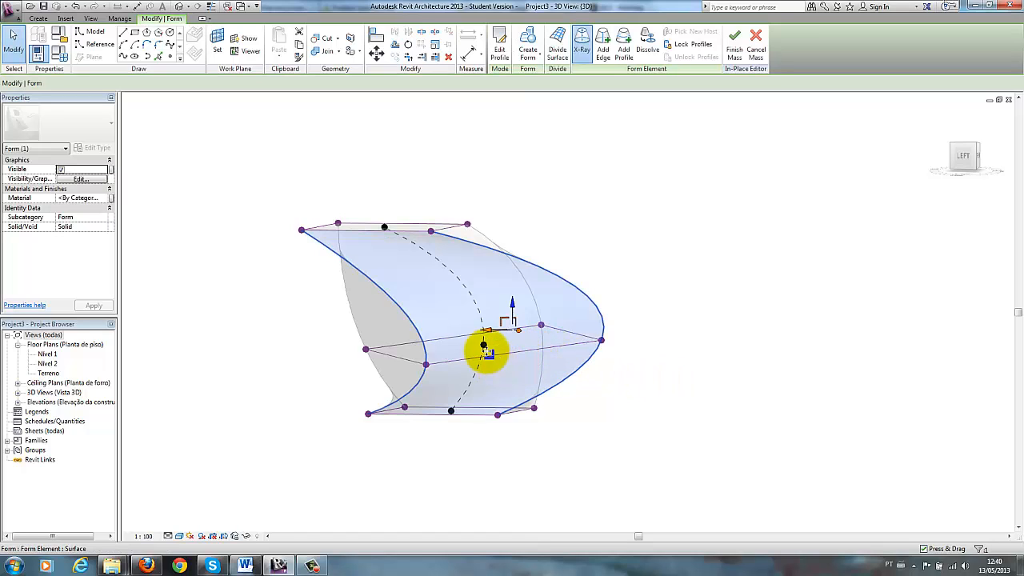
{"action": "left_click", "coordinate": [494, 360]}
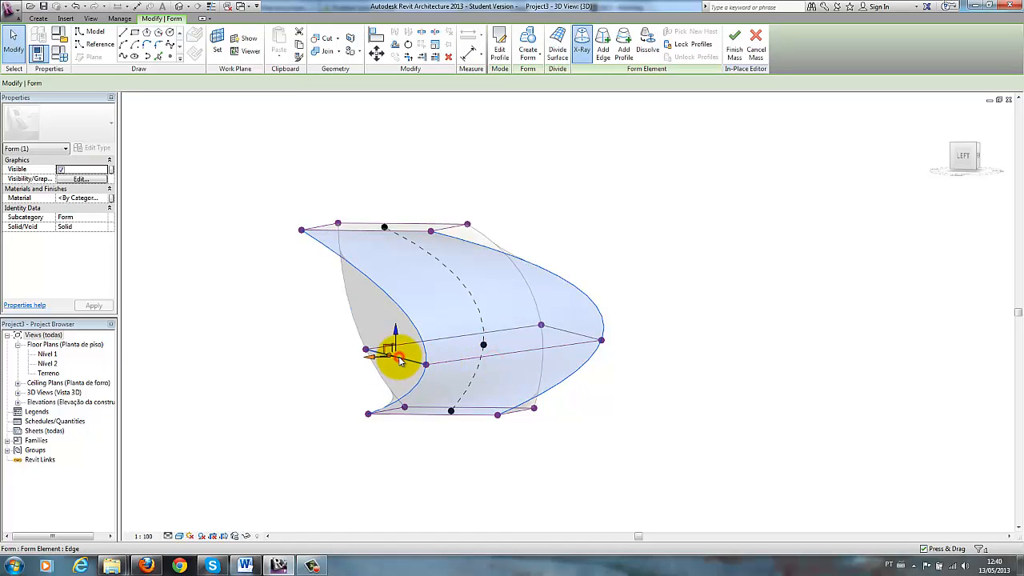
{"action": "left_click", "coordinate": [400, 359]}
{"action": "key", "text": "Delete"}
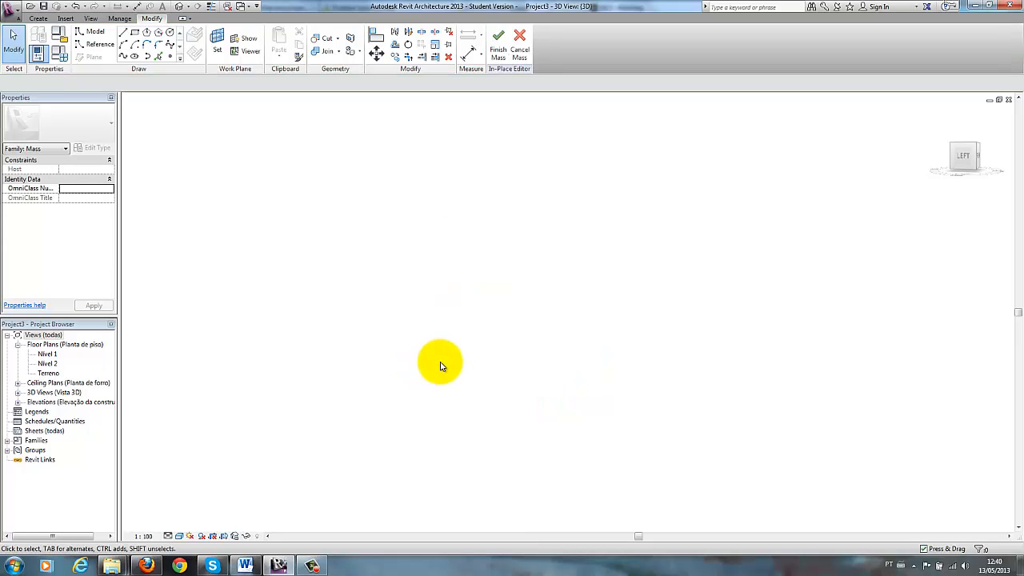
{"action": "key", "text": "ctrl+z"}
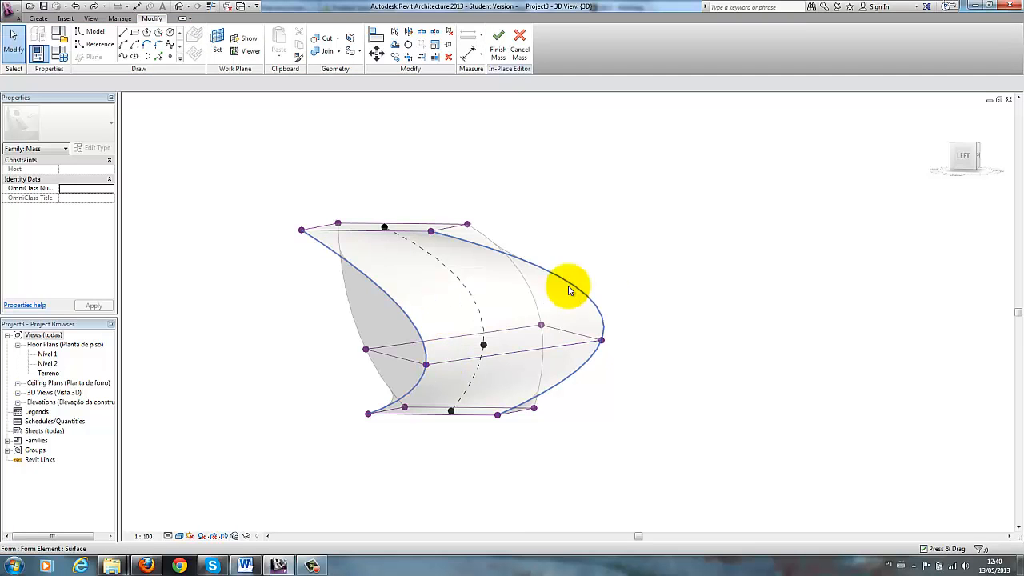
{"action": "left_click", "coordinate": [652, 232]}
{"action": "left_click", "coordinate": [776, 380]}
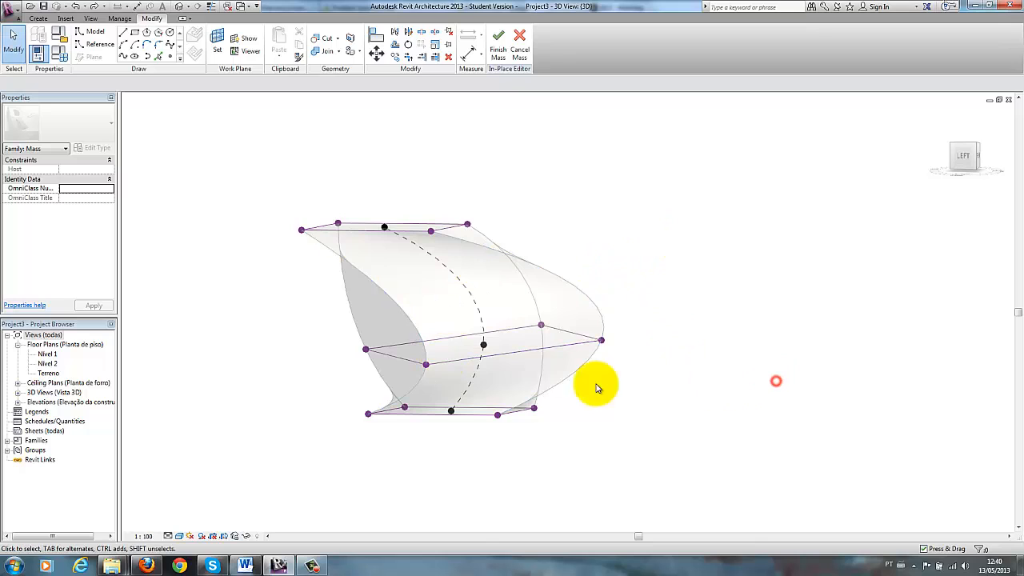
Step: Open the form's middle profile in profile editing, look at its outline from above, and finish without changing it
{"action": "left_click", "coordinate": [347, 262]}
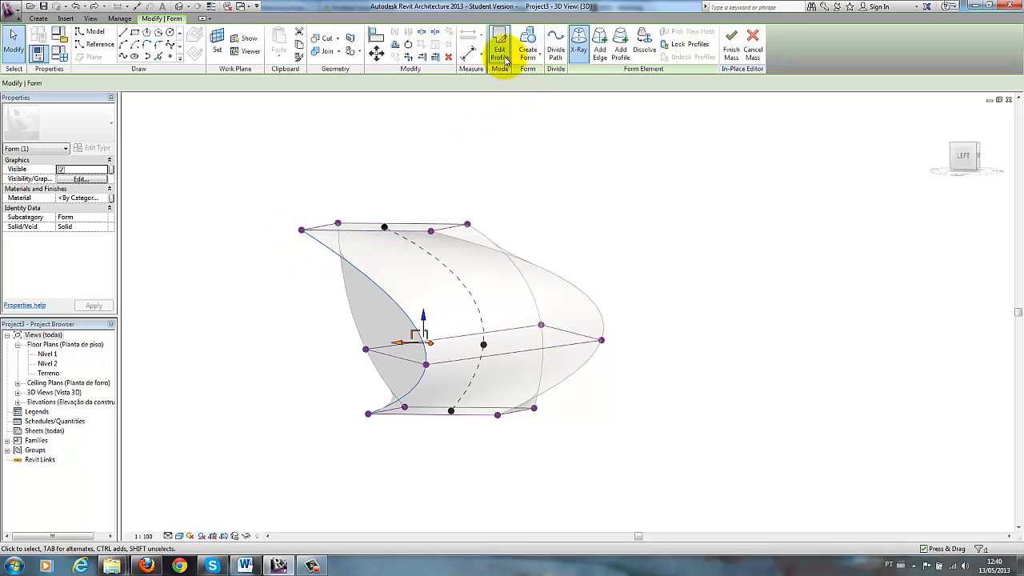
{"action": "left_click", "coordinate": [502, 58]}
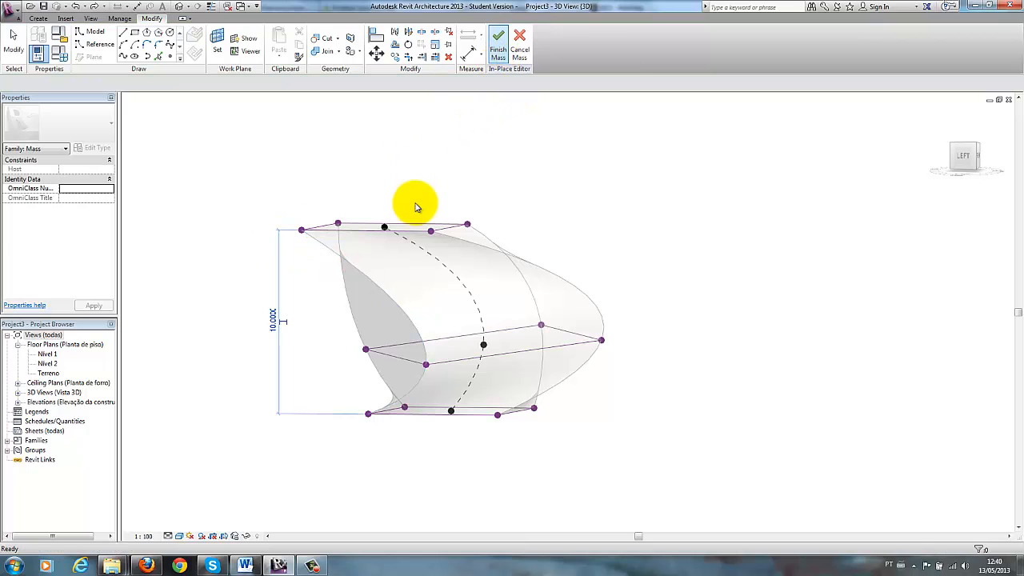
{"action": "left_click", "coordinate": [461, 364]}
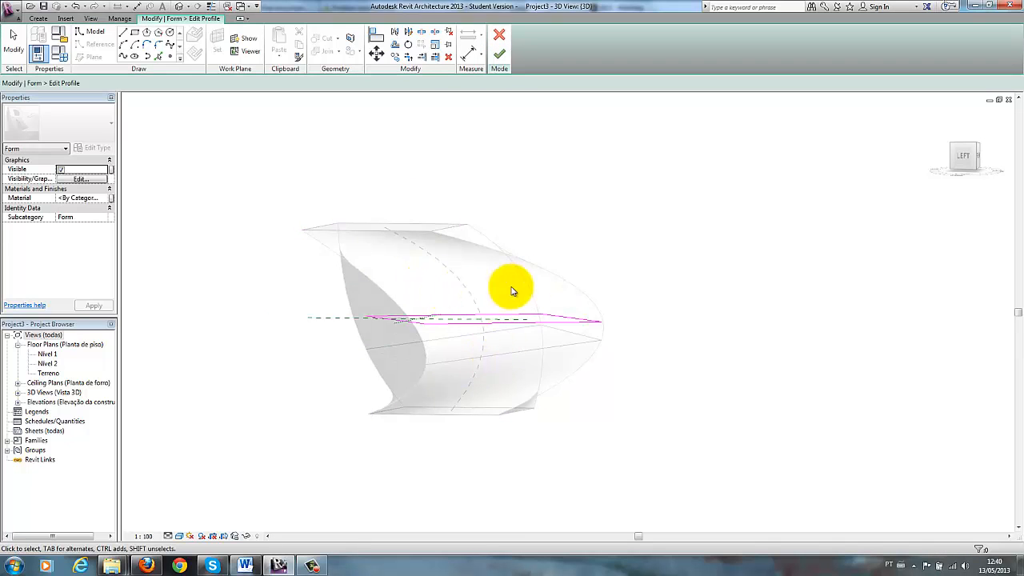
{"action": "middle_click_drag", "start_coordinate": [692, 328], "coordinate": [616, 418], "text": "shift"}
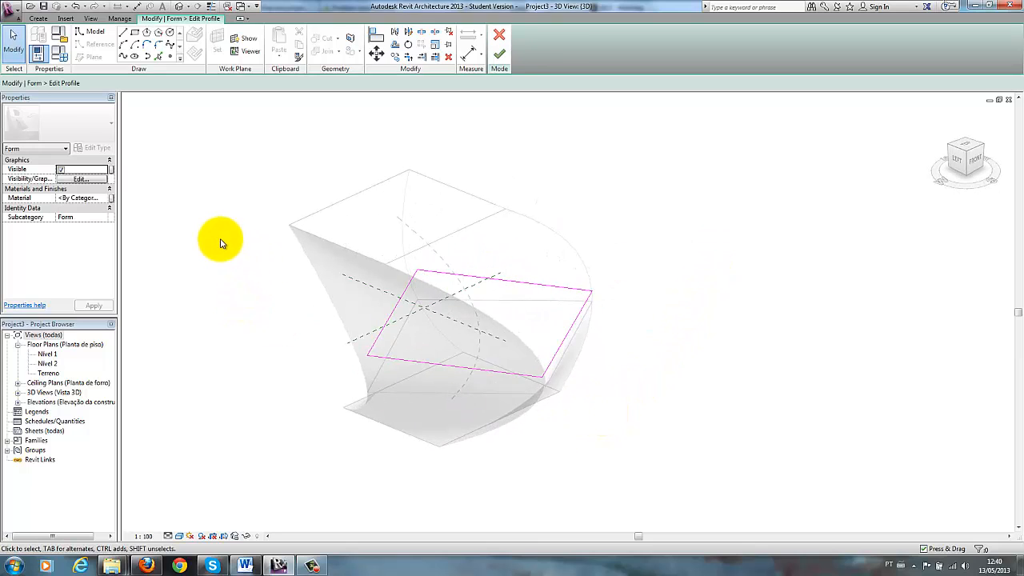
{"action": "left_click", "coordinate": [499, 53]}
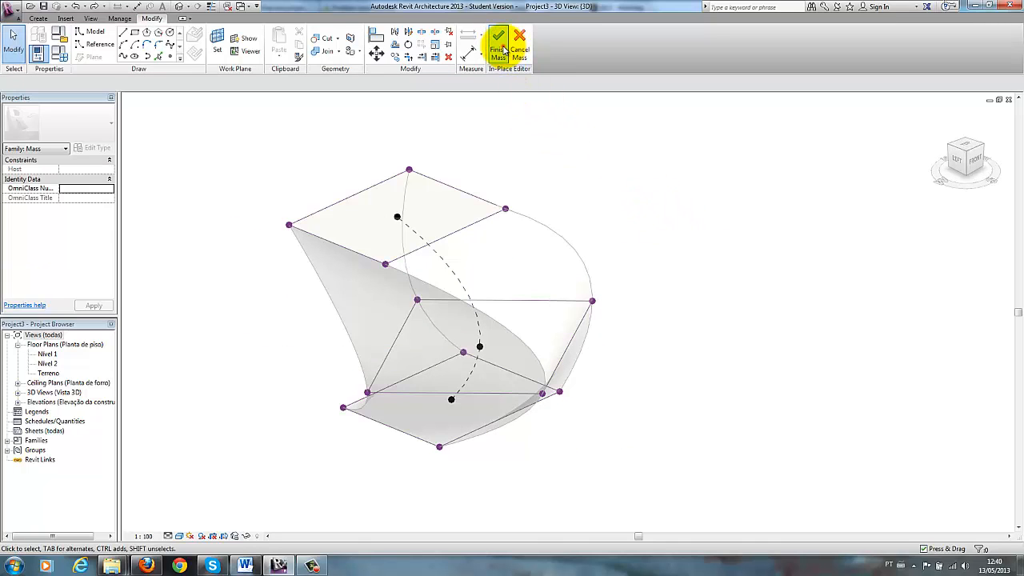
Step: Finish the in-place mass and examine the curved form from several sides
{"action": "left_click", "coordinate": [500, 51]}
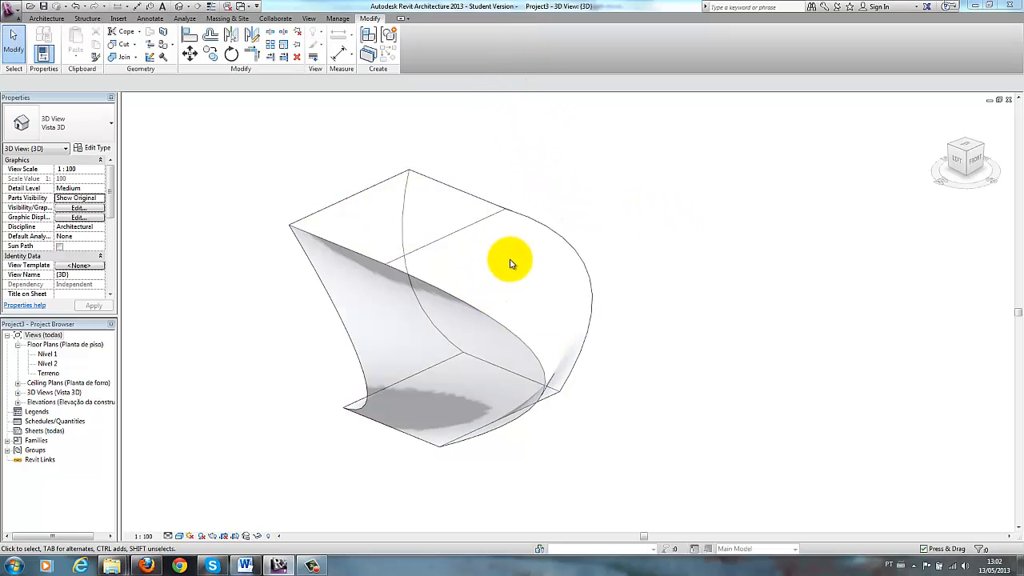
{"action": "middle_click_drag", "start_coordinate": [495, 286], "coordinate": [470, 346], "text": "shift"}
{"action": "middle_click_drag", "start_coordinate": [583, 283], "coordinate": [837, 153], "text": "shift"}
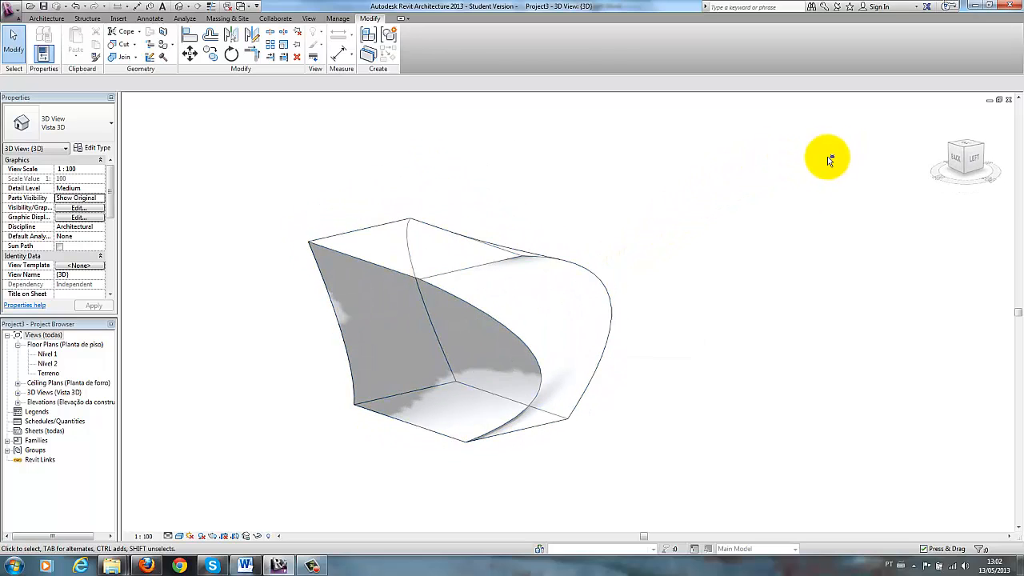
{"action": "middle_click_drag", "start_coordinate": [767, 272], "coordinate": [455, 338], "text": "shift"}
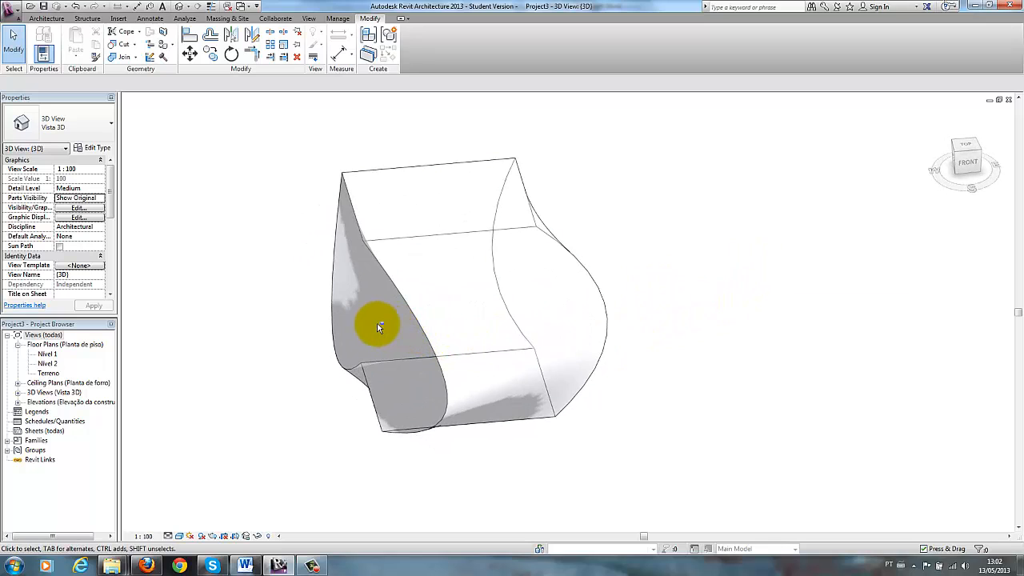
{"action": "middle_click_drag", "start_coordinate": [673, 282], "coordinate": [576, 300], "text": "shift"}
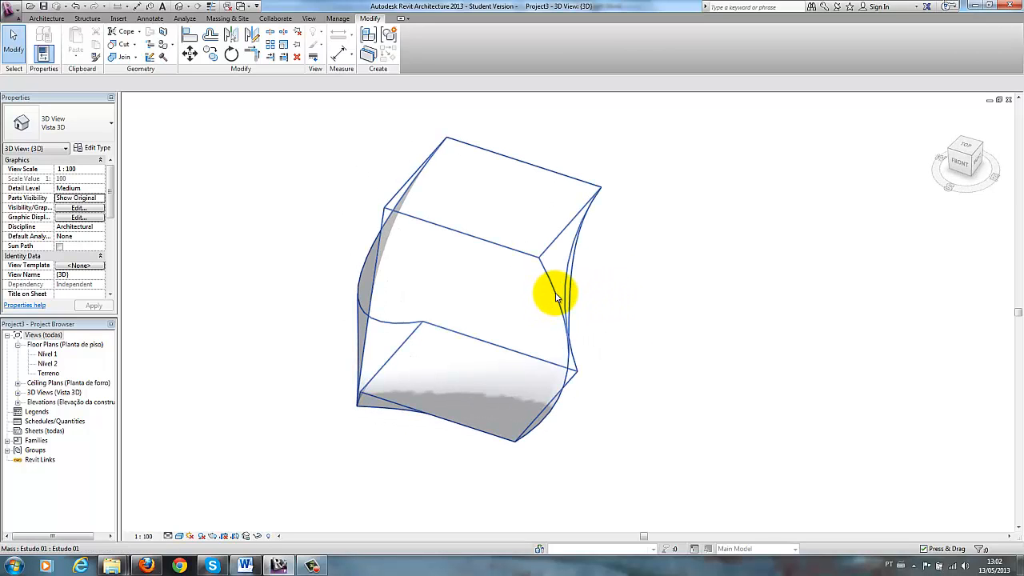
Step: Select the finished mass "Estudo 01" and reopen it for in-place editing
{"action": "left_click", "coordinate": [556, 297]}
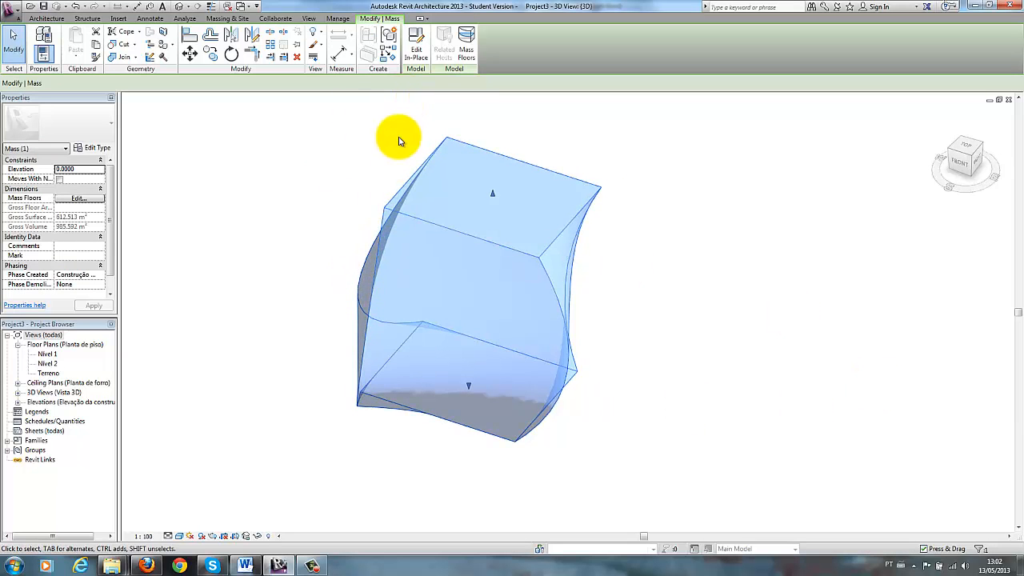
{"action": "left_click", "coordinate": [417, 48]}
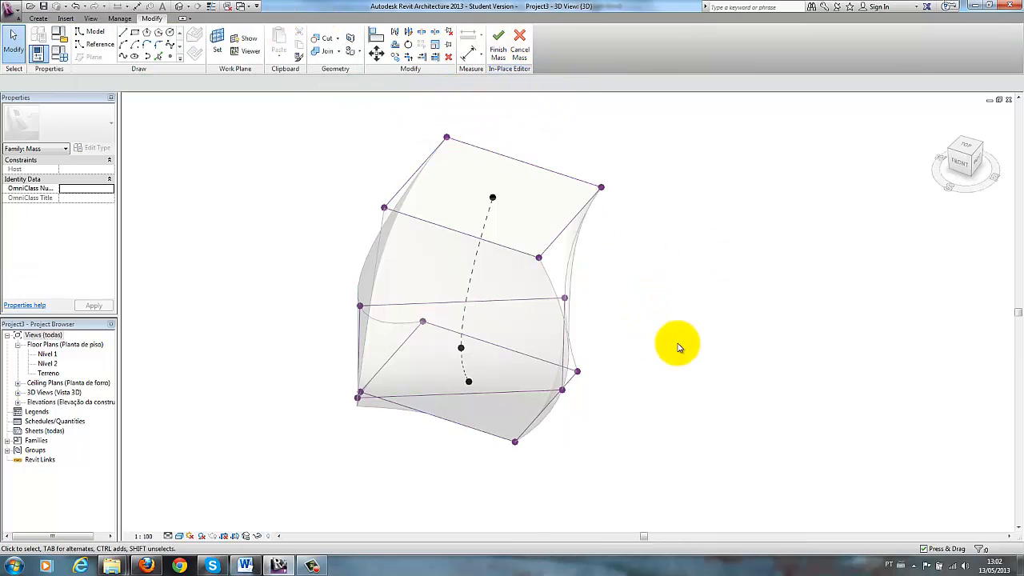
Step: Add a profile to the form through its flat side face, between the middle profile and the top
{"action": "middle_click_drag", "start_coordinate": [718, 343], "coordinate": [263, 297], "text": "shift"}
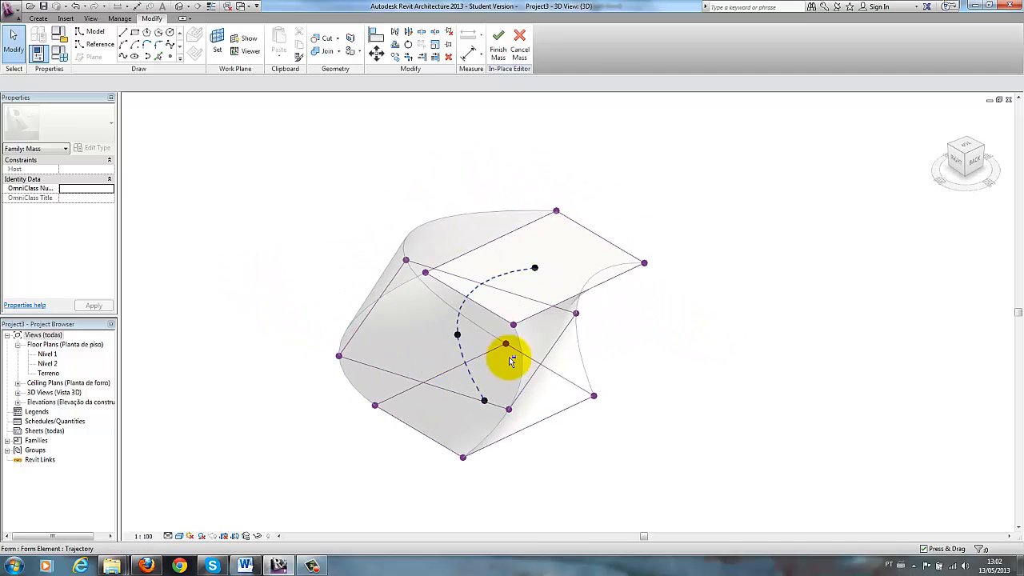
{"action": "mouse_move", "coordinate": [735, 364]}
{"action": "middle_mouse_down", "text": "shift"}
{"action": "mouse_move", "coordinate": [819, 320]}
{"action": "mouse_move", "coordinate": [624, 361]}
{"action": "mouse_move", "coordinate": [783, 348]}
{"action": "mouse_move", "coordinate": [741, 351]}
{"action": "middle_mouse_up", "text": "shift"}
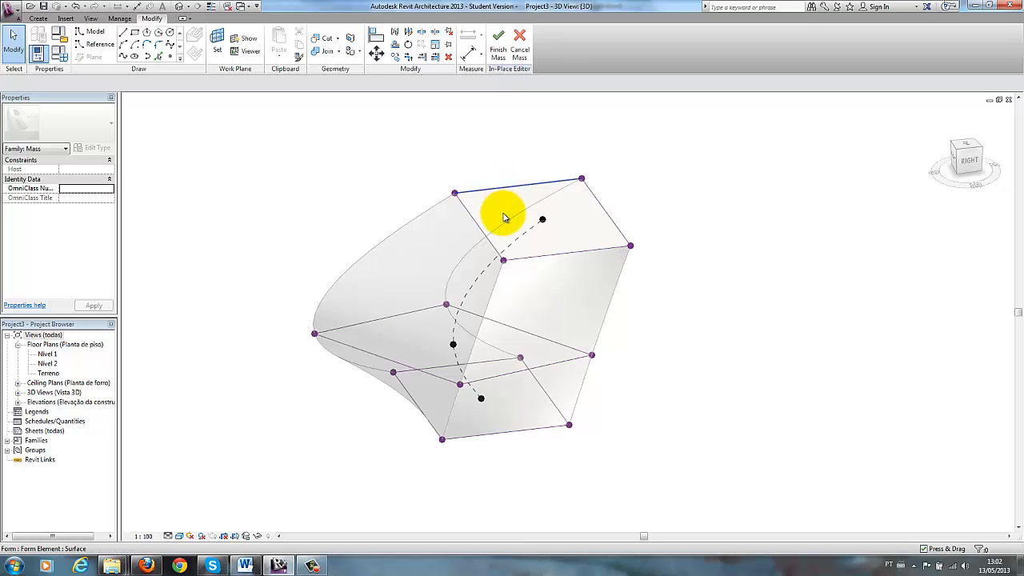
{"action": "left_click", "coordinate": [696, 219]}
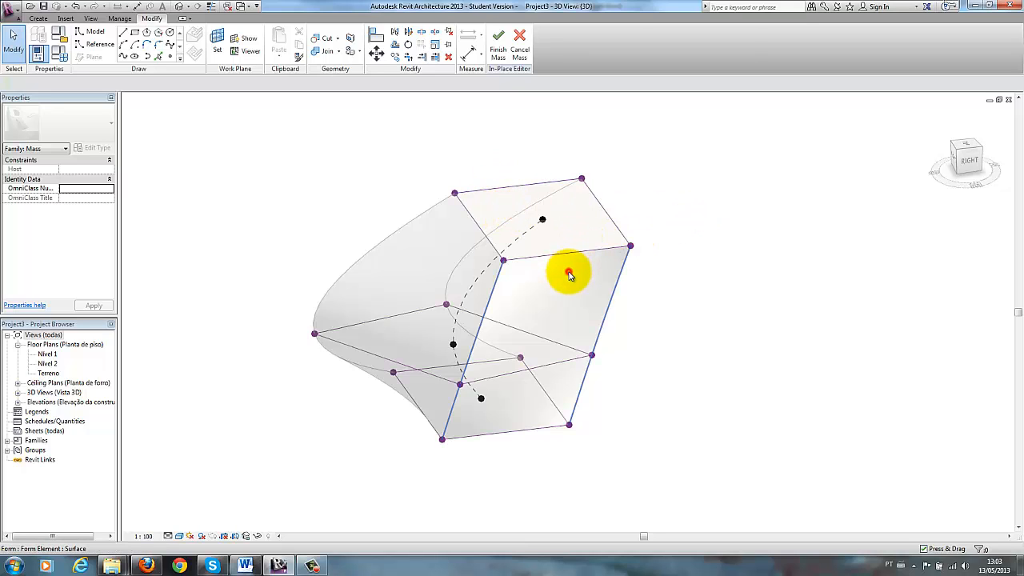
{"action": "left_click", "coordinate": [569, 274]}
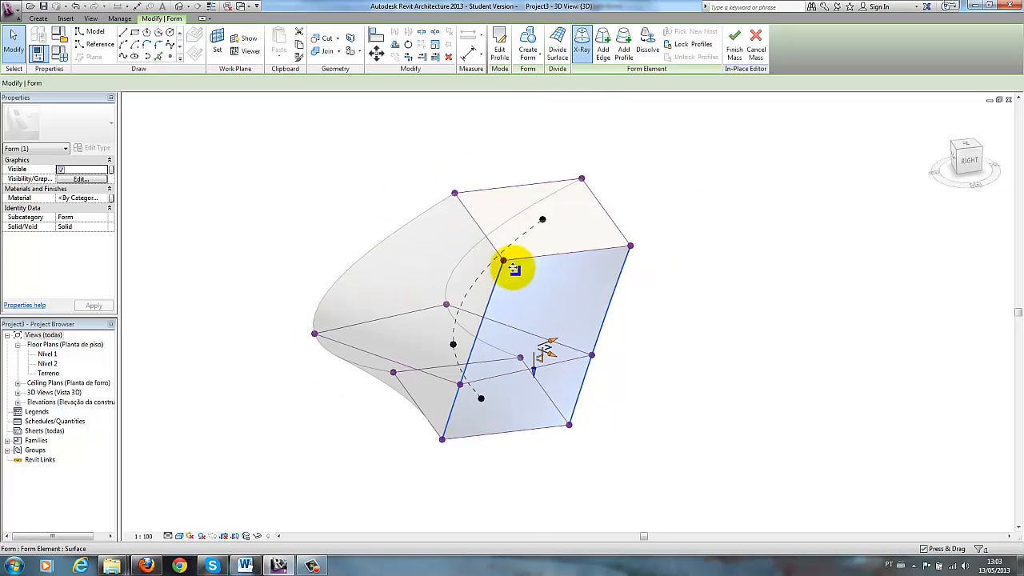
{"action": "left_click", "coordinate": [625, 42]}
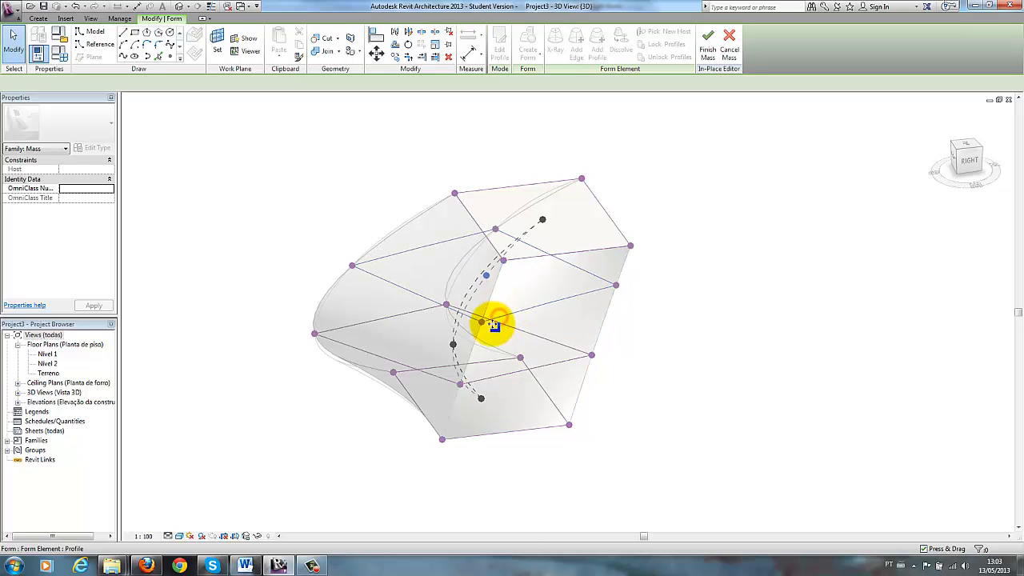
{"action": "left_click", "coordinate": [486, 324]}
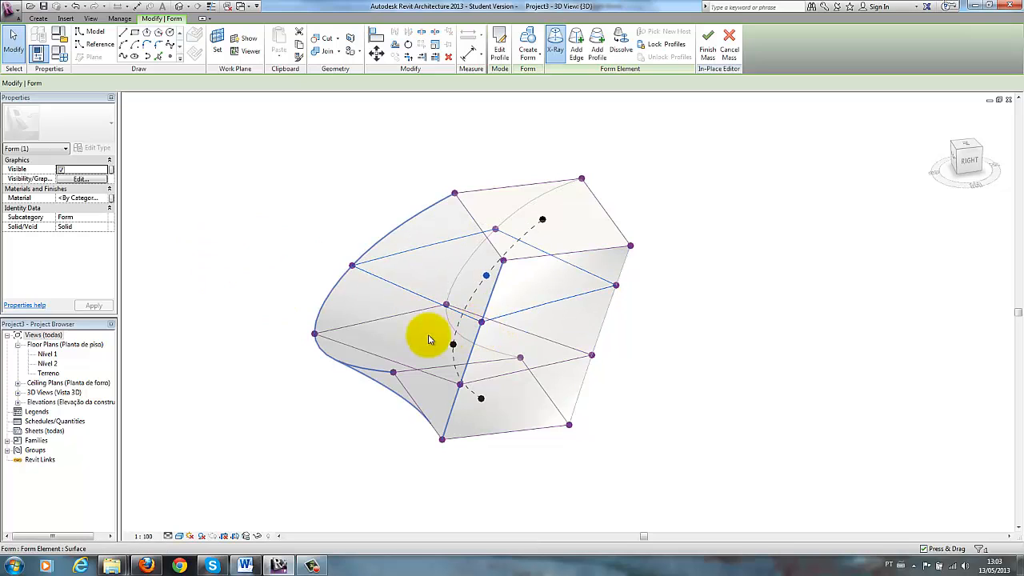
Step: Open the added upper profile for profile editing and show it in the Terreno floor plan
{"action": "left_click", "coordinate": [13, 49]}
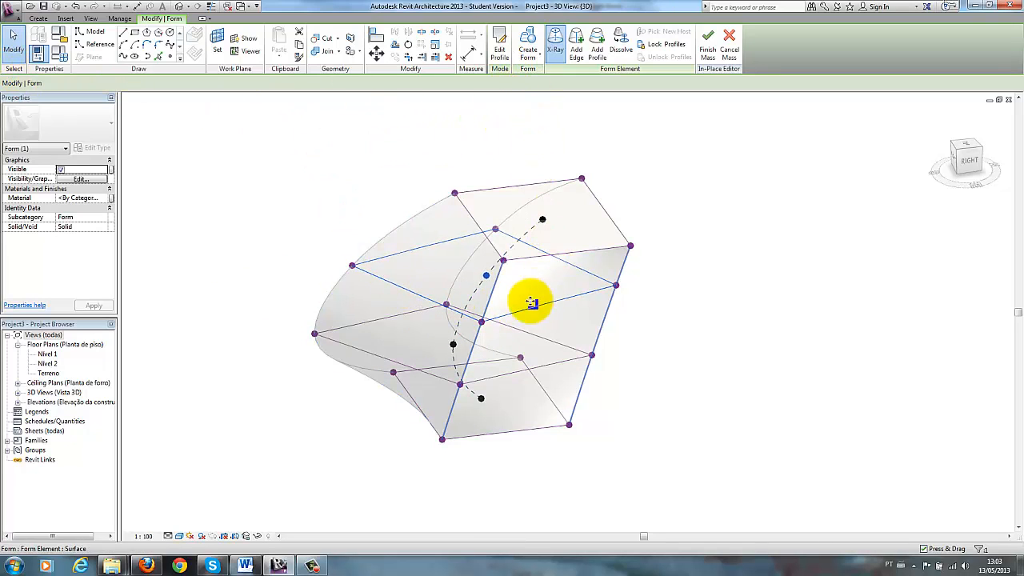
{"action": "left_click", "coordinate": [408, 294]}
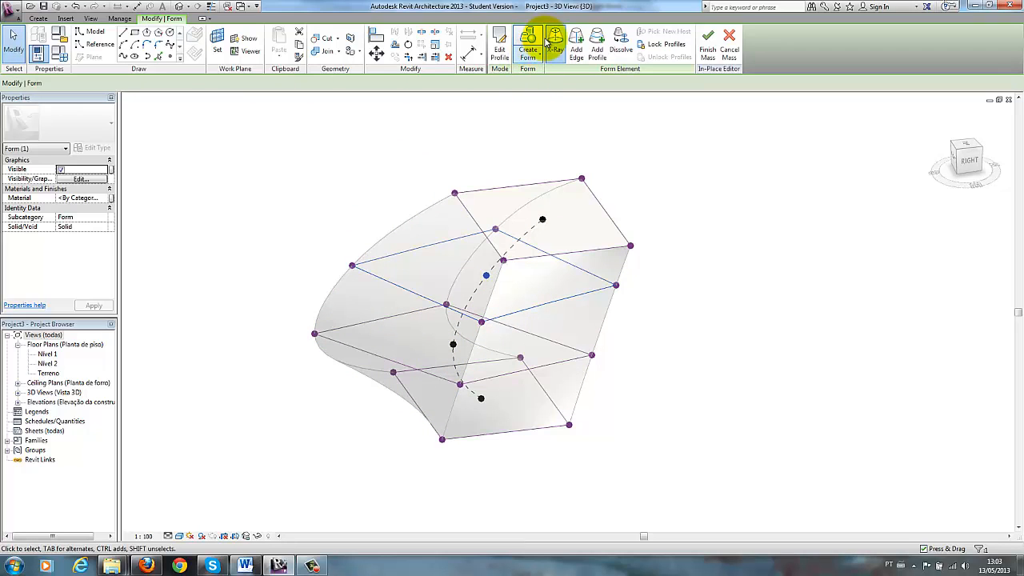
{"action": "left_click", "coordinate": [502, 45]}
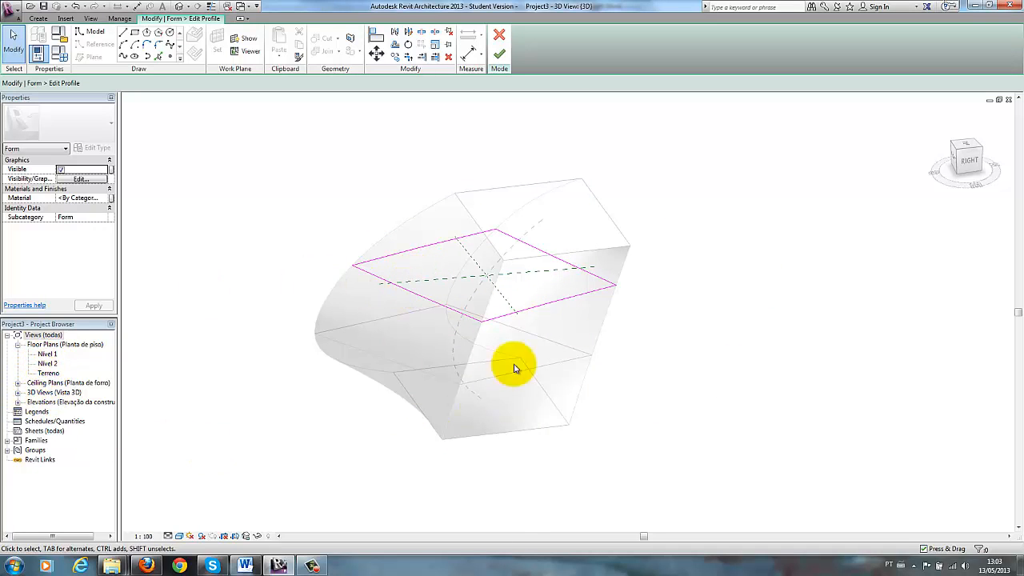
{"action": "double_click", "coordinate": [50, 374]}
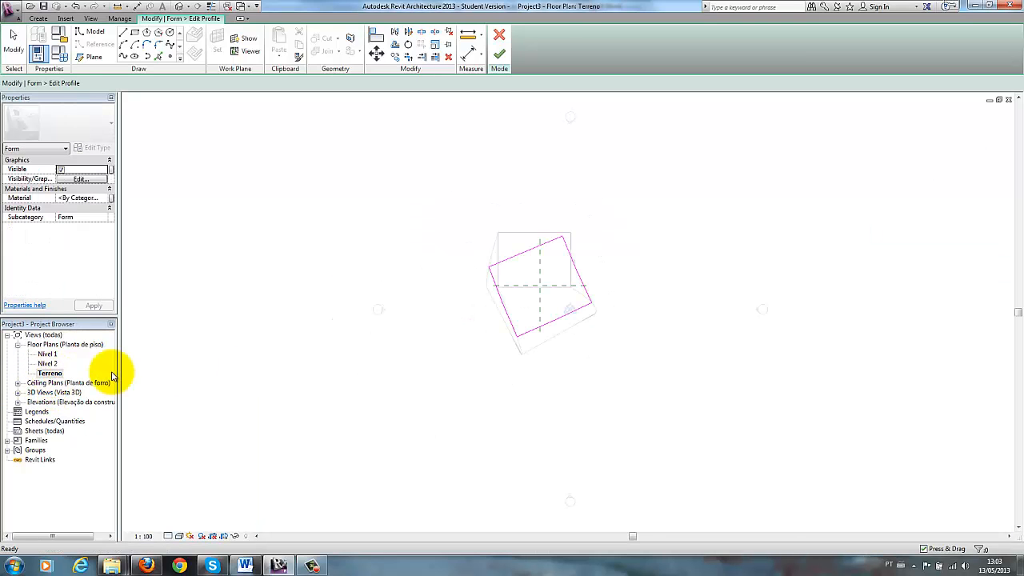
{"action": "scroll", "coordinate": [560, 309], "scroll_direction": "up", "scroll_amount": 3}
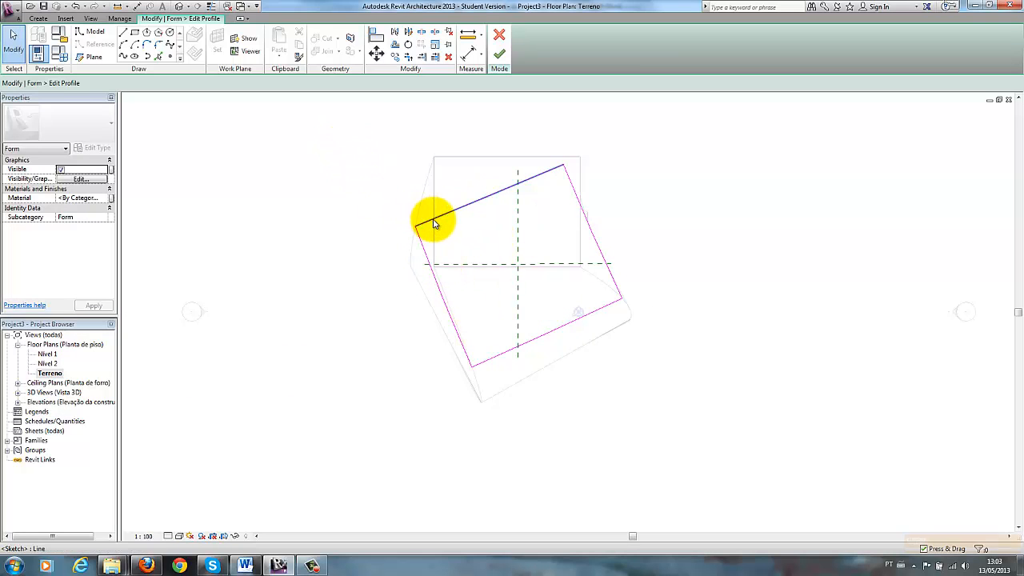
Step: Move all four profile lines together towards the upper edge of the form and rotate them clockwise by 34°
{"action": "mouse_move", "coordinate": [342, 144]}
{"action": "left_mouse_down"}
{"action": "mouse_move", "coordinate": [638, 406]}
{"action": "mouse_move", "coordinate": [668, 412]}
{"action": "left_mouse_up"}
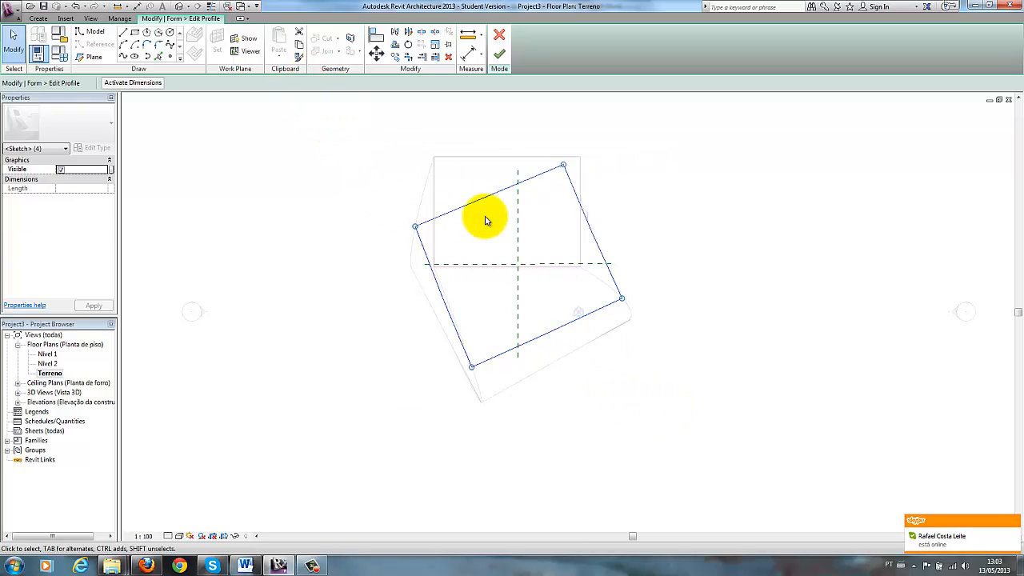
{"action": "left_click_drag", "start_coordinate": [484, 191], "coordinate": [472, 157]}
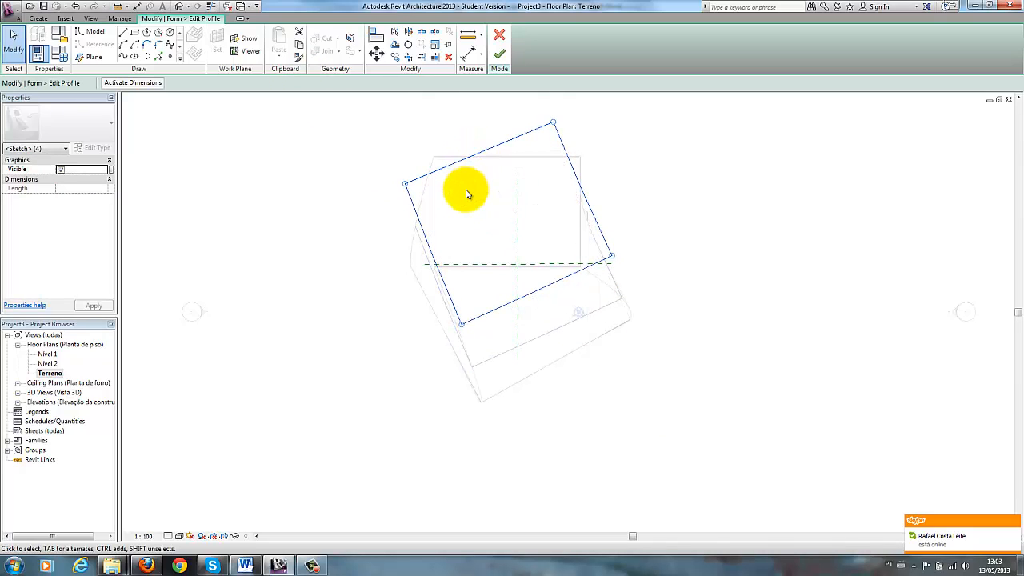
{"action": "left_click", "coordinate": [409, 46]}
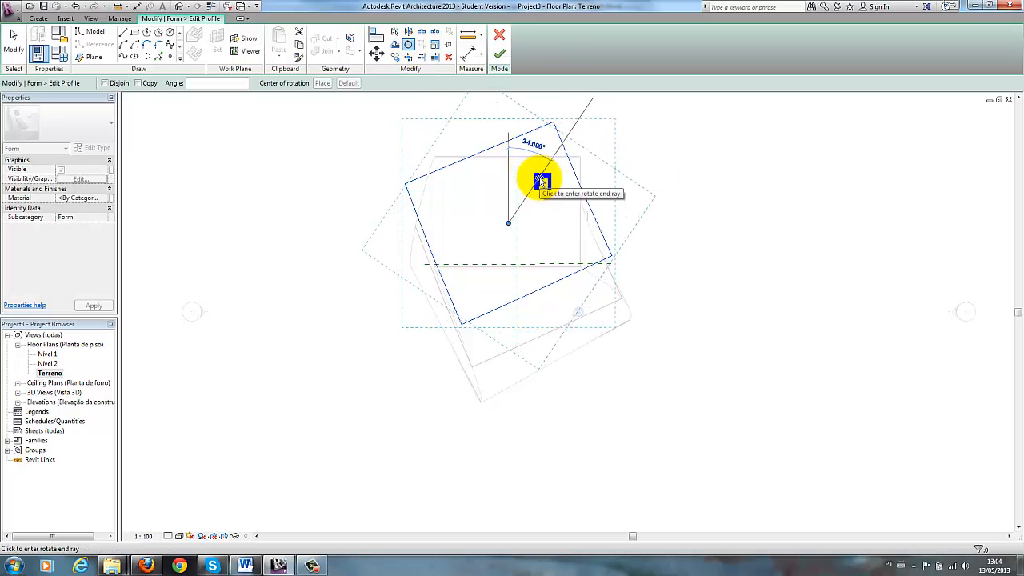
{"action": "left_click", "coordinate": [542, 183]}
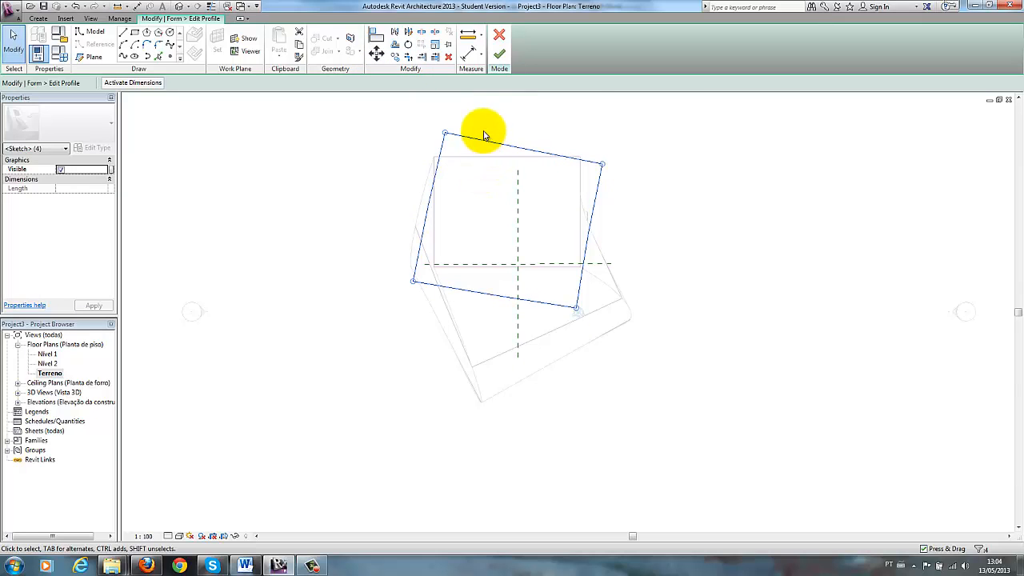
{"action": "left_click", "coordinate": [596, 120]}
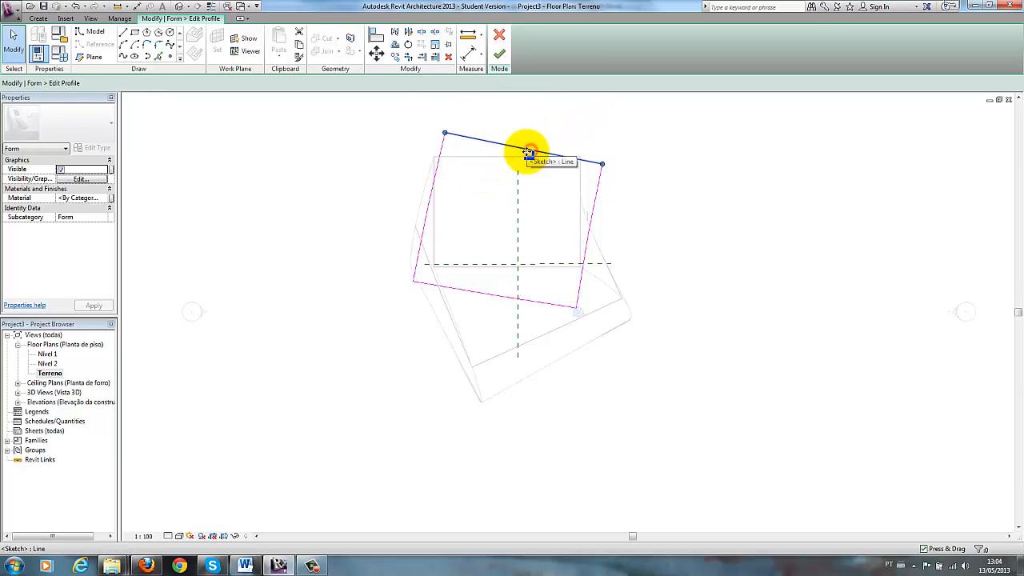
Step: Draw a start-end-radius arc bulging outward between the two upper corners of the profile
{"action": "left_click", "coordinate": [529, 152]}
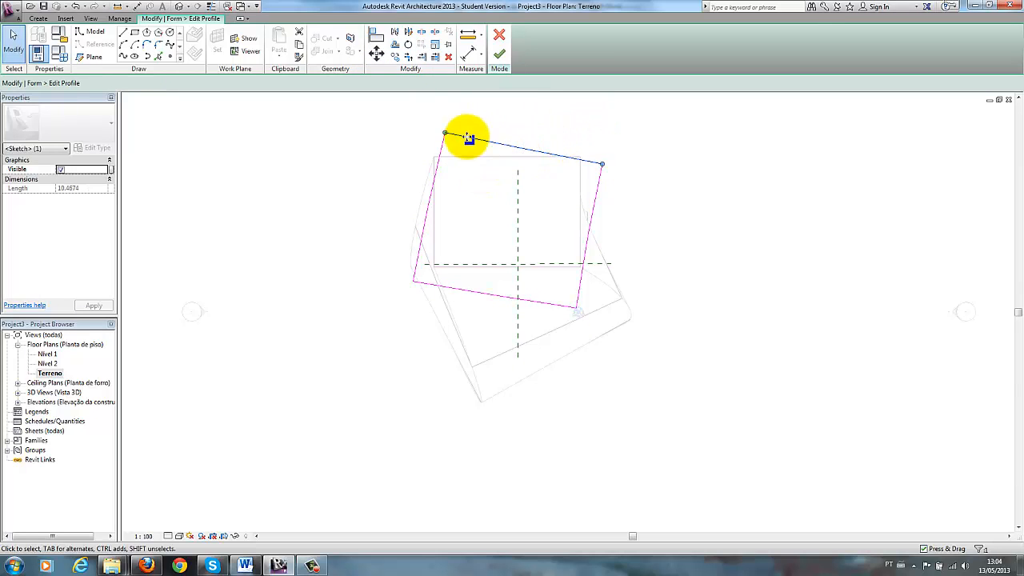
{"action": "left_click", "coordinate": [136, 46]}
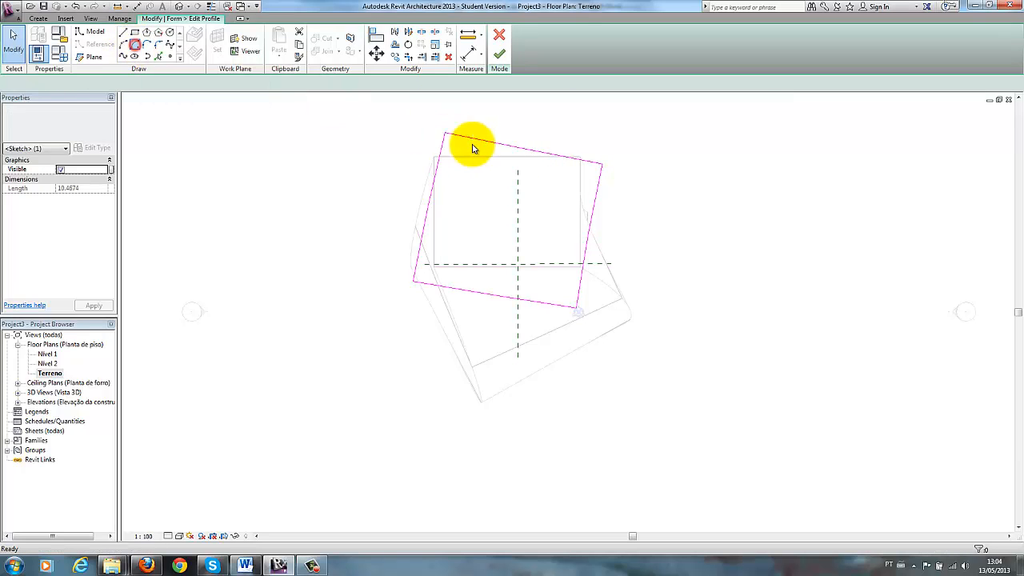
{"action": "left_click", "coordinate": [121, 46]}
{"action": "left_click", "coordinate": [447, 134]}
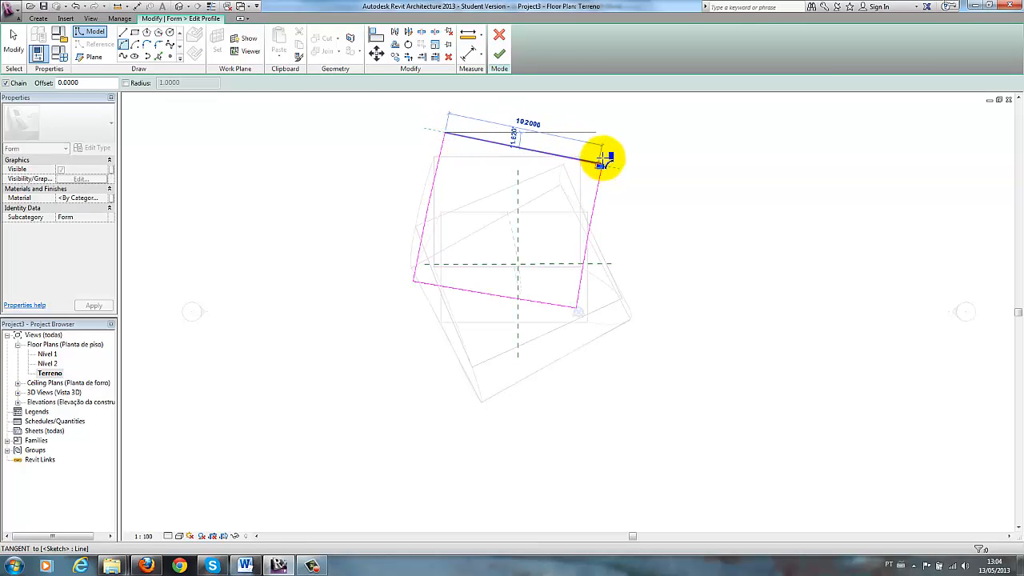
{"action": "left_click", "coordinate": [603, 158]}
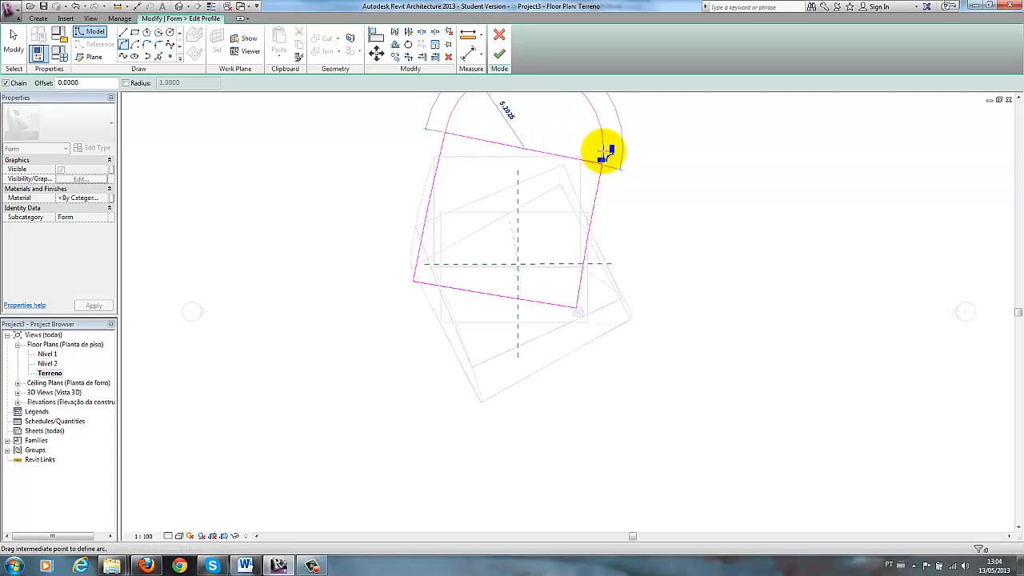
{"action": "left_click", "coordinate": [565, 140]}
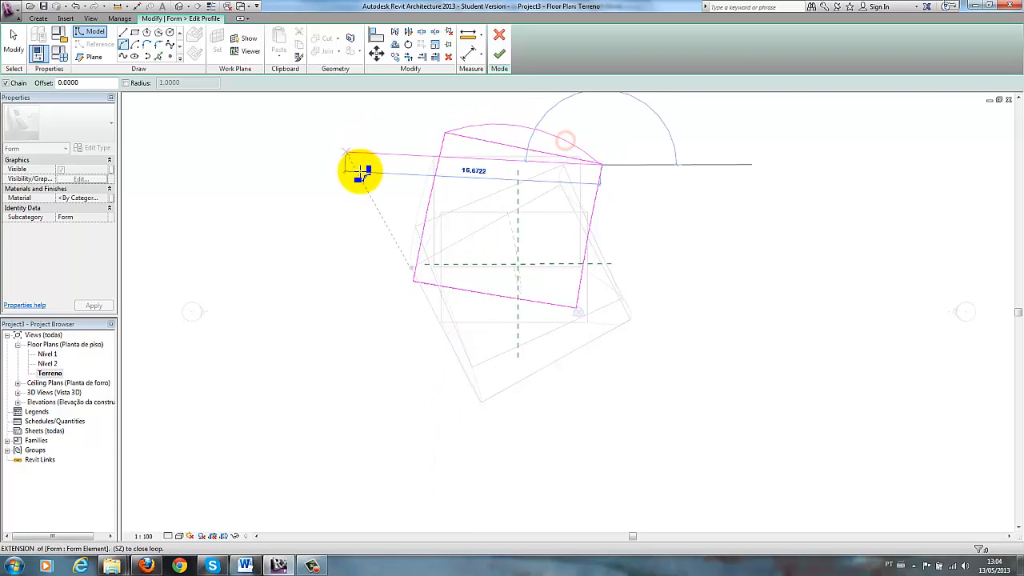
{"action": "key", "text": "Escape"}
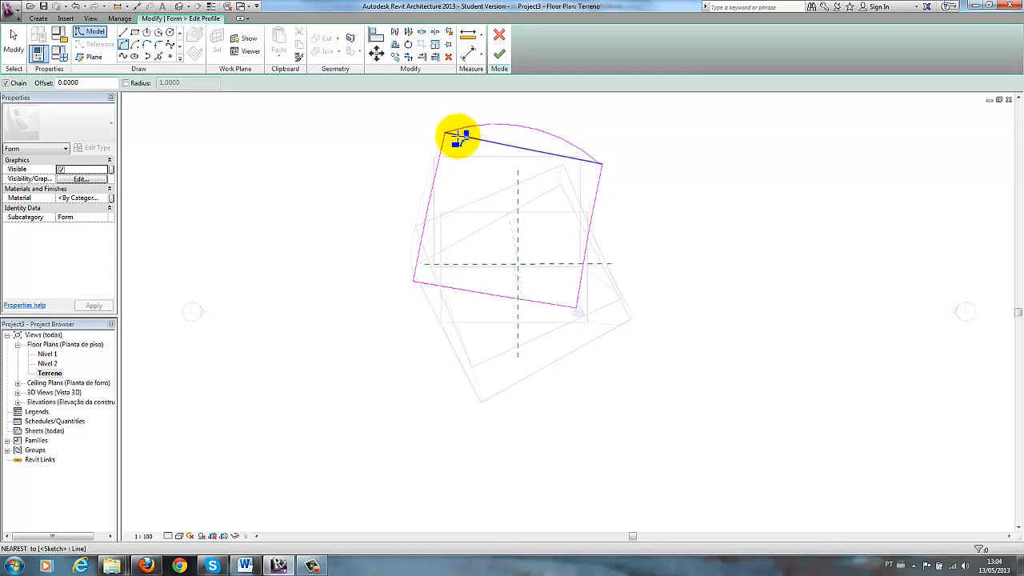
Step: Delete the straight line beneath the arc and try to finish the profile sketch
{"action": "left_click", "coordinate": [21, 49]}
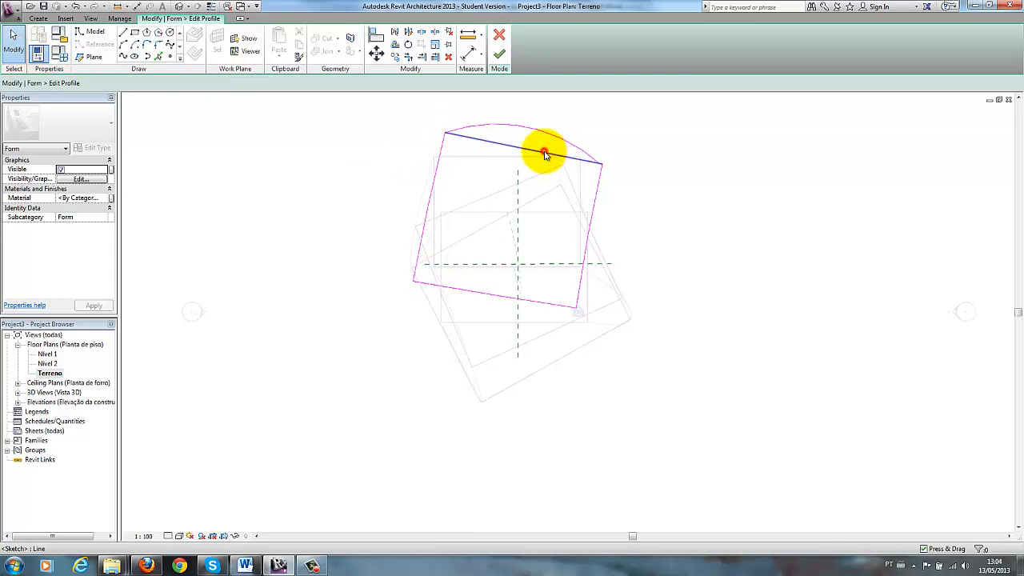
{"action": "left_click", "coordinate": [548, 164]}
{"action": "key", "text": "Delete"}
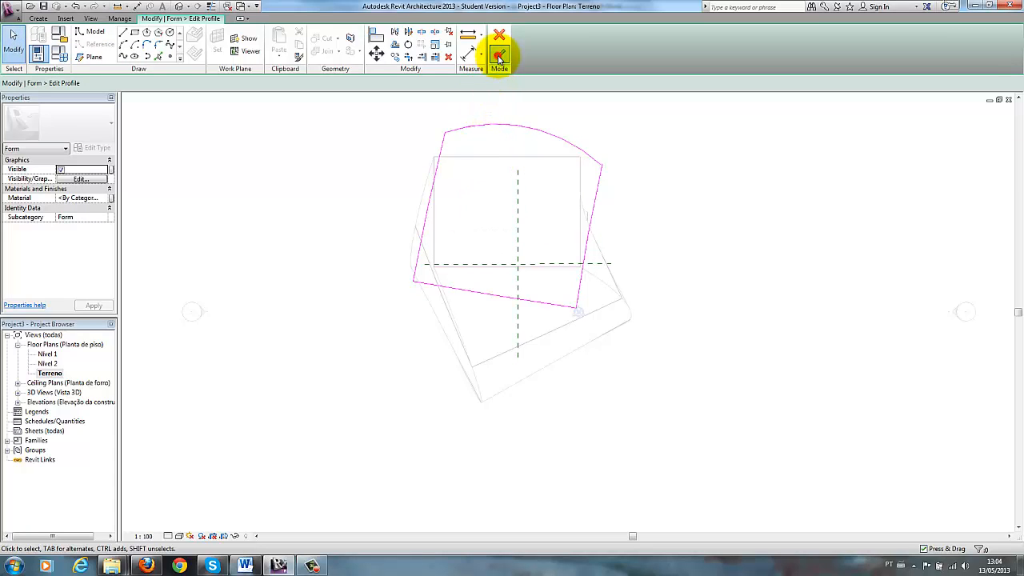
{"action": "left_click", "coordinate": [500, 56]}
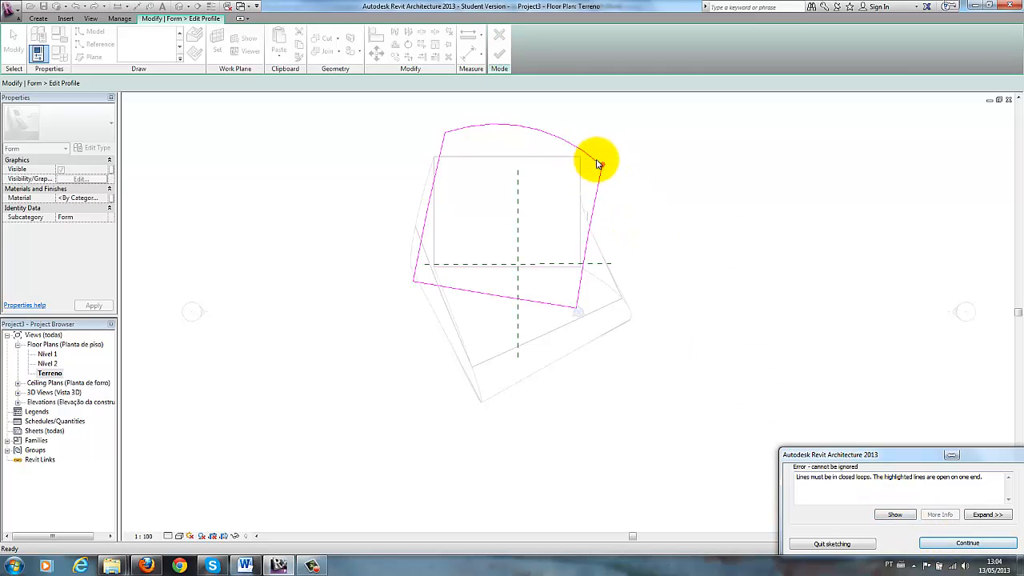
{"action": "left_click", "coordinate": [964, 547]}
Step: Try to join the arc and the profile's right-hand line with Trim/Extend to Corner
{"action": "scroll", "coordinate": [602, 175], "scroll_direction": "up", "scroll_amount": 4}
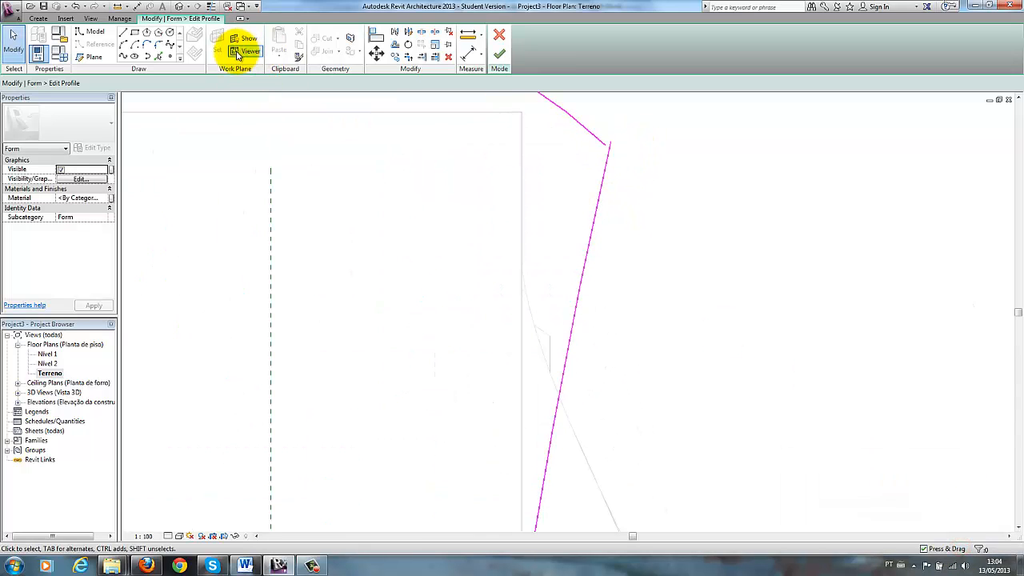
{"action": "left_click", "coordinate": [408, 58]}
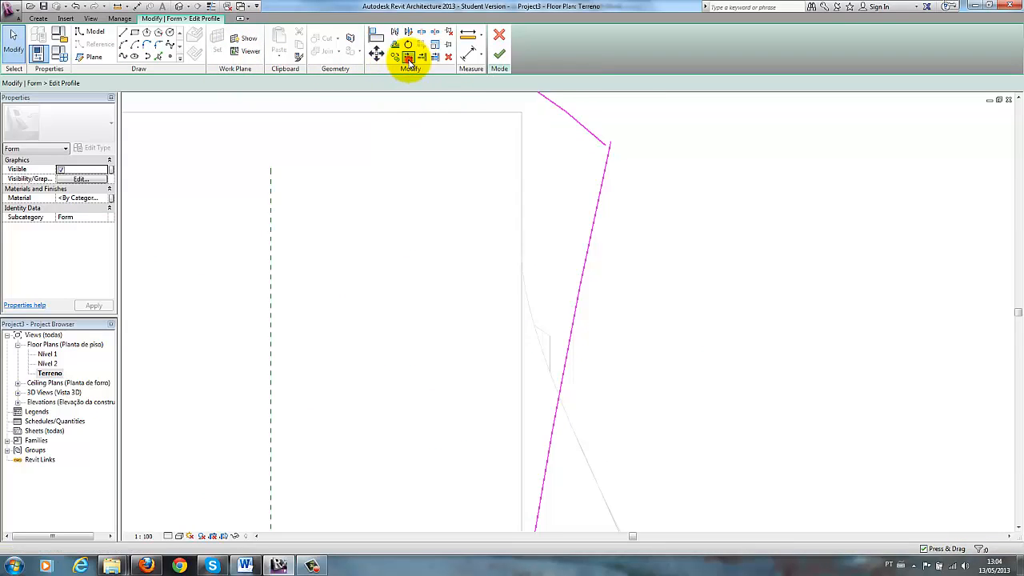
{"action": "left_click", "coordinate": [585, 130]}
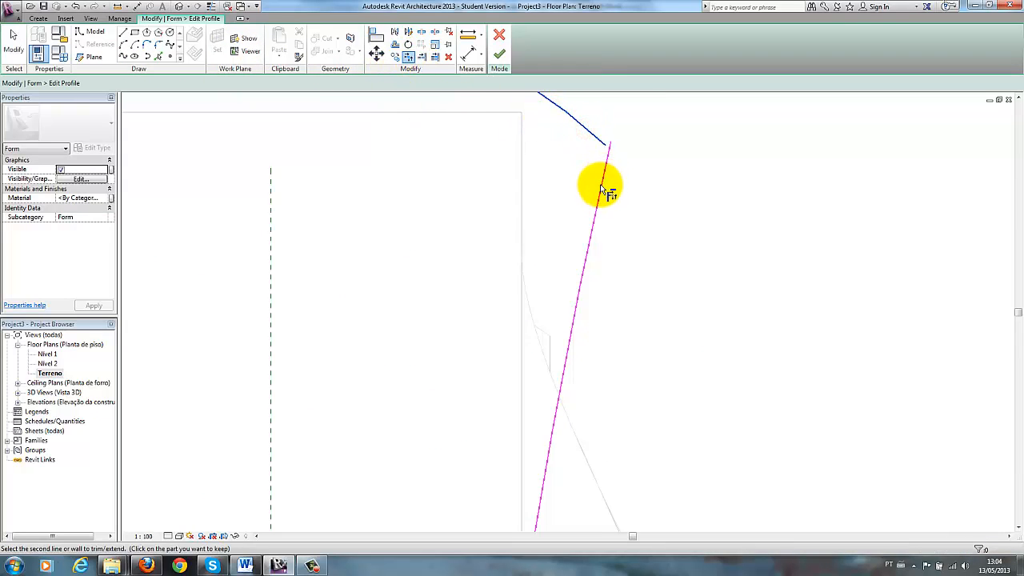
{"action": "scroll", "coordinate": [589, 186], "scroll_direction": "down", "scroll_amount": 3}
{"action": "scroll", "coordinate": [591, 184], "scroll_direction": "down", "scroll_amount": 2}
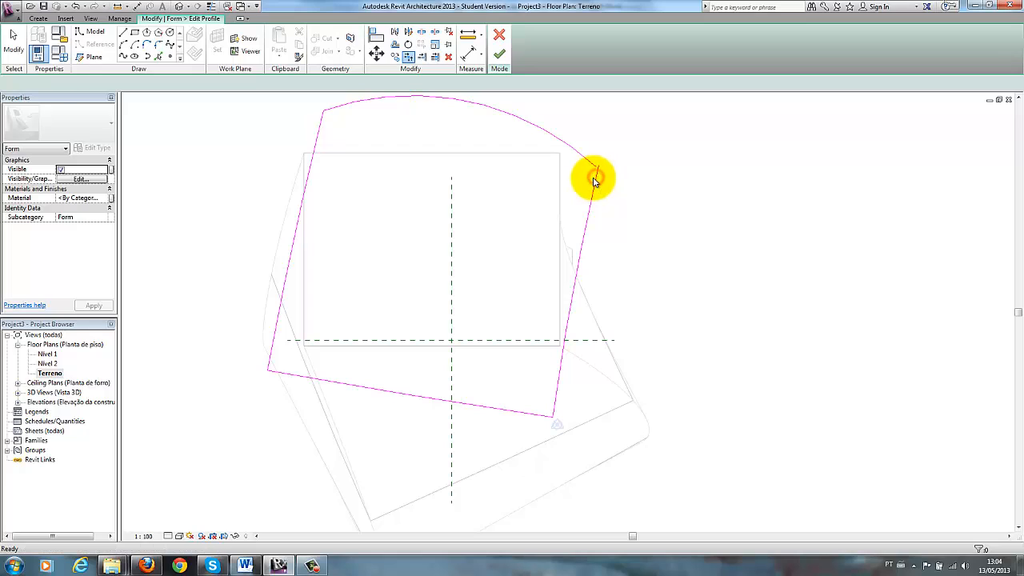
{"action": "left_click", "coordinate": [484, 107]}
Step: Extend the arc to the profile's right-hand line with Trim/Extend Single Element
{"action": "left_click", "coordinate": [421, 57]}
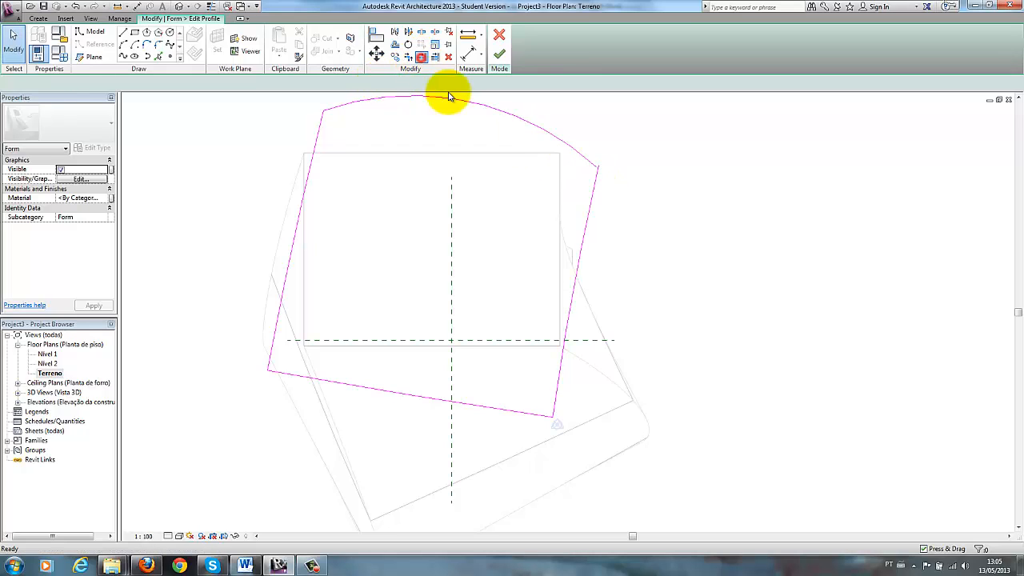
{"action": "left_click", "coordinate": [593, 190]}
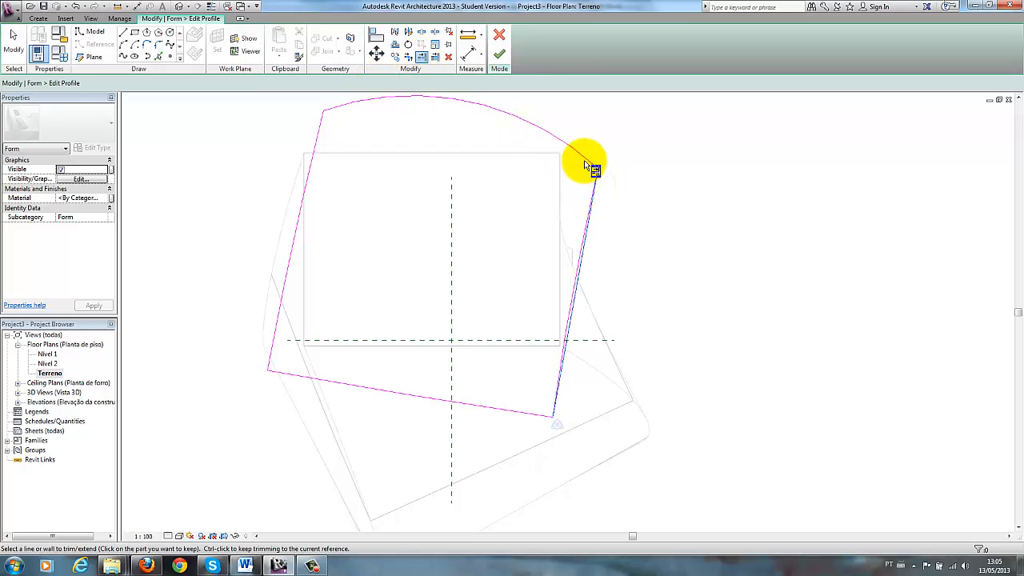
{"action": "left_click", "coordinate": [584, 161]}
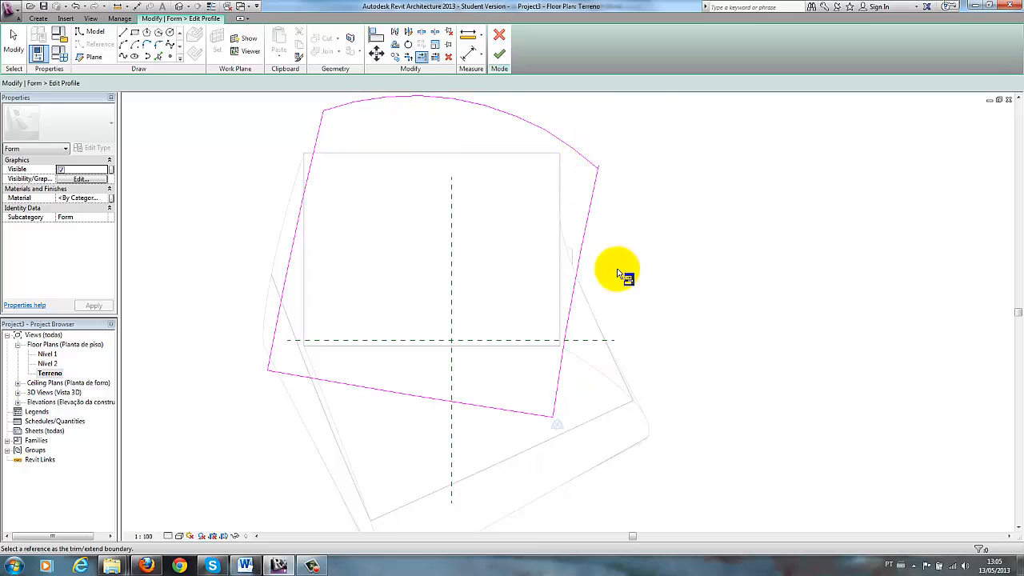
{"action": "key", "text": "Escape"}
Step: Try to trim the overshooting end of the right-hand line, using the arc as the boundary
{"action": "scroll", "coordinate": [604, 180], "scroll_direction": "up", "scroll_amount": 4}
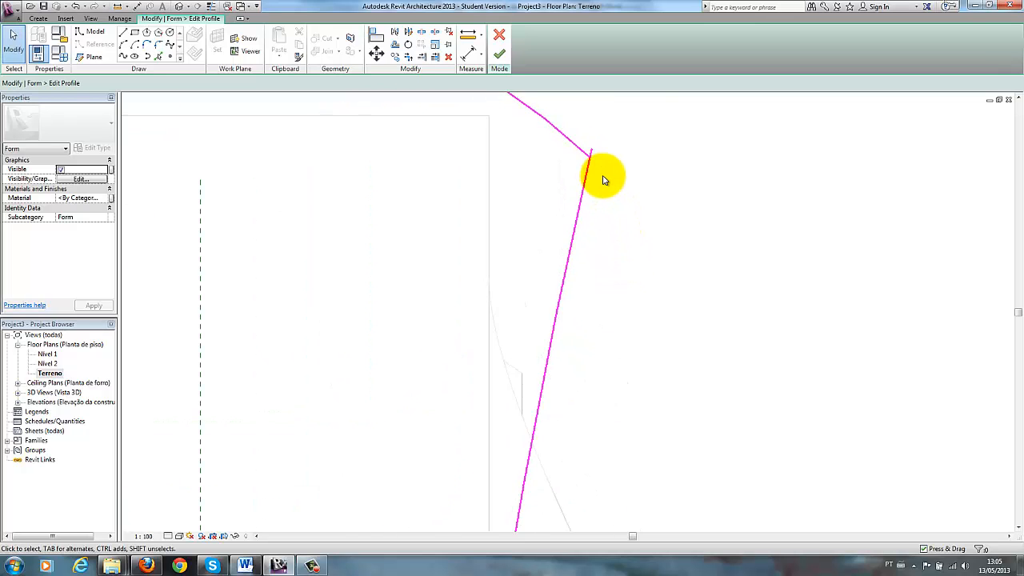
{"action": "scroll", "coordinate": [600, 177], "scroll_direction": "down", "scroll_amount": 3}
{"action": "scroll", "coordinate": [597, 179], "scroll_direction": "up", "scroll_amount": 3}
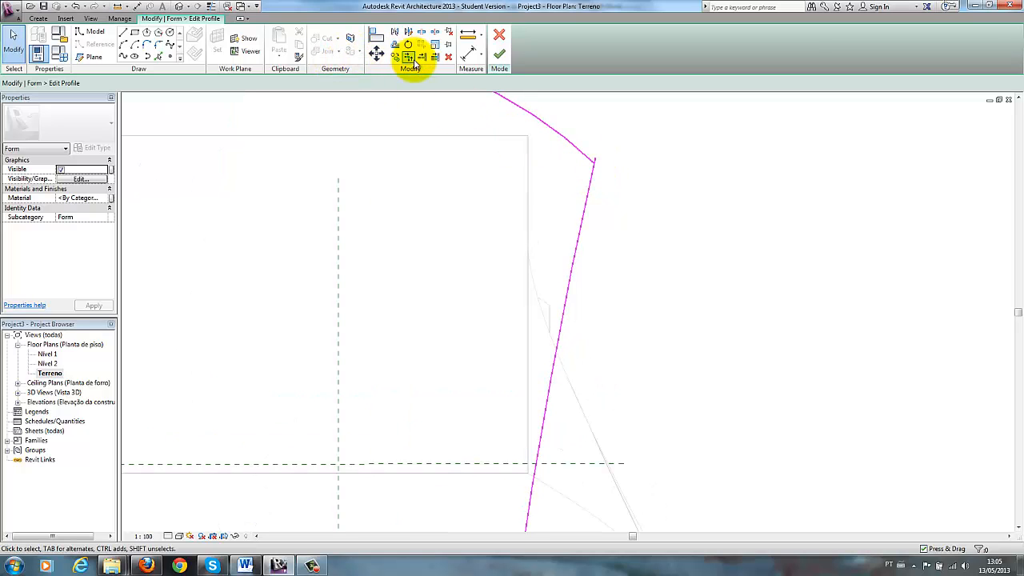
{"action": "left_click", "coordinate": [425, 58]}
{"action": "left_click", "coordinate": [571, 144]}
{"action": "left_click", "coordinate": [591, 179]}
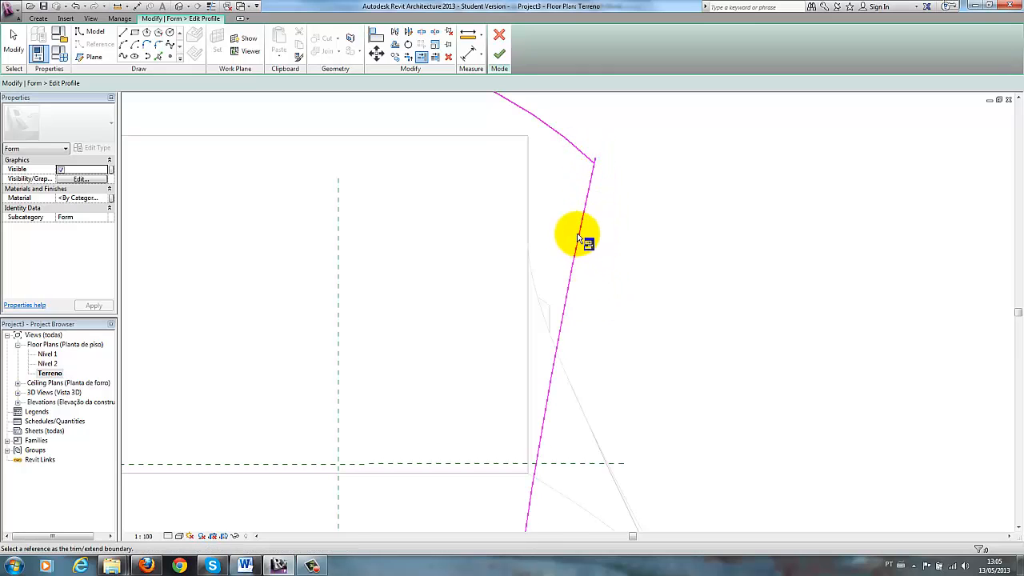
Step: Move the upper endpoint of the profile's right-hand line to meet the arc's end and finish the profile sketch
{"action": "key", "text": "Escape"}
{"action": "key", "text": "Escape"}
{"action": "left_click", "coordinate": [590, 175]}
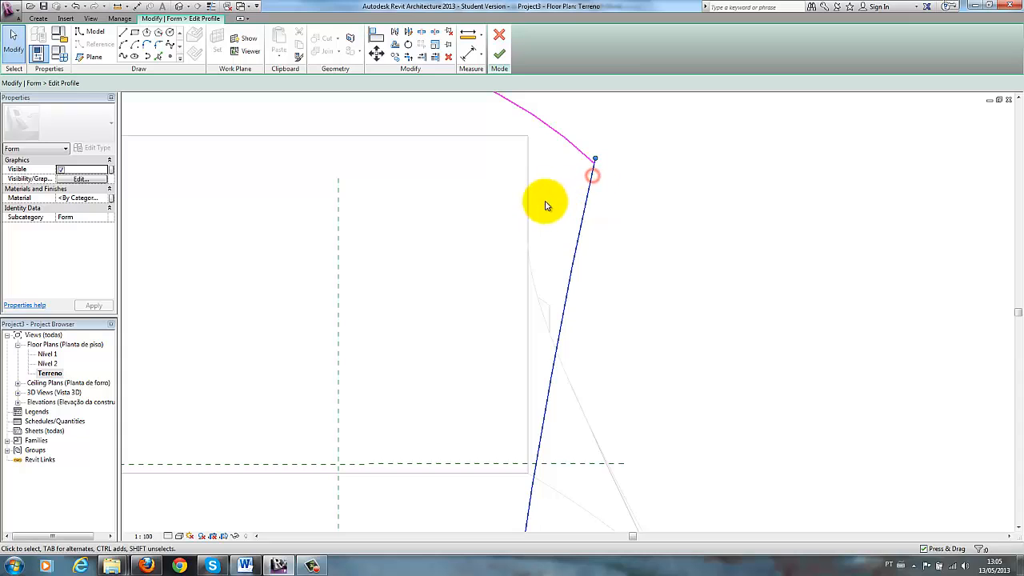
{"action": "mouse_move", "coordinate": [595, 161]}
{"action": "left_mouse_down"}
{"action": "mouse_move", "coordinate": [617, 222]}
{"action": "mouse_move", "coordinate": [606, 174]}
{"action": "left_mouse_up"}
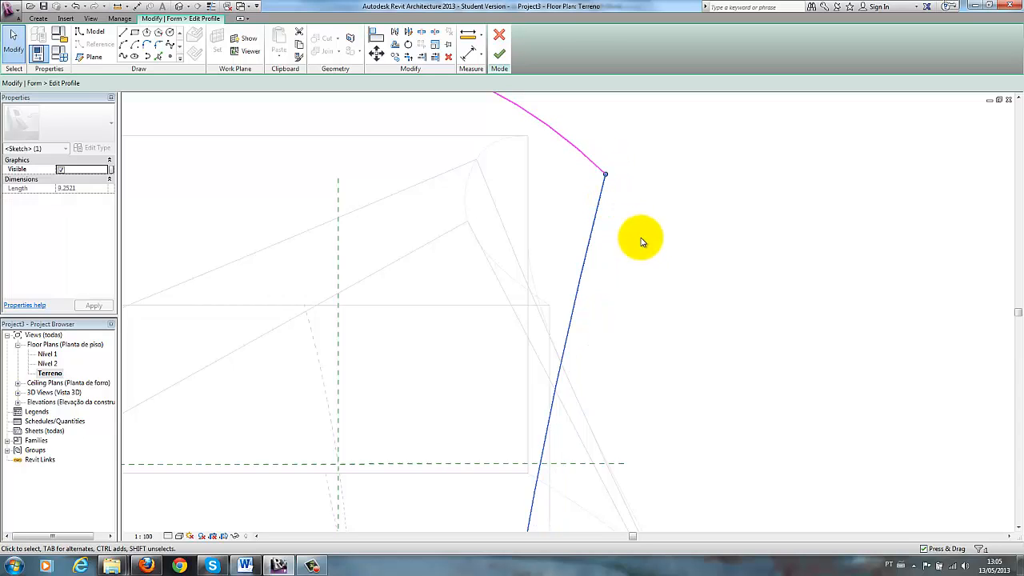
{"action": "left_click", "coordinate": [681, 253]}
{"action": "scroll", "coordinate": [584, 224], "scroll_direction": "down", "scroll_amount": 3}
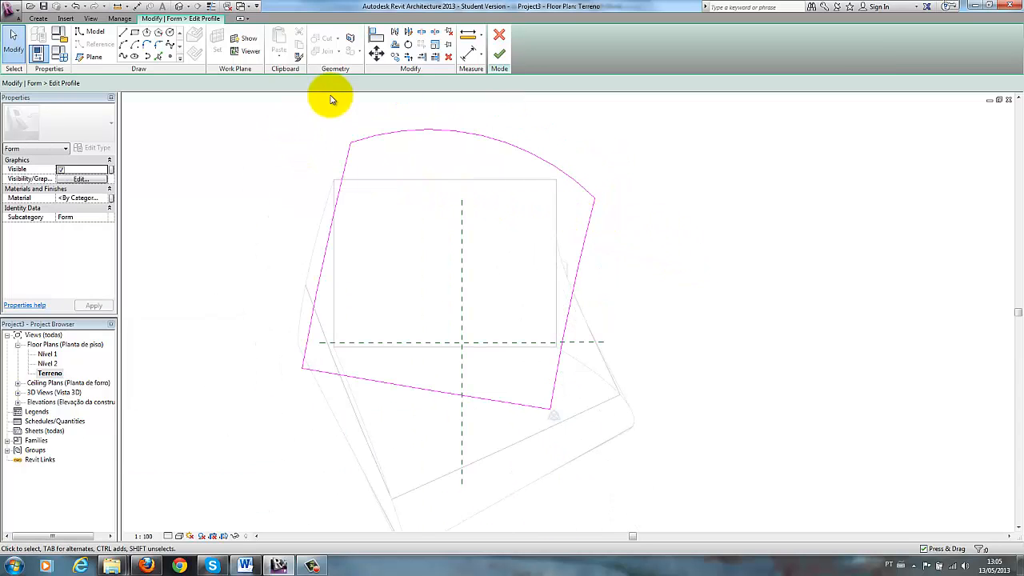
{"action": "left_click", "coordinate": [498, 59]}
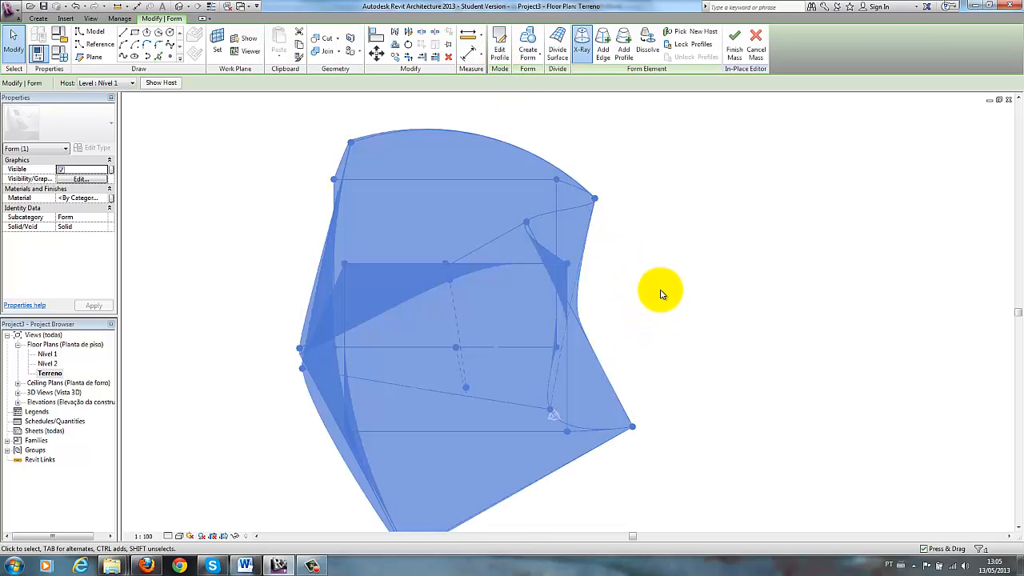
Step: Show the mass in 3D, try deleting an edge of the lower rotated profile, and undo the deletion
{"action": "left_click", "coordinate": [177, 8]}
{"action": "middle_click_drag", "start_coordinate": [547, 348], "coordinate": [697, 327], "text": "shift"}
{"action": "left_click", "coordinate": [493, 367]}
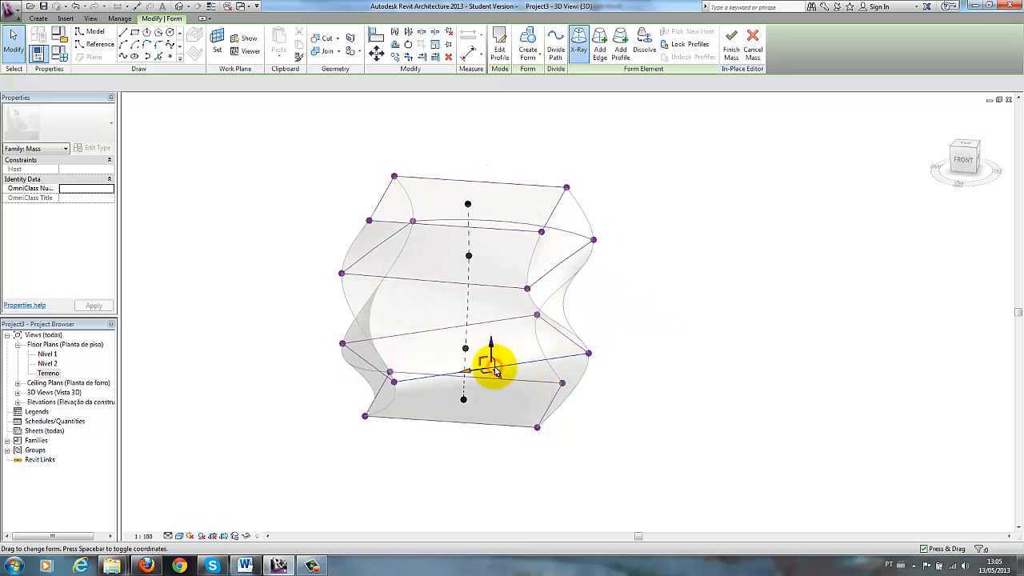
{"action": "key", "text": "Delete"}
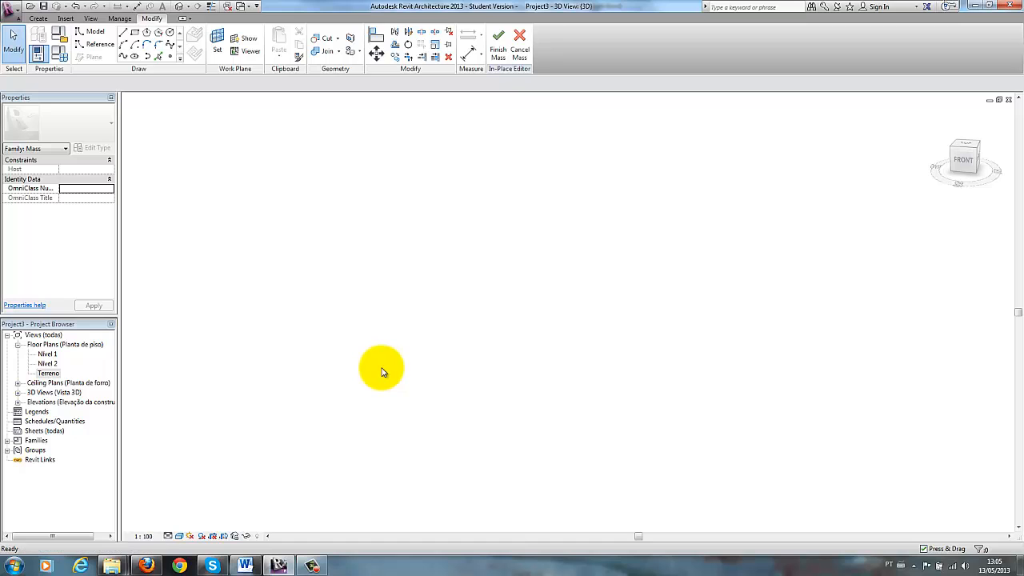
{"action": "key", "text": "ctrl+z"}
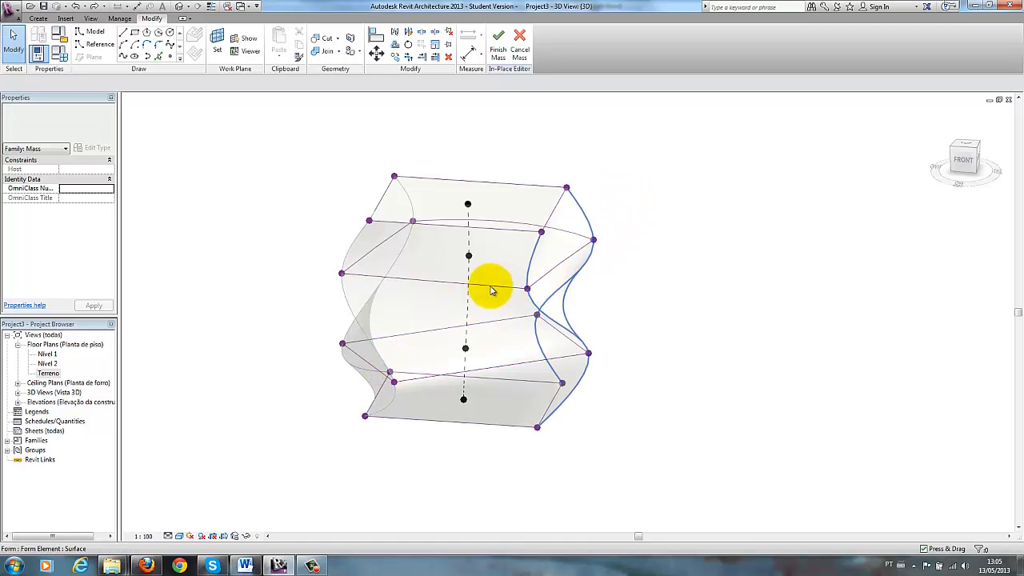
{"action": "scroll", "coordinate": [648, 297], "scroll_direction": "down", "scroll_amount": 4}
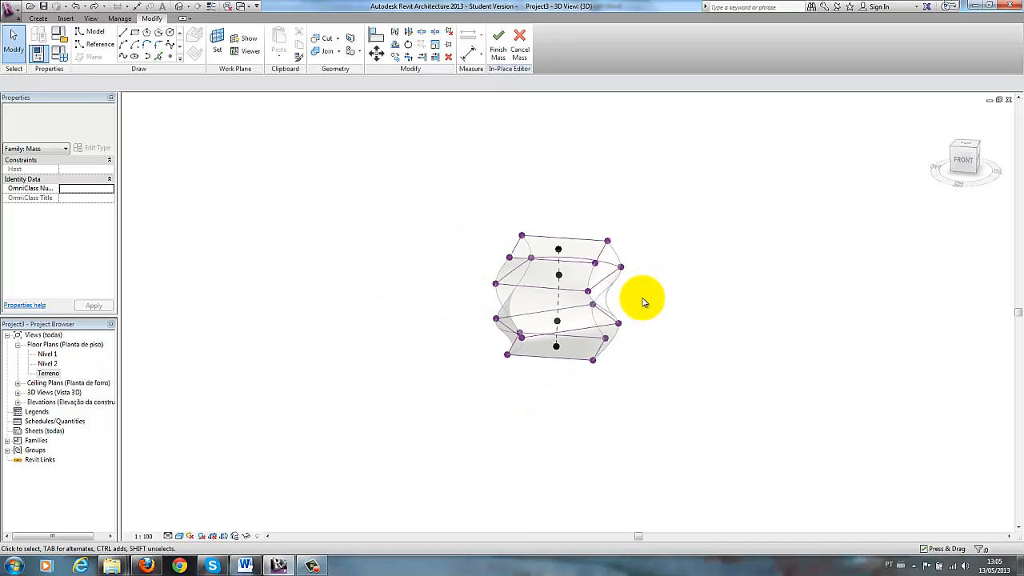
{"action": "scroll", "coordinate": [615, 293], "scroll_direction": "up", "scroll_amount": 5}
{"action": "scroll", "coordinate": [573, 268], "scroll_direction": "down", "scroll_amount": 1}
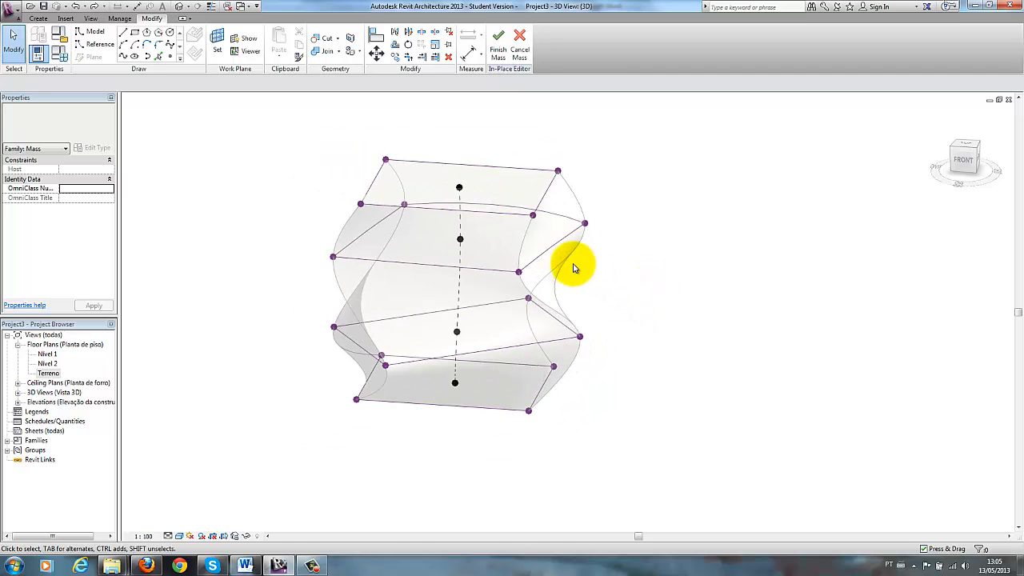
Step: Cancel the current in-place mass edit, discarding its changes, and reopen the mass "Estudo 01" for in-place editing
{"action": "left_click", "coordinate": [520, 51]}
{"action": "left_click", "coordinate": [533, 297]}
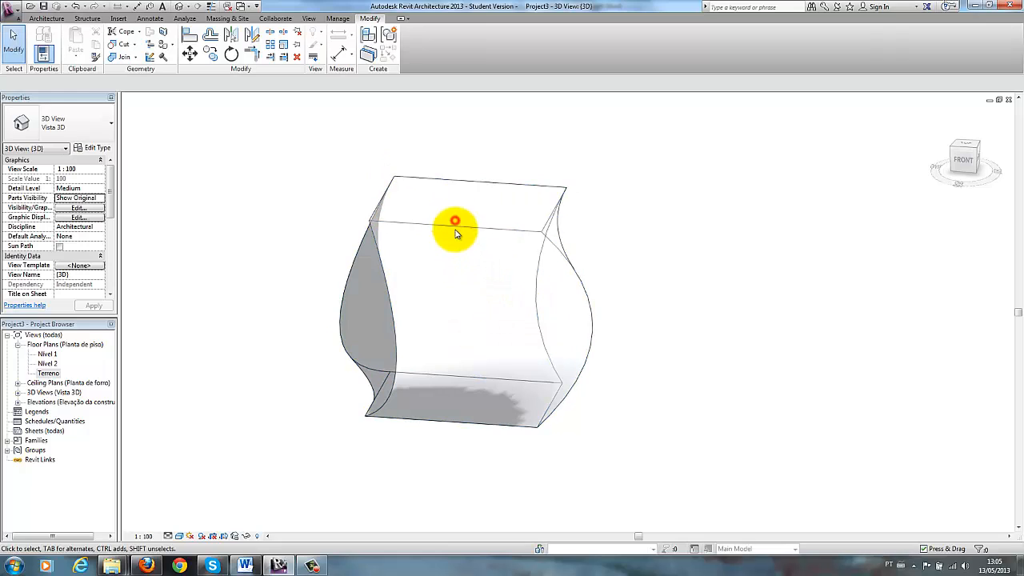
{"action": "left_click", "coordinate": [455, 225]}
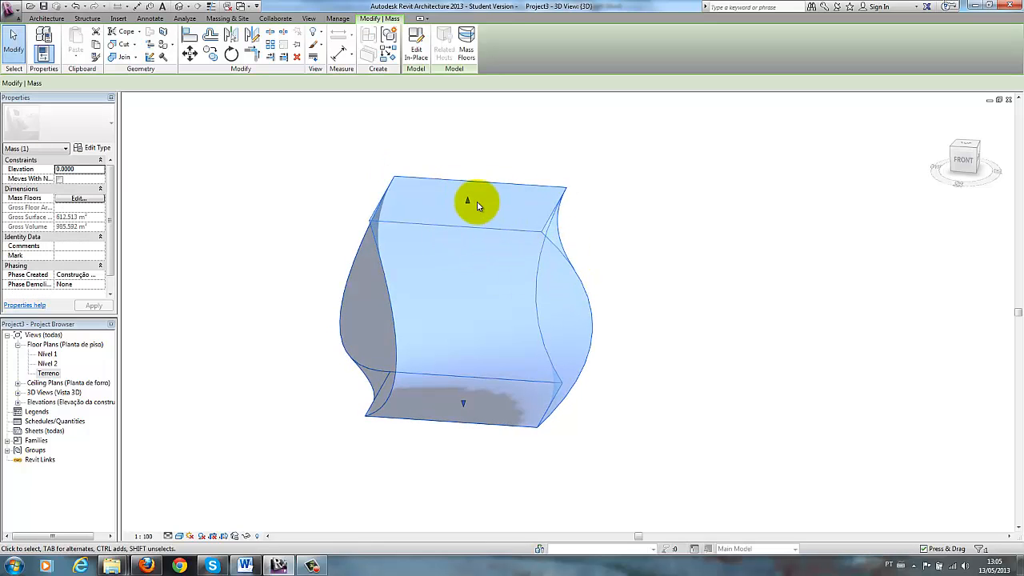
{"action": "mouse_move", "coordinate": [626, 233]}
{"action": "middle_mouse_down", "text": "shift"}
{"action": "mouse_move", "coordinate": [590, 265]}
{"action": "mouse_move", "coordinate": [407, 283]}
{"action": "mouse_move", "coordinate": [331, 272]}
{"action": "mouse_move", "coordinate": [434, 216]}
{"action": "mouse_move", "coordinate": [629, 213]}
{"action": "middle_mouse_up", "text": "shift"}
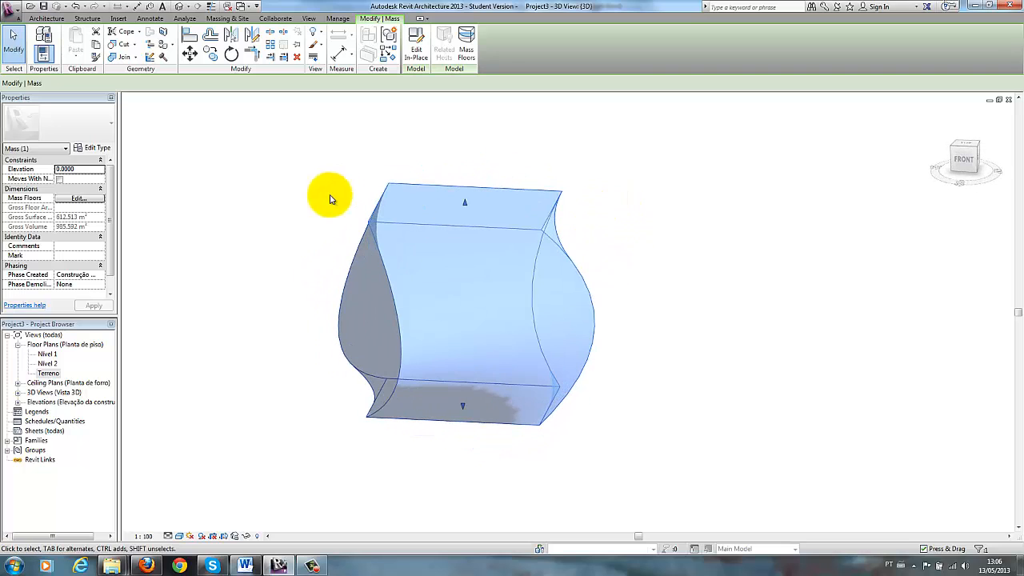
{"action": "middle_click_drag", "start_coordinate": [385, 243], "coordinate": [400, 280], "text": "shift"}
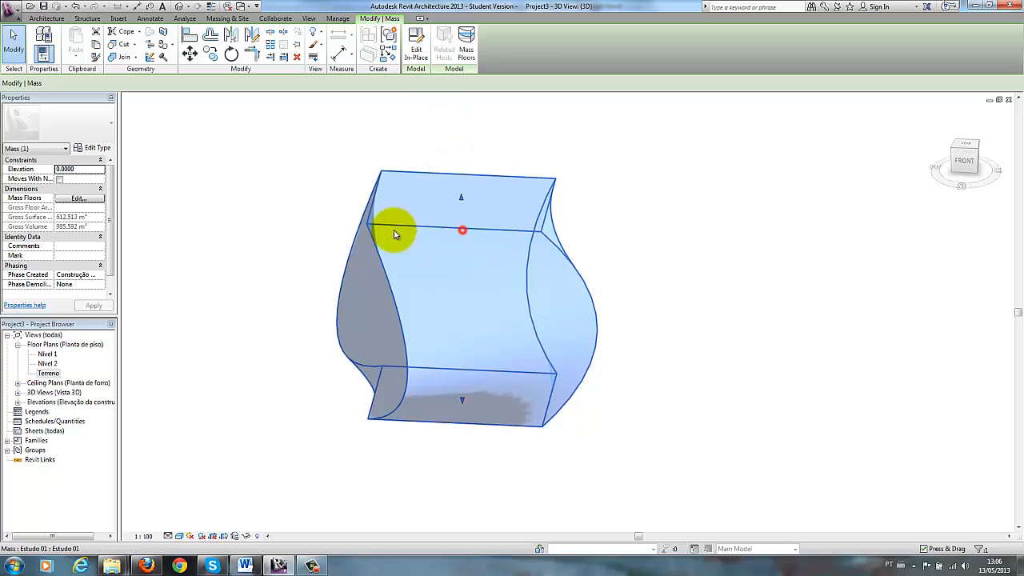
{"action": "left_click", "coordinate": [417, 50]}
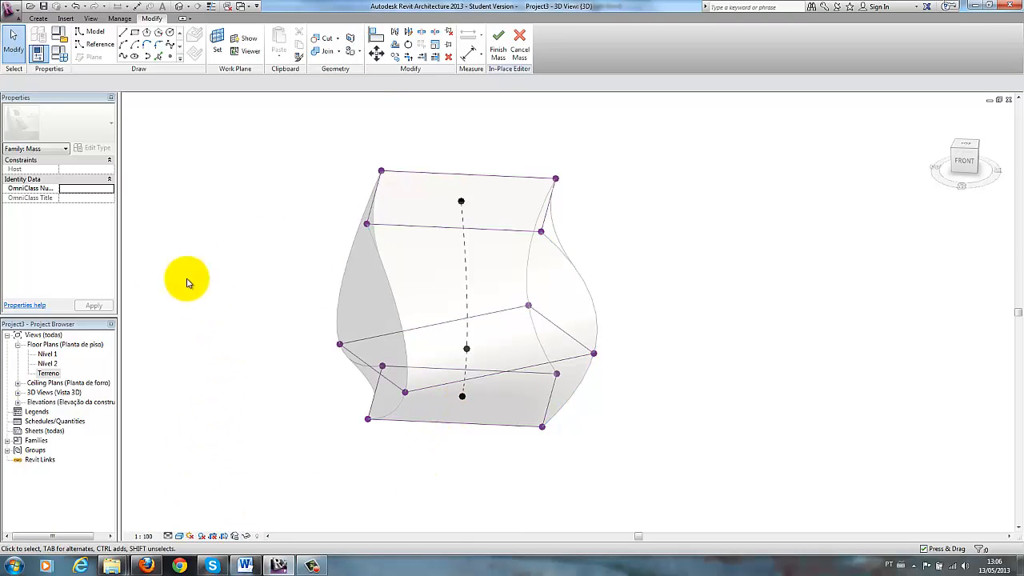
Step: Draw a circle of about 1.5 m radius on Level : Nível 1, overlapping the front lower edge of the mass in 3D
{"action": "double_click", "coordinate": [47, 354]}
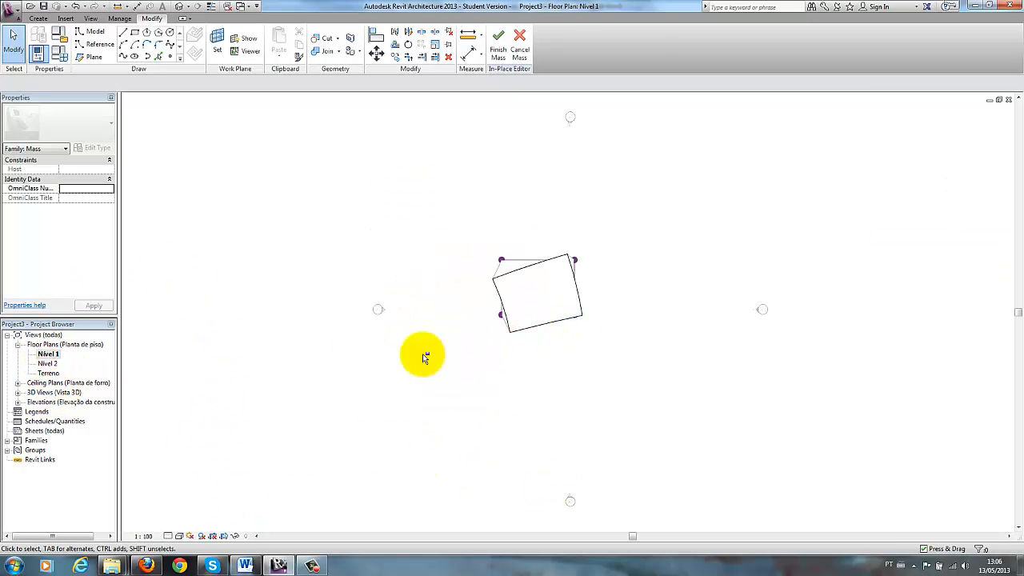
{"action": "left_click", "coordinate": [178, 6]}
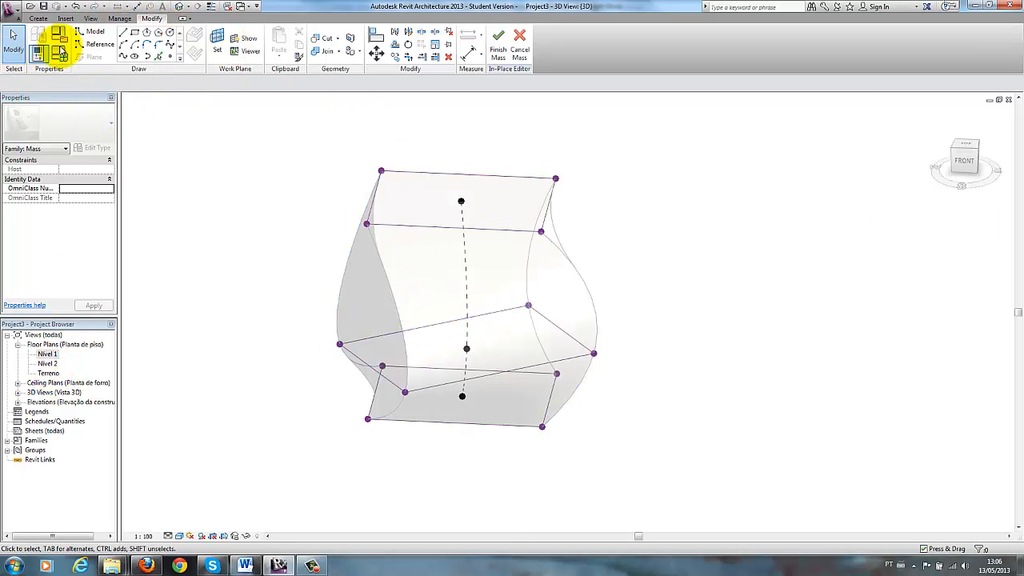
{"action": "left_click", "coordinate": [169, 38]}
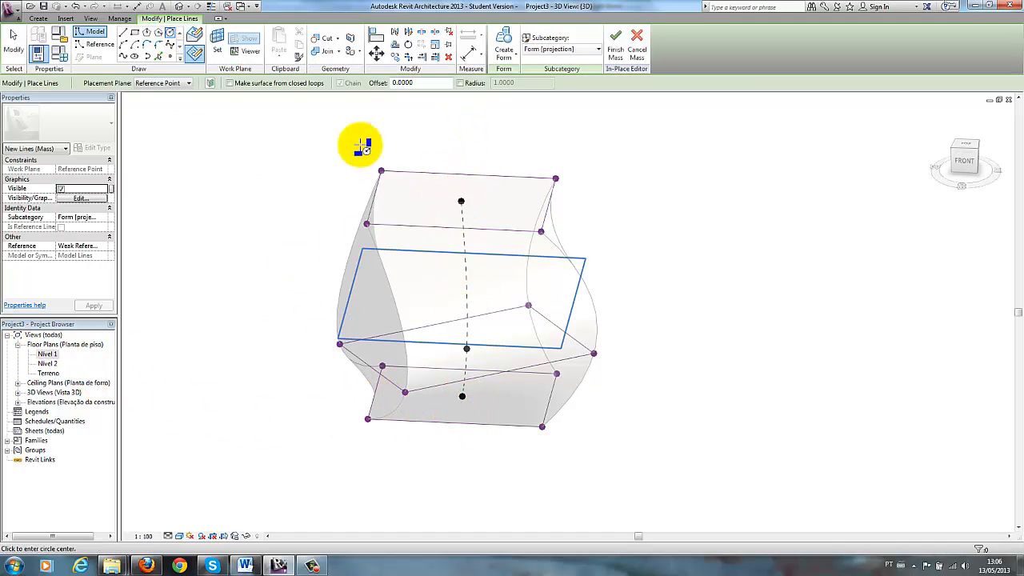
{"action": "left_click", "coordinate": [169, 85]}
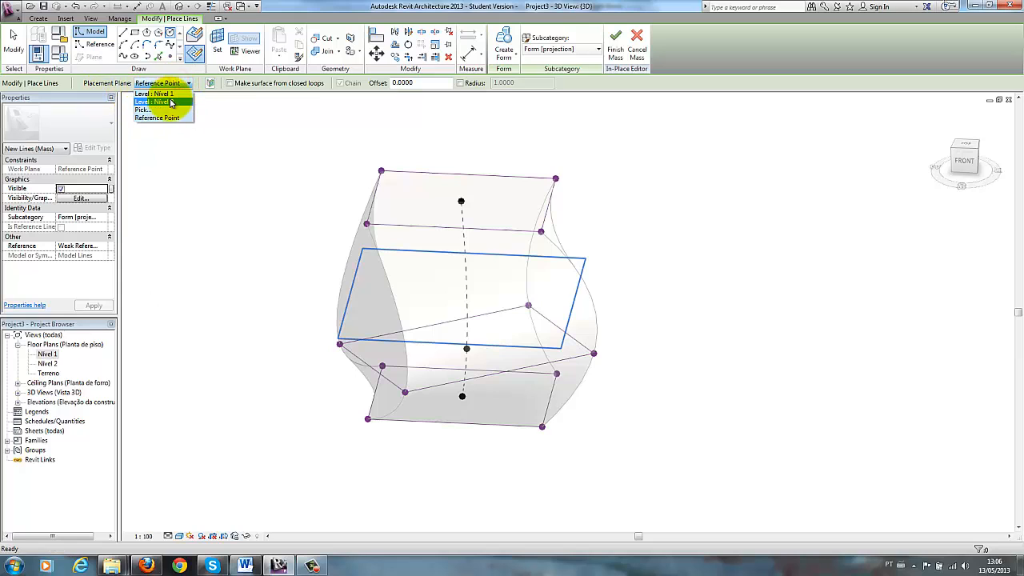
{"action": "left_click", "coordinate": [164, 94]}
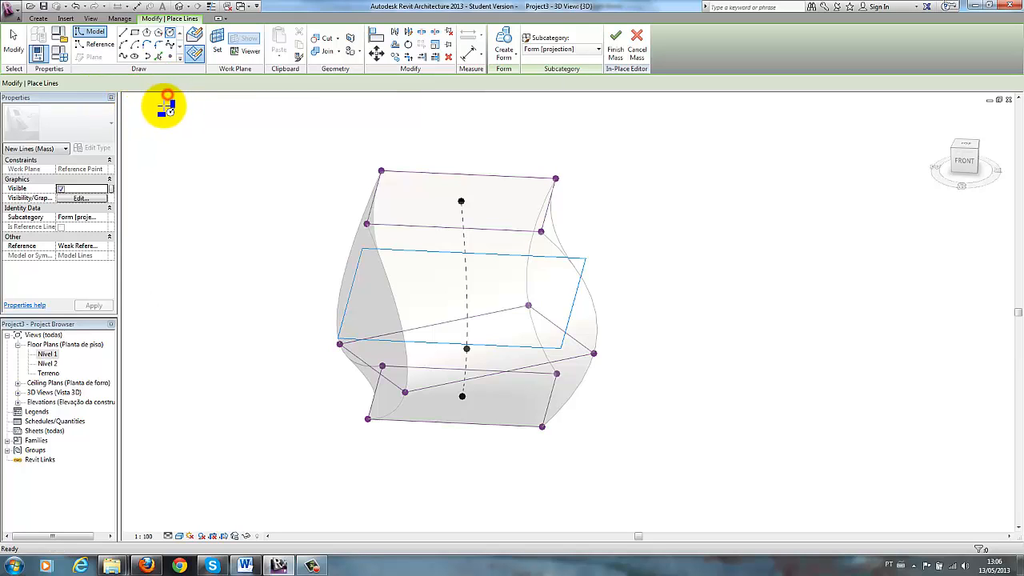
{"action": "left_click", "coordinate": [453, 435]}
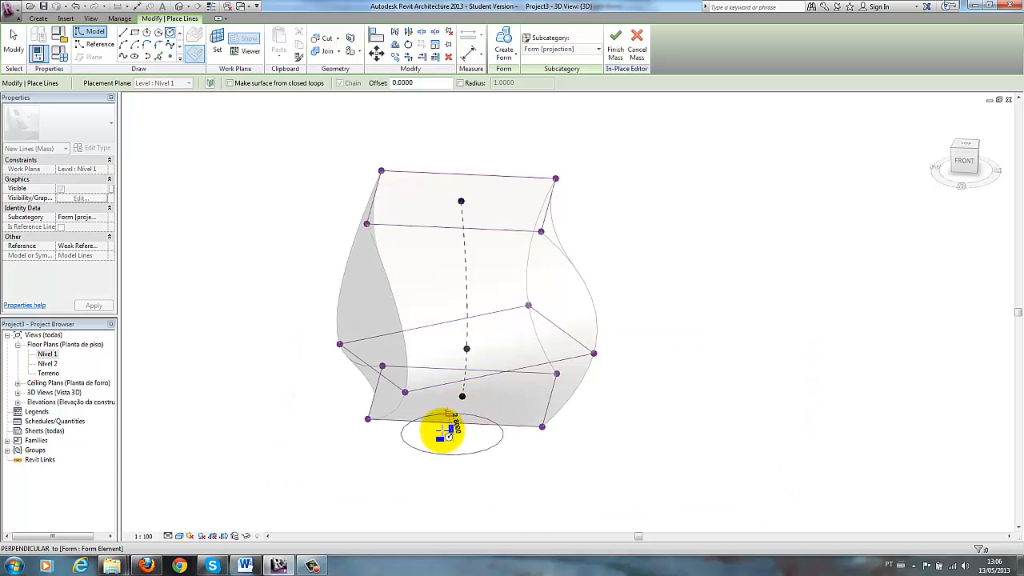
{"action": "left_click", "coordinate": [453, 424]}
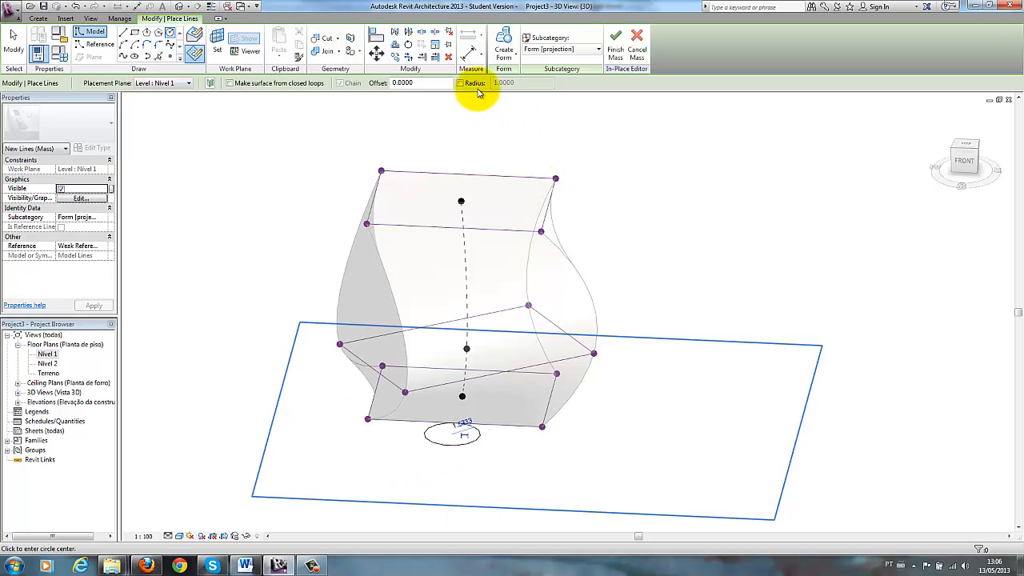
Step: Create a void form from the circle and stretch its upper face to a height of about 14.66 m
{"action": "left_click", "coordinate": [516, 60]}
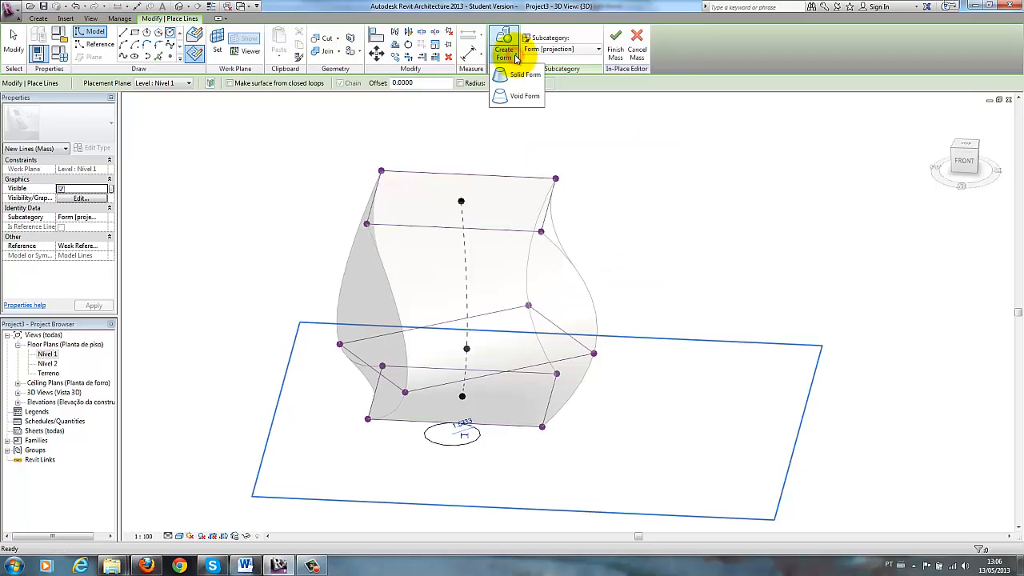
{"action": "left_click", "coordinate": [506, 99]}
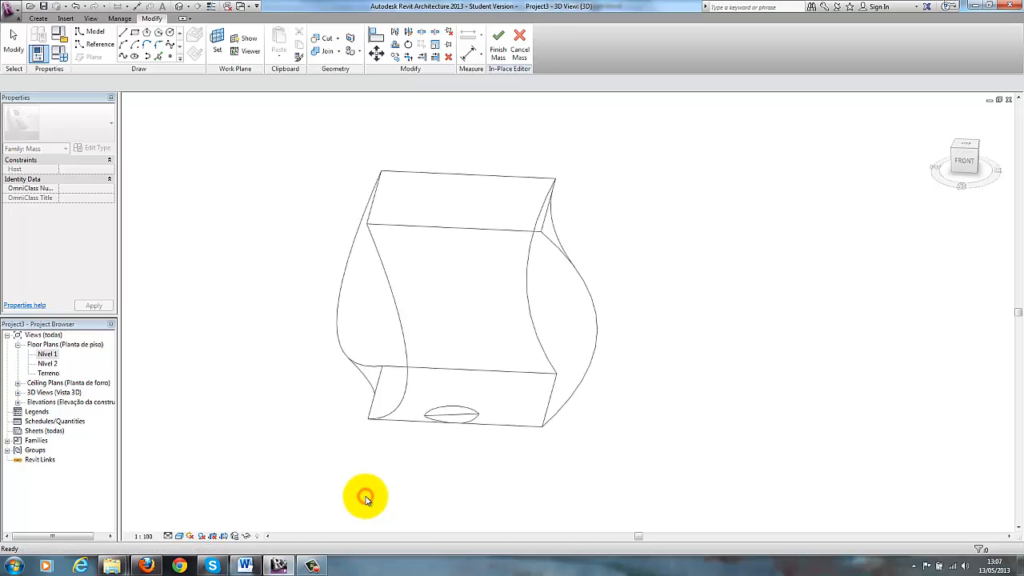
{"action": "left_click", "coordinate": [454, 436]}
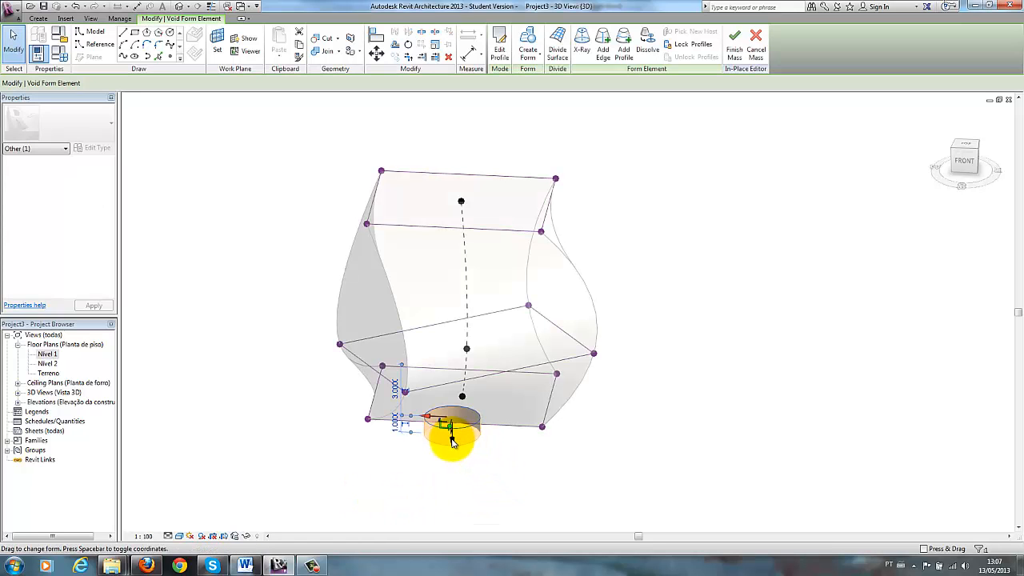
{"action": "left_click_drag", "start_coordinate": [452, 442], "coordinate": [454, 408]}
{"action": "left_click_drag", "start_coordinate": [454, 370], "coordinate": [452, 210]}
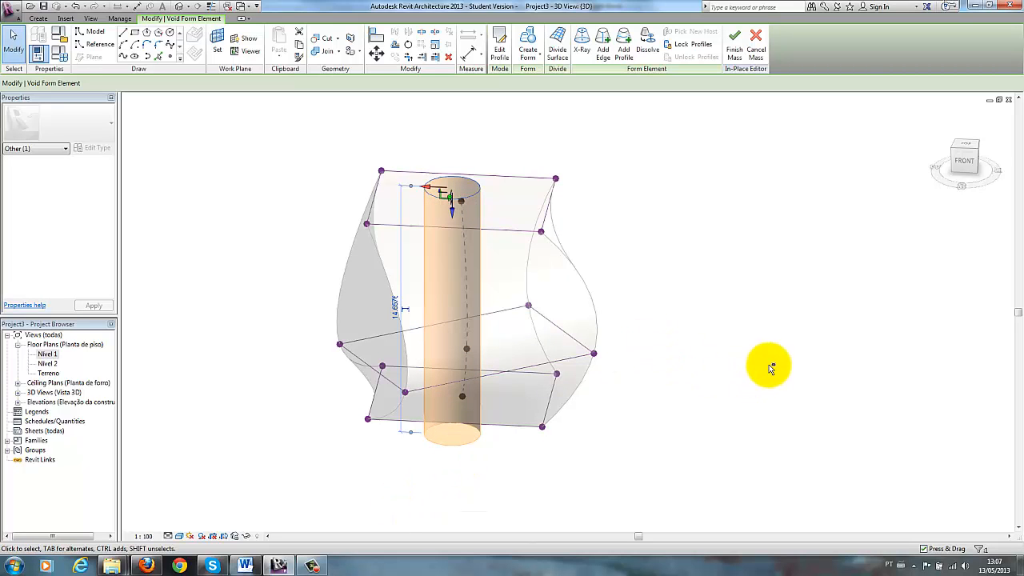
{"action": "middle_click_drag", "start_coordinate": [770, 371], "coordinate": [705, 359], "text": "shift"}
{"action": "left_click", "coordinate": [731, 384]}
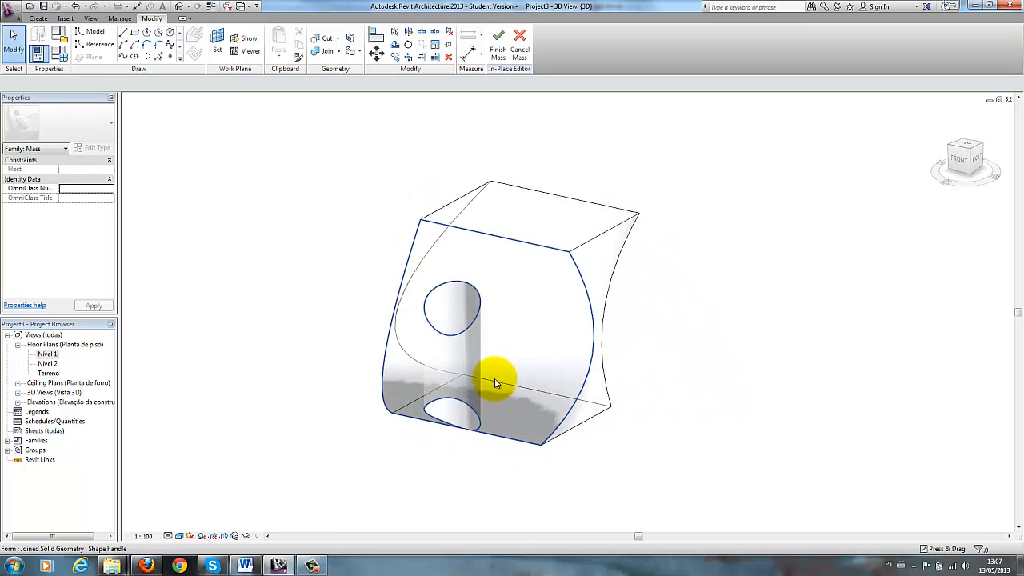
Step: Select the cylindrical void and move it horizontally farther into the mass so it cuts deeper
{"action": "middle_click_drag", "start_coordinate": [539, 304], "coordinate": [458, 418], "text": "shift"}
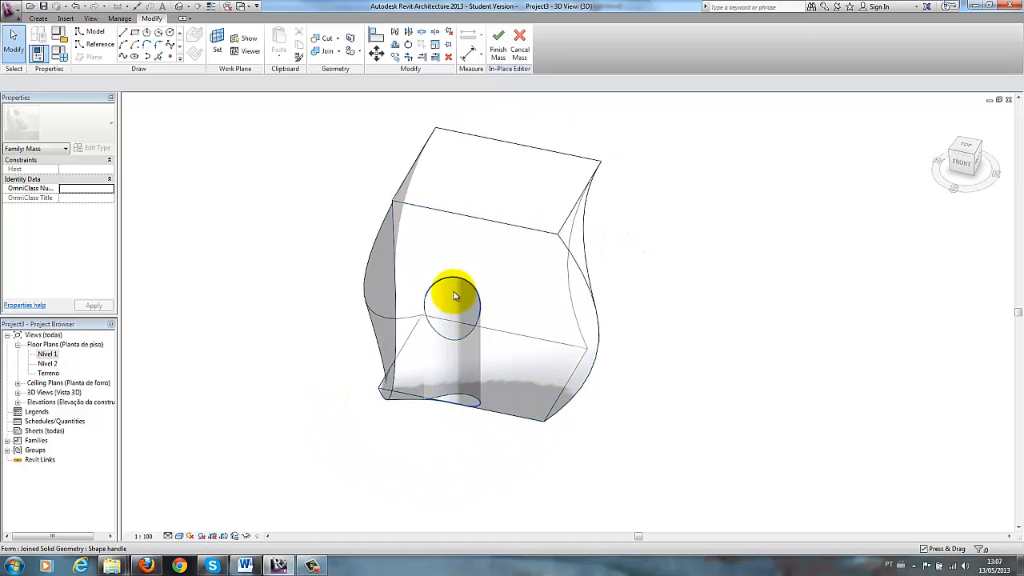
{"action": "key", "text": "Tab"}
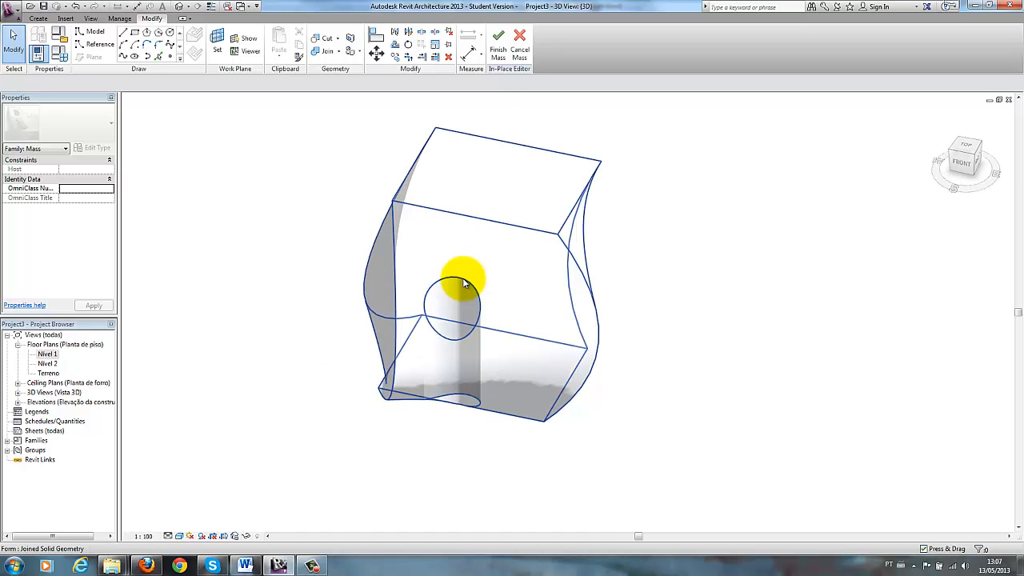
{"action": "key", "text": "Tab"}
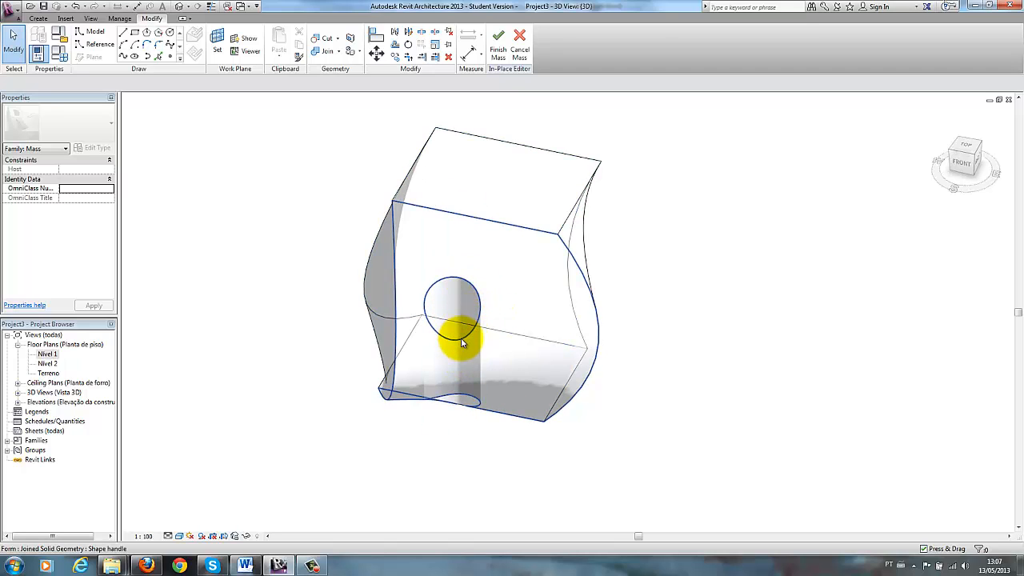
{"action": "key", "text": "Tab"}
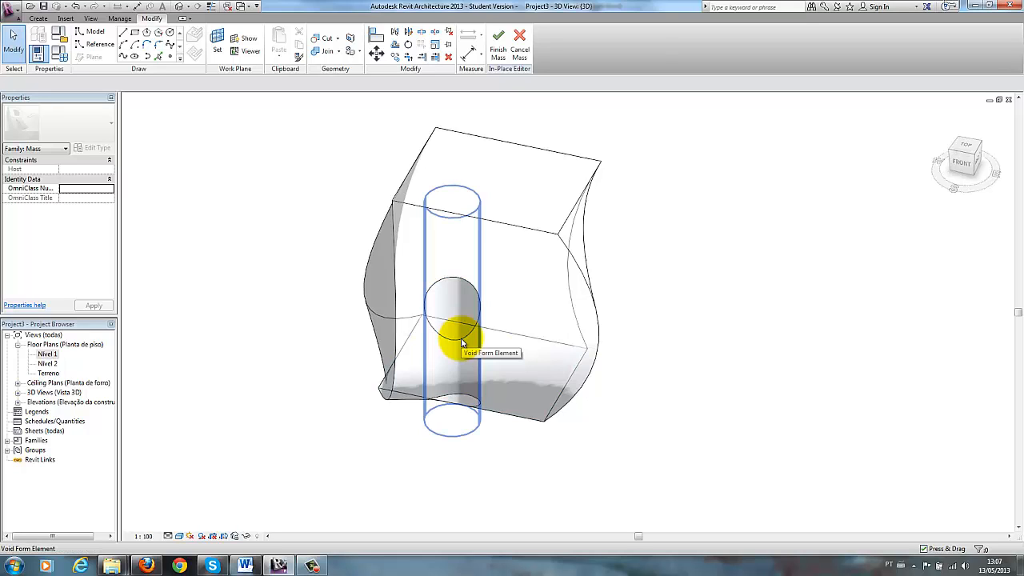
{"action": "left_click", "coordinate": [461, 341]}
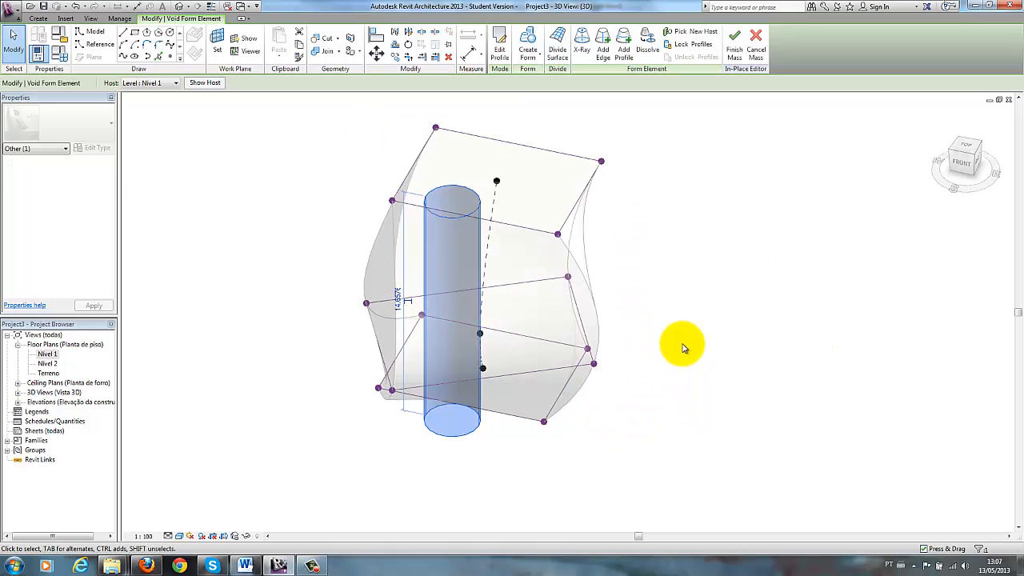
{"action": "middle_click_drag", "start_coordinate": [665, 359], "coordinate": [432, 453], "text": "shift"}
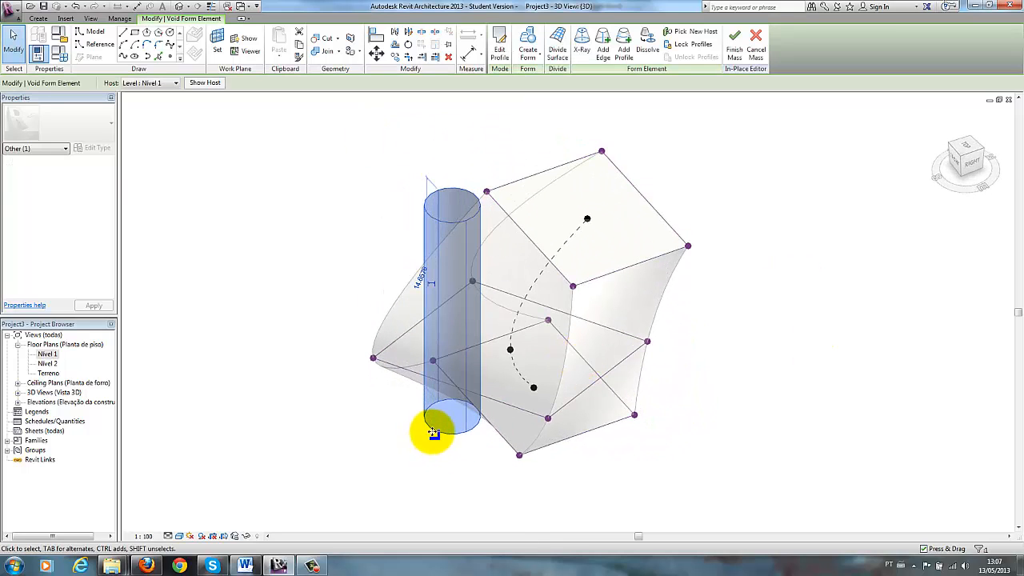
{"action": "left_click_drag", "start_coordinate": [440, 430], "coordinate": [517, 411]}
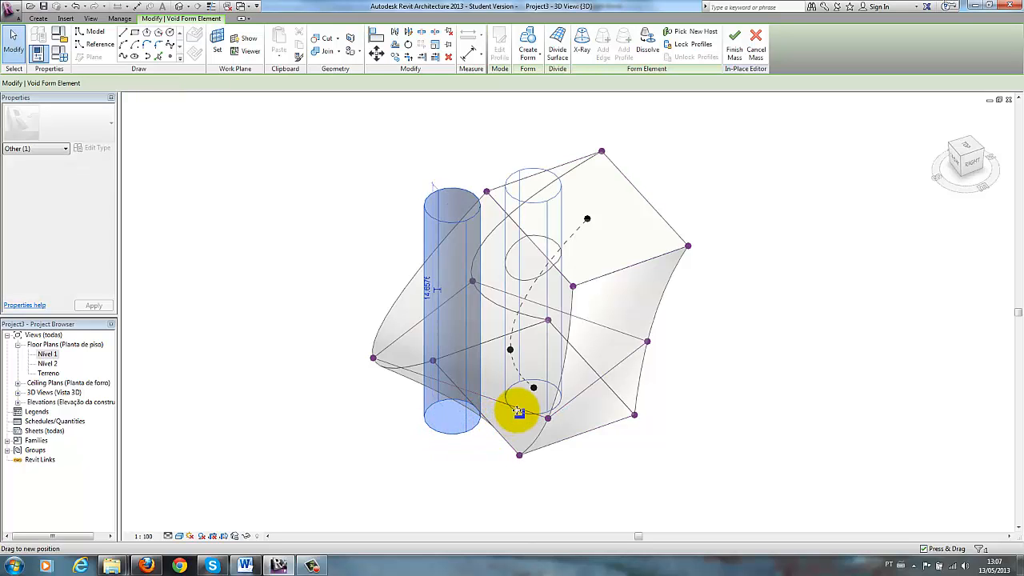
{"action": "left_click", "coordinate": [808, 452]}
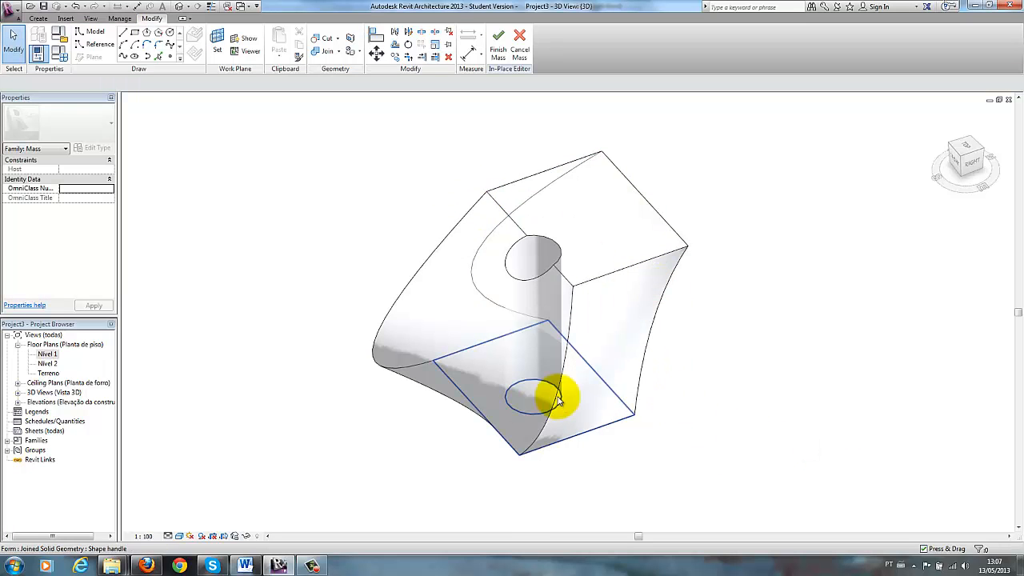
{"action": "middle_click_drag", "start_coordinate": [757, 353], "coordinate": [795, 288], "text": "shift"}
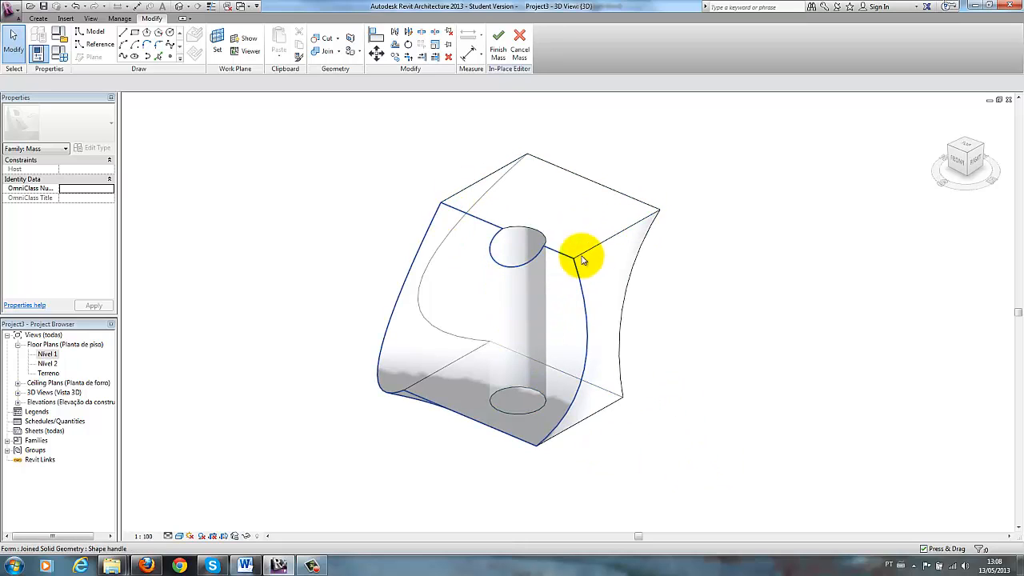
Step: Inspect the cylindrical void's cut through the mass from the back and side
{"action": "left_click", "coordinate": [528, 261]}
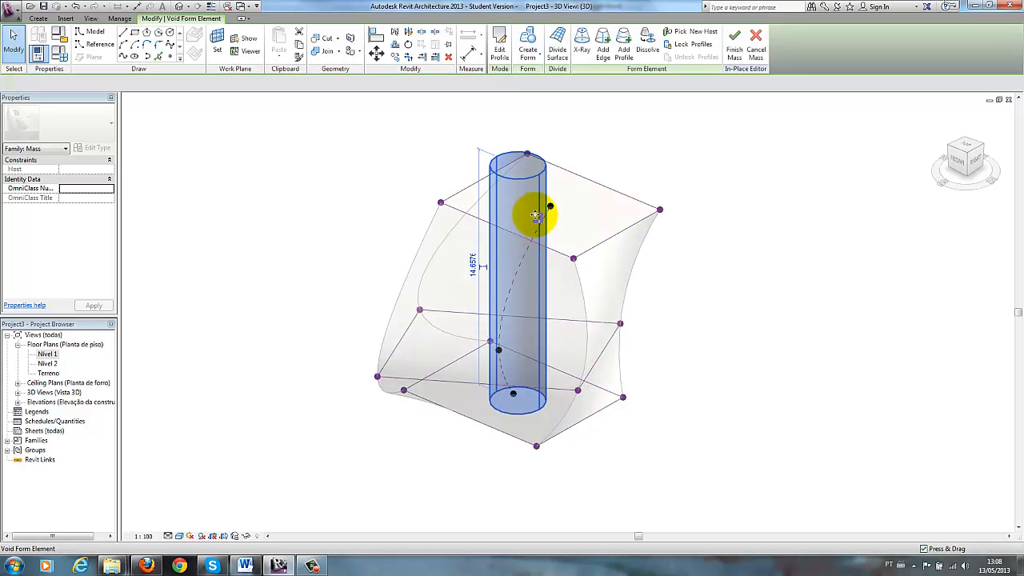
{"action": "left_click_drag", "start_coordinate": [554, 204], "coordinate": [713, 247]}
{"action": "middle_click_drag", "start_coordinate": [718, 316], "coordinate": [555, 393], "text": "shift"}
{"action": "left_click", "coordinate": [594, 437]}
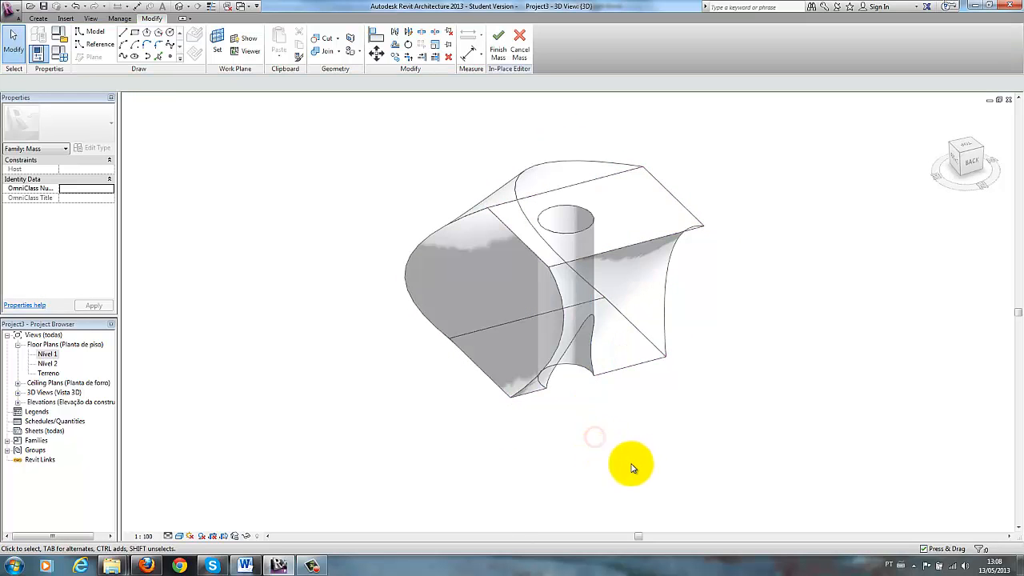
{"action": "middle_click_drag", "start_coordinate": [734, 418], "coordinate": [660, 398], "text": "shift"}
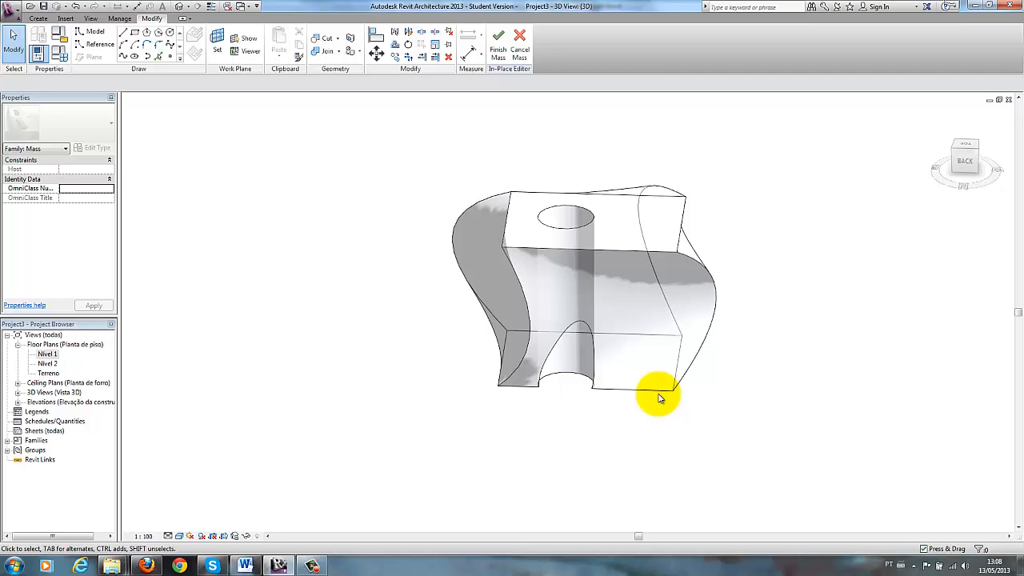
{"action": "middle_click_drag", "start_coordinate": [660, 398], "coordinate": [521, 155], "text": "shift"}
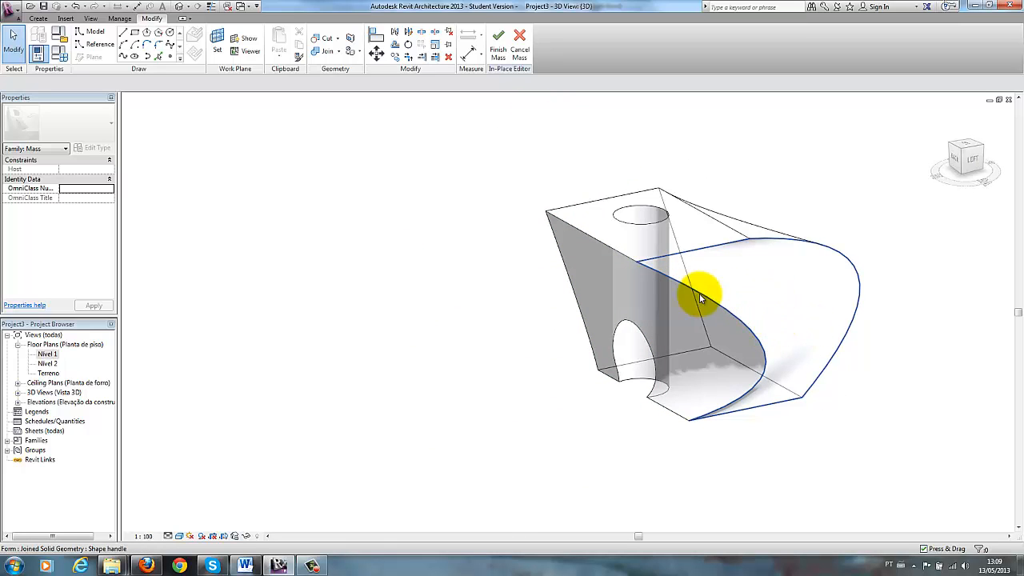
Step: Cancel the in-place mass edit, discarding its changes, and delete the whole mass from the project
{"action": "left_click", "coordinate": [520, 55]}
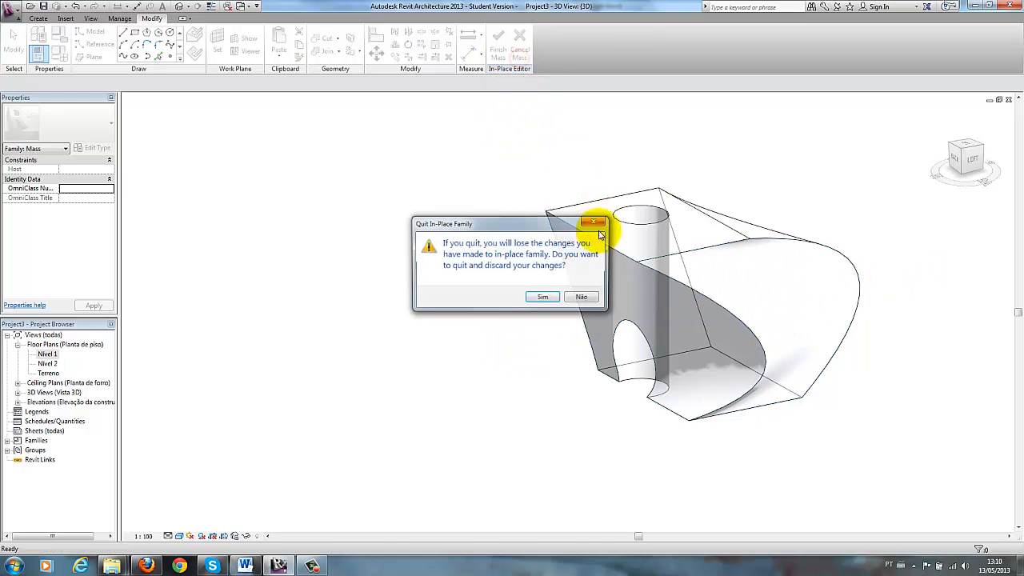
{"action": "left_click", "coordinate": [546, 297]}
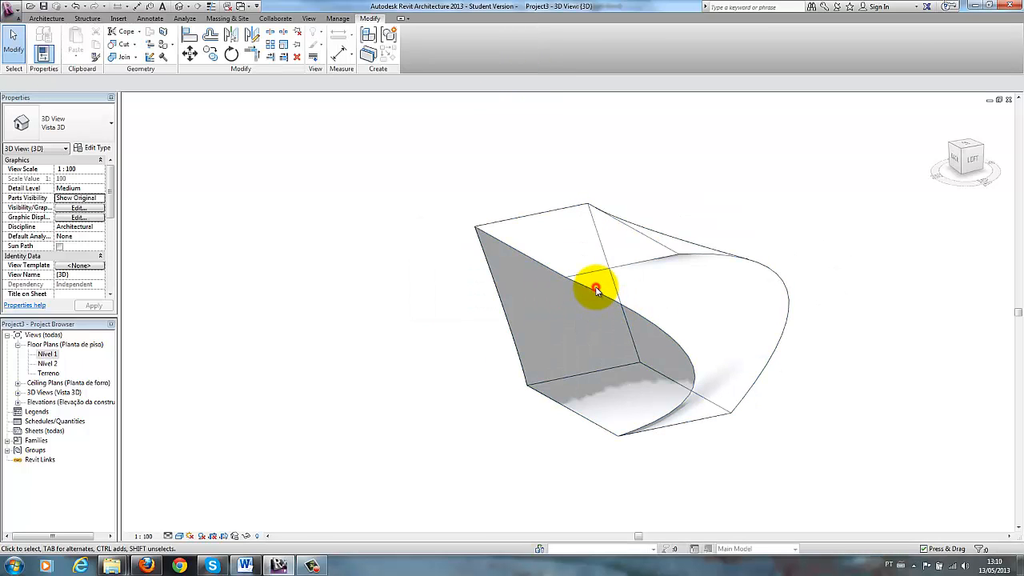
{"action": "left_click", "coordinate": [594, 295]}
{"action": "key", "text": "Delete"}
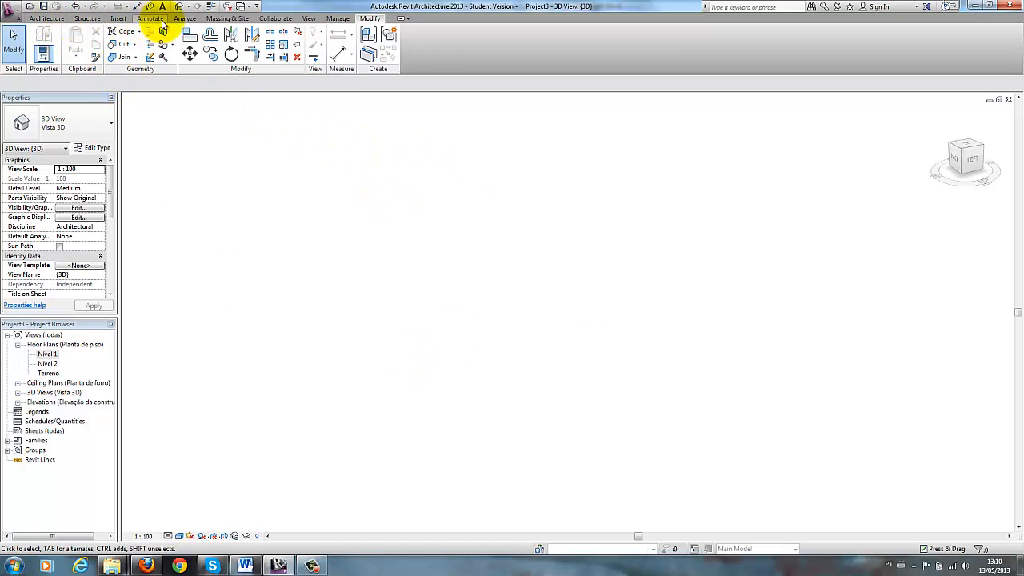
Step: Start a new in-place mass named "Estudo 01", dismissing the save reminder
{"action": "left_click", "coordinate": [218, 18]}
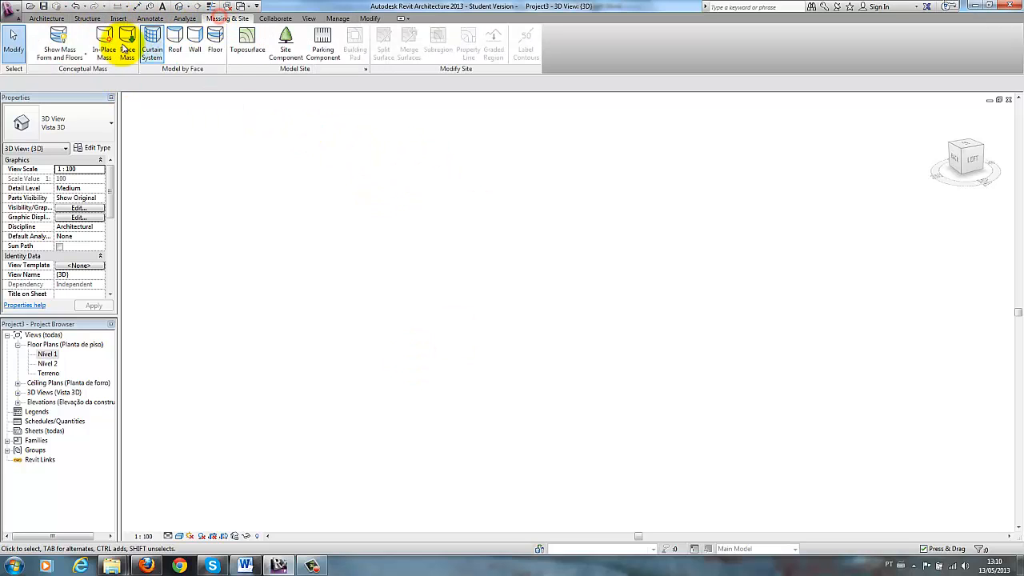
{"action": "left_click", "coordinate": [104, 49]}
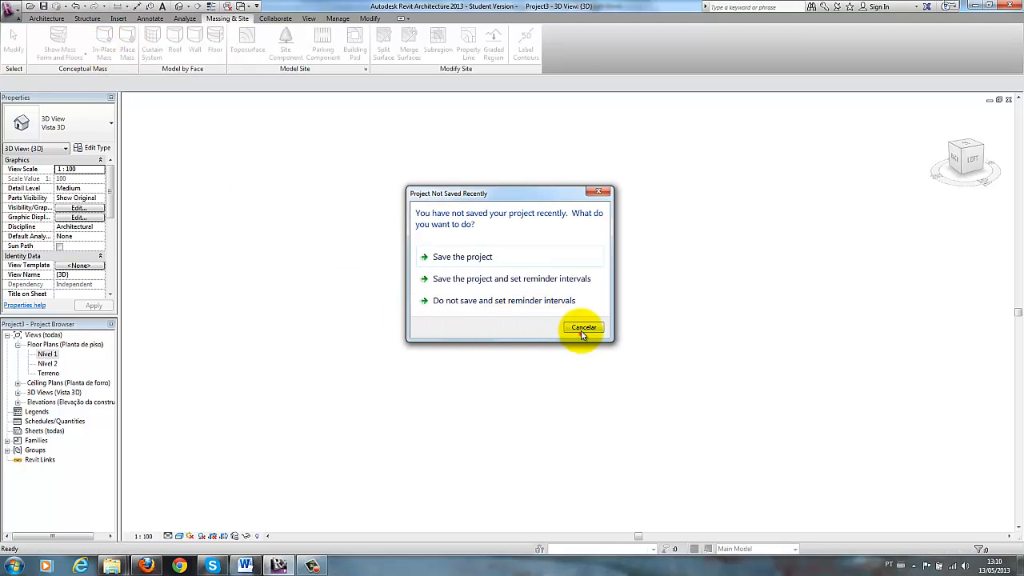
{"action": "left_click", "coordinate": [582, 329]}
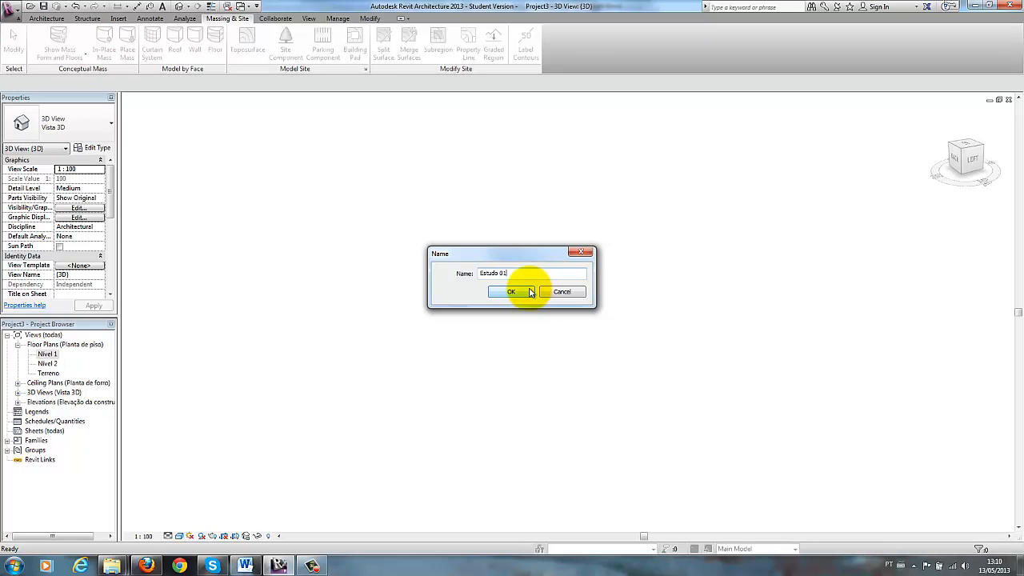
{"action": "left_click", "coordinate": [529, 292]}
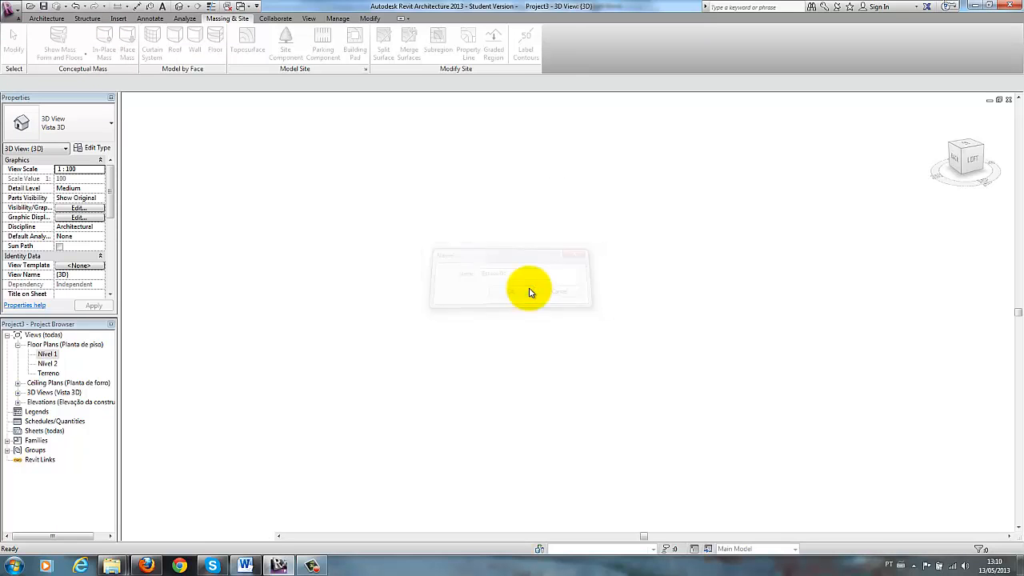
Step: Draw a rectangle in the Nível 1 floor plan and size it to 10 by 5 m
{"action": "double_click", "coordinate": [49, 354]}
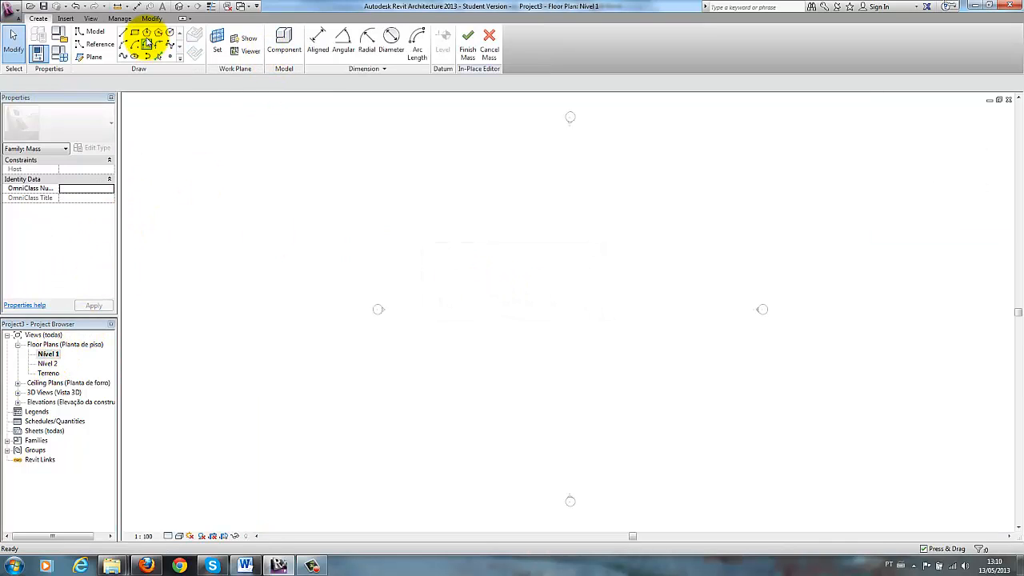
{"action": "left_click", "coordinate": [135, 32]}
{"action": "left_click", "coordinate": [512, 272]}
{"action": "left_click", "coordinate": [634, 340]}
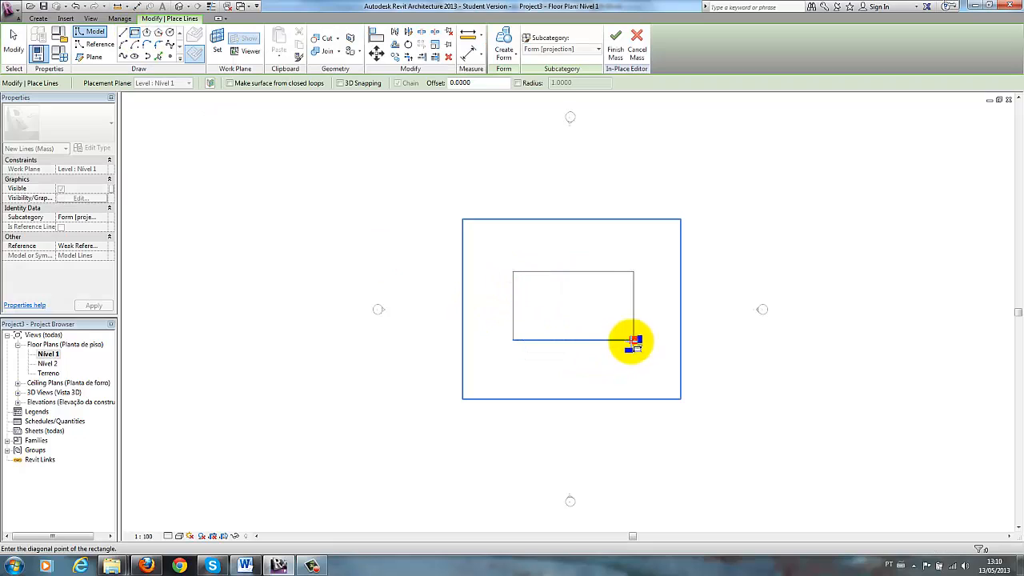
{"action": "left_click", "coordinate": [10, 35]}
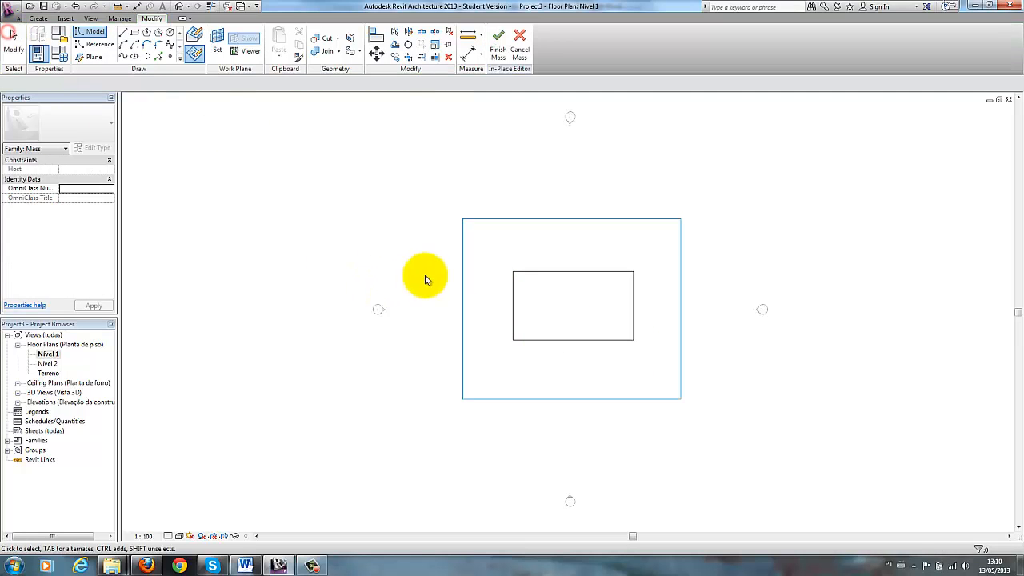
{"action": "left_click", "coordinate": [515, 309]}
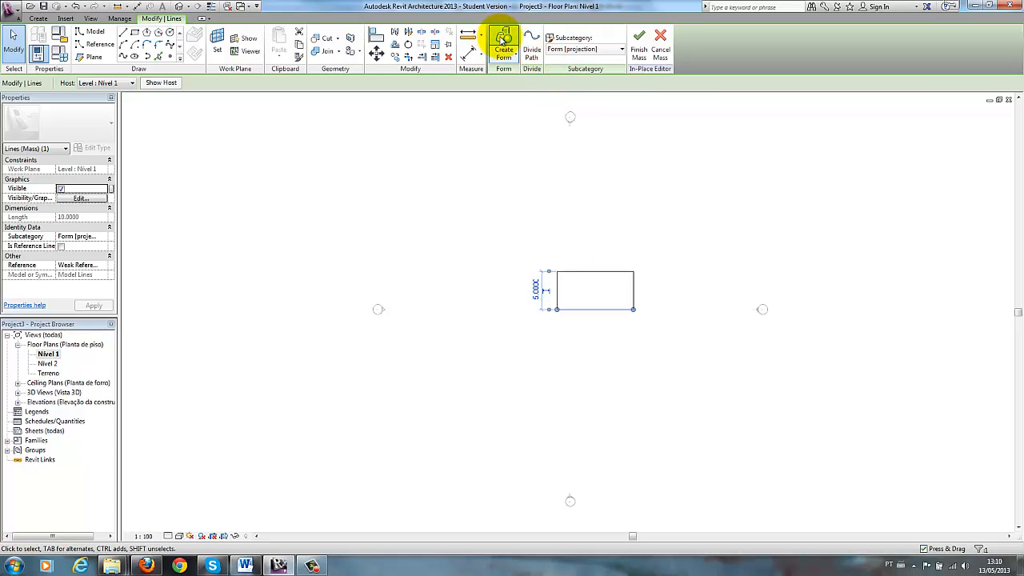
Step: Try to create a form from a single rectangle edge, open the 3D view, and undo the form
{"action": "left_click", "coordinate": [502, 40]}
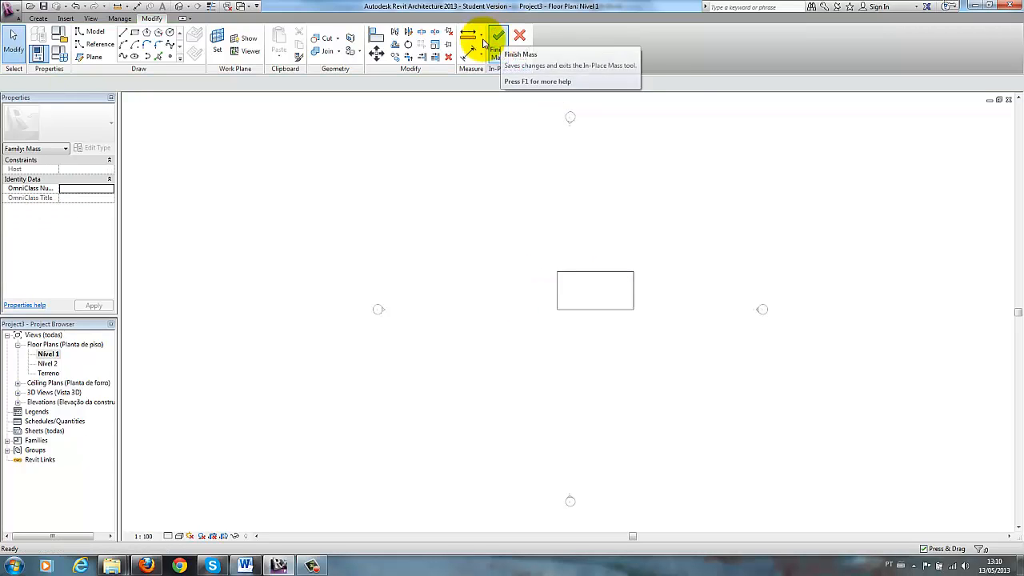
{"action": "left_click", "coordinate": [179, 6]}
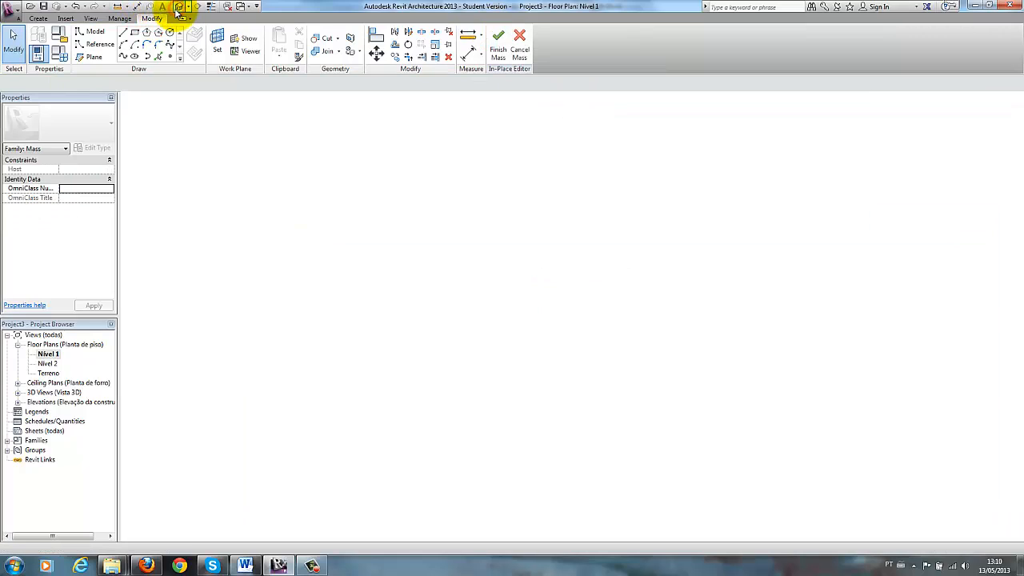
{"action": "left_click", "coordinate": [738, 358]}
{"action": "key", "text": "ctrl+z"}
Step: Create a solid form from all four rectangle lines and stretch its upper face to a height of about 10.12 m
{"action": "left_click_drag", "start_coordinate": [451, 260], "coordinate": [691, 418]}
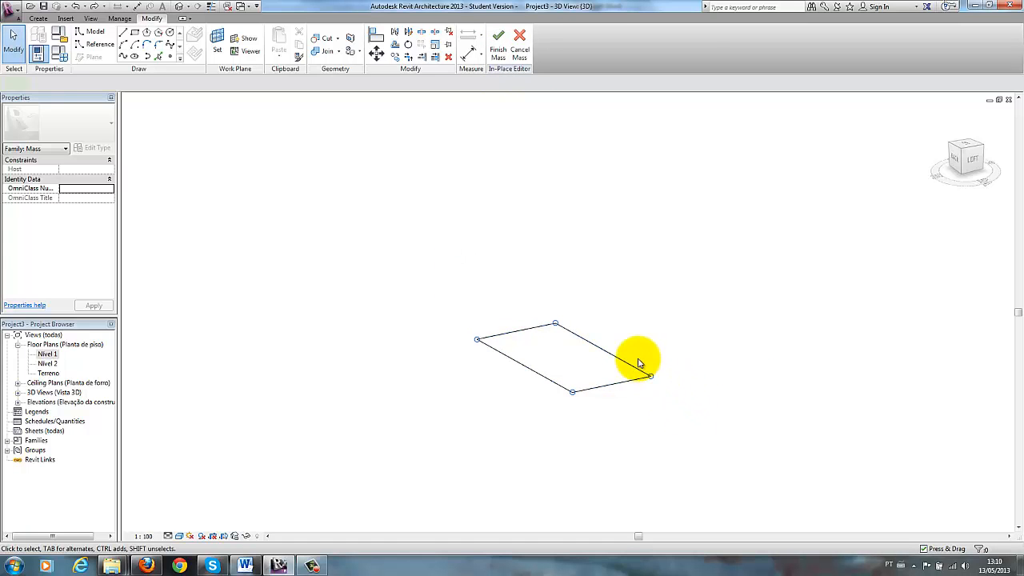
{"action": "left_click", "coordinate": [621, 312]}
{"action": "key", "text": "Tab"}
{"action": "left_click", "coordinate": [598, 349]}
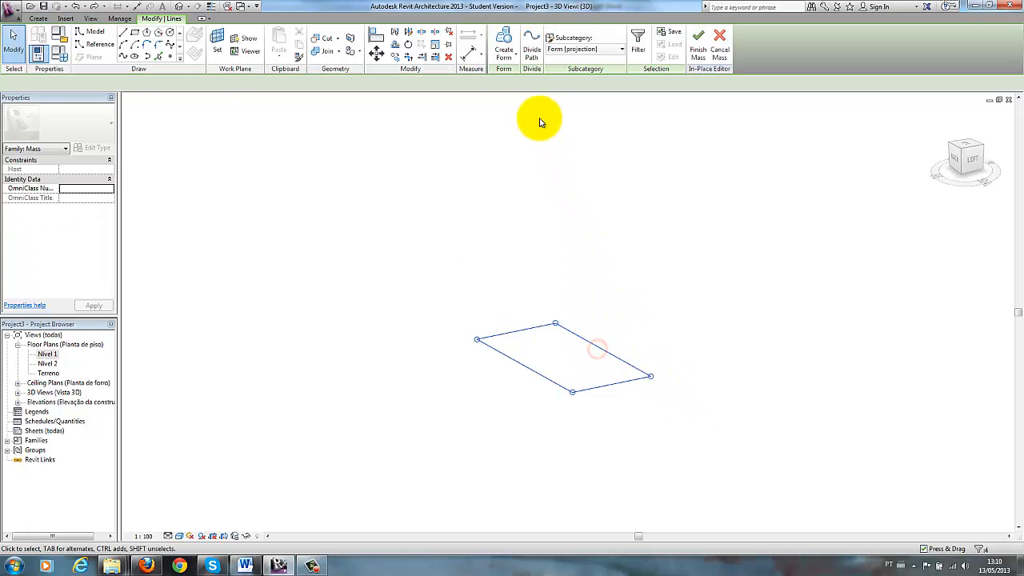
{"action": "left_click", "coordinate": [505, 34]}
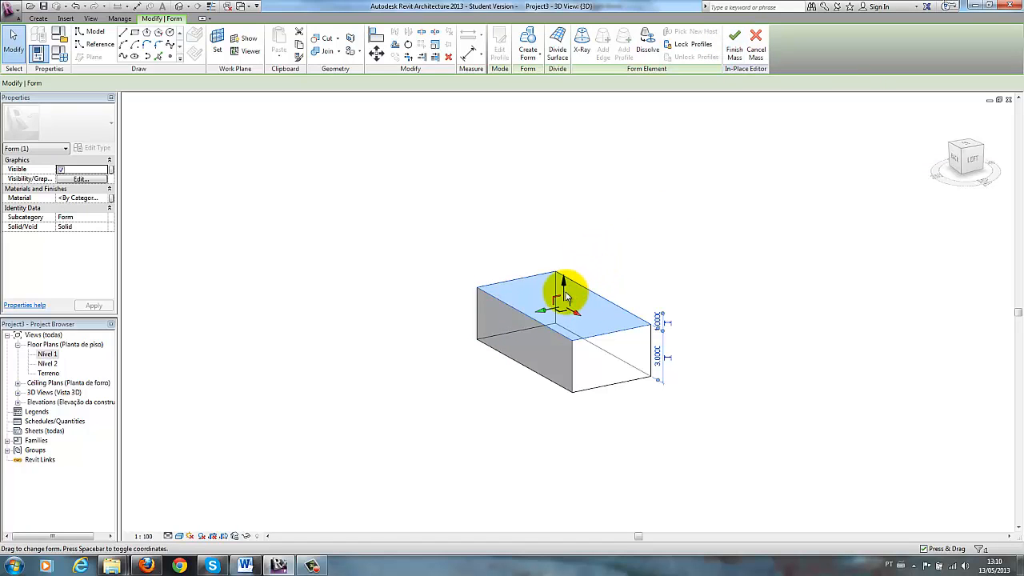
{"action": "left_click_drag", "start_coordinate": [564, 294], "coordinate": [561, 165]}
Step: Add two horizontal profiles to the solid form, at heights of about 7.47 m and 3.77 m
{"action": "left_click", "coordinate": [625, 45]}
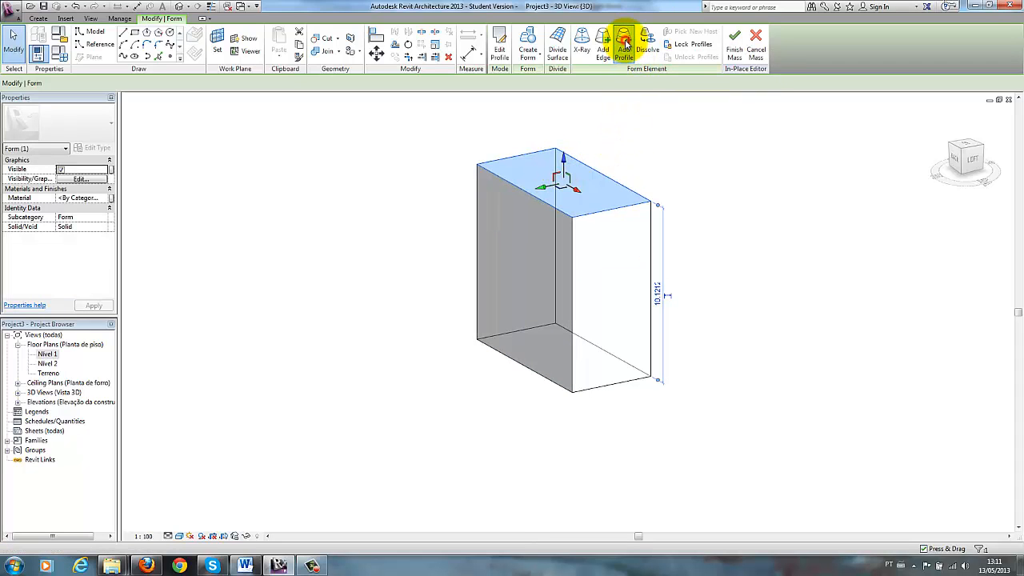
{"action": "left_click", "coordinate": [567, 263]}
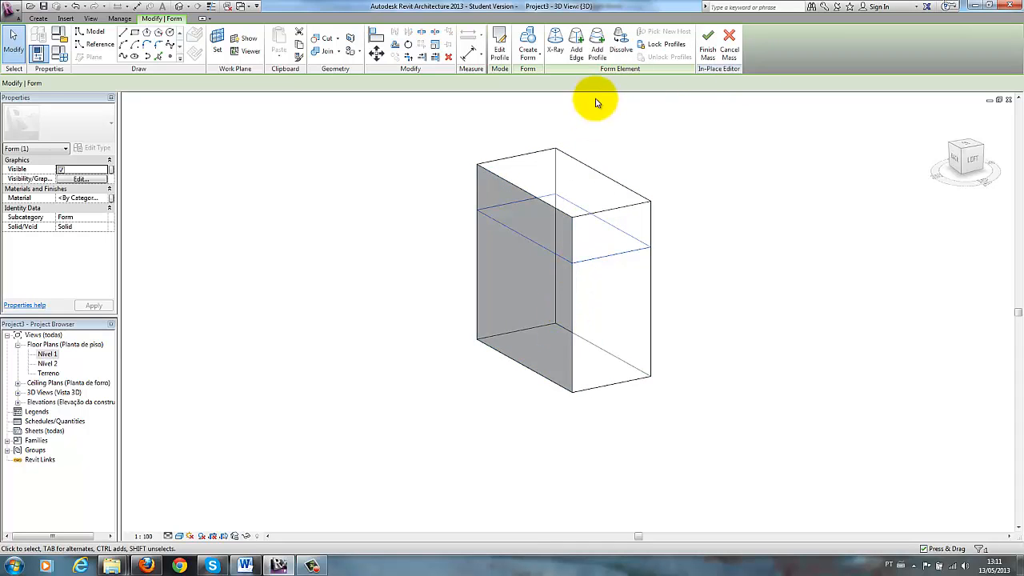
{"action": "left_click", "coordinate": [601, 41]}
{"action": "left_click", "coordinate": [576, 308]}
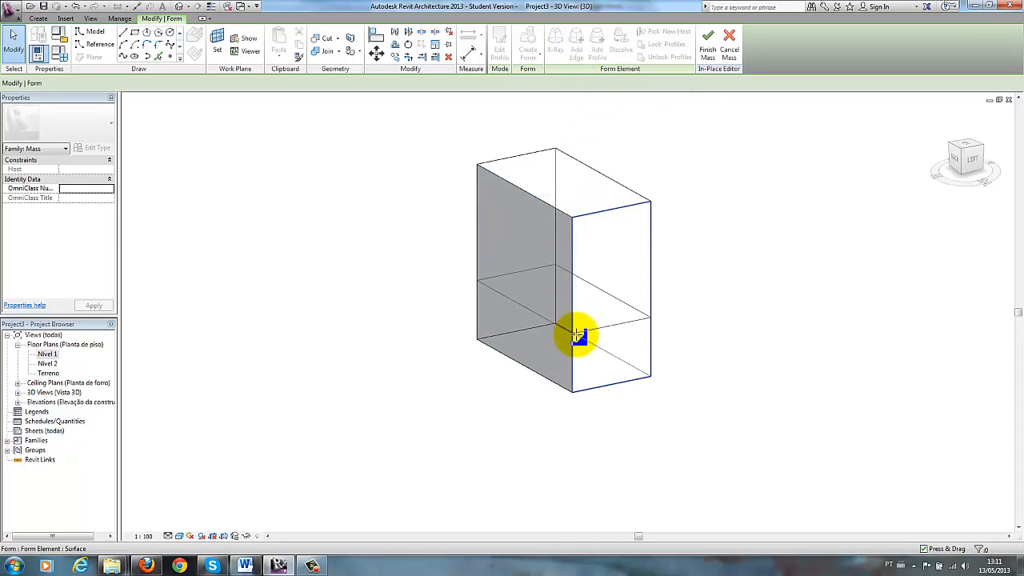
{"action": "left_click", "coordinate": [578, 323]}
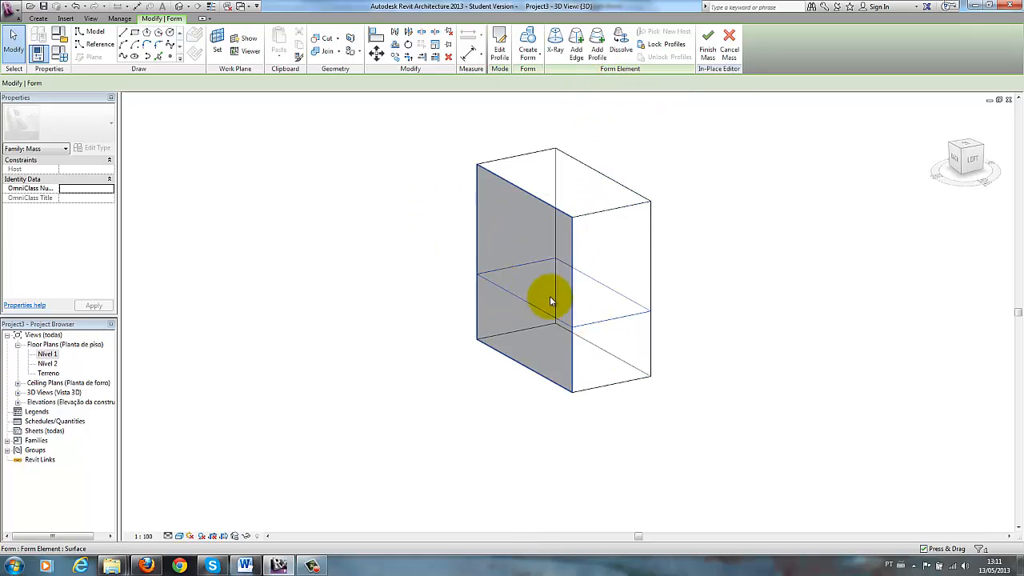
{"action": "left_click", "coordinate": [373, 263]}
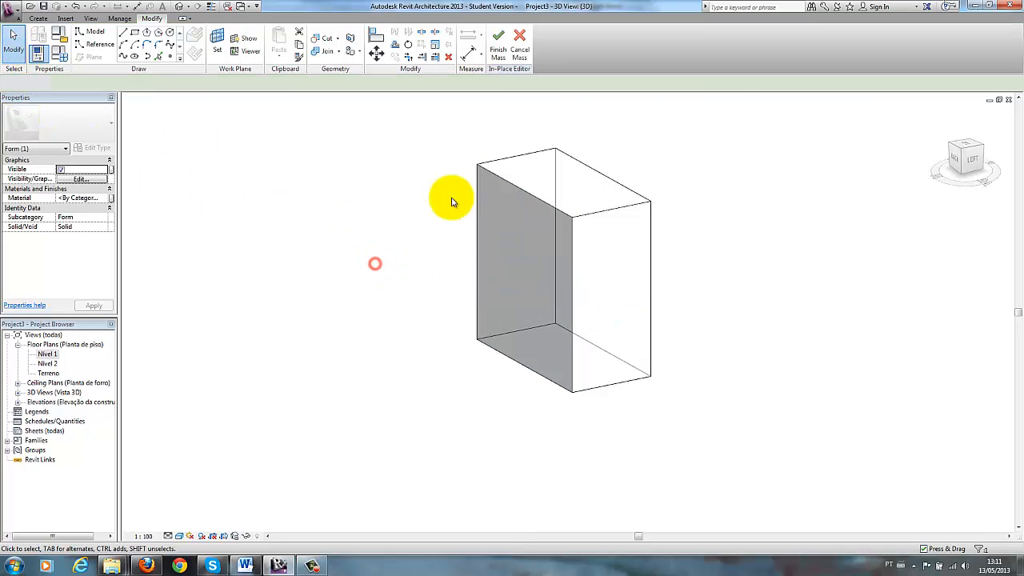
Step: On the same long face, move the upper profile's edge outward and the lower profile's edge inward to form an S-curve
{"action": "left_click", "coordinate": [528, 248]}
{"action": "left_click_drag", "start_coordinate": [515, 244], "coordinate": [478, 244]}
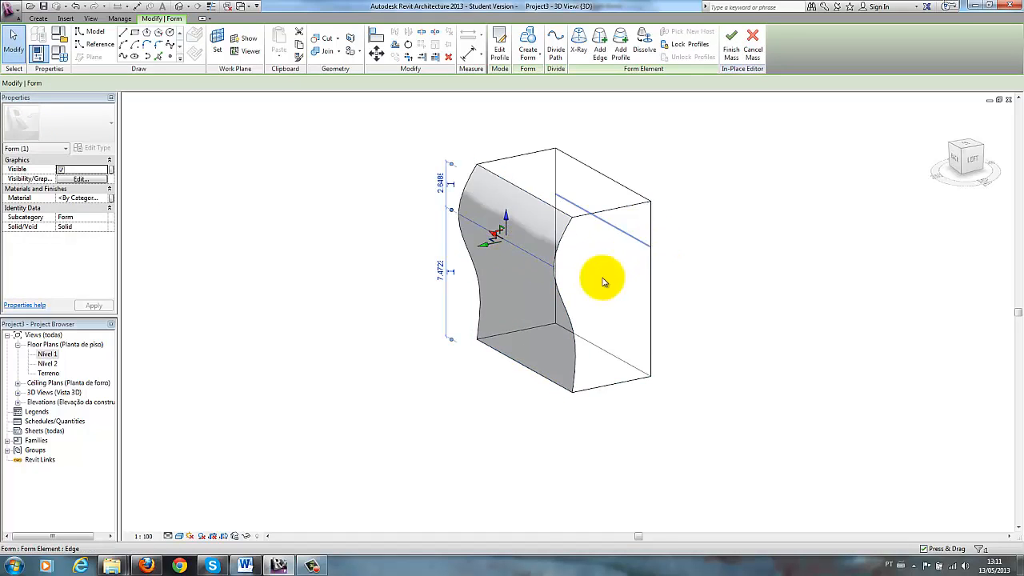
{"action": "left_click", "coordinate": [524, 320]}
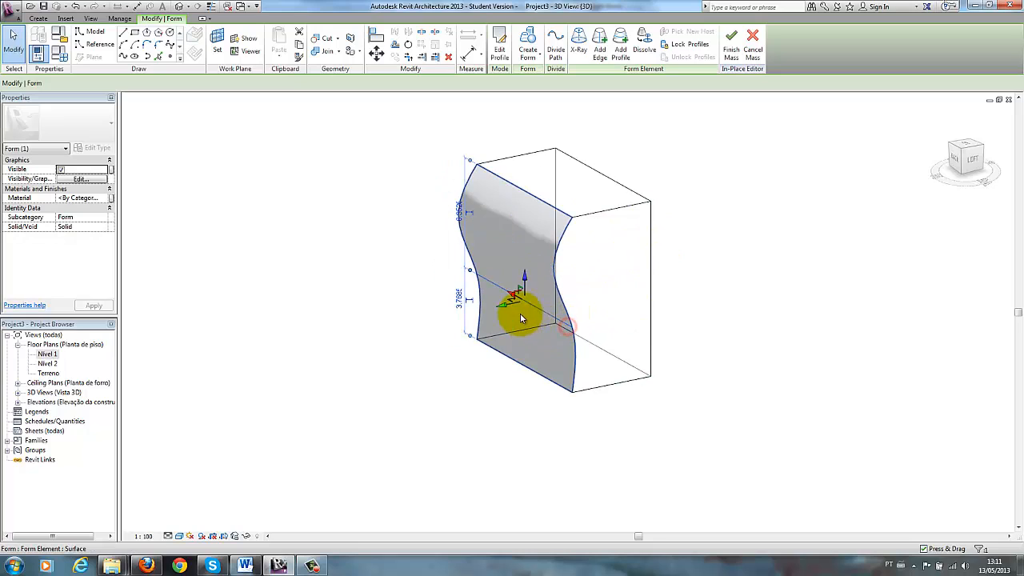
{"action": "left_click_drag", "start_coordinate": [516, 311], "coordinate": [525, 309]}
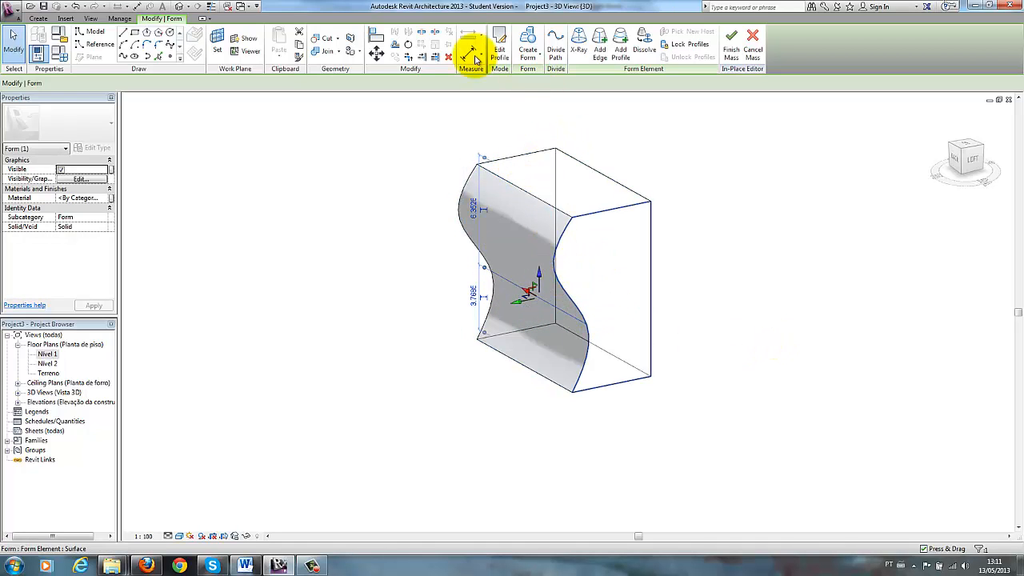
Step: Edit the lower profile, shifting all four of its lines horizontally toward the curved long face, and finish the profile edit
{"action": "left_click", "coordinate": [502, 44]}
{"action": "left_click", "coordinate": [606, 315]}
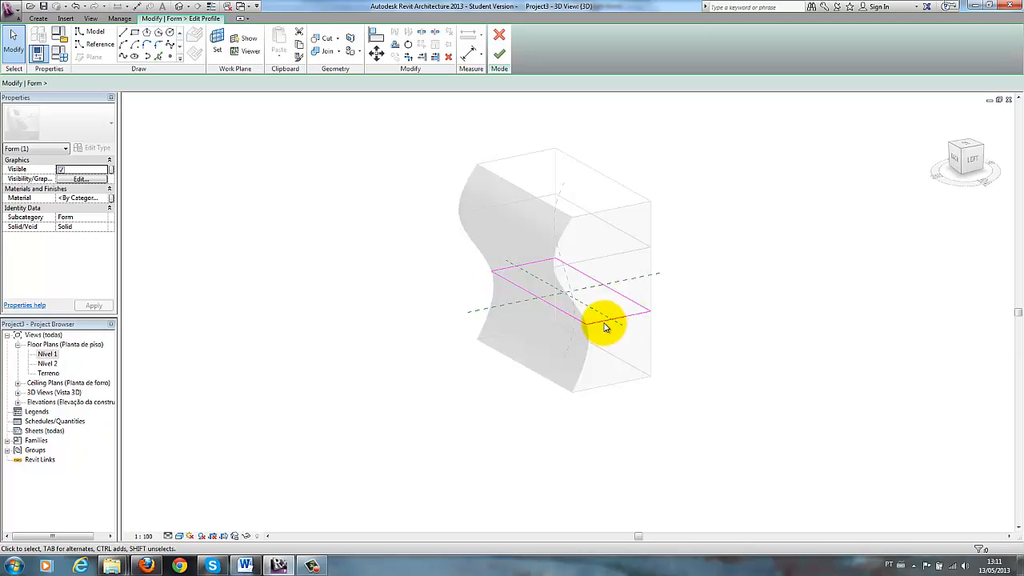
{"action": "middle_click_drag", "start_coordinate": [651, 327], "coordinate": [622, 354], "text": "shift"}
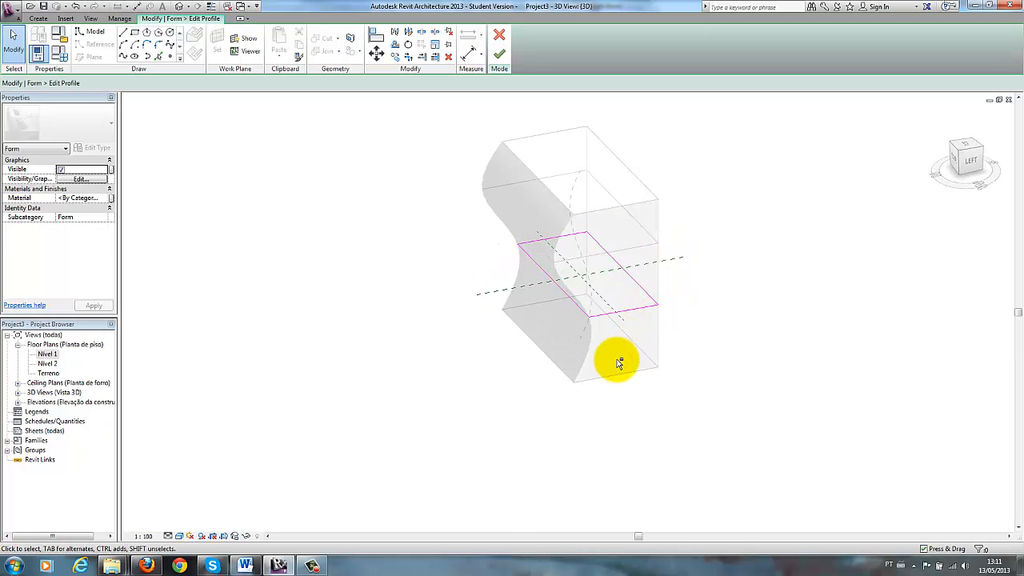
{"action": "left_click_drag", "start_coordinate": [469, 237], "coordinate": [673, 336]}
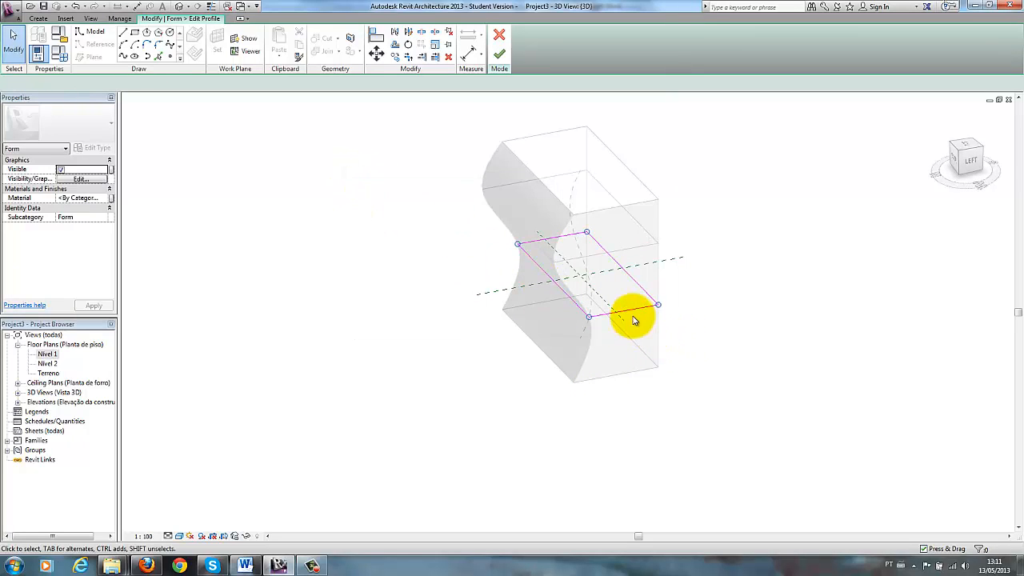
{"action": "mouse_move", "coordinate": [636, 296]}
{"action": "left_mouse_down"}
{"action": "mouse_move", "coordinate": [613, 289]}
{"action": "mouse_move", "coordinate": [621, 298]}
{"action": "left_mouse_up"}
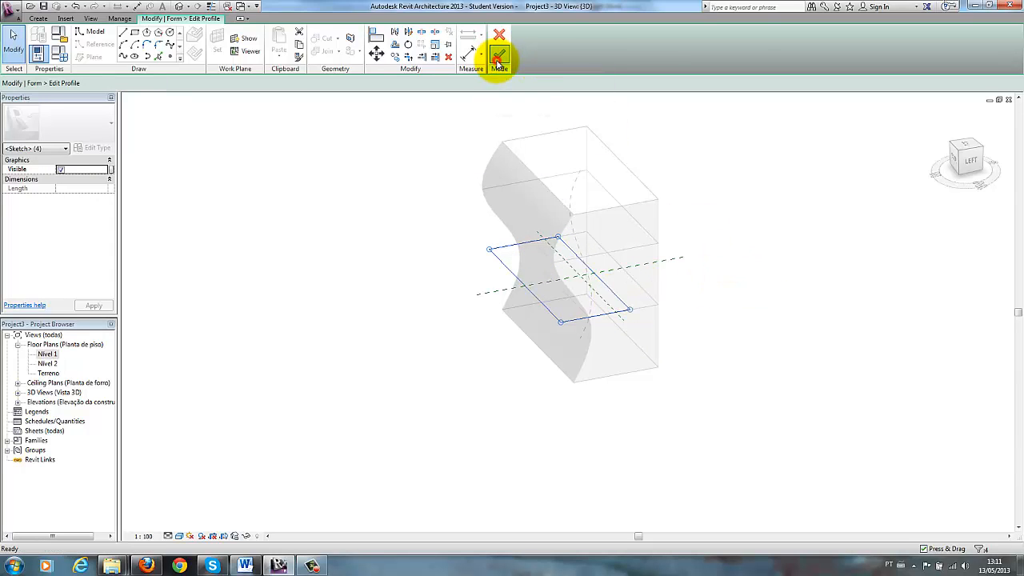
{"action": "left_click", "coordinate": [498, 59]}
{"action": "left_click", "coordinate": [786, 316]}
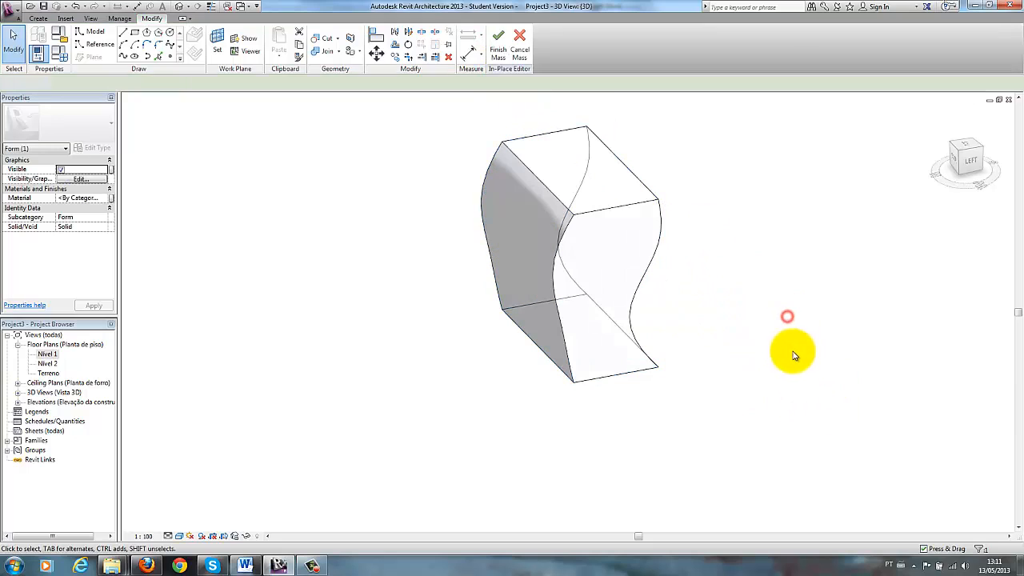
Step: Sketch a circle with a radius of 3.4 m beside the curved solid form
{"action": "middle_click_drag", "start_coordinate": [718, 257], "coordinate": [744, 285], "text": "shift"}
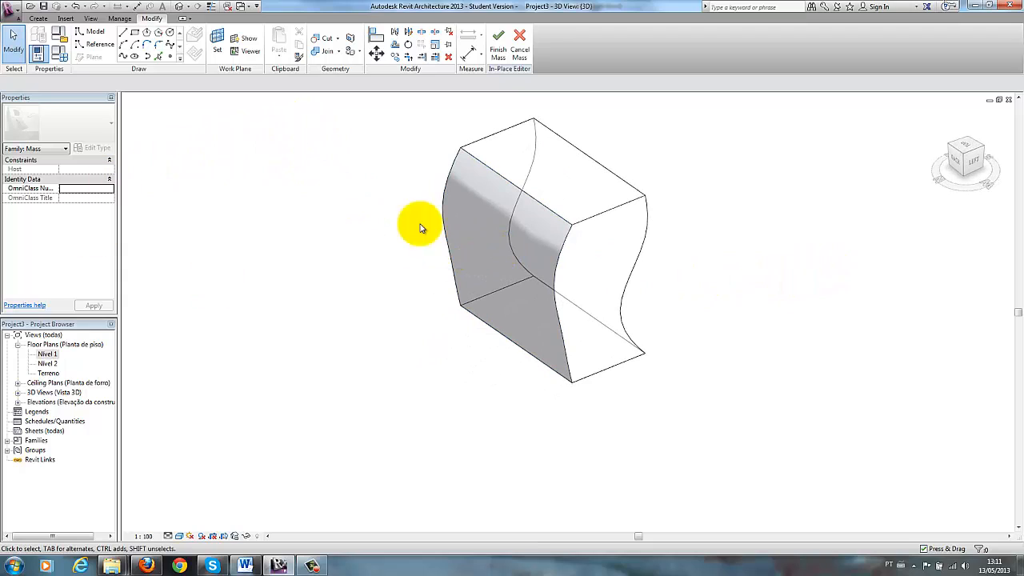
{"action": "left_click", "coordinate": [169, 35]}
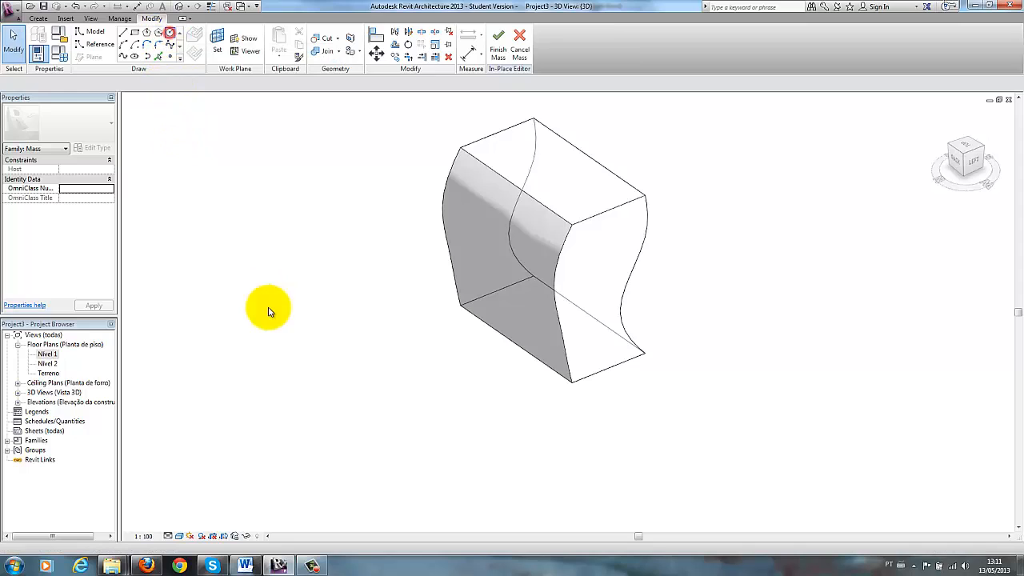
{"action": "left_click", "coordinate": [243, 381]}
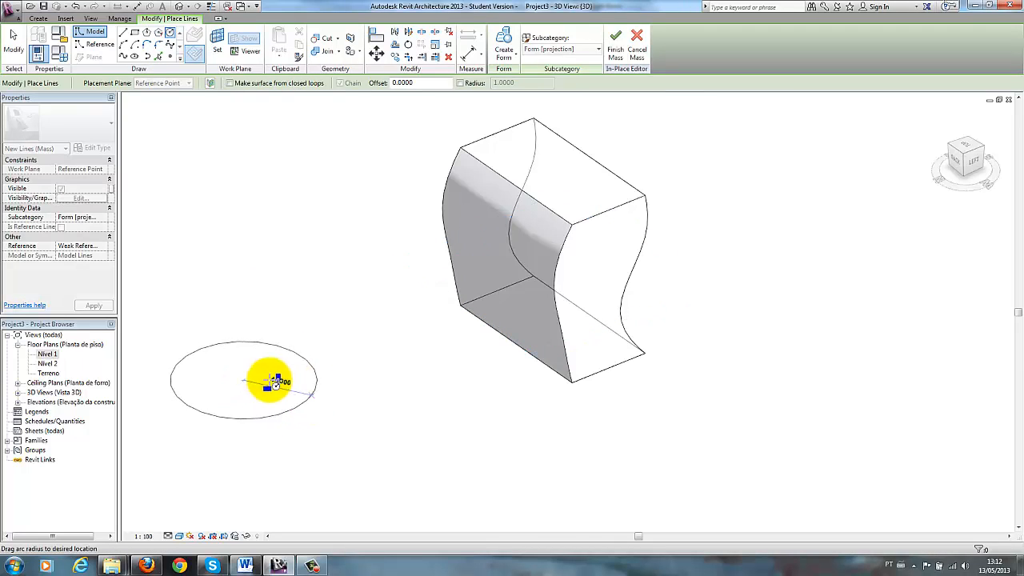
{"action": "left_click", "coordinate": [277, 409]}
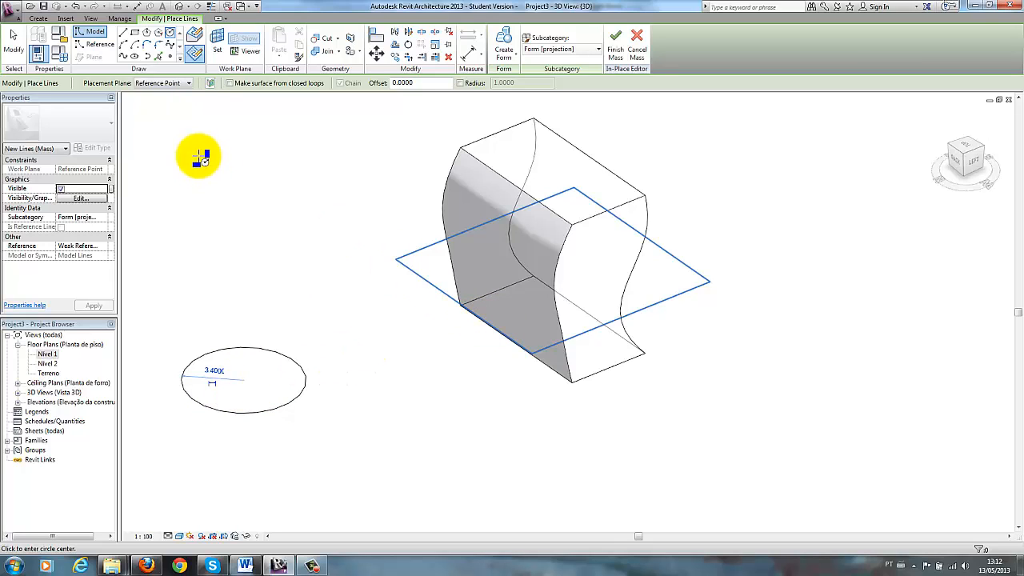
Step: Draw a straight line between the circle and the solid form, parallel to the form's long side, as a revolve axis
{"action": "left_click", "coordinate": [124, 34]}
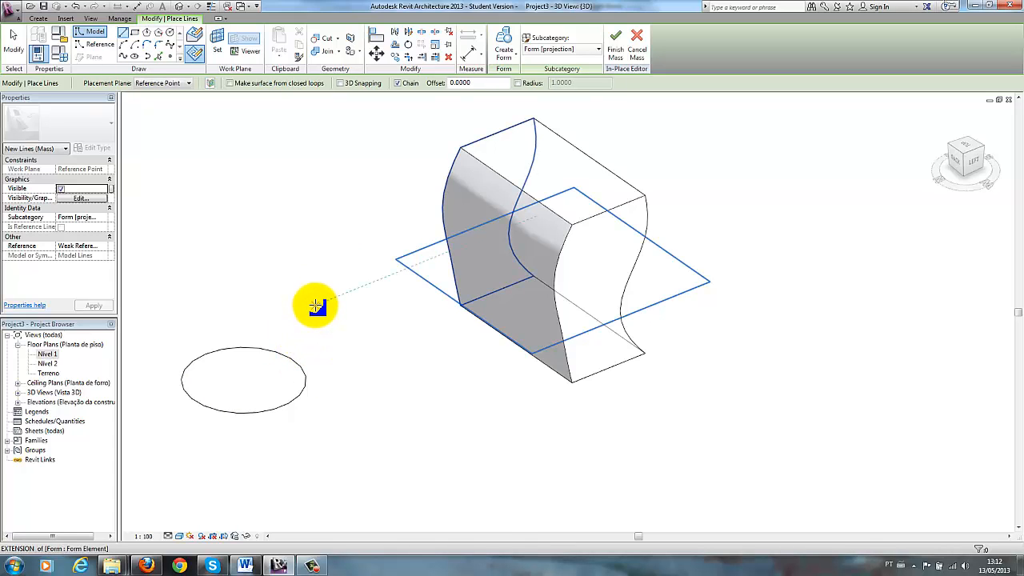
{"action": "left_click", "coordinate": [316, 306]}
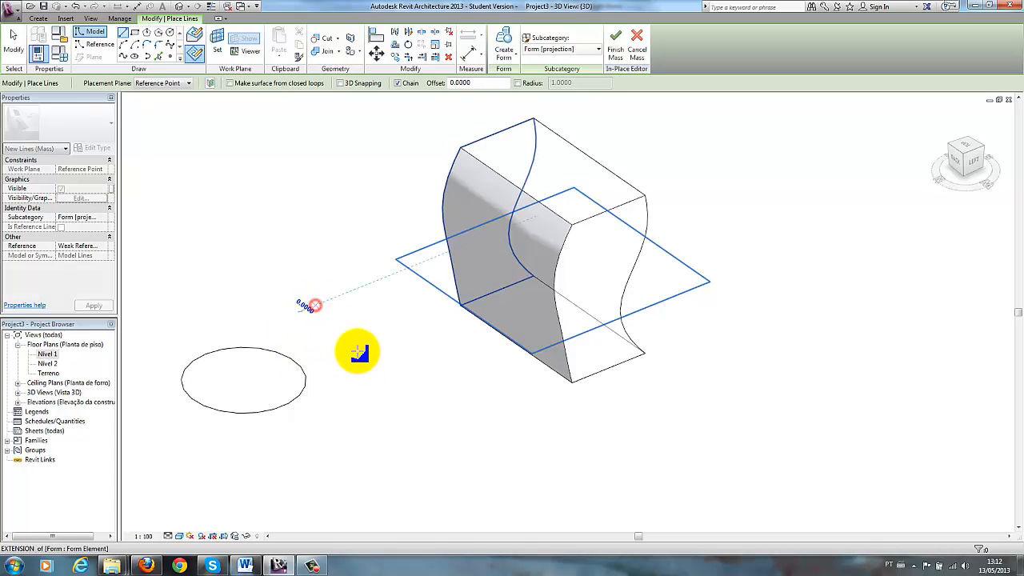
{"action": "left_click", "coordinate": [485, 421]}
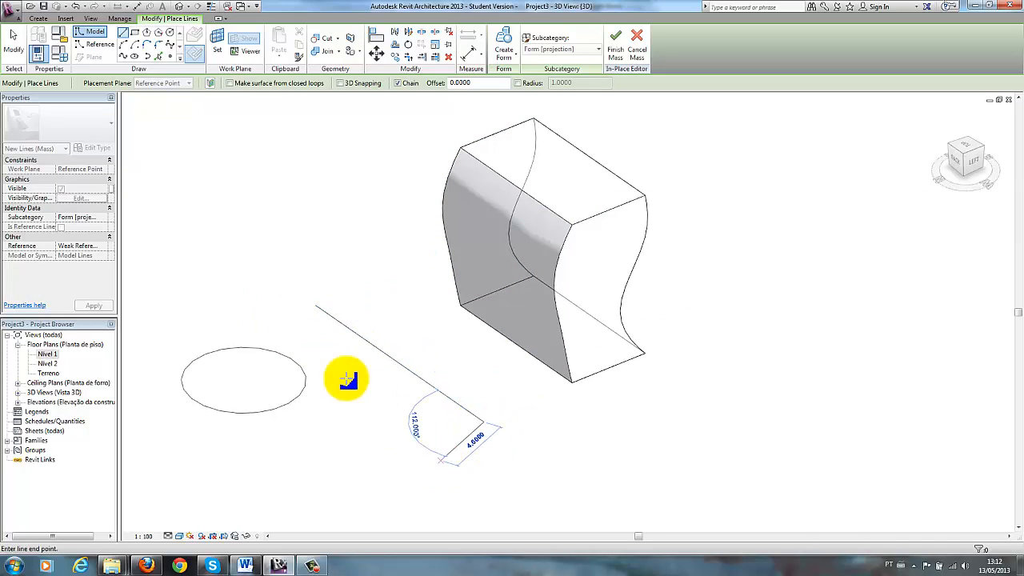
{"action": "left_click", "coordinate": [14, 44]}
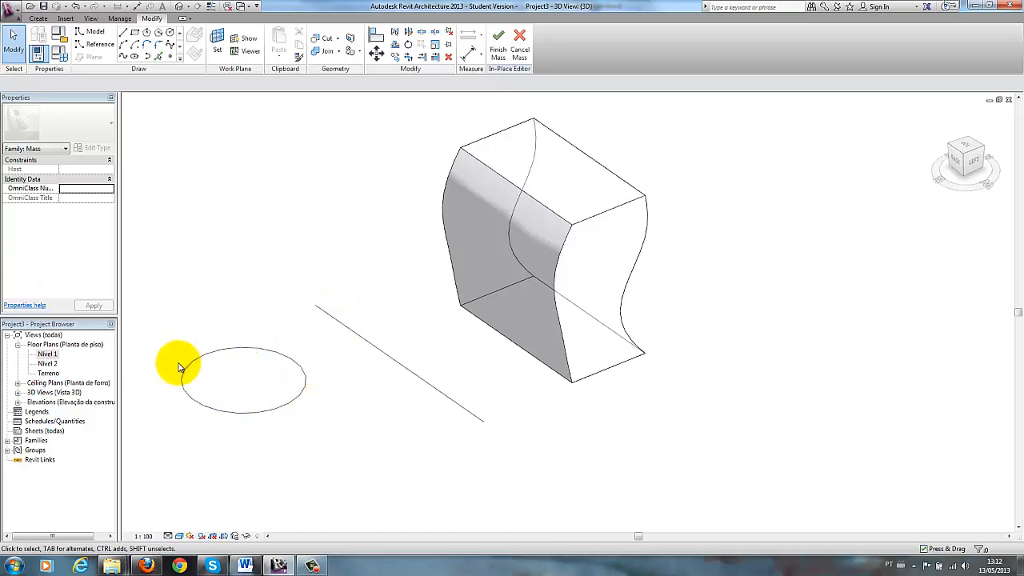
Step: Create a solid revolved form from the circle and the straight line
{"action": "left_click", "coordinate": [364, 345]}
{"action": "left_click_drag", "start_coordinate": [375, 271], "coordinate": [245, 446]}
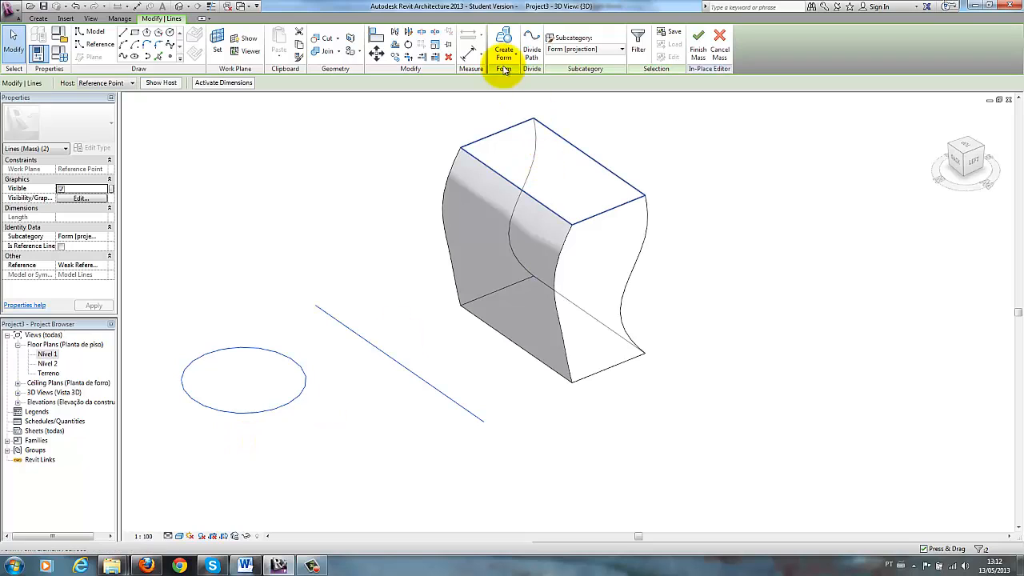
{"action": "left_click", "coordinate": [505, 42]}
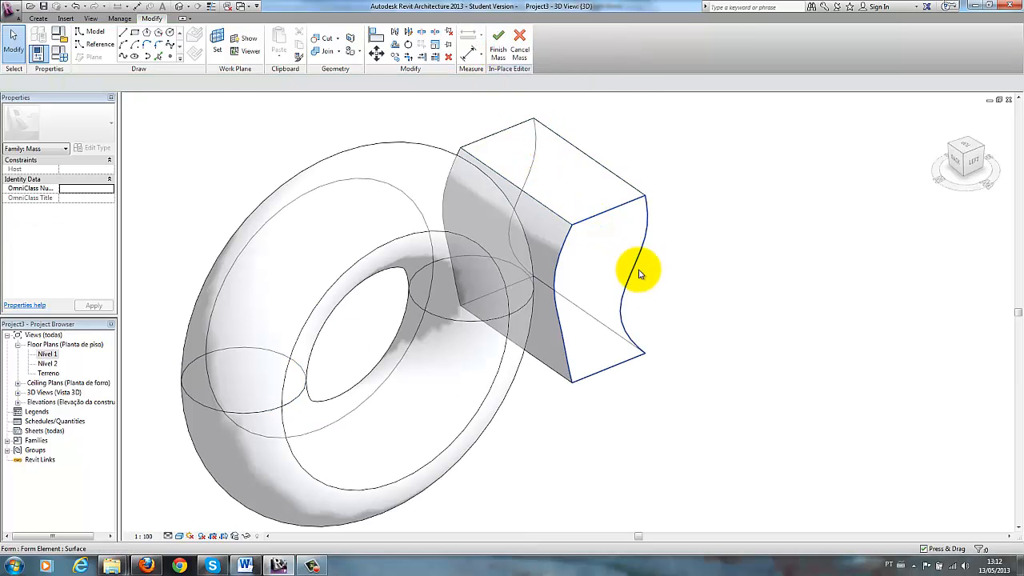
{"action": "middle_click_drag", "start_coordinate": [663, 407], "coordinate": [648, 361], "text": "shift"}
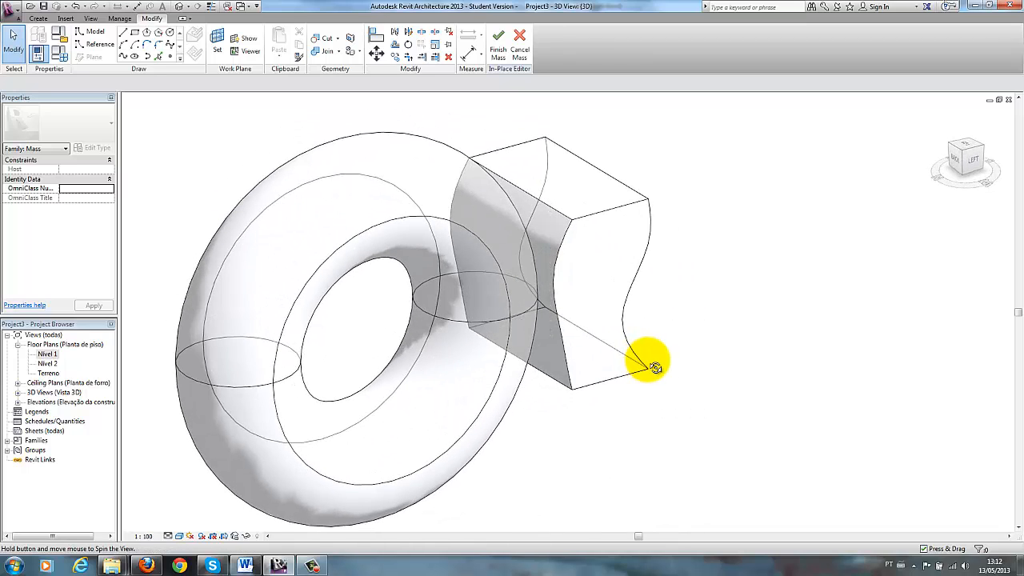
Step: Open the revolved ring into a half-turn arch and set its start angle to 180°
{"action": "left_click", "coordinate": [254, 390]}
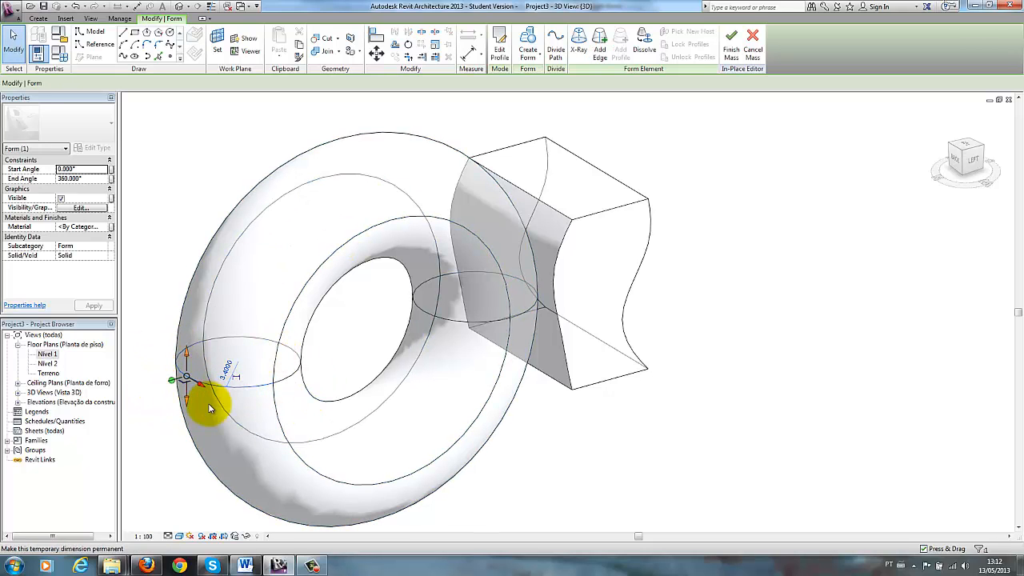
{"action": "left_click_drag", "start_coordinate": [187, 394], "coordinate": [516, 369]}
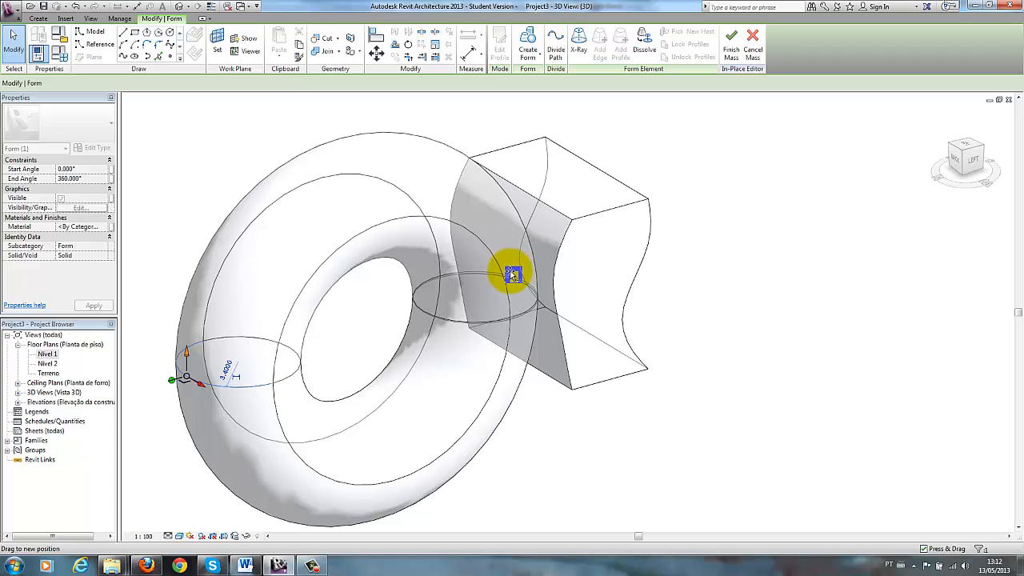
{"action": "left_click_drag", "start_coordinate": [510, 272], "coordinate": [467, 279]}
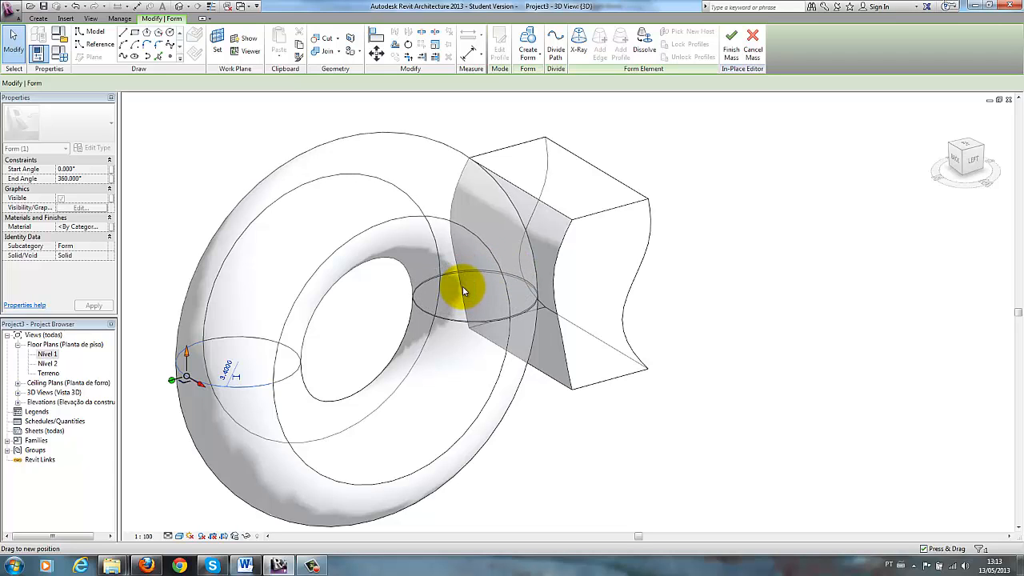
{"action": "left_click_drag", "start_coordinate": [464, 292], "coordinate": [466, 293]}
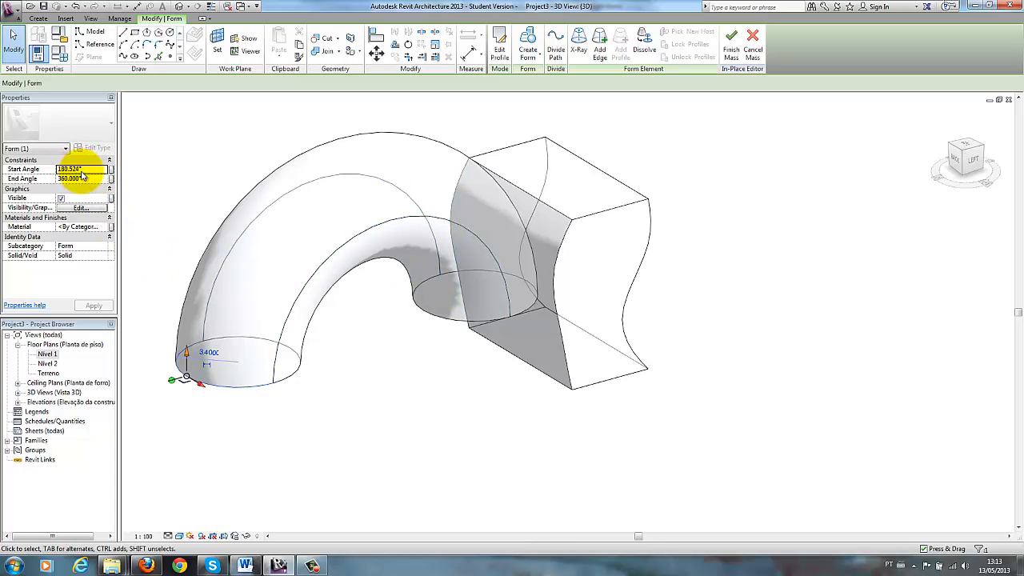
{"action": "left_click", "coordinate": [83, 168]}
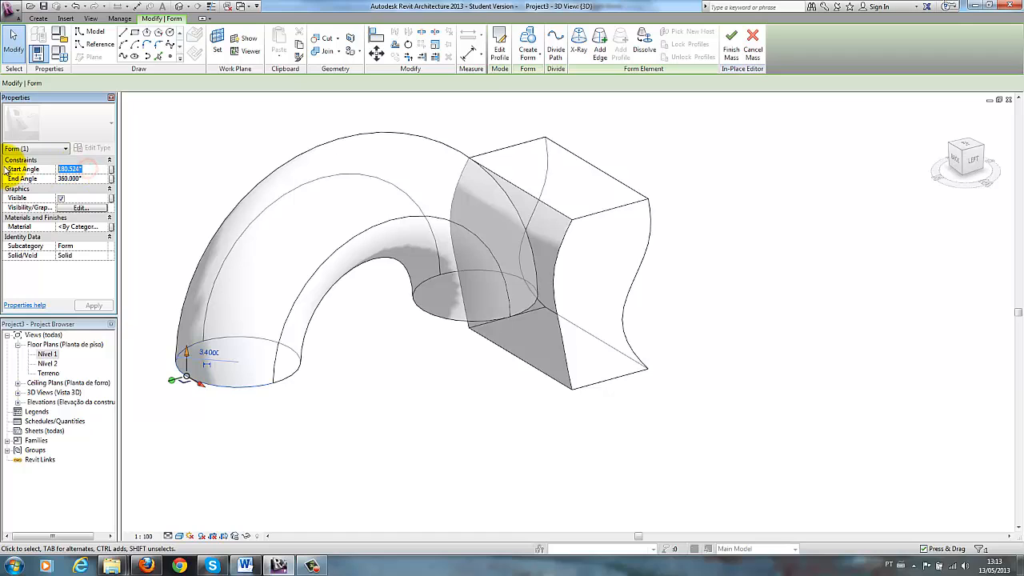
{"action": "left_click", "coordinate": [366, 354]}
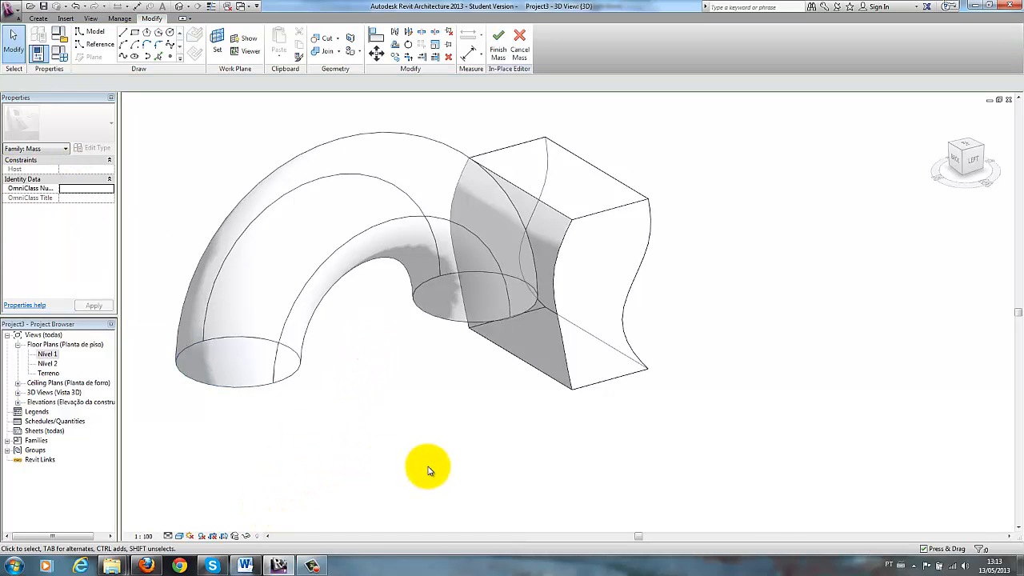
Step: Move the circular edge at the near end of the arch inward, toward the revolve axis
{"action": "middle_click_drag", "start_coordinate": [469, 434], "coordinate": [477, 387], "text": "shift"}
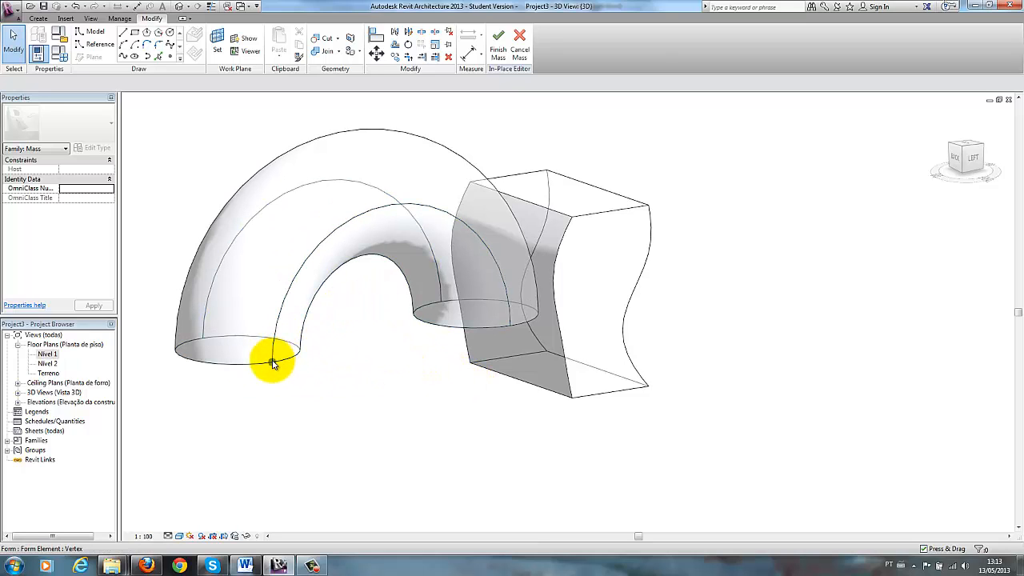
{"action": "left_click", "coordinate": [246, 366]}
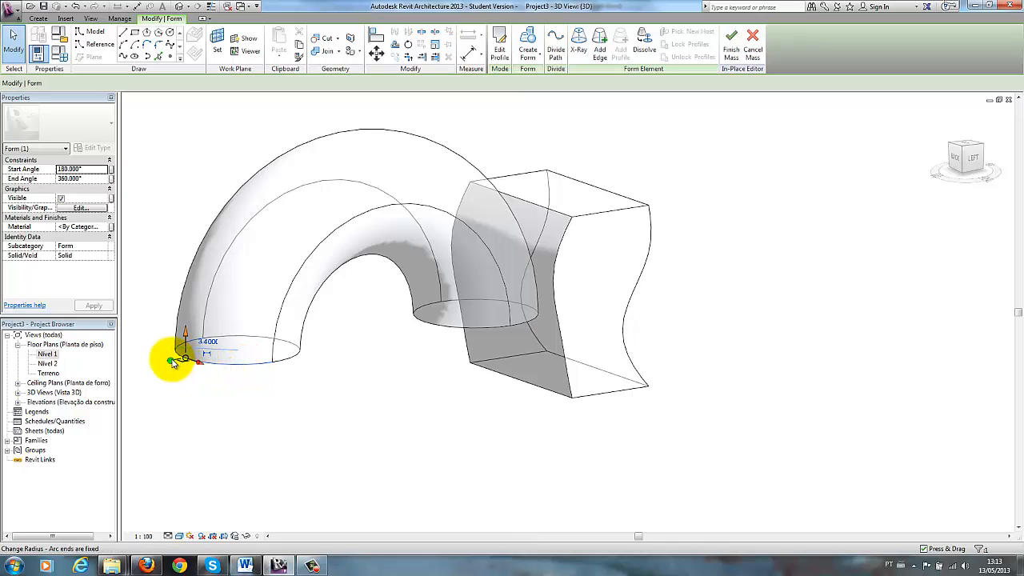
{"action": "middle_click_drag", "start_coordinate": [183, 343], "coordinate": [214, 413], "text": "shift"}
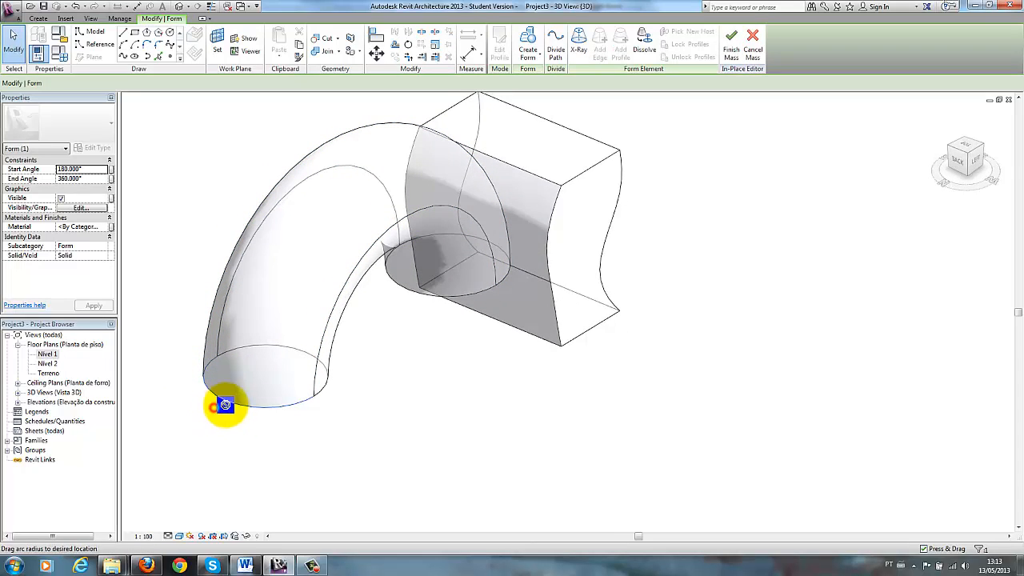
{"action": "left_click", "coordinate": [219, 407]}
{"action": "left_click", "coordinate": [260, 431]}
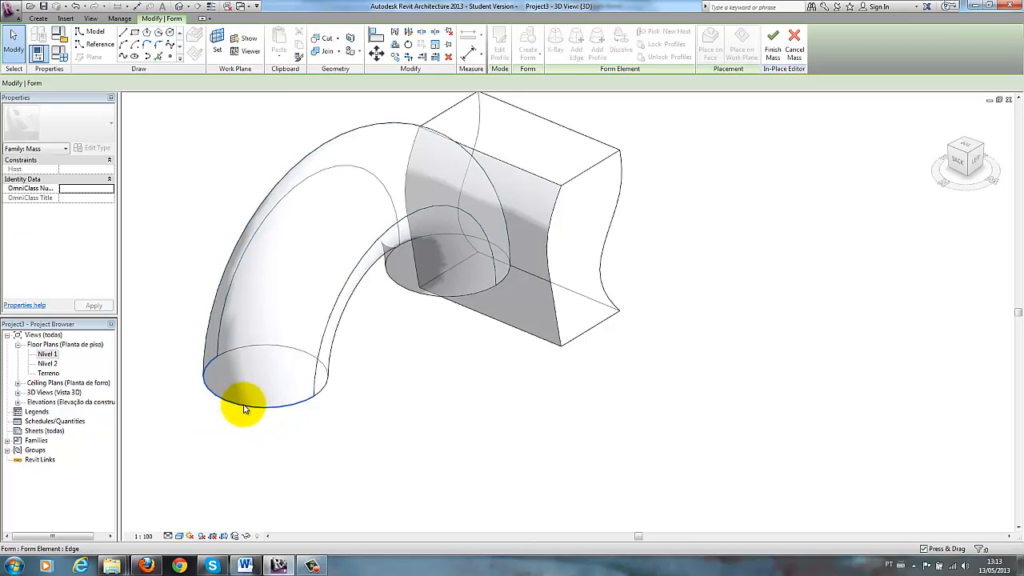
{"action": "left_click", "coordinate": [271, 412]}
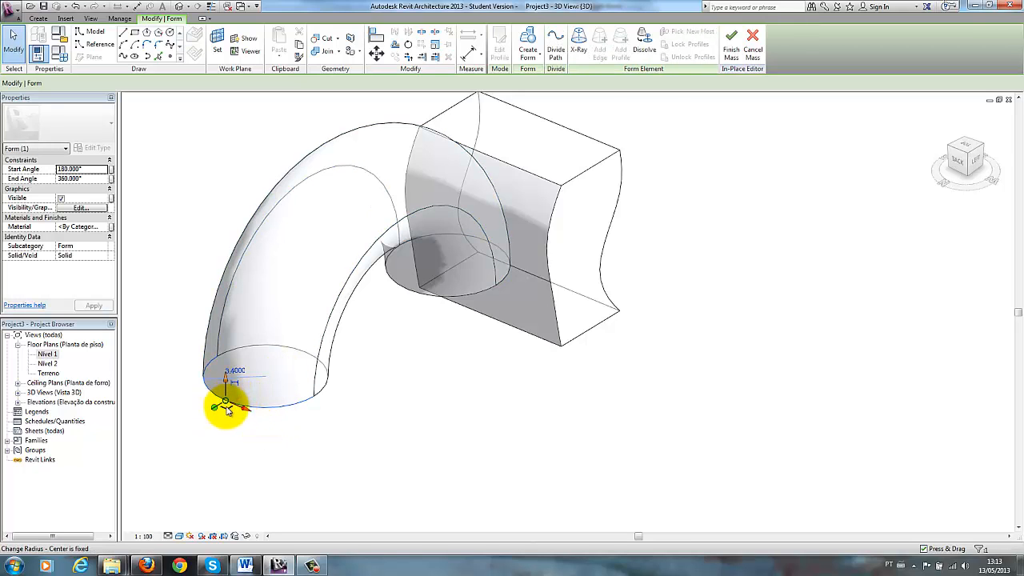
{"action": "left_click_drag", "start_coordinate": [227, 413], "coordinate": [257, 387]}
{"action": "mouse_move", "coordinate": [227, 385]}
{"action": "left_mouse_down"}
{"action": "mouse_move", "coordinate": [240, 404]}
{"action": "mouse_move", "coordinate": [258, 392]}
{"action": "mouse_move", "coordinate": [236, 384]}
{"action": "mouse_move", "coordinate": [272, 395]}
{"action": "mouse_move", "coordinate": [249, 378]}
{"action": "left_mouse_up"}
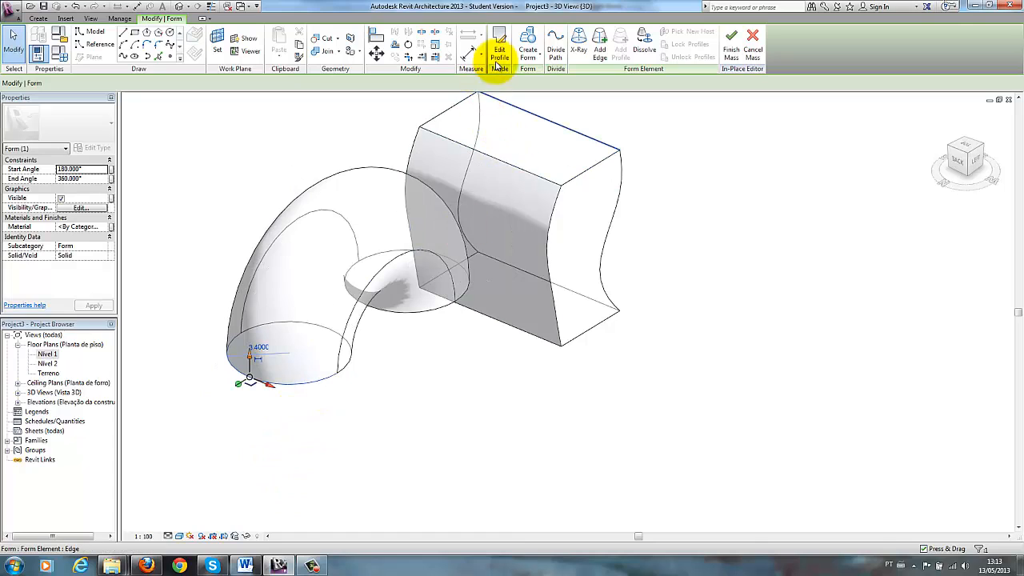
Step: Edit the arch's profile, giving its circle a smaller radius, and finish the profile edit
{"action": "left_click", "coordinate": [500, 44]}
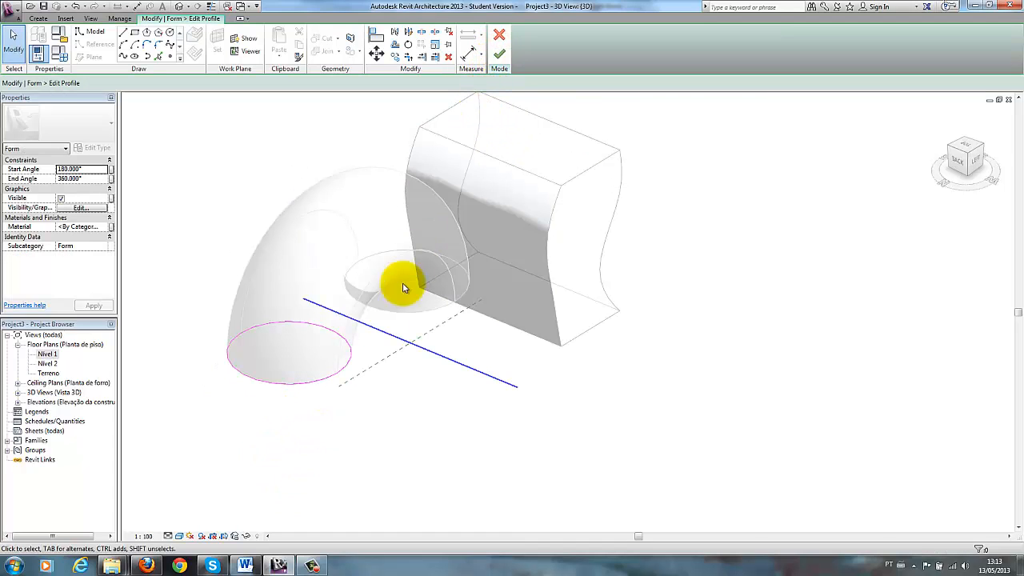
{"action": "left_click_drag", "start_coordinate": [190, 310], "coordinate": [356, 416]}
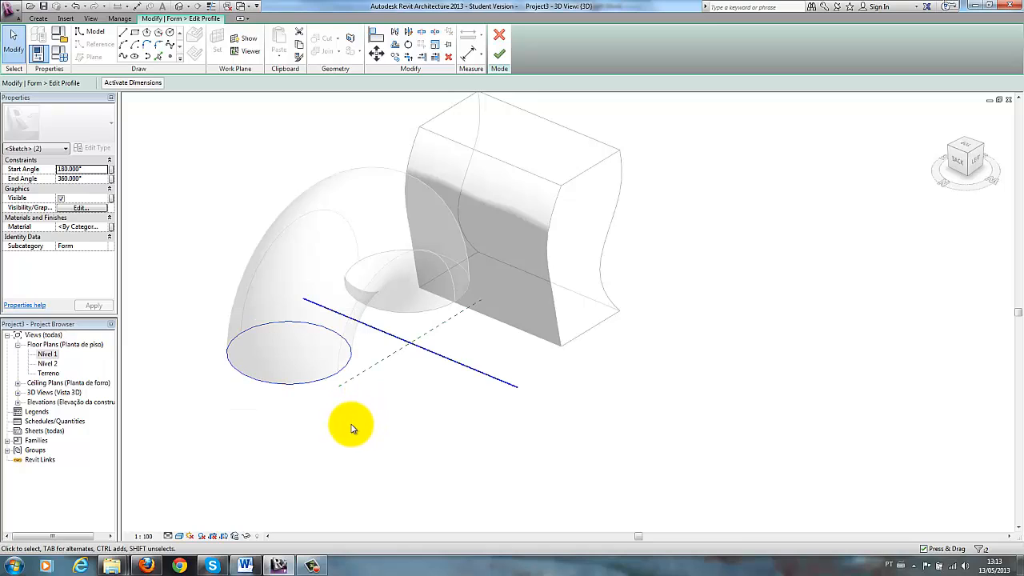
{"action": "left_click", "coordinate": [237, 395]}
{"action": "left_click_drag", "start_coordinate": [213, 338], "coordinate": [266, 393]}
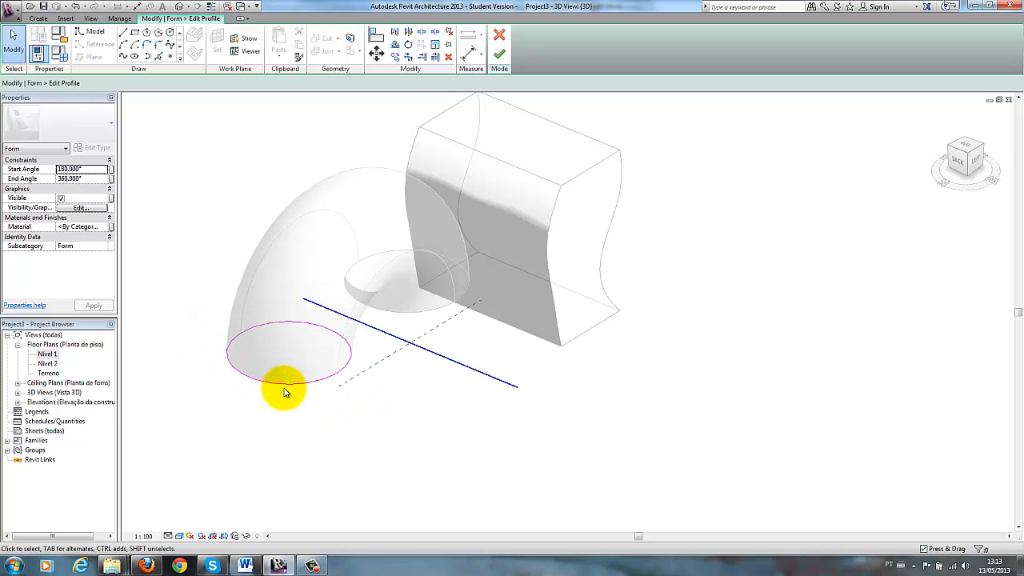
{"action": "left_click", "coordinate": [309, 387]}
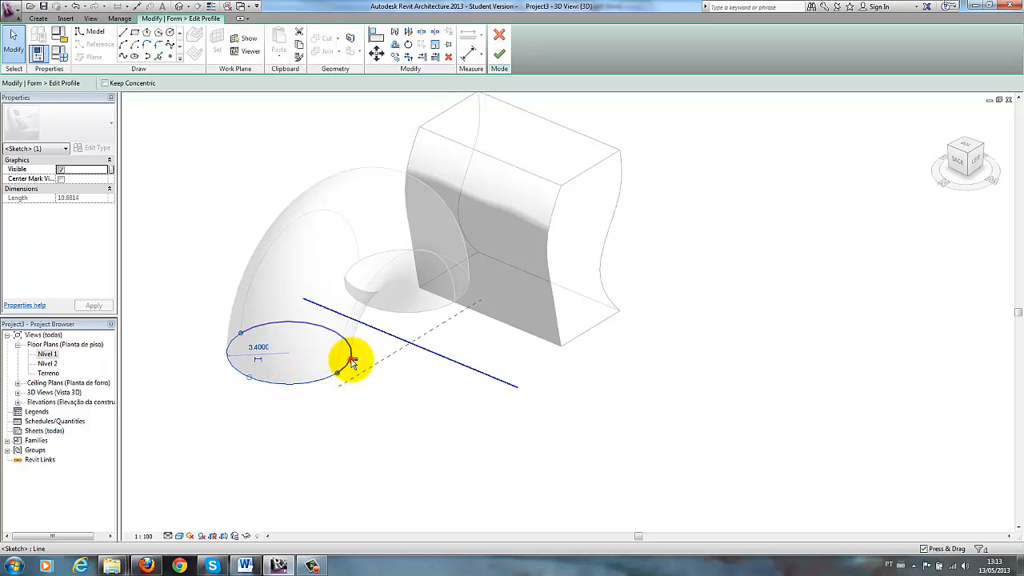
{"action": "left_click", "coordinate": [171, 343]}
{"action": "left_click_drag", "start_coordinate": [176, 313], "coordinate": [278, 390]}
{"action": "left_click", "coordinate": [272, 383]}
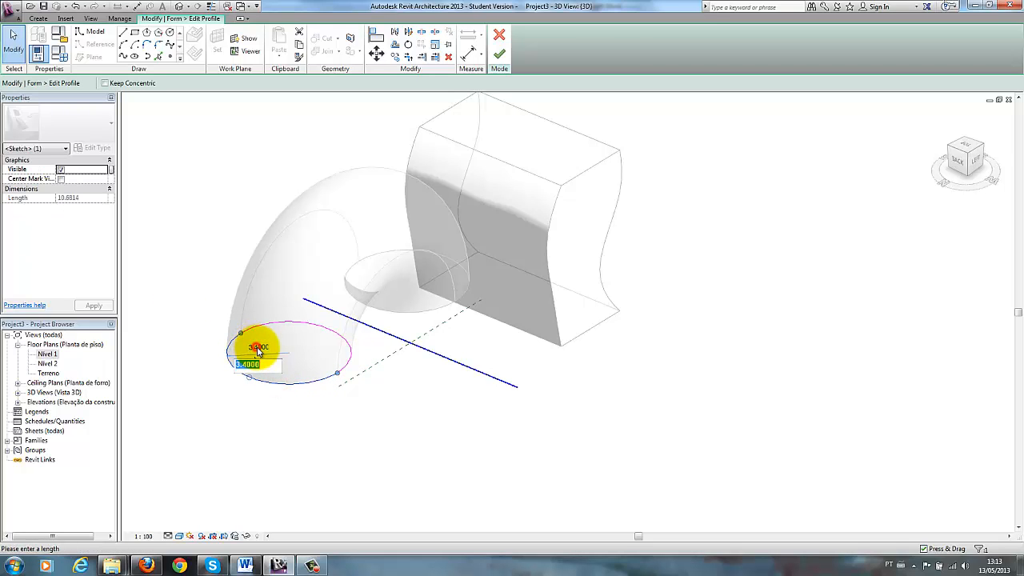
{"action": "key", "text": "Return"}
{"action": "left_click", "coordinate": [278, 422]}
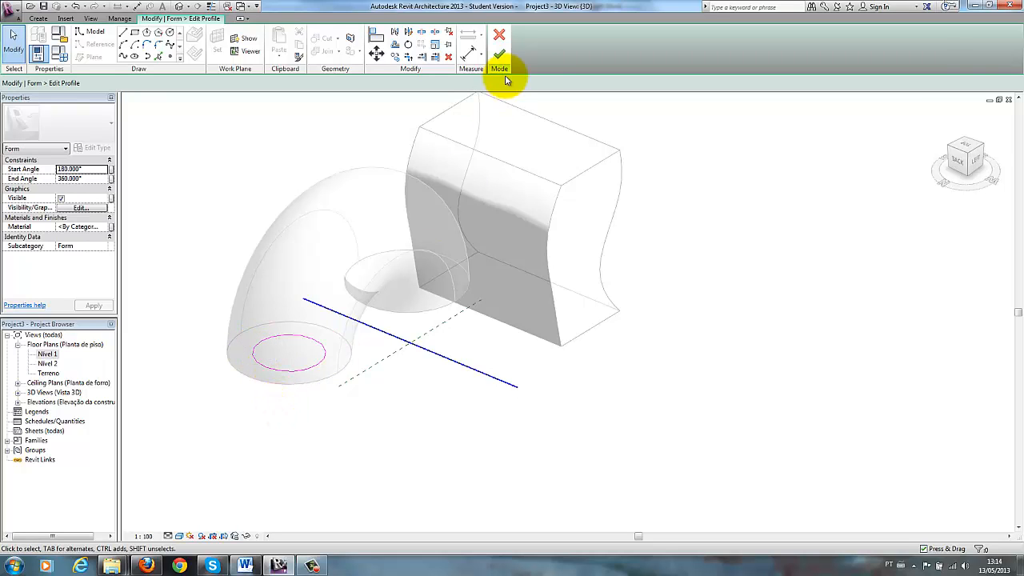
{"action": "left_click", "coordinate": [502, 54]}
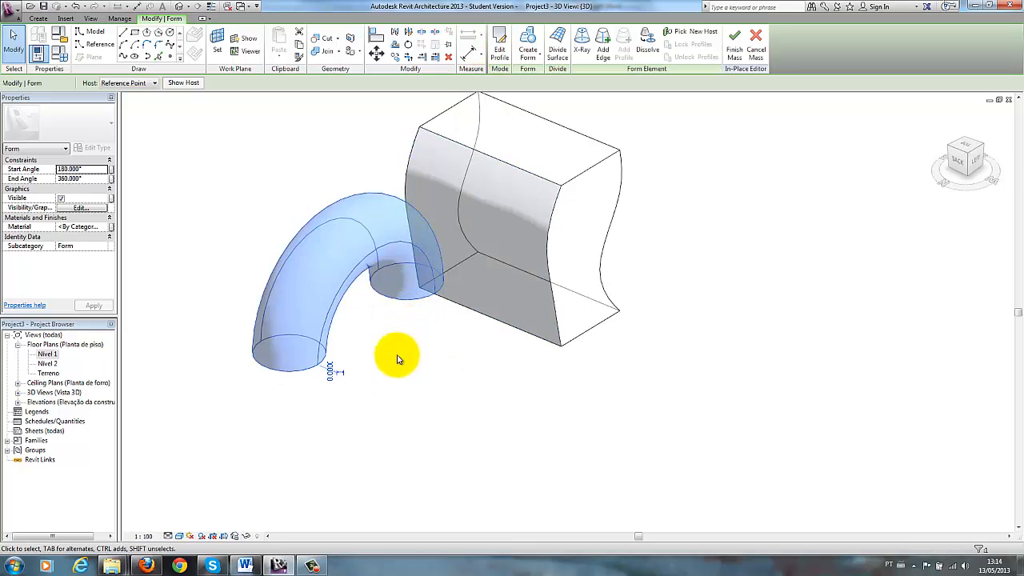
Step: Examine the slimmer arch from several sides and delete it, keeping only the curved solid form
{"action": "middle_click_drag", "start_coordinate": [419, 390], "coordinate": [347, 242], "text": "shift"}
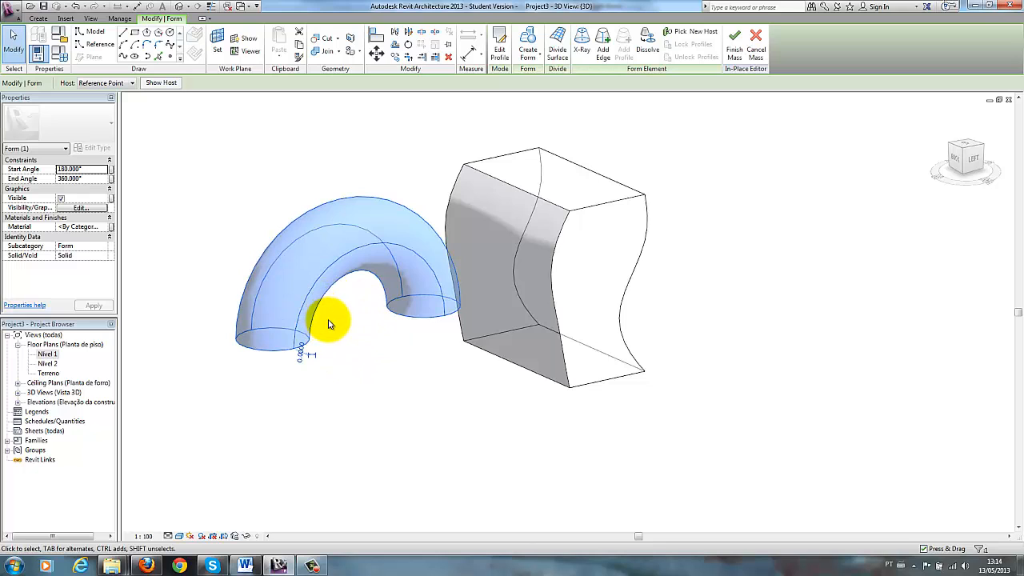
{"action": "middle_click_drag", "start_coordinate": [344, 377], "coordinate": [457, 377], "text": "shift"}
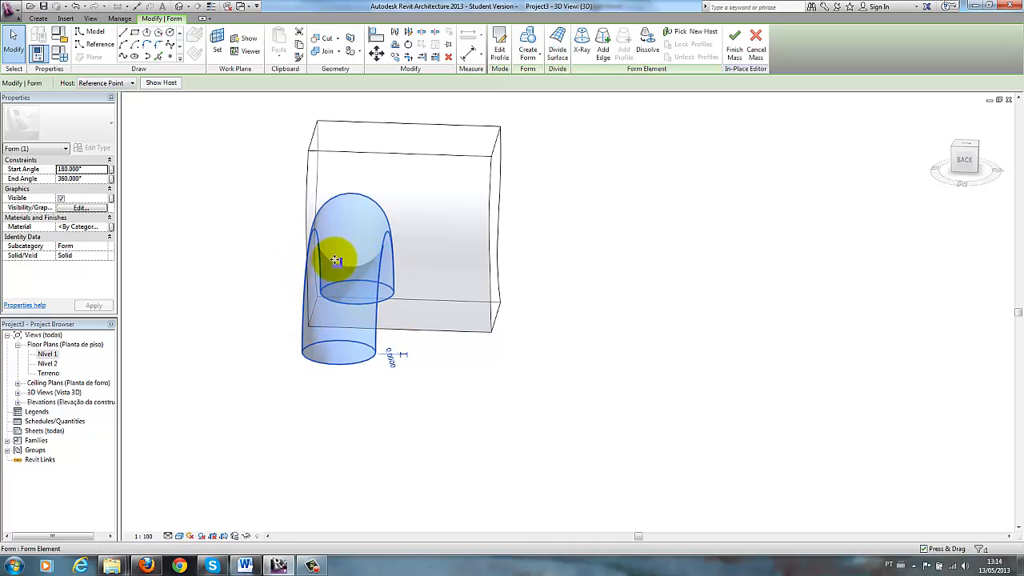
{"action": "middle_click_drag", "start_coordinate": [425, 345], "coordinate": [339, 312], "text": "shift"}
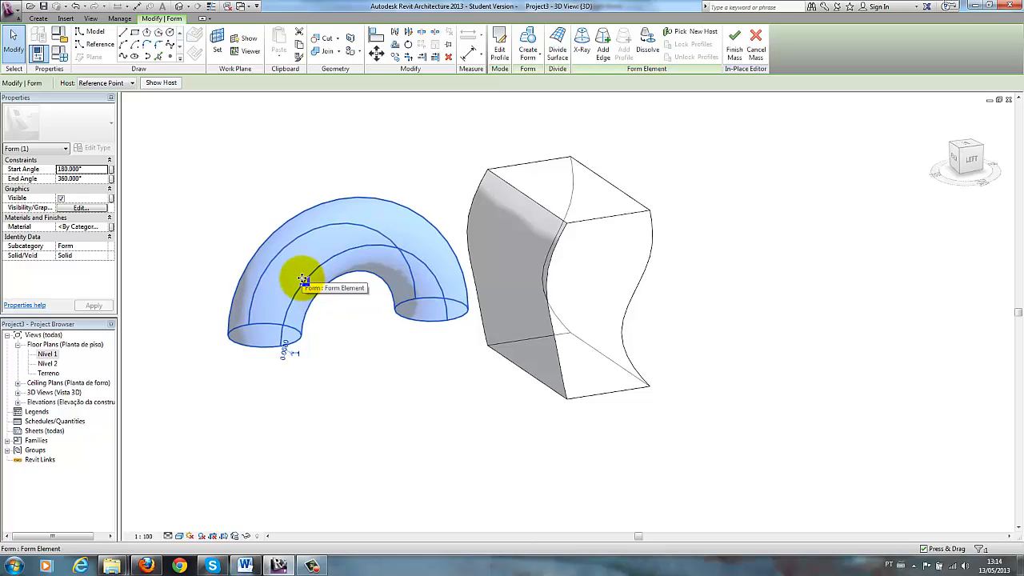
{"action": "key", "text": "Delete"}
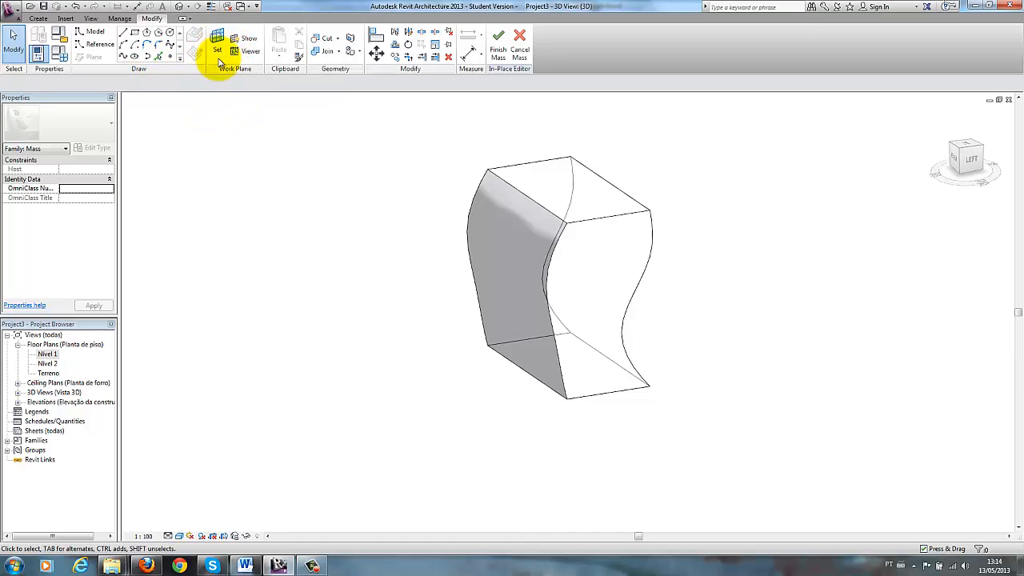
{"action": "middle_click_drag", "start_coordinate": [304, 257], "coordinate": [353, 264], "text": "shift"}
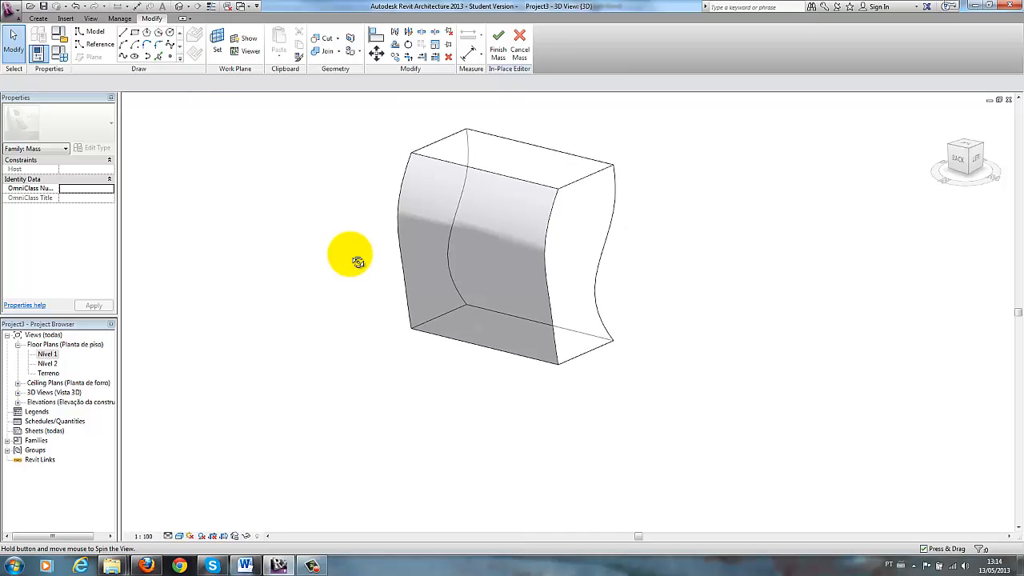
Step: Draw one straight reference line in front of the curved solid, roughly parallel to its long lower edge
{"action": "left_click", "coordinate": [96, 45]}
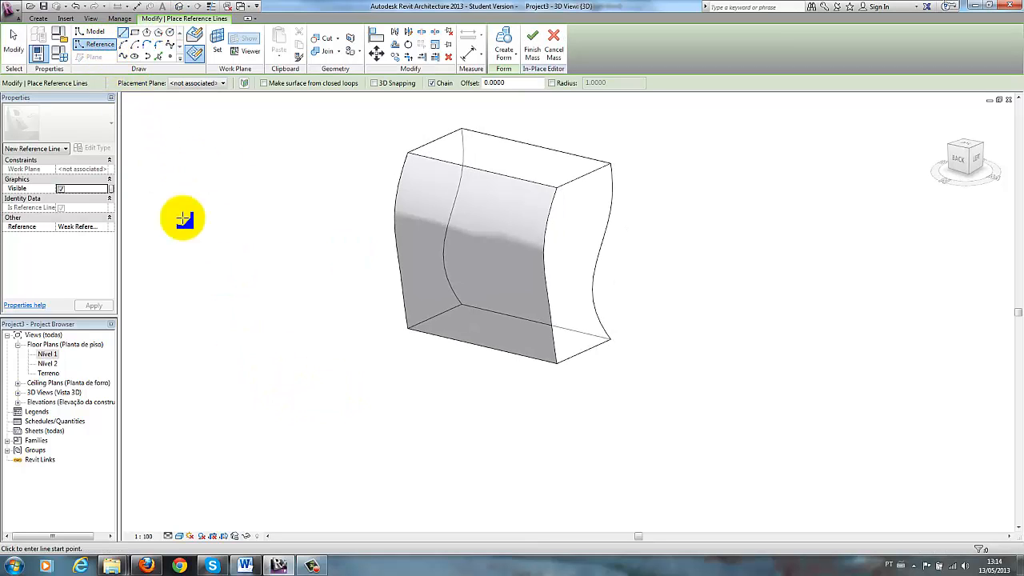
{"action": "left_click", "coordinate": [307, 389]}
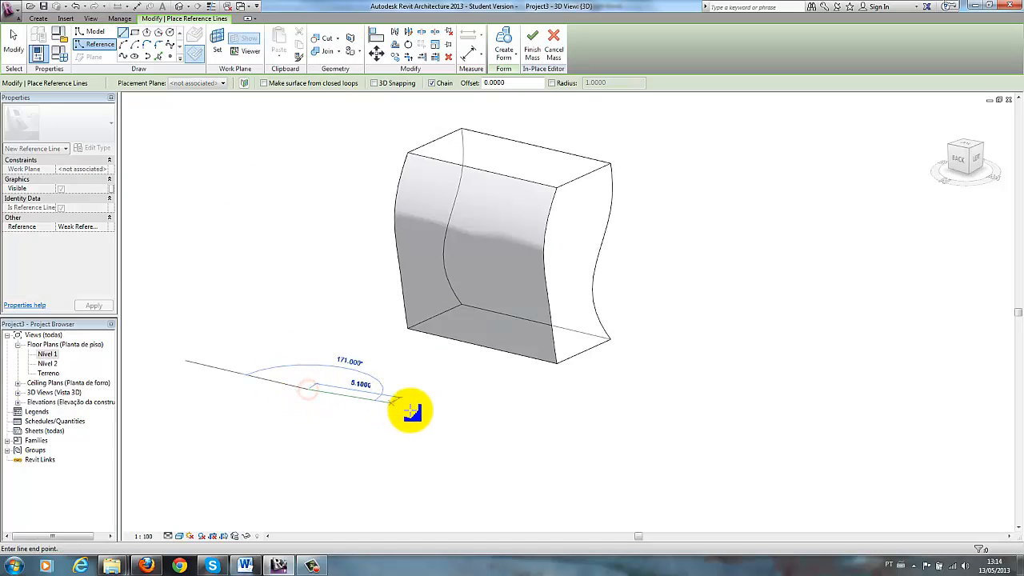
{"action": "left_click", "coordinate": [450, 430]}
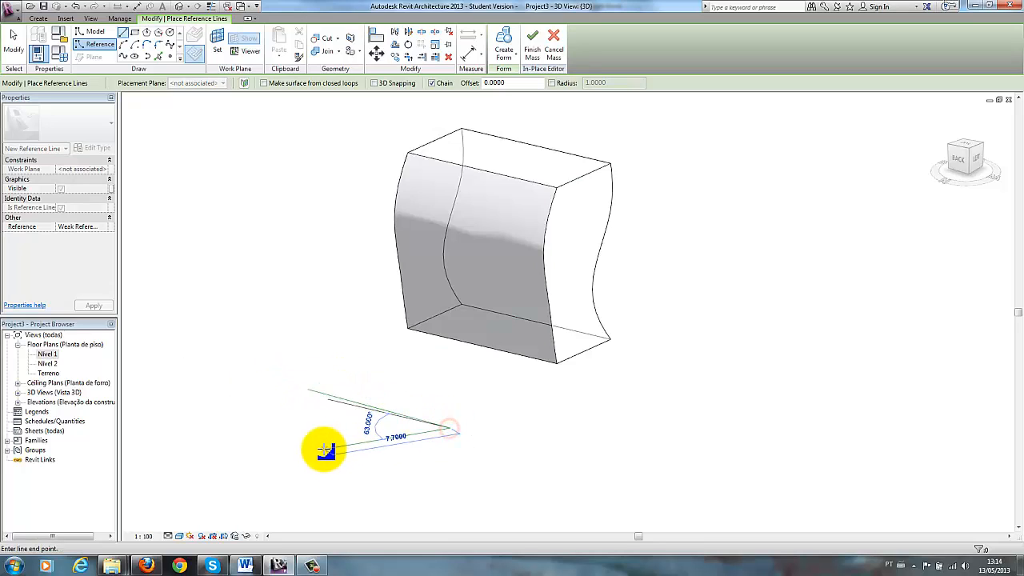
{"action": "key", "text": "Escape"}
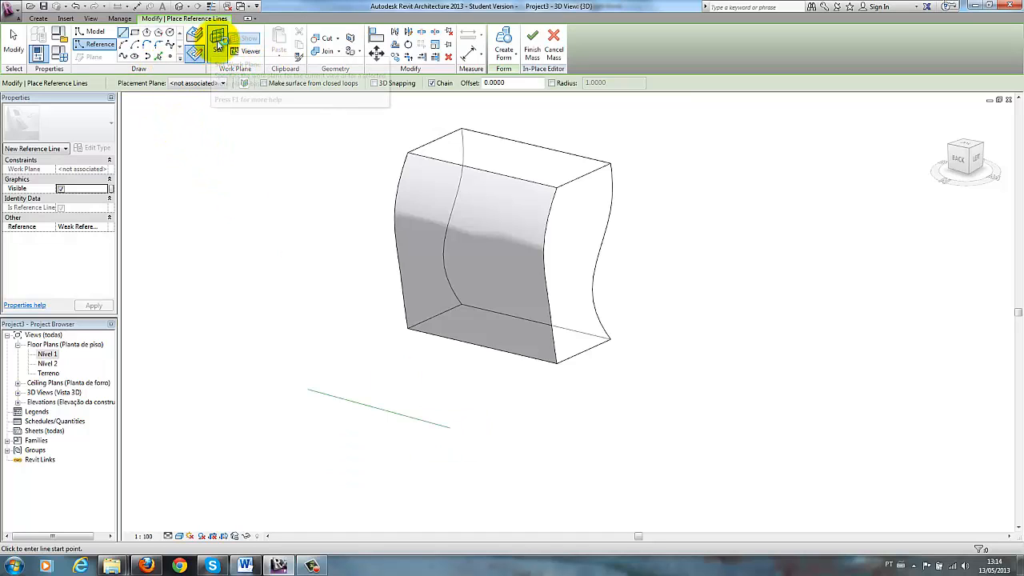
Step: Set the work plane to the plane perpendicular to the new reference line at its near endpoint
{"action": "left_click", "coordinate": [217, 42]}
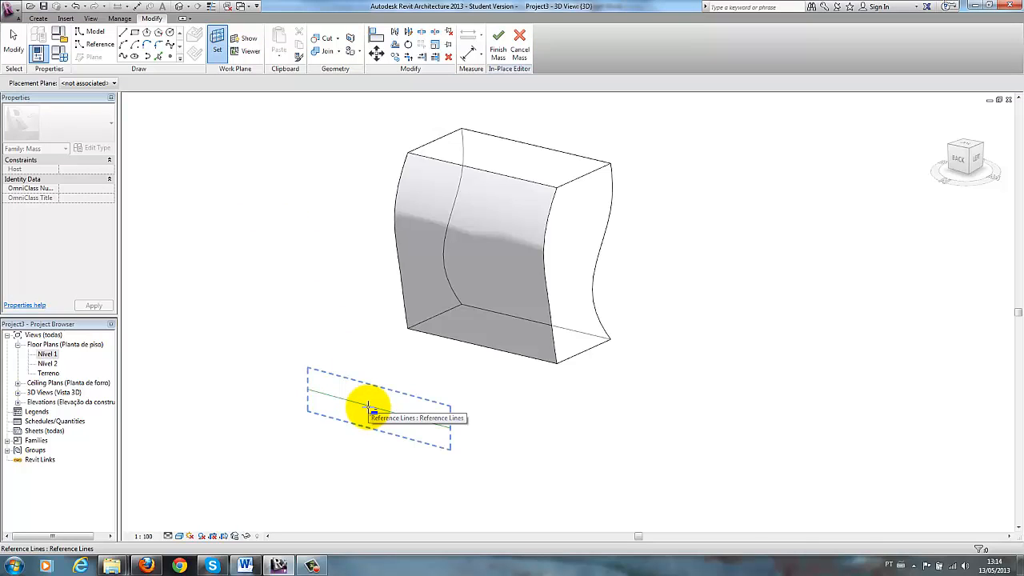
{"action": "left_click", "coordinate": [450, 428]}
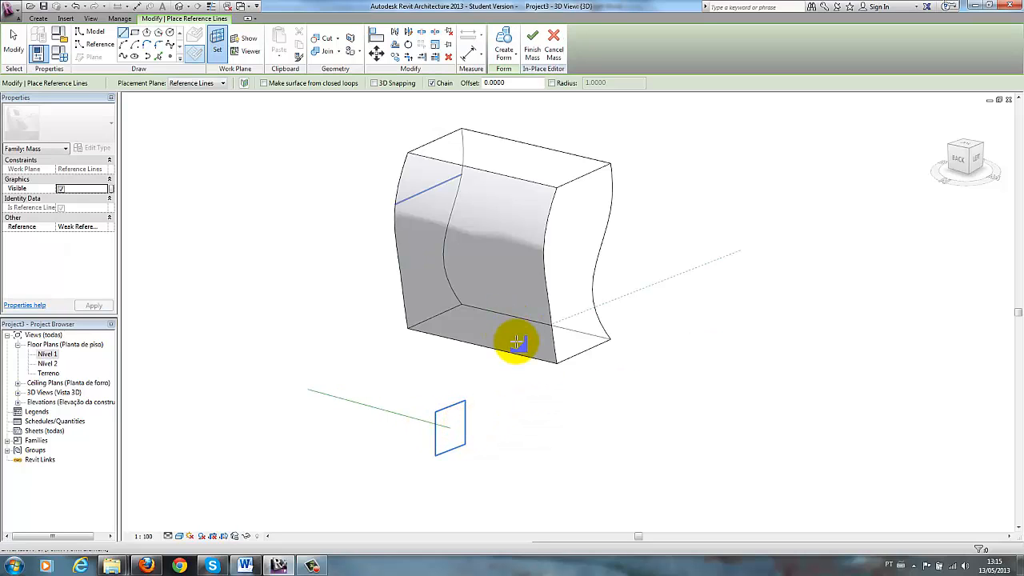
Step: Start a straight reference line on the work plane at the end of the existing reference line
{"action": "mouse_move", "coordinate": [450, 329]}
{"action": "middle_mouse_down", "text": "shift"}
{"action": "mouse_move", "coordinate": [486, 331]}
{"action": "mouse_move", "coordinate": [433, 330]}
{"action": "middle_mouse_up", "text": "shift"}
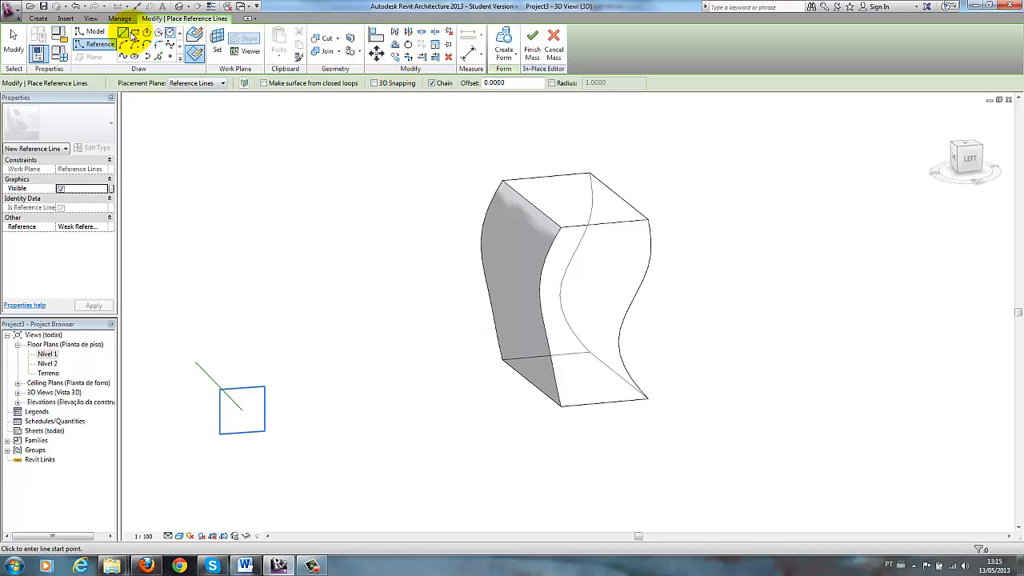
{"action": "left_click", "coordinate": [123, 45]}
{"action": "left_click", "coordinate": [125, 33]}
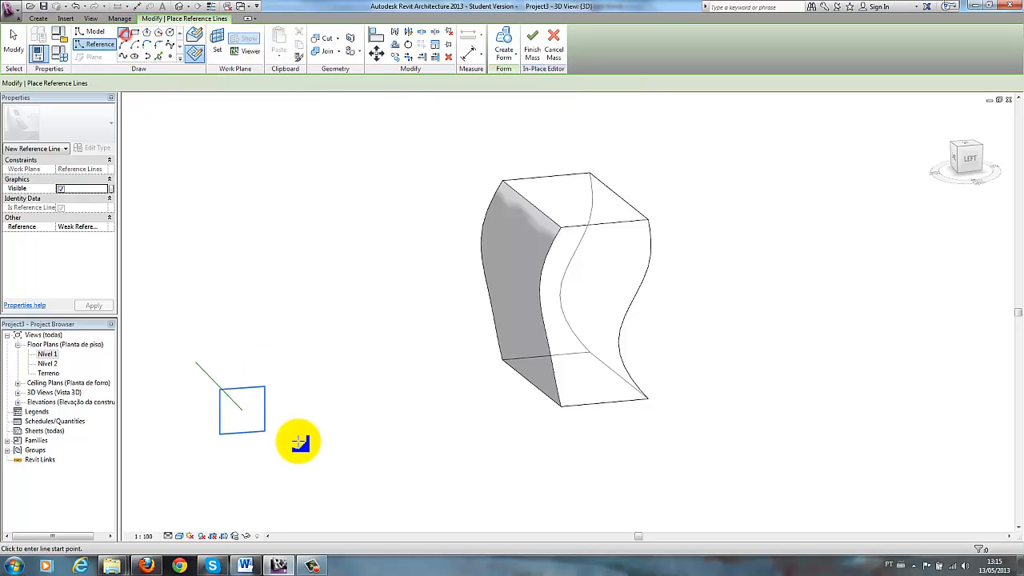
{"action": "left_click", "coordinate": [232, 426]}
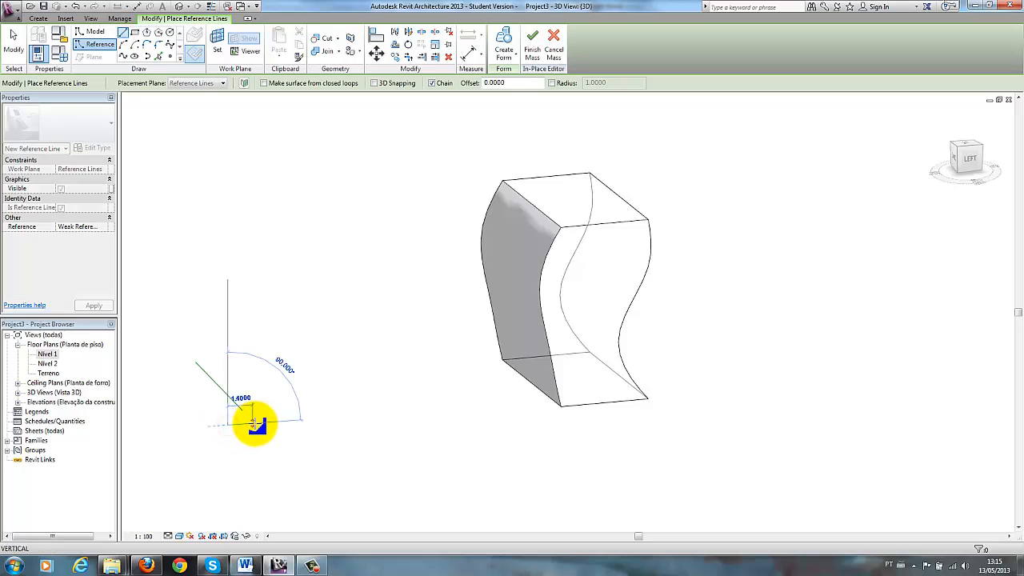
{"action": "left_click", "coordinate": [266, 424]}
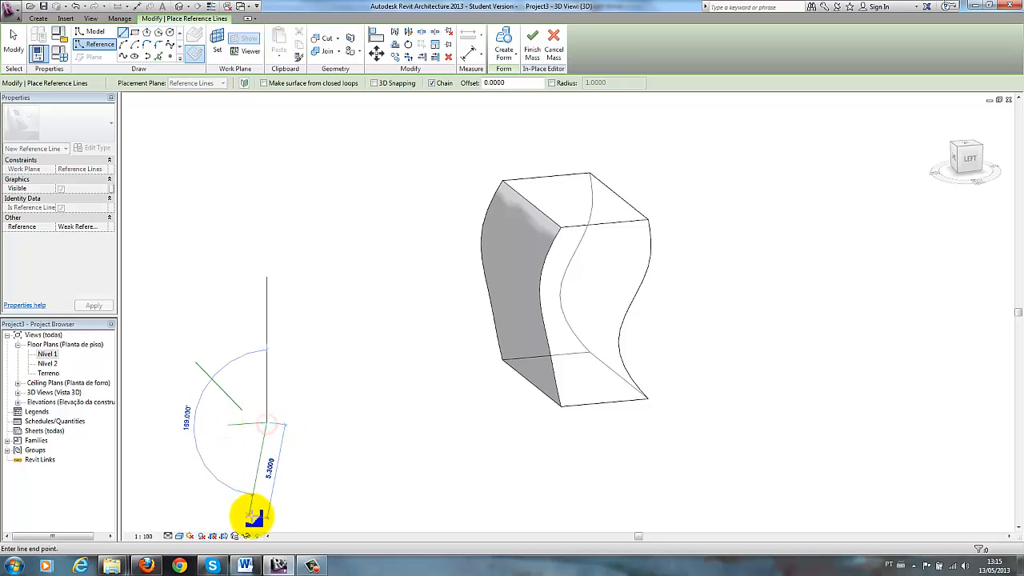
{"action": "key", "text": "Escape"}
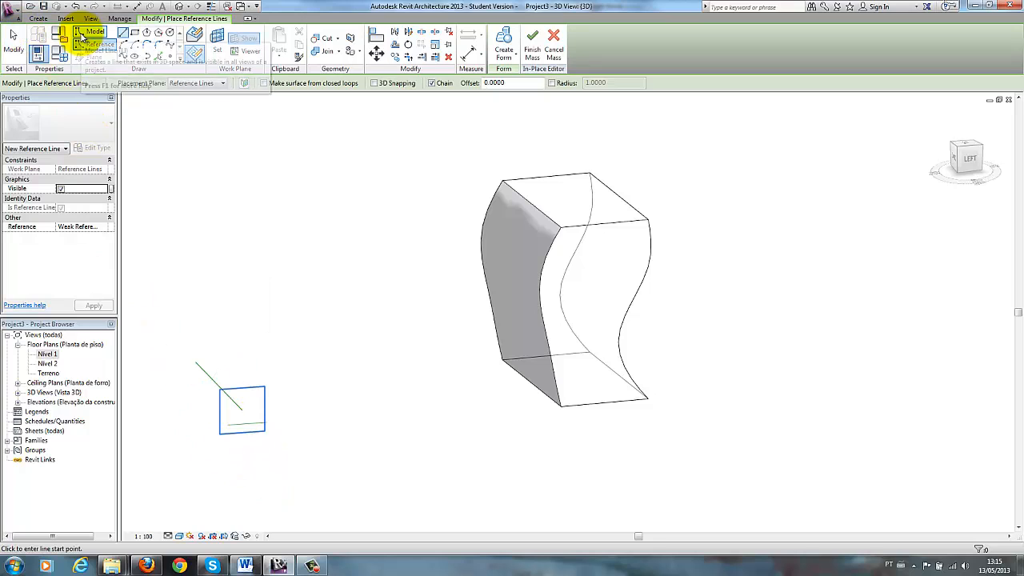
{"action": "left_click", "coordinate": [92, 32]}
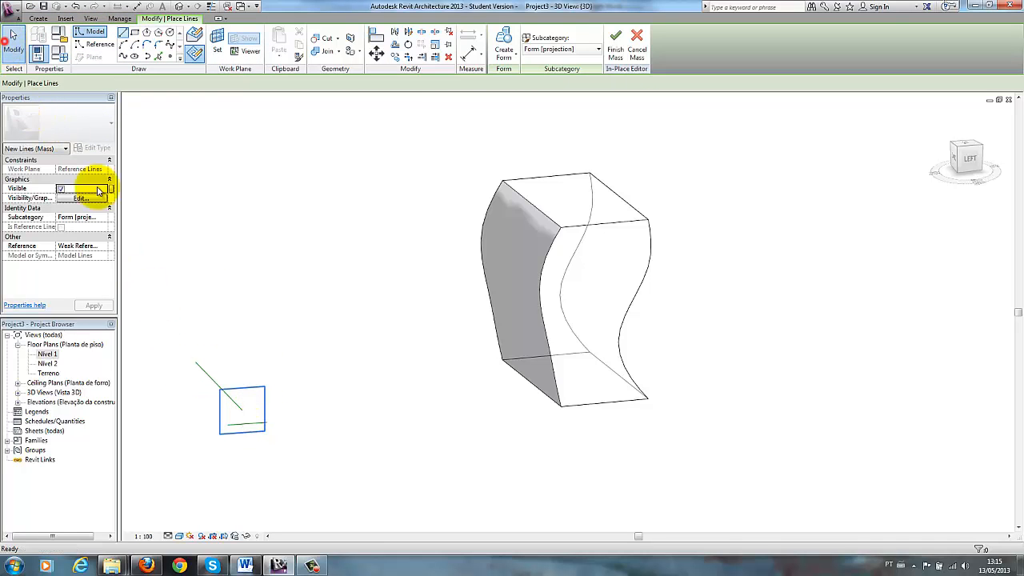
{"action": "left_click", "coordinate": [13, 50]}
{"action": "left_click", "coordinate": [240, 428]}
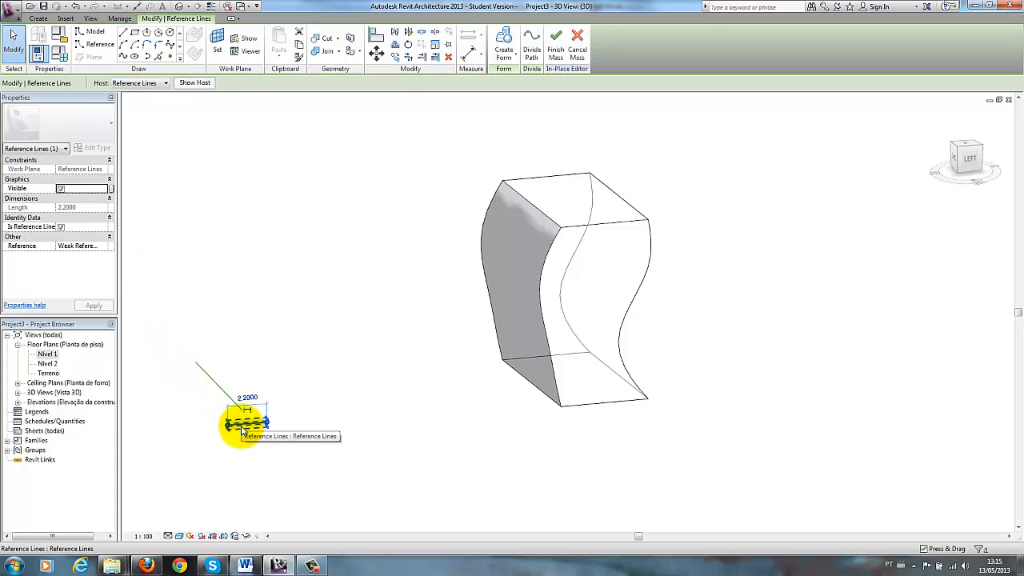
{"action": "key", "text": "Delete"}
Step: Draw a closed dome-shaped profile with model lines at the reference line's near end: a base about 2.3 long and an arc of radius about 1.3
{"action": "left_click", "coordinate": [124, 32]}
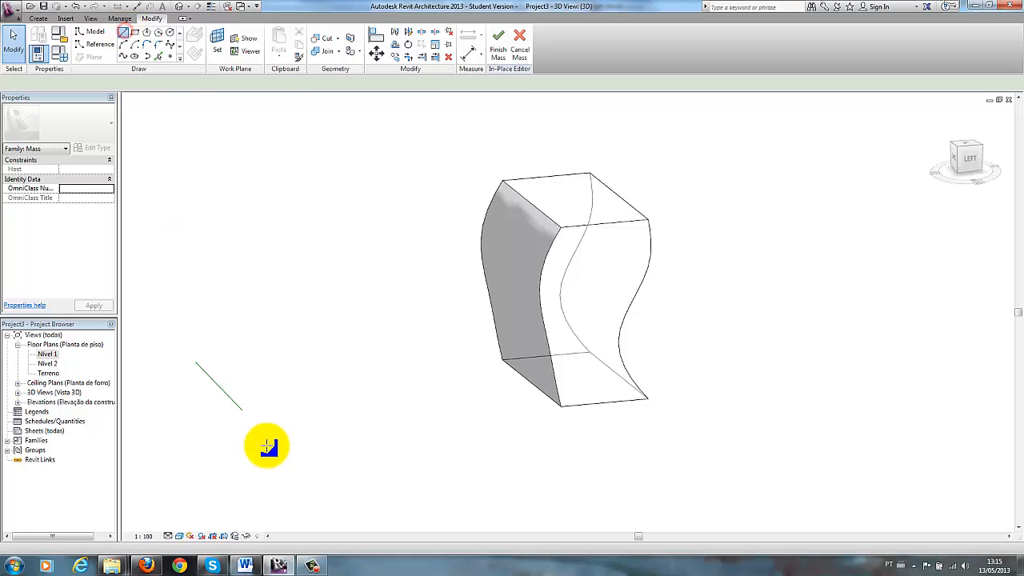
{"action": "left_click", "coordinate": [232, 422]}
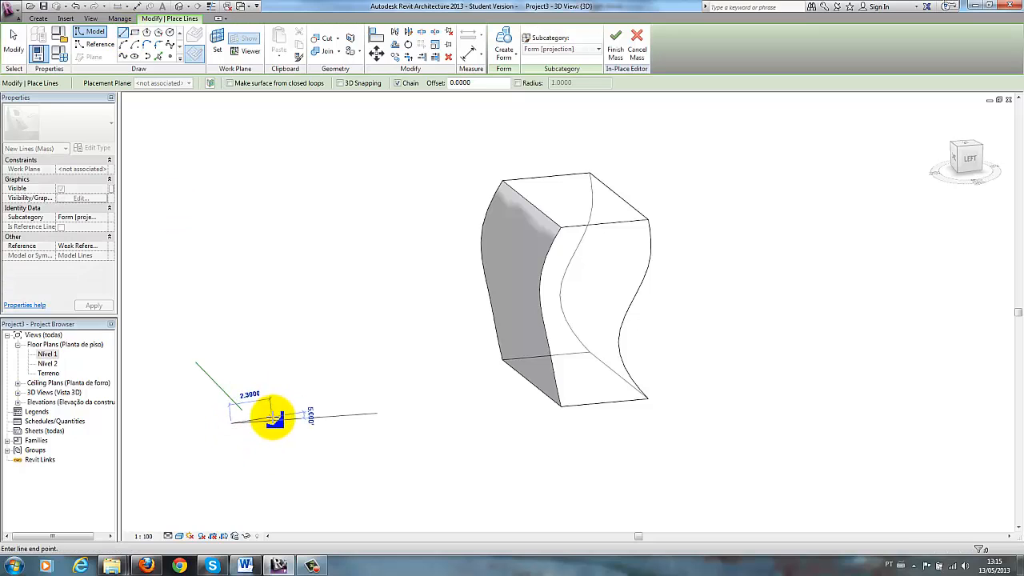
{"action": "left_click", "coordinate": [274, 417]}
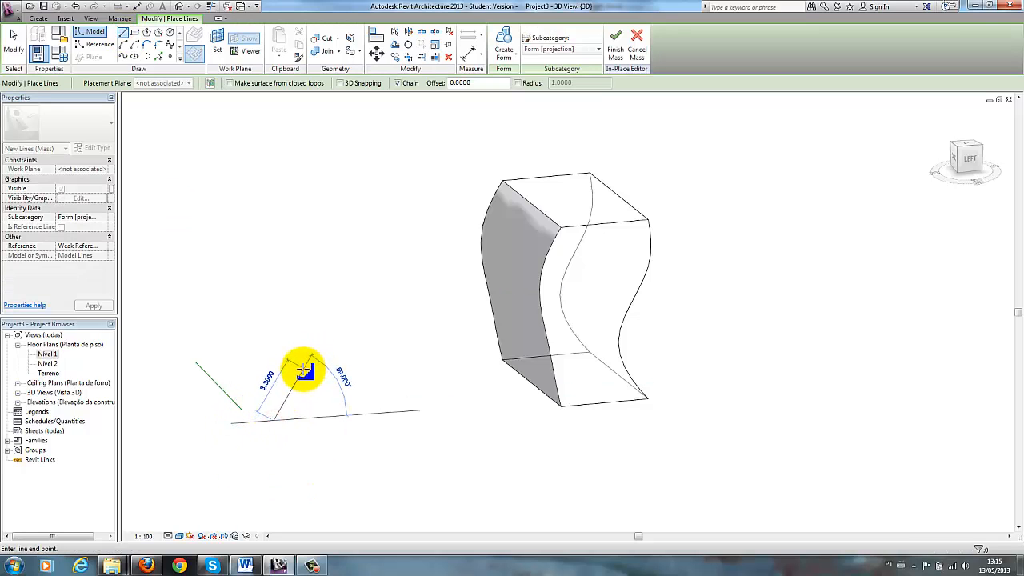
{"action": "key", "text": "Escape"}
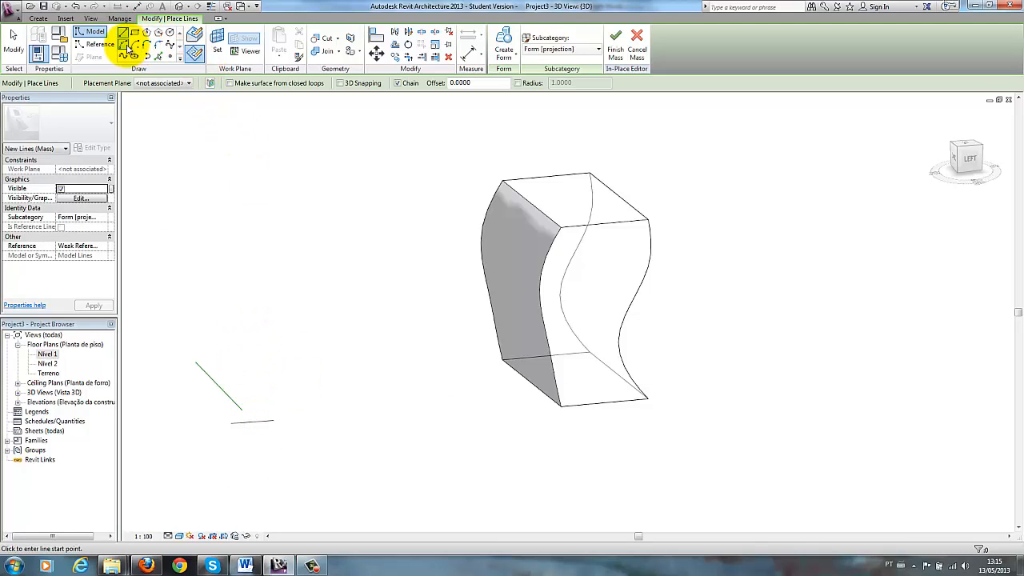
{"action": "left_click", "coordinate": [126, 46]}
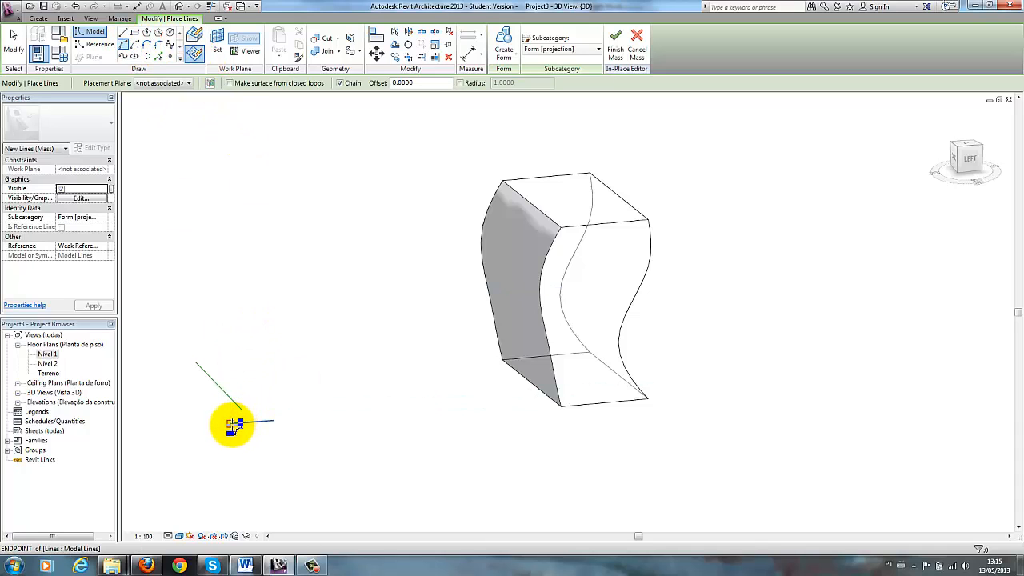
{"action": "left_click", "coordinate": [232, 423]}
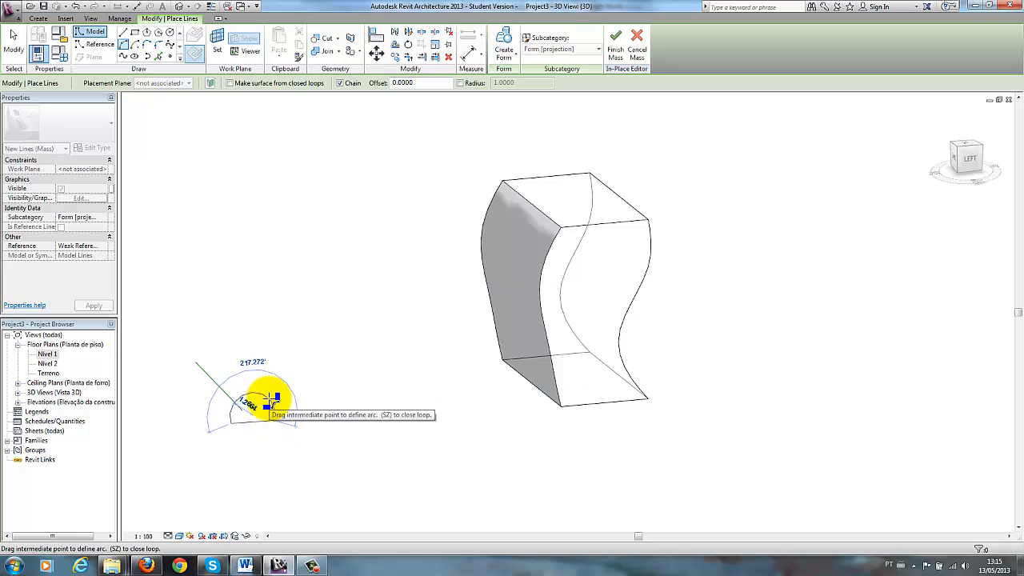
{"action": "left_click", "coordinate": [274, 392]}
Step: Draw a vertical model line about 6.7 long upward from the middle of the profile's base
{"action": "middle_click_drag", "start_coordinate": [304, 342], "coordinate": [288, 382], "text": "shift"}
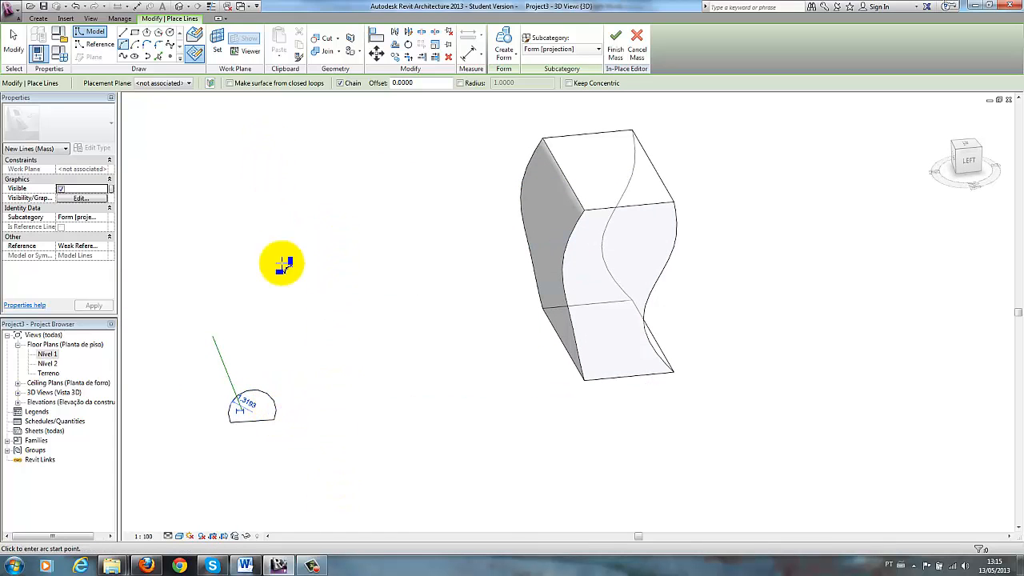
{"action": "left_click", "coordinate": [124, 33]}
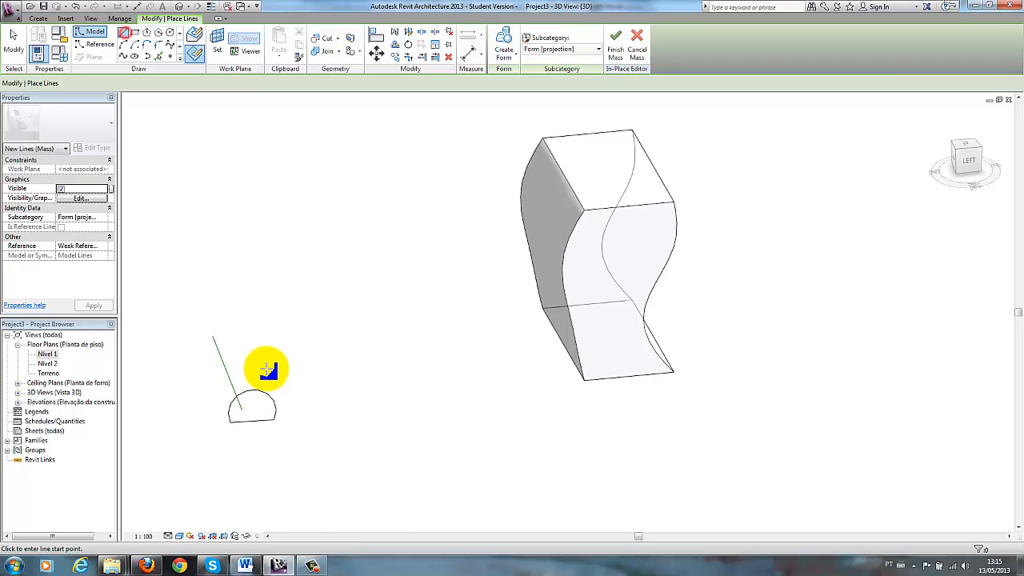
{"action": "left_click", "coordinate": [251, 419]}
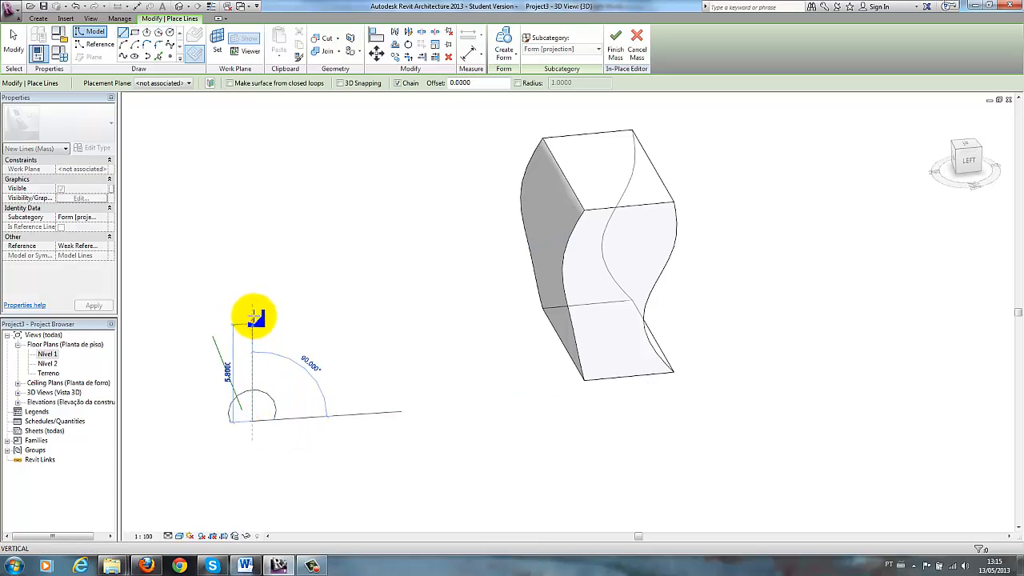
{"action": "left_click", "coordinate": [253, 310]}
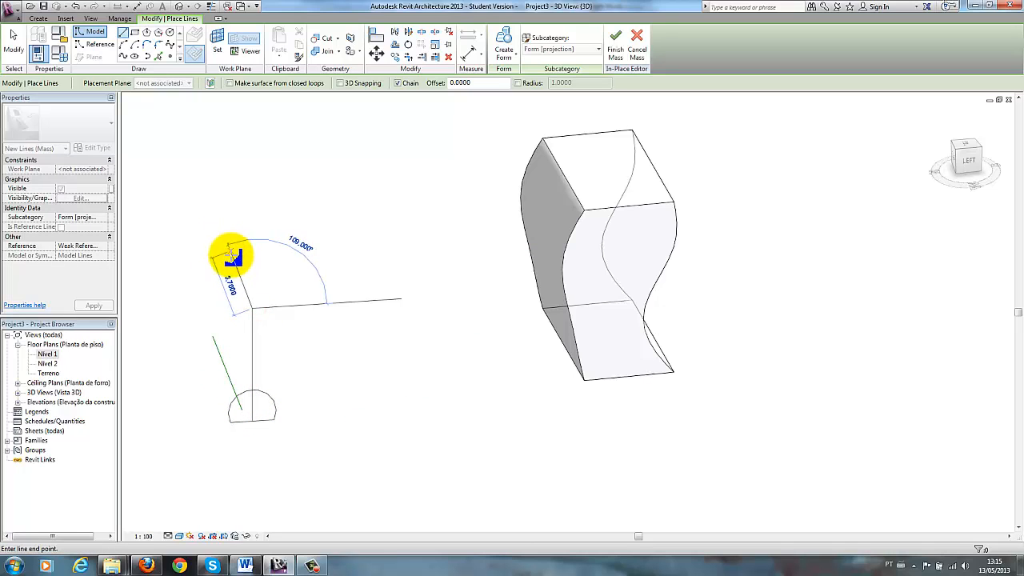
{"action": "key", "text": "Escape"}
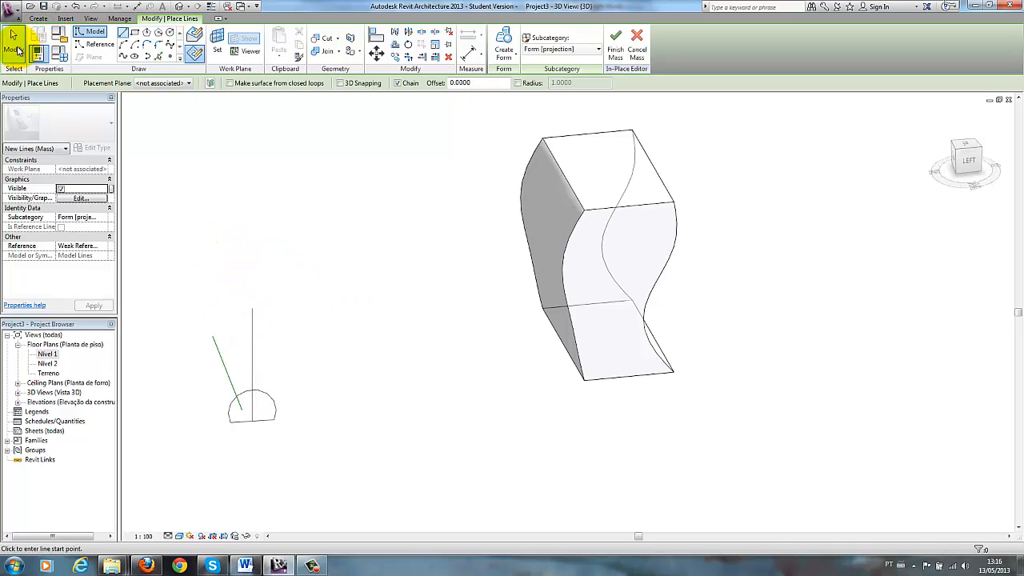
{"action": "left_click", "coordinate": [13, 35]}
Step: Move the vertical line outside the profile to about 3.8 from the reference line's end, unjoining it from the base
{"action": "left_click", "coordinate": [253, 409]}
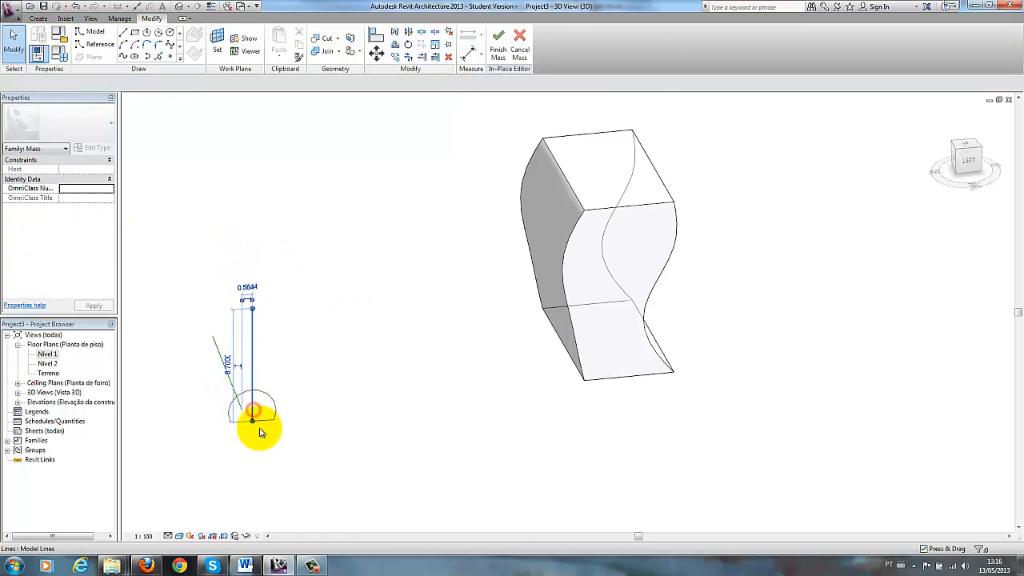
{"action": "left_click_drag", "start_coordinate": [252, 409], "coordinate": [311, 406]}
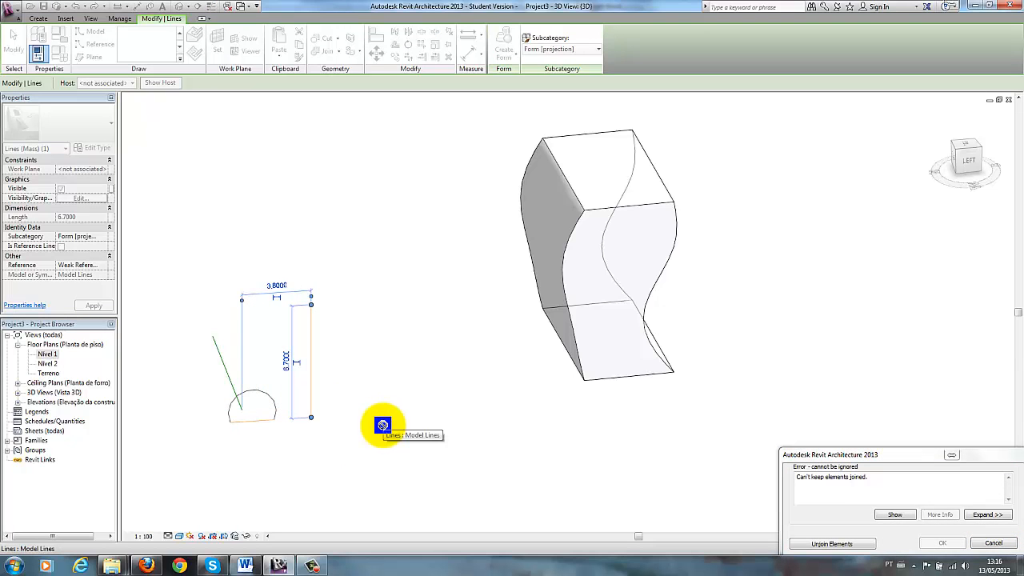
{"action": "left_click", "coordinate": [824, 546]}
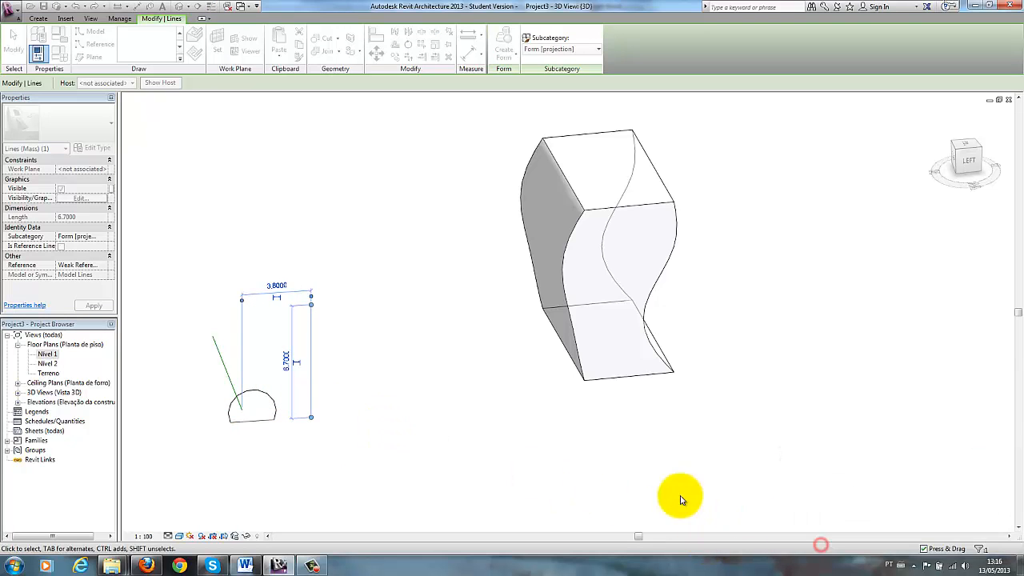
{"action": "left_click", "coordinate": [373, 457]}
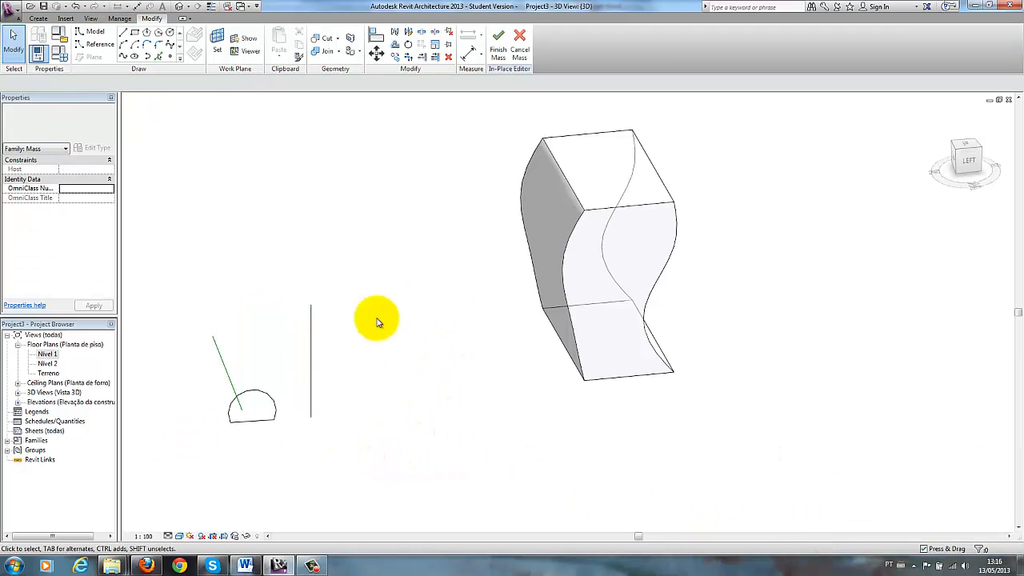
Step: Create a revolved solid form from the dome-shaped profile and the vertical axis line
{"action": "mouse_move", "coordinate": [344, 377]}
{"action": "middle_mouse_down", "text": "shift"}
{"action": "mouse_move", "coordinate": [403, 385]}
{"action": "mouse_move", "coordinate": [342, 382]}
{"action": "middle_mouse_up", "text": "shift"}
{"action": "mouse_move", "coordinate": [343, 382]}
{"action": "left_mouse_down"}
{"action": "mouse_move", "coordinate": [263, 425]}
{"action": "mouse_move", "coordinate": [259, 487]}
{"action": "left_mouse_up"}
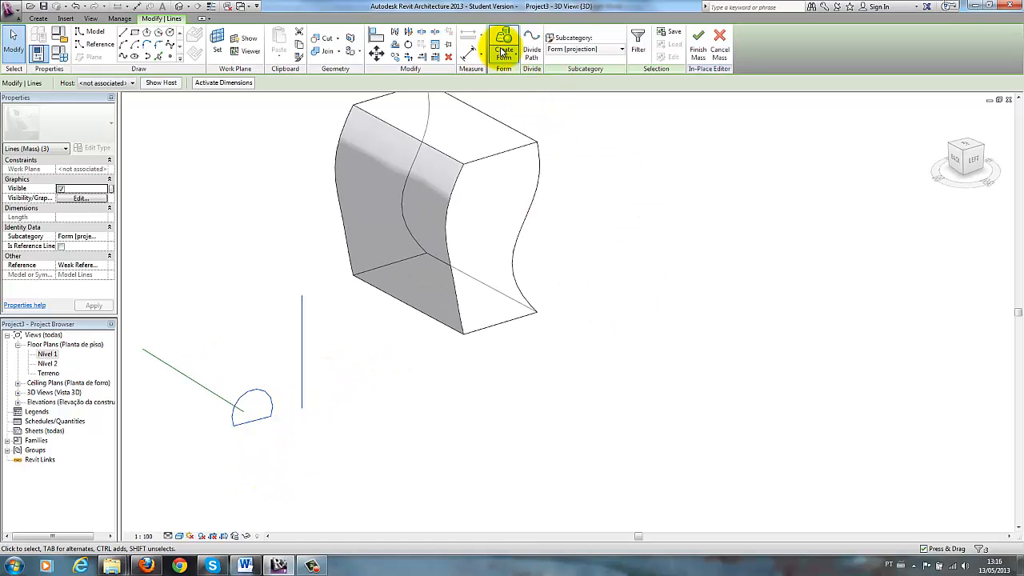
{"action": "left_click", "coordinate": [504, 41]}
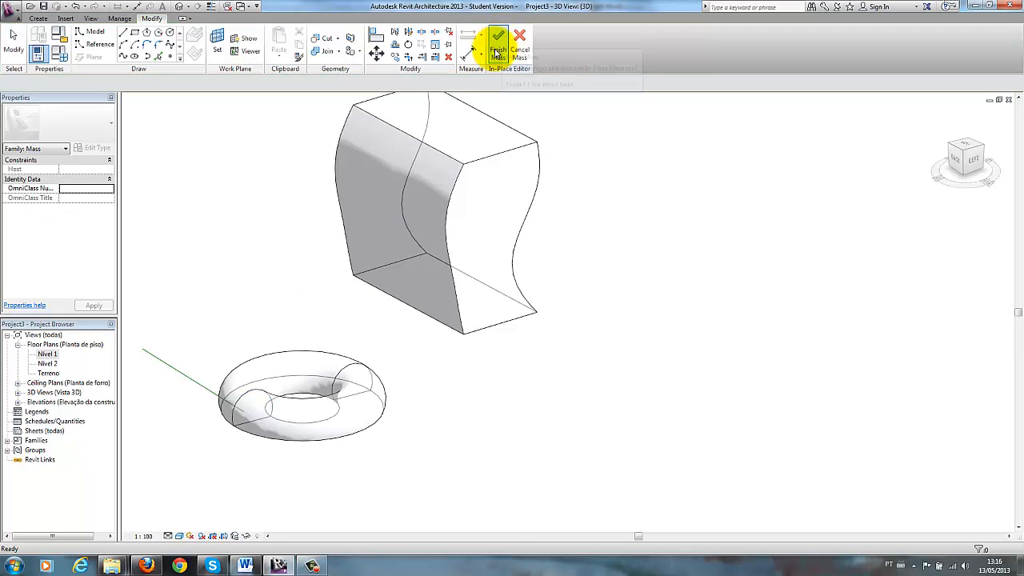
Step: Set the revolved form's end angle to 45°
{"action": "mouse_move", "coordinate": [229, 408]}
{"action": "middle_mouse_down", "text": "shift"}
{"action": "mouse_move", "coordinate": [416, 429]}
{"action": "mouse_move", "coordinate": [222, 425]}
{"action": "middle_mouse_up", "text": "shift"}
{"action": "scroll", "coordinate": [233, 417], "scroll_direction": "up", "scroll_amount": 2}
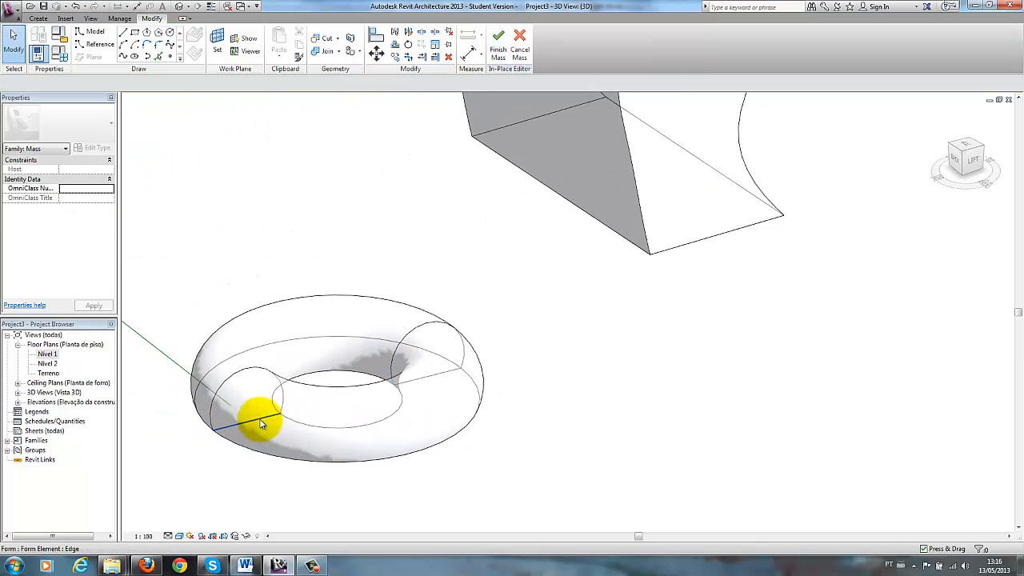
{"action": "left_click", "coordinate": [222, 424]}
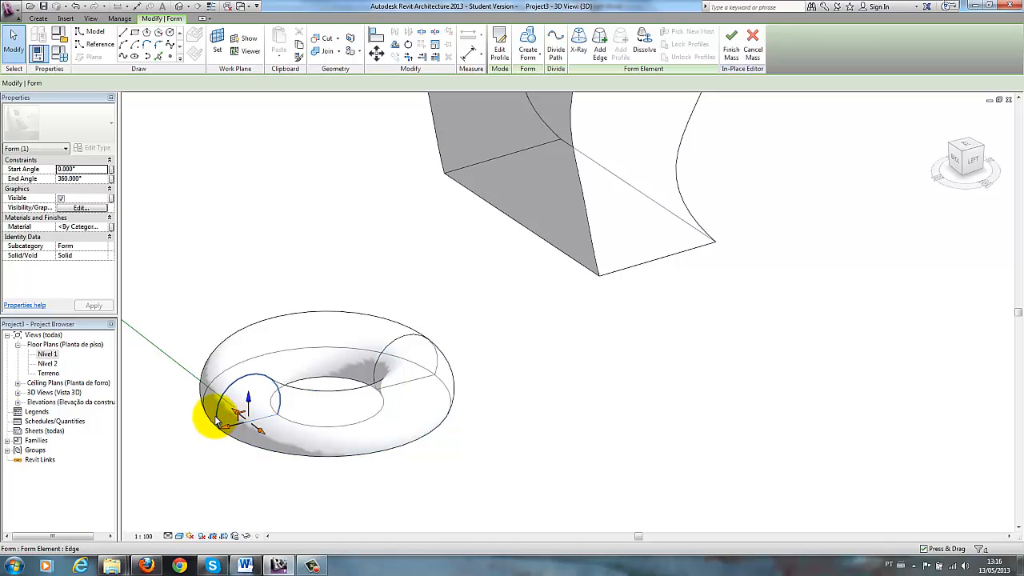
{"action": "left_click", "coordinate": [80, 168]}
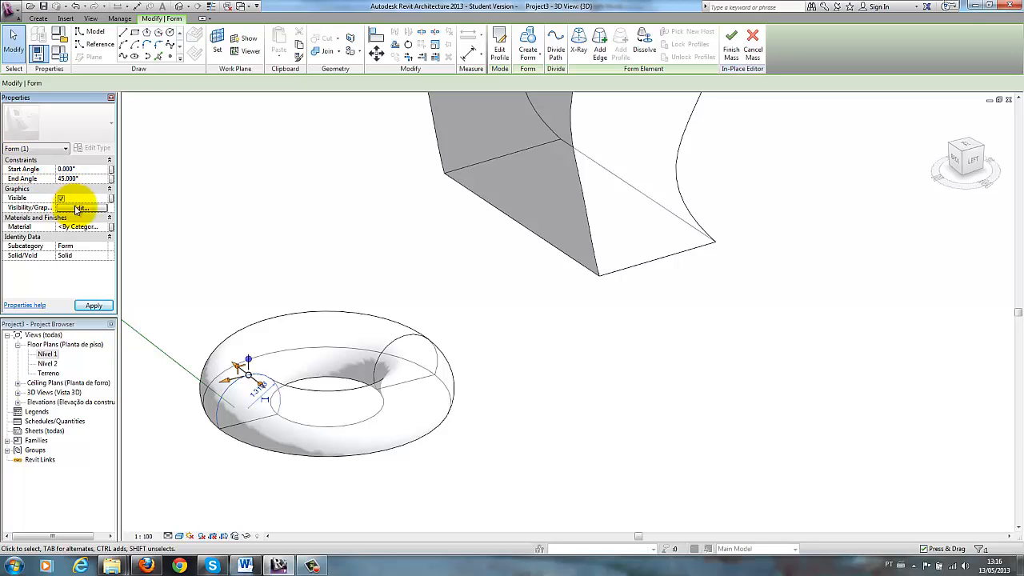
{"action": "left_click", "coordinate": [94, 306]}
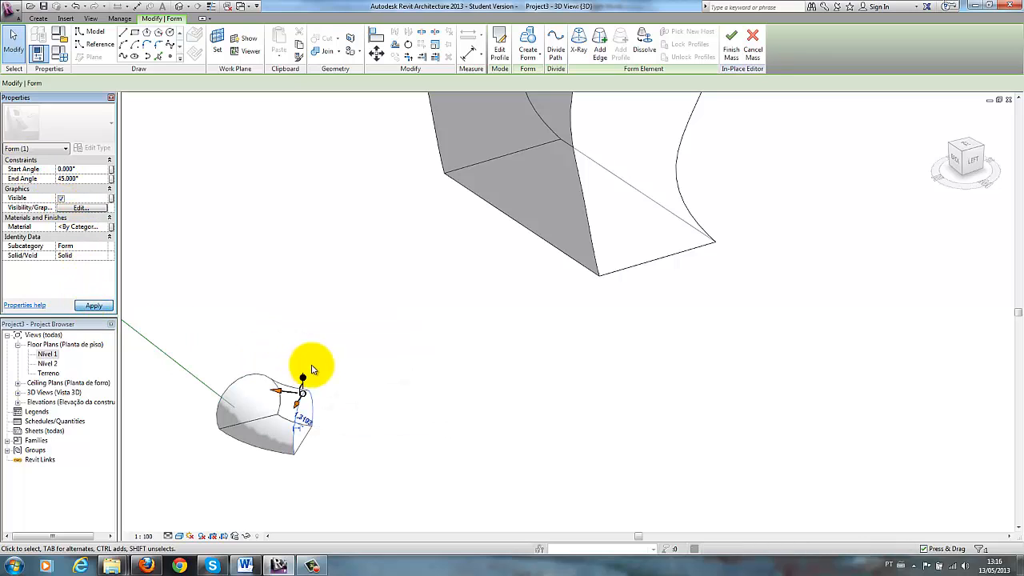
{"action": "middle_click_drag", "start_coordinate": [365, 366], "coordinate": [328, 384], "text": "shift"}
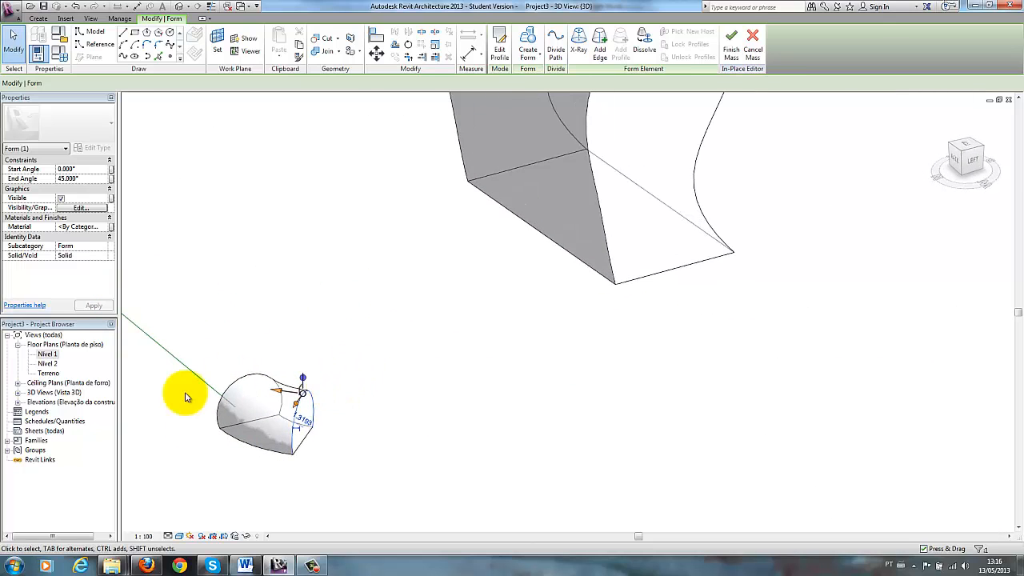
{"action": "left_click", "coordinate": [301, 430]}
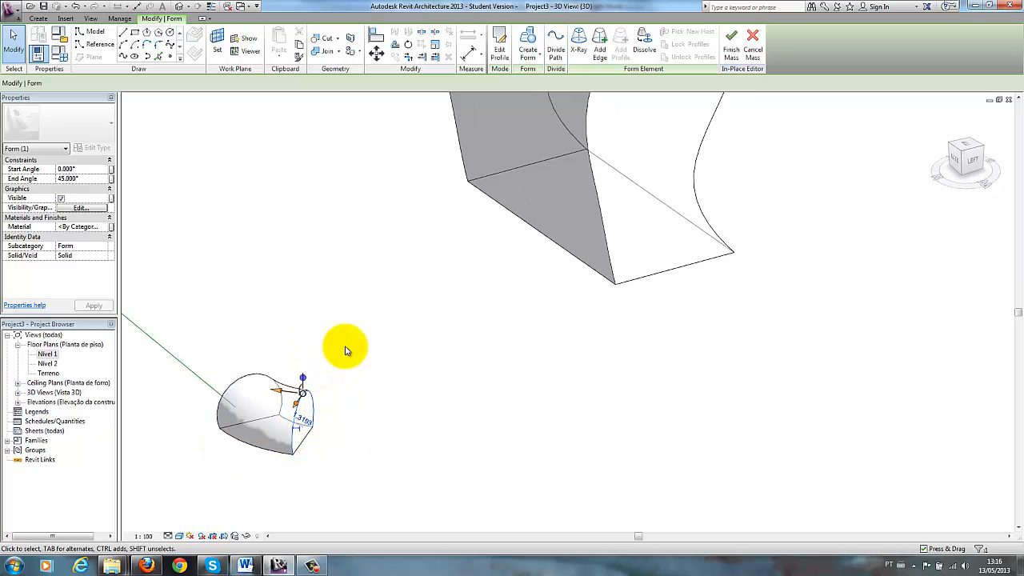
{"action": "left_click", "coordinate": [244, 382]}
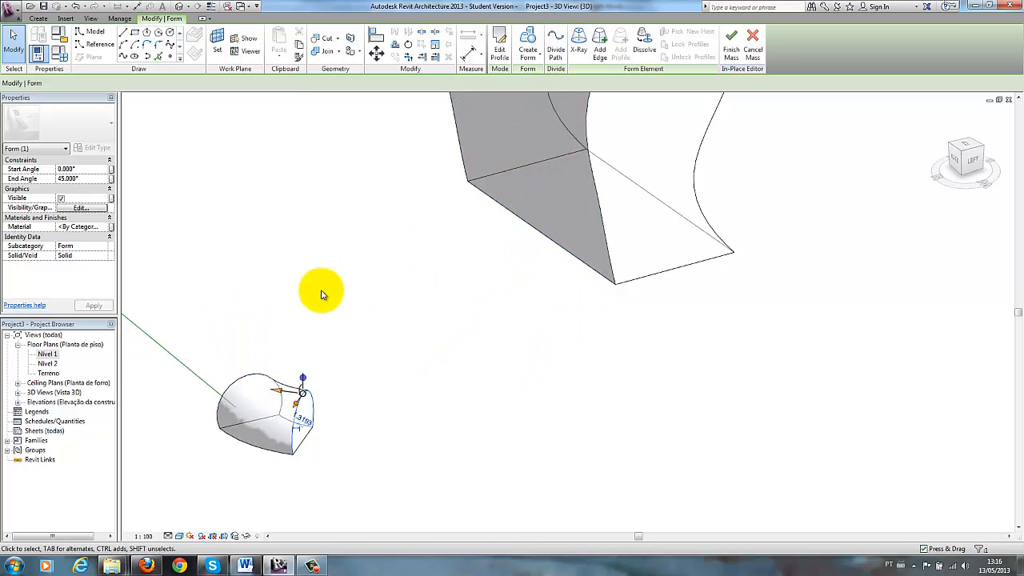
{"action": "middle_click_drag", "start_coordinate": [442, 288], "coordinate": [331, 279]}
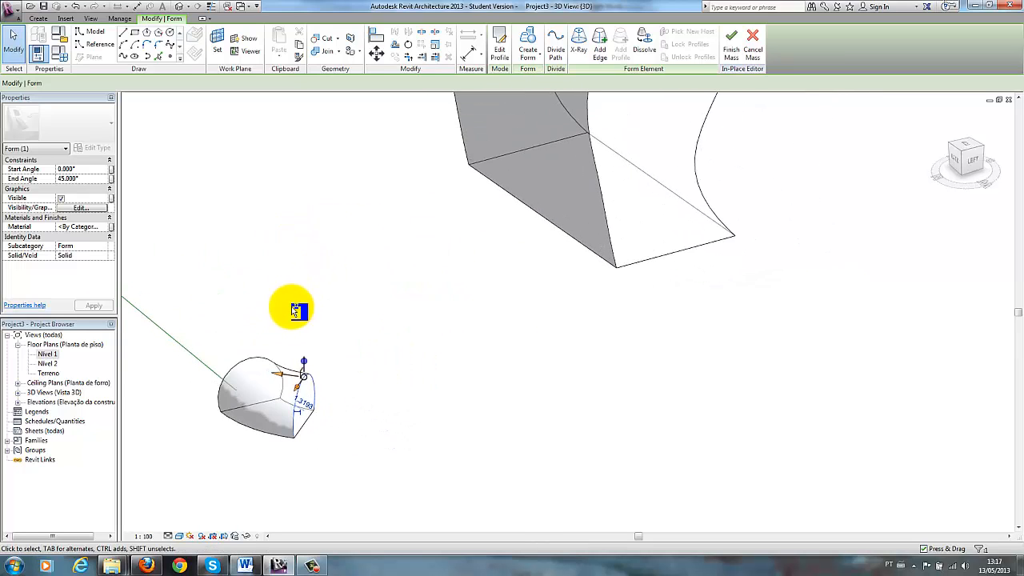
Step: Undo the end angle change and the revolved form, and remove the vertical axis line, leaving the profile and reference line
{"action": "key", "text": "ctrl+z"}
{"action": "key", "text": "ctrl+z"}
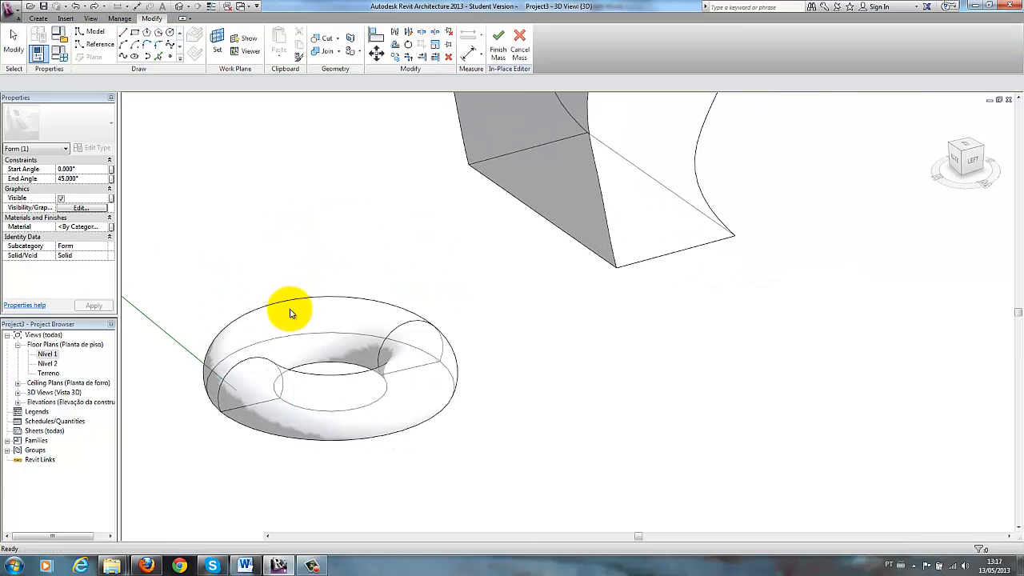
{"action": "left_click", "coordinate": [307, 395]}
{"action": "left_click", "coordinate": [275, 428], "text": "ctrl"}
{"action": "key", "text": "Delete"}
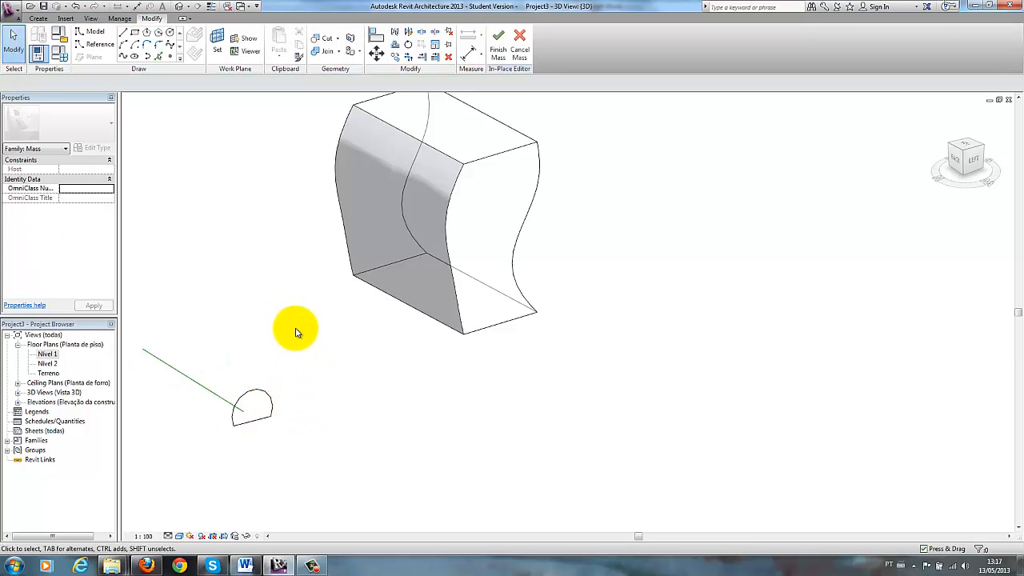
Step: Set the work plane to Level : Nivel 1
{"action": "middle_click_drag", "start_coordinate": [296, 328], "coordinate": [253, 403], "text": "shift"}
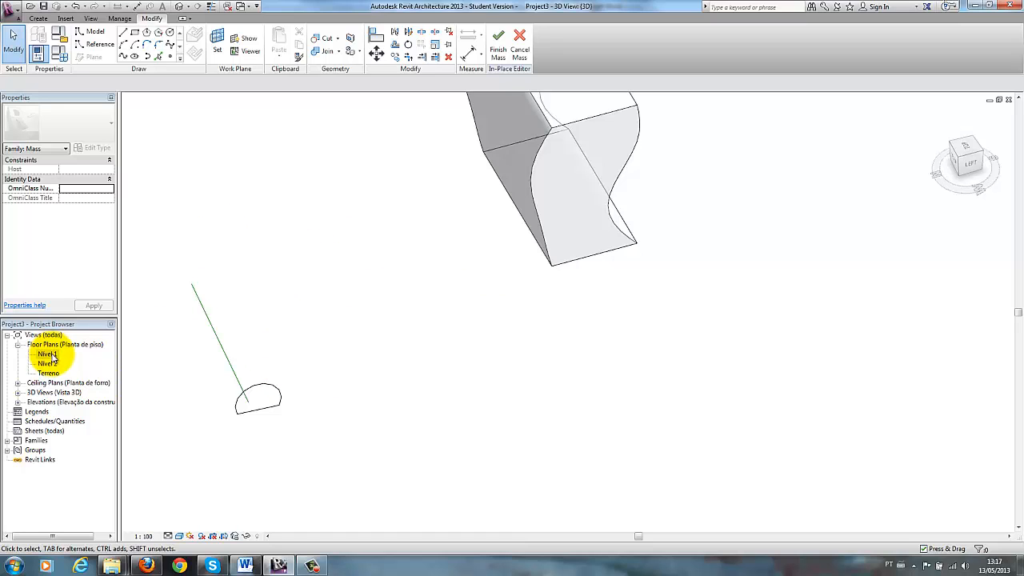
{"action": "left_click", "coordinate": [217, 42]}
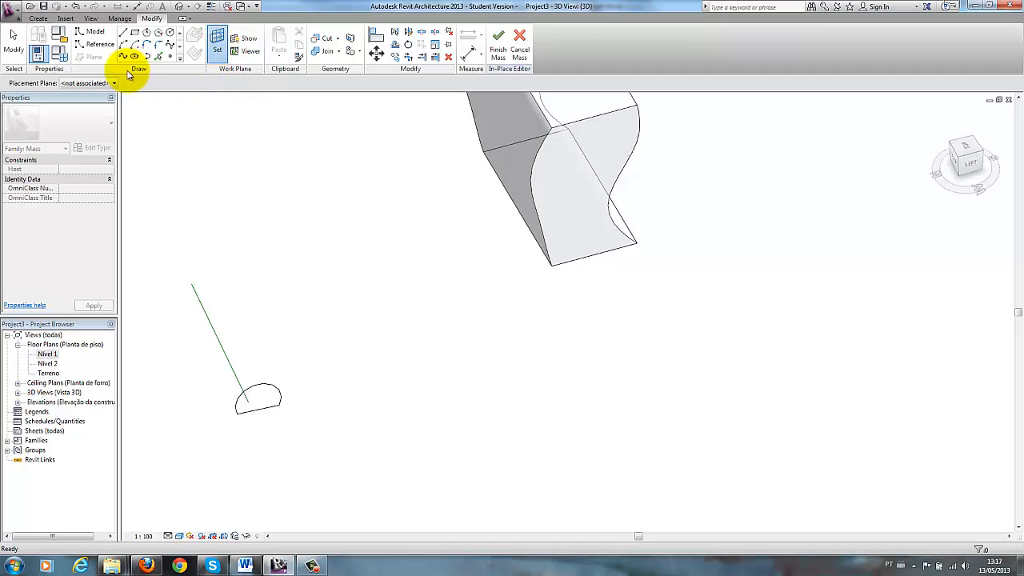
{"action": "left_click", "coordinate": [107, 84]}
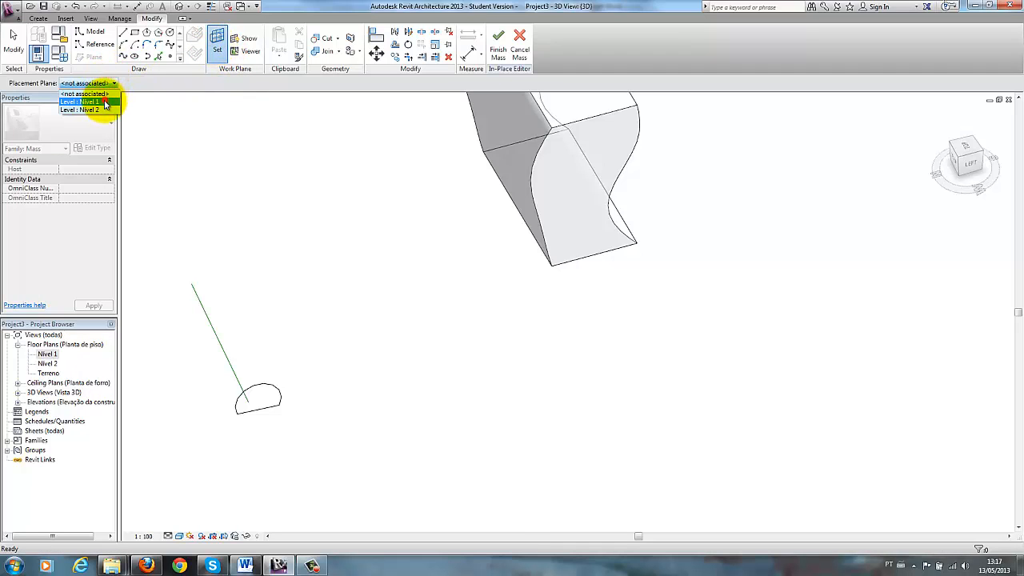
{"action": "left_click", "coordinate": [80, 102]}
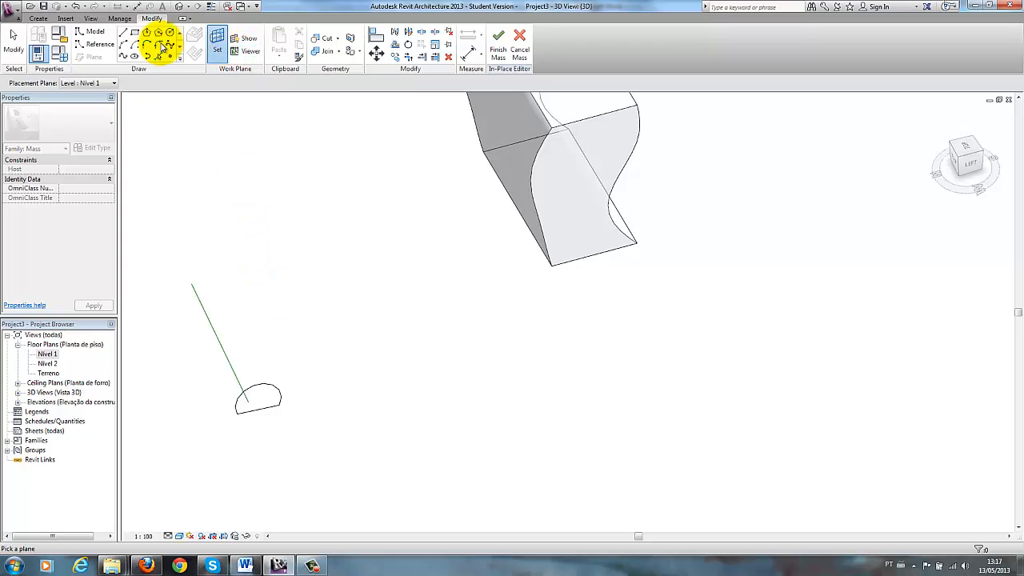
Step: Draw an open, winding spline with eight control points on Nivel 1, beside the dome-shaped profile and the reference line
{"action": "left_click", "coordinate": [124, 60]}
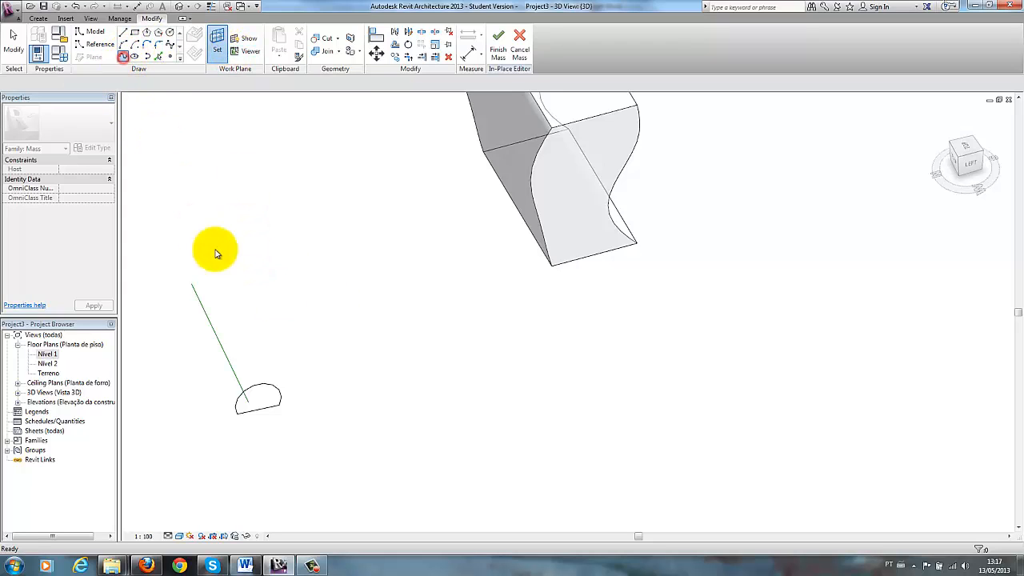
{"action": "left_click", "coordinate": [306, 348]}
{"action": "left_click", "coordinate": [339, 321]}
{"action": "left_click", "coordinate": [290, 293]}
{"action": "left_click", "coordinate": [289, 248]}
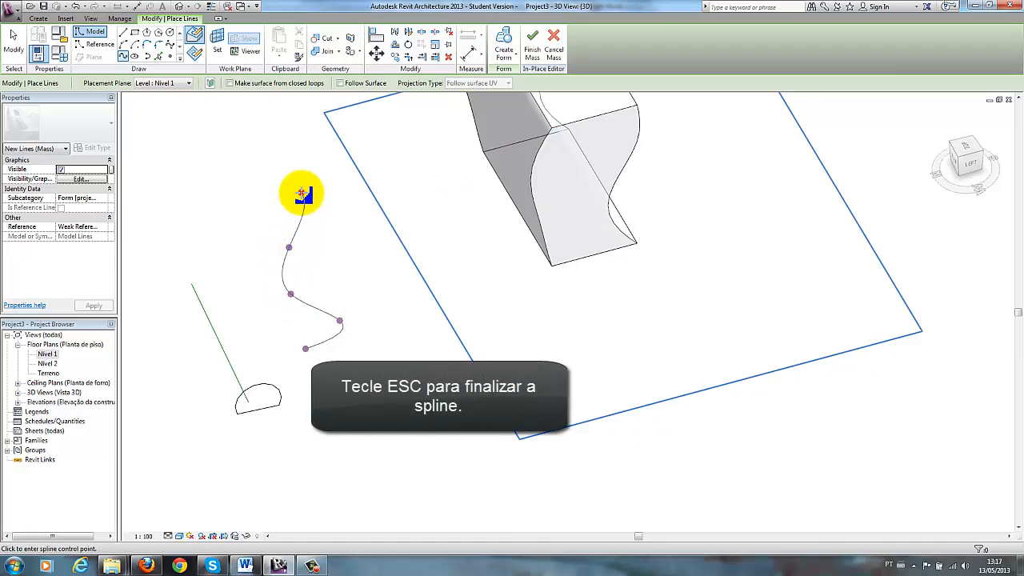
{"action": "left_click", "coordinate": [302, 193]}
{"action": "left_click", "coordinate": [248, 171]}
{"action": "left_click", "coordinate": [196, 219]}
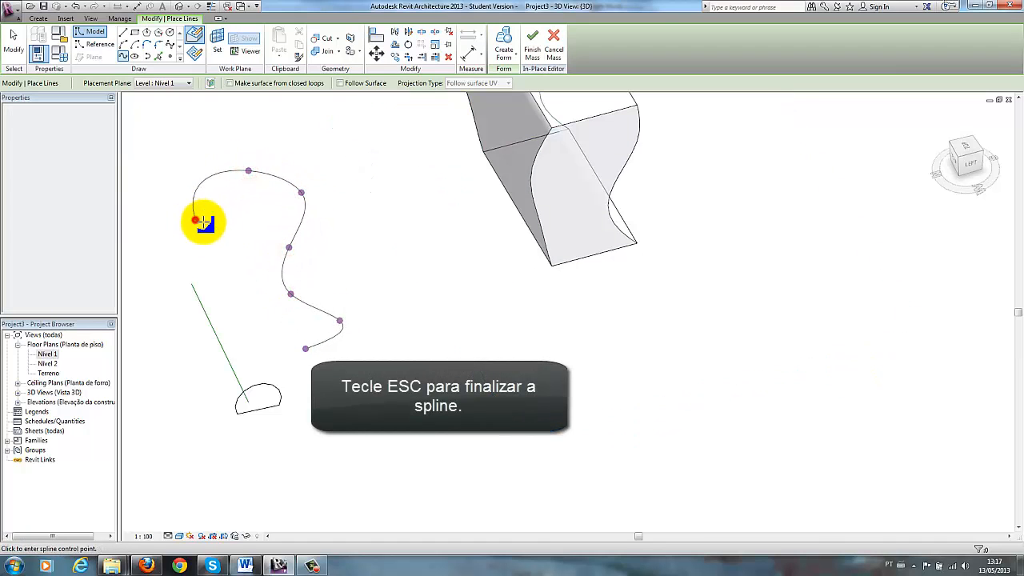
{"action": "left_click", "coordinate": [228, 279]}
{"action": "left_click", "coordinate": [252, 294]}
{"action": "key", "text": "Escape"}
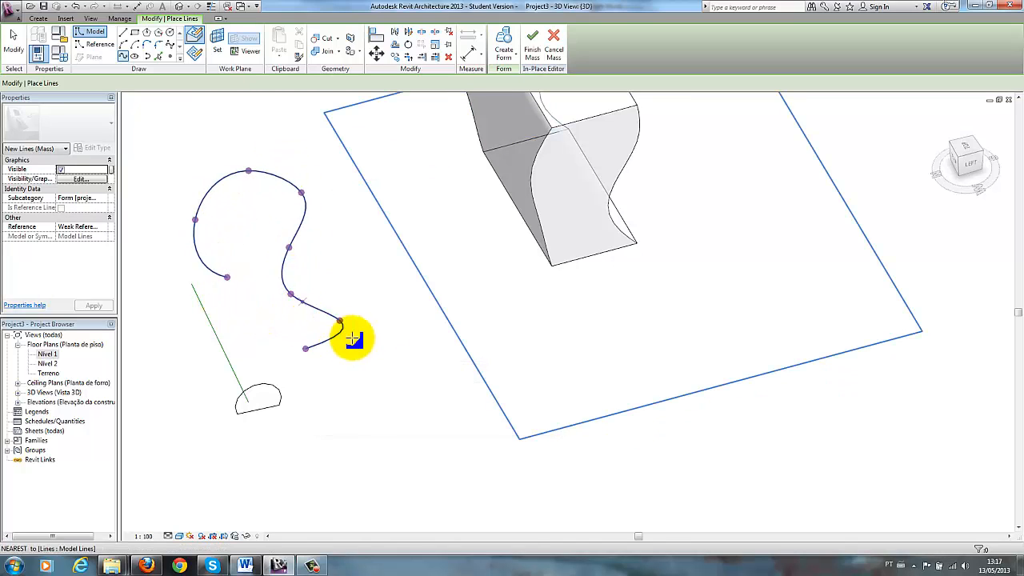
Step: Set the work plane to the reference point at the spline's fourth control point
{"action": "left_click", "coordinate": [290, 192]}
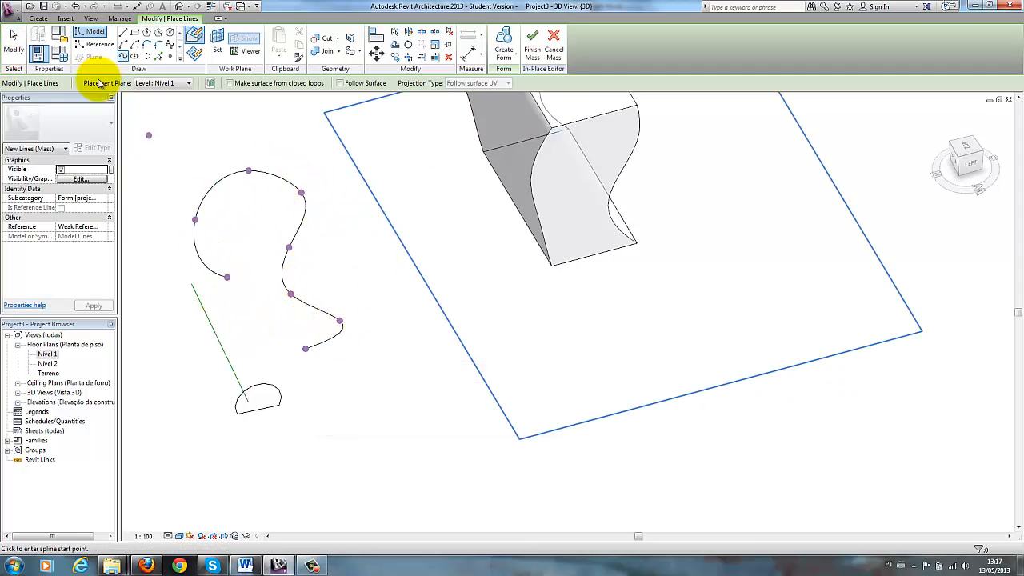
{"action": "mouse_move", "coordinate": [217, 164]}
{"action": "middle_mouse_down", "text": "shift"}
{"action": "mouse_move", "coordinate": [199, 142]}
{"action": "mouse_move", "coordinate": [199, 114]}
{"action": "mouse_move", "coordinate": [285, 231]}
{"action": "middle_mouse_up", "text": "shift"}
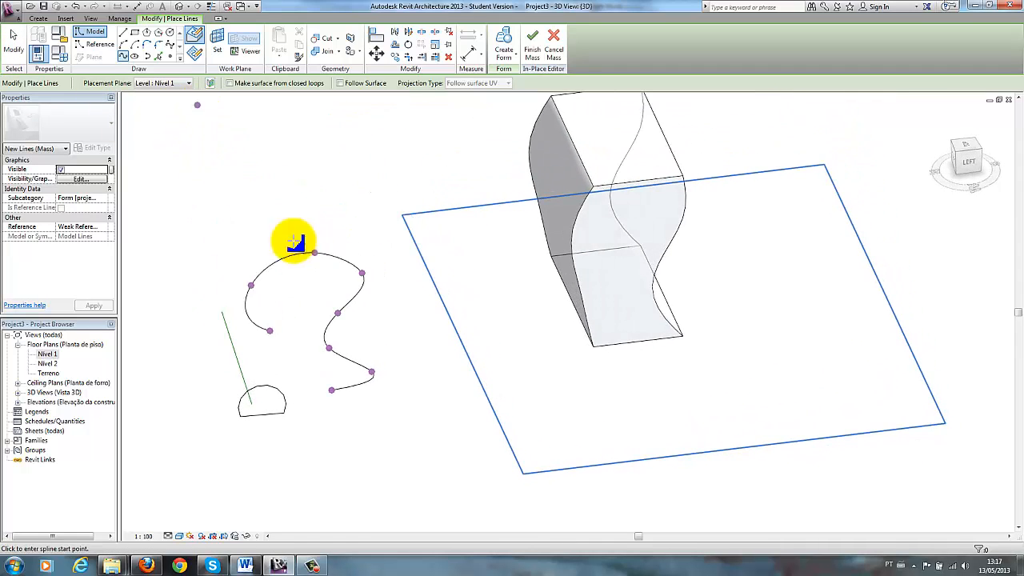
{"action": "scroll", "coordinate": [313, 286], "scroll_direction": "up", "scroll_amount": 5}
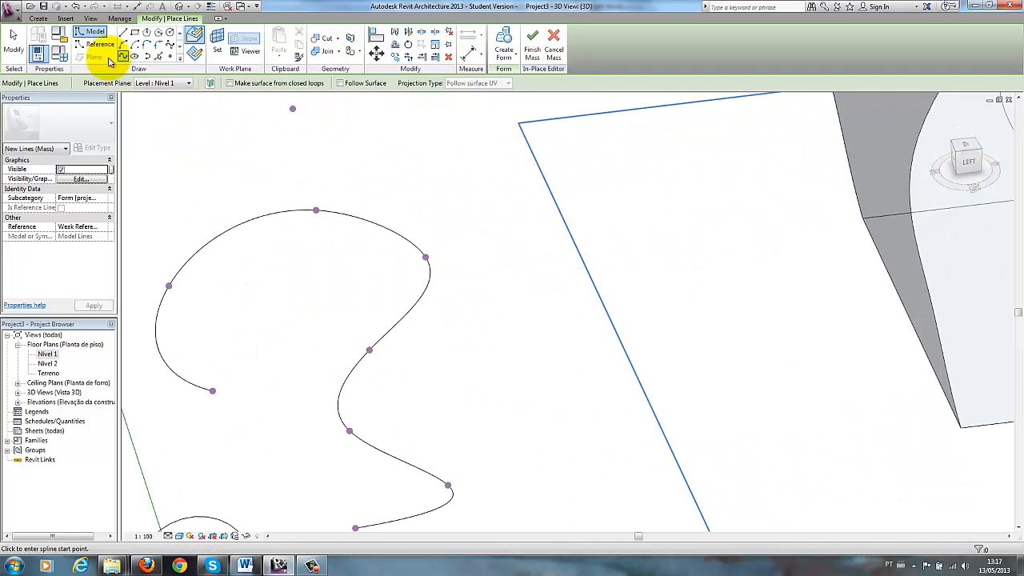
{"action": "left_click", "coordinate": [217, 47]}
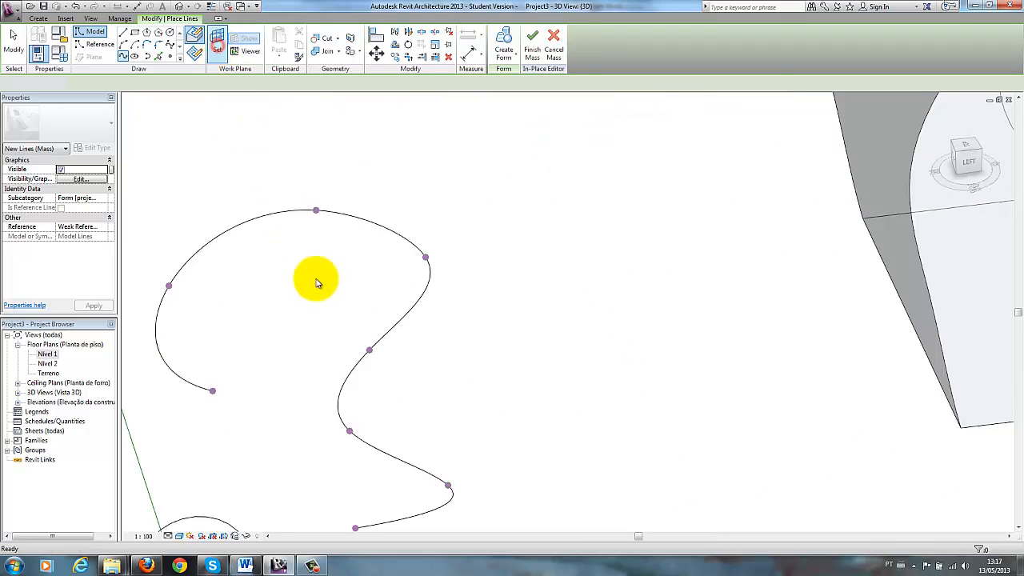
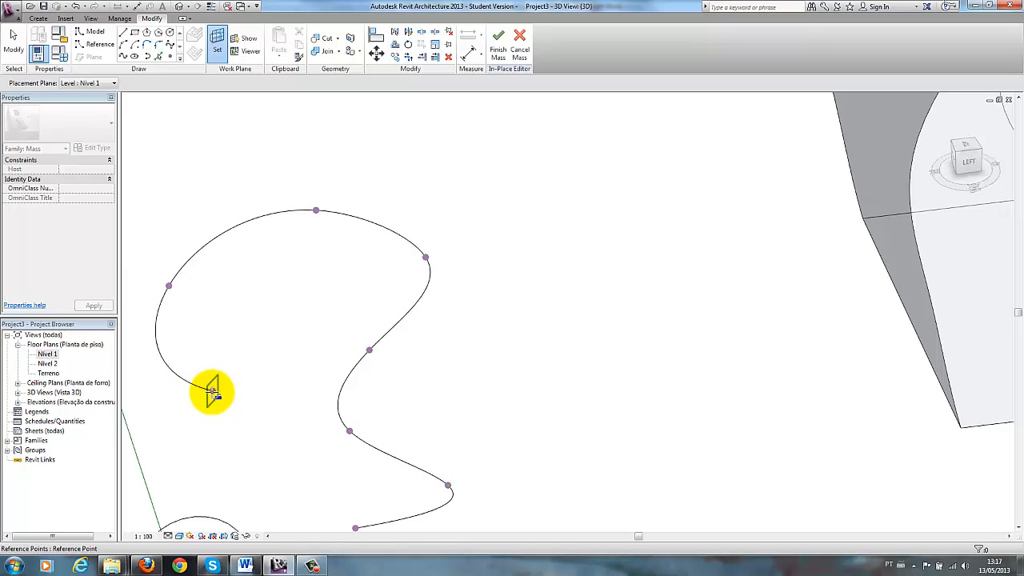
{"action": "left_click", "coordinate": [367, 354]}
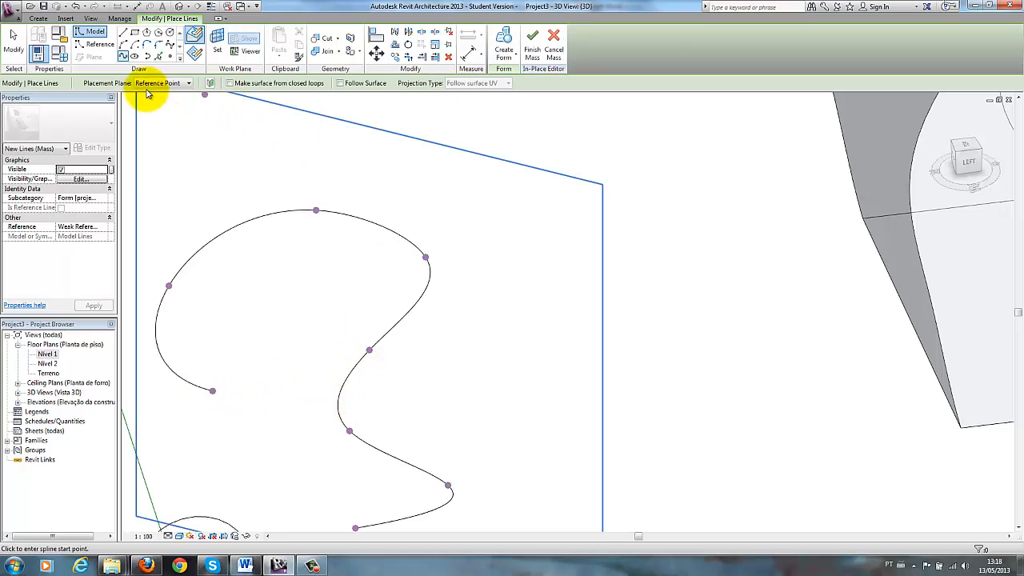
Step: Draw a model circle of radius about 0.4 centred on the spline's fourth control point
{"action": "left_click", "coordinate": [170, 36]}
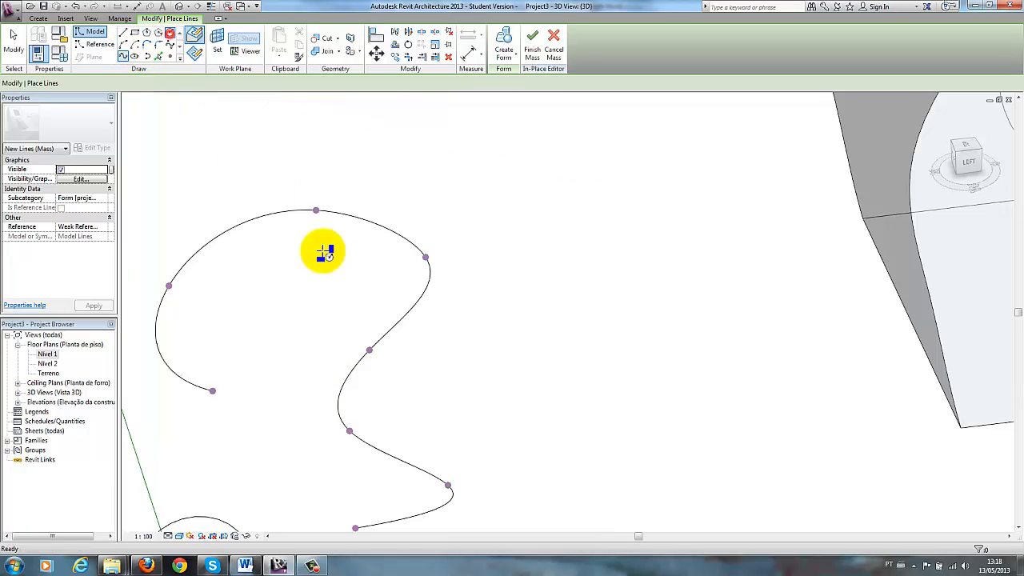
{"action": "left_click", "coordinate": [371, 352]}
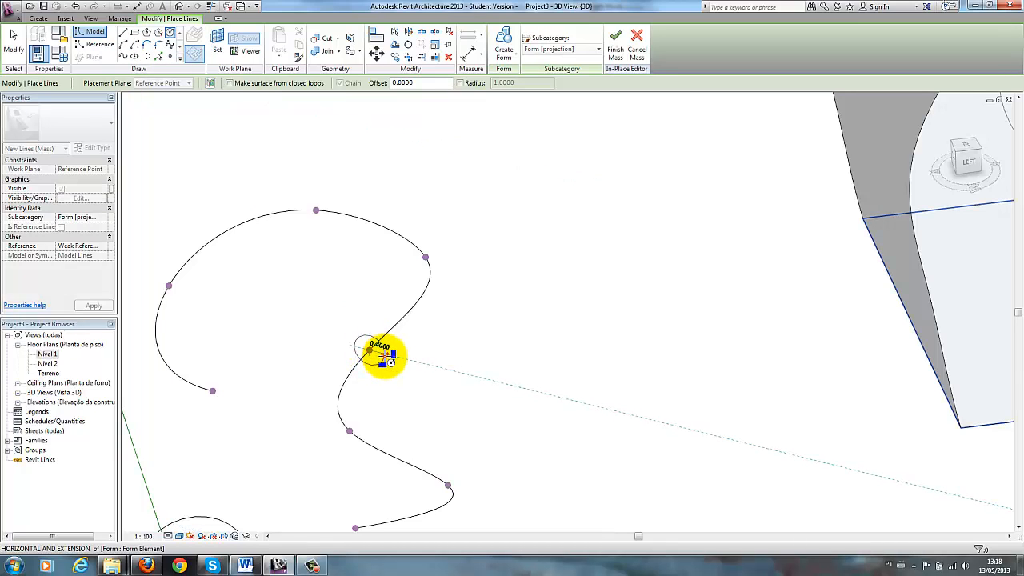
{"action": "left_click", "coordinate": [384, 356]}
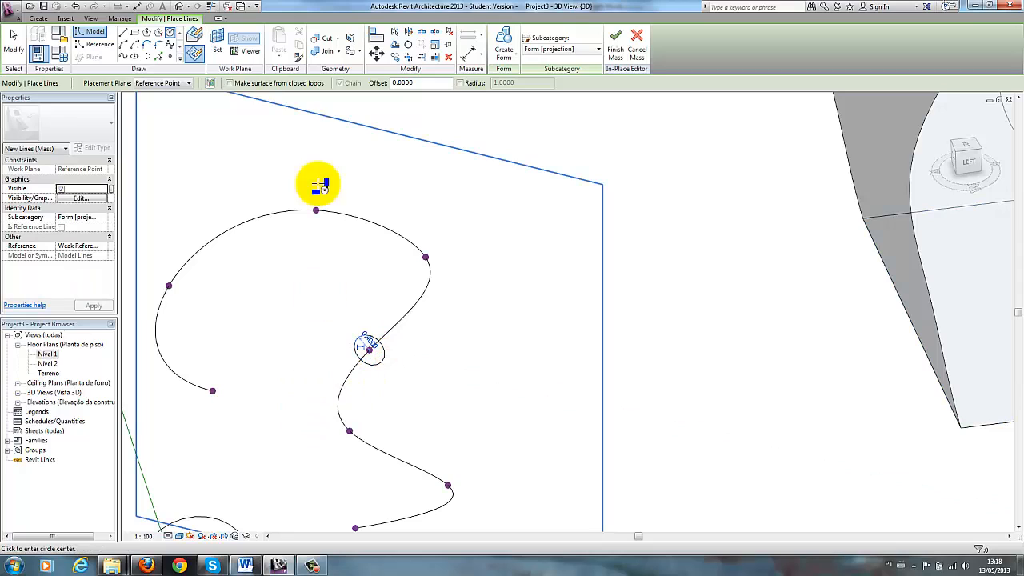
{"action": "key", "text": "Escape"}
{"action": "key", "text": "Escape"}
Step: Create a solid form by sweeping the circle along the spline, and undo the form
{"action": "left_click_drag", "start_coordinate": [485, 178], "coordinate": [307, 440]}
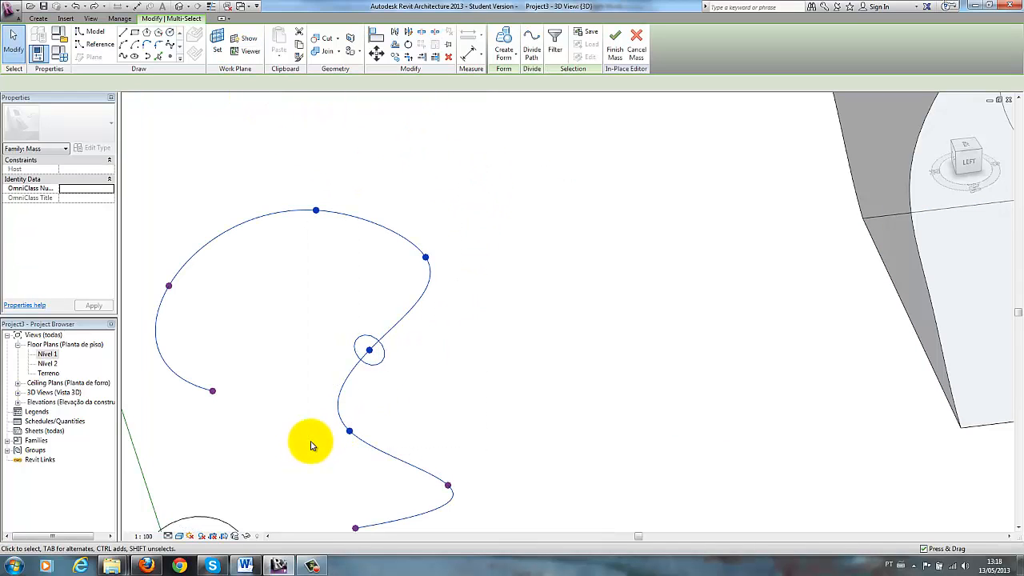
{"action": "left_click", "coordinate": [504, 40]}
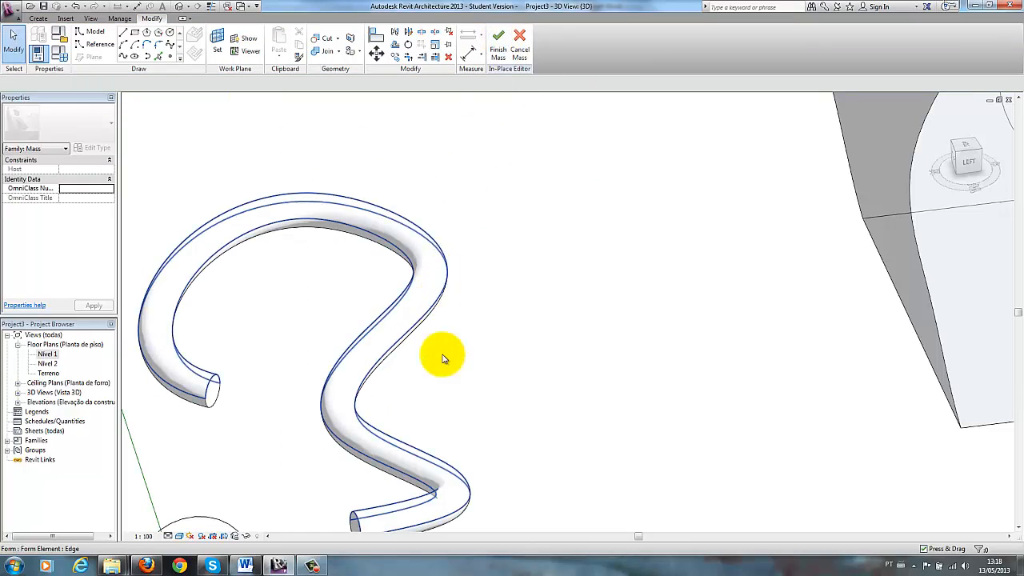
{"action": "middle_click_drag", "start_coordinate": [465, 370], "coordinate": [512, 216]}
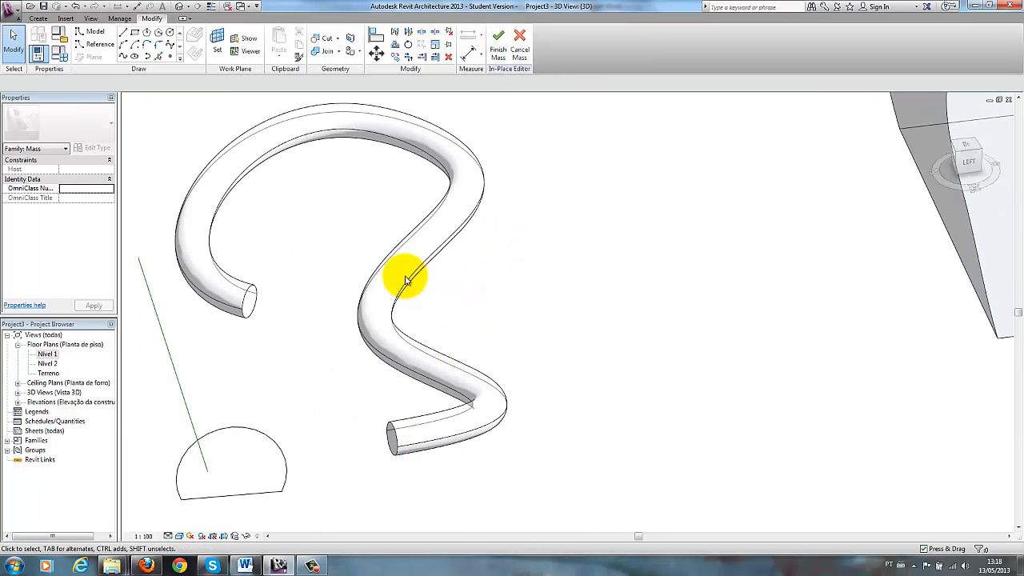
{"action": "left_click", "coordinate": [441, 216]}
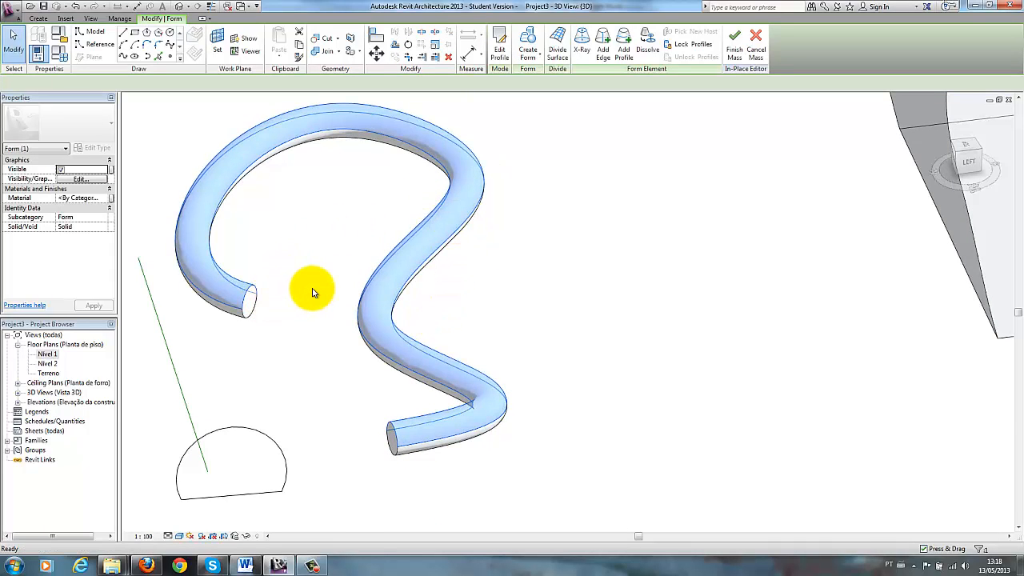
{"action": "key", "text": "ctrl+z"}
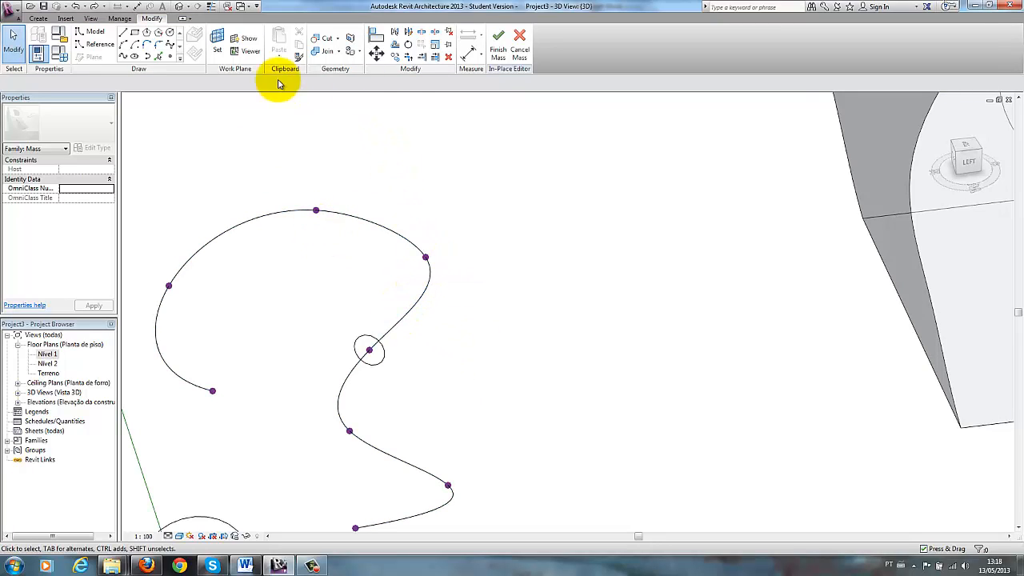
Step: Set the work plane to the reference point at the spline's fifth control point
{"action": "left_click", "coordinate": [425, 257]}
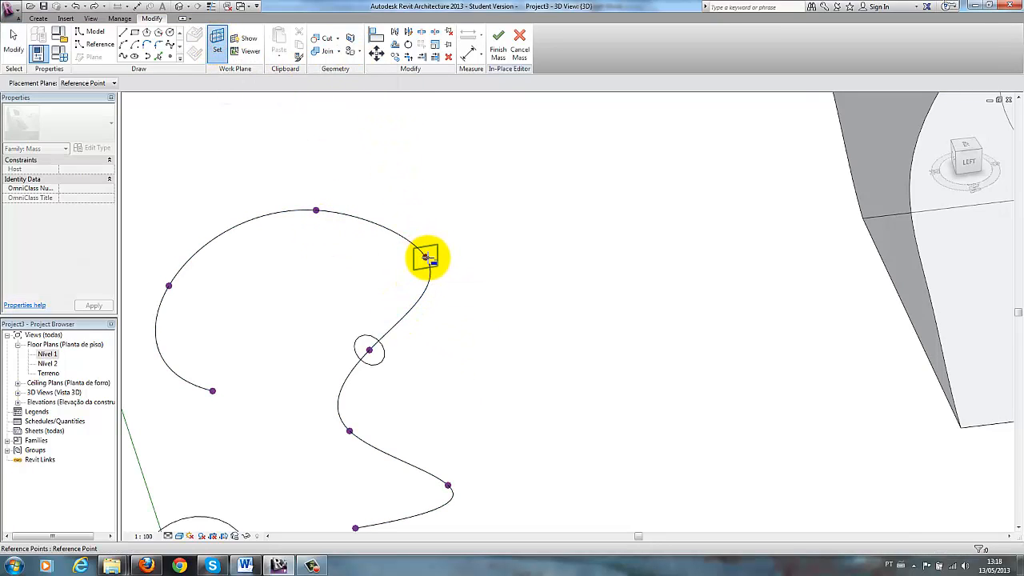
{"action": "key", "text": "Escape"}
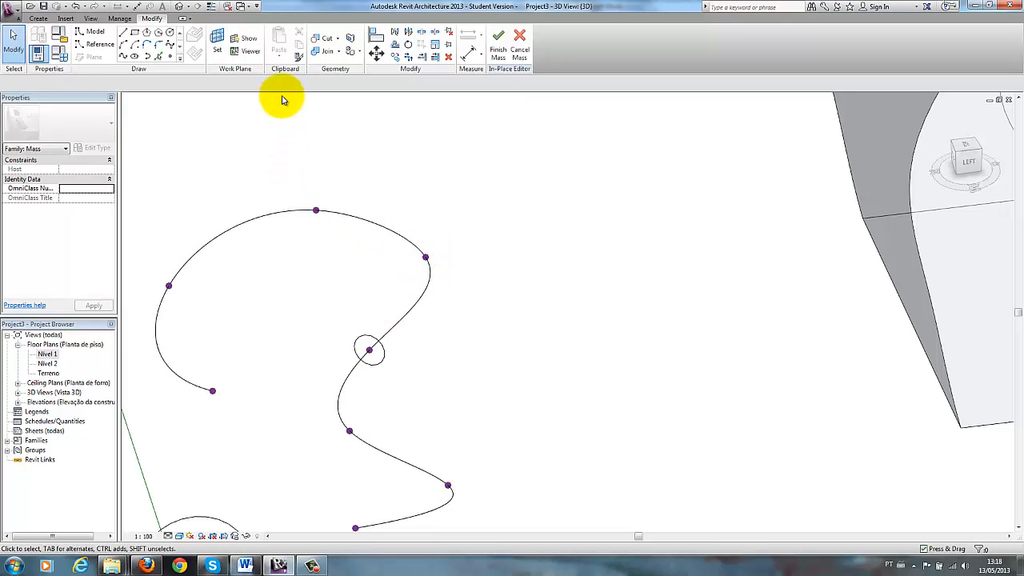
Step: Draw an inscribed 6-sided polygon of radius about 1.0 around the spline's fifth control point, and undo it
{"action": "left_click", "coordinate": [147, 36]}
{"action": "left_click", "coordinate": [426, 257]}
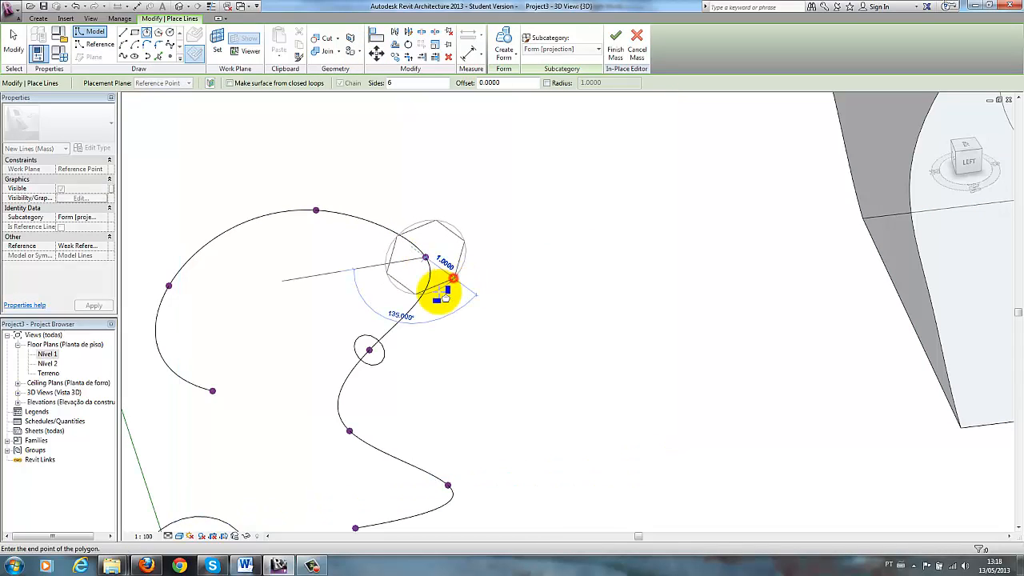
{"action": "left_click", "coordinate": [449, 285]}
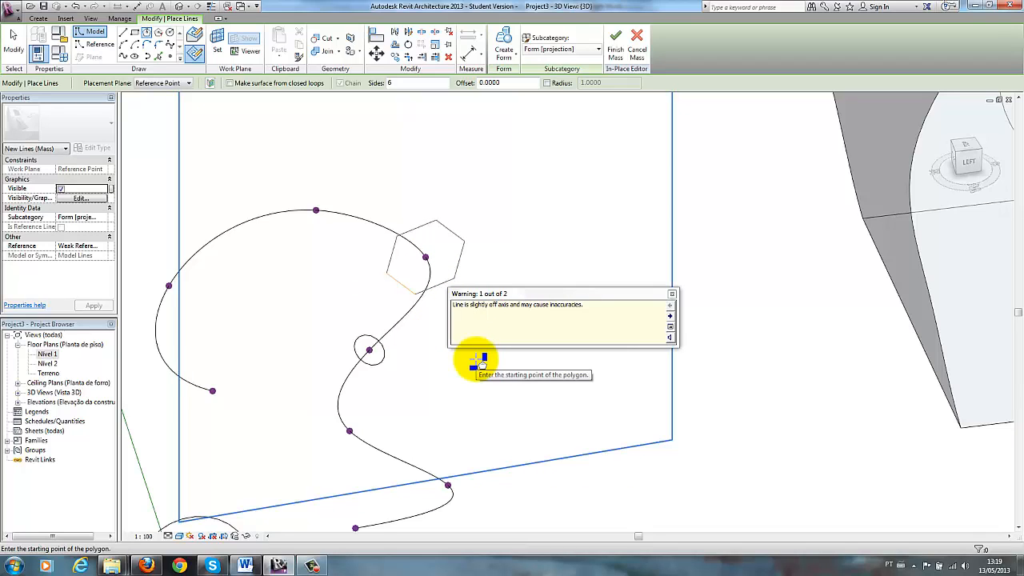
{"action": "key", "text": "ctrl+z"}
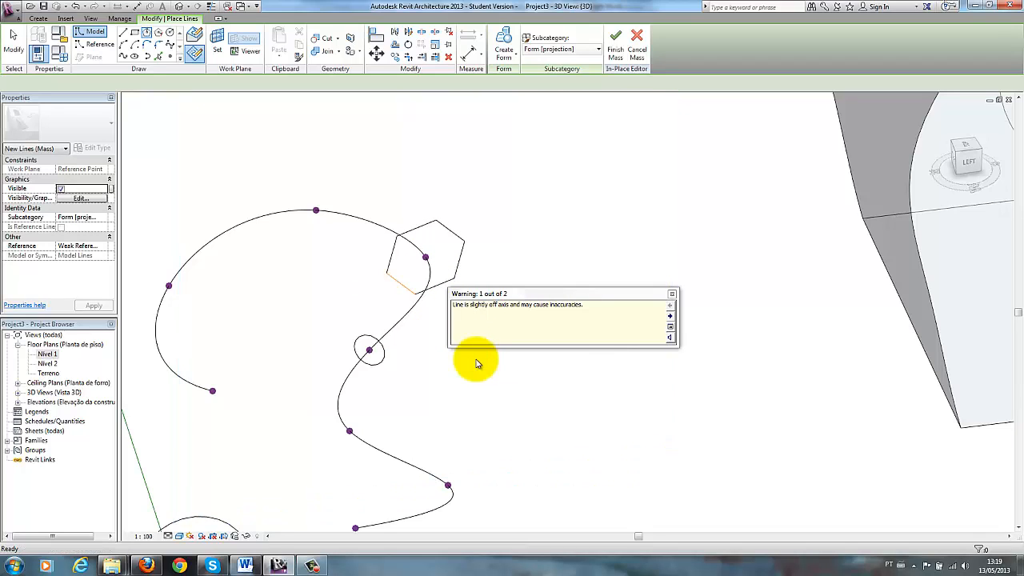
Step: Draw a smaller circumscribed 6-sided polygon centred on the spline's fifth control point, and dismiss the off-axis warning
{"action": "left_click", "coordinate": [136, 57]}
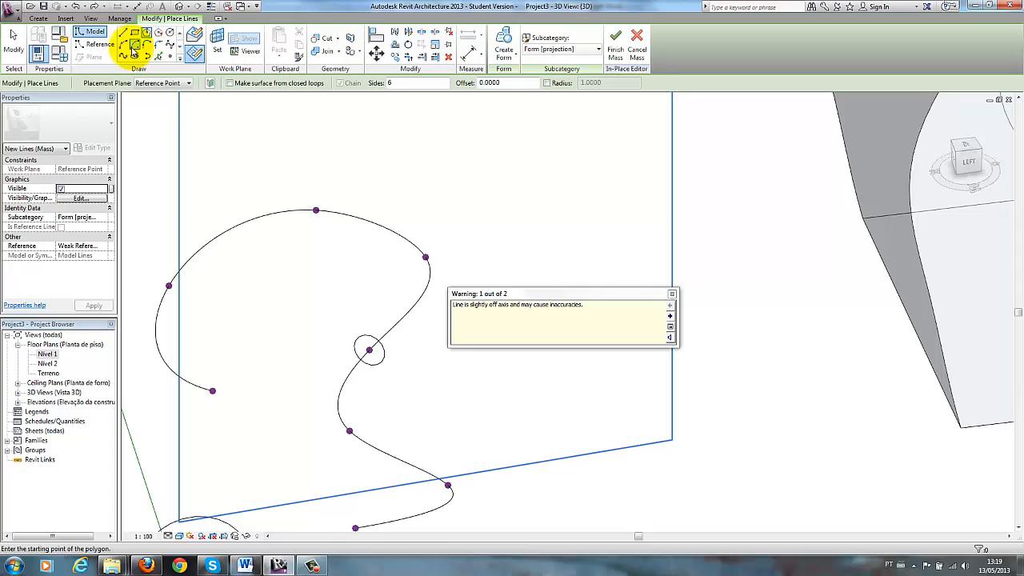
{"action": "left_click", "coordinate": [427, 257]}
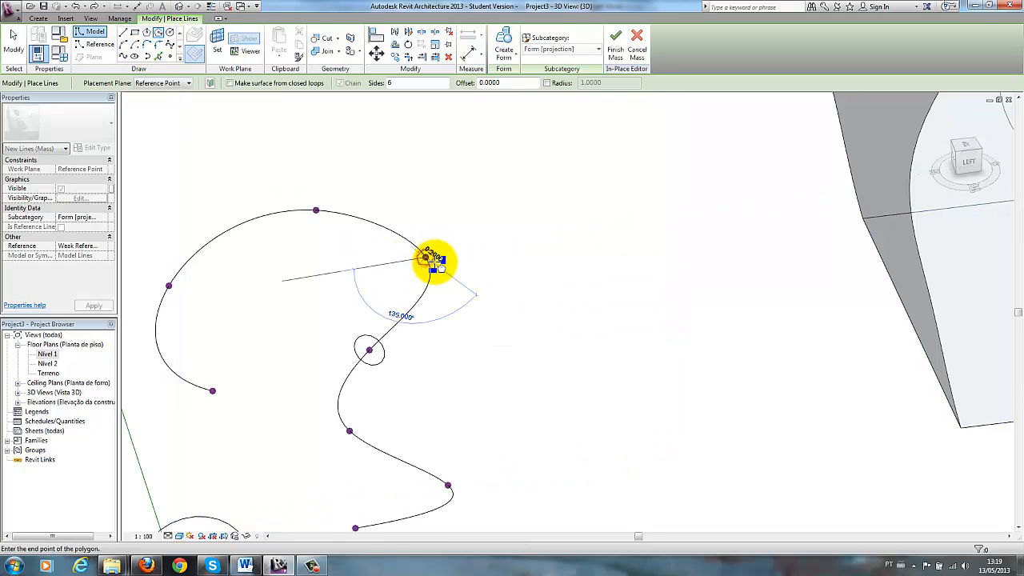
{"action": "left_click", "coordinate": [436, 264]}
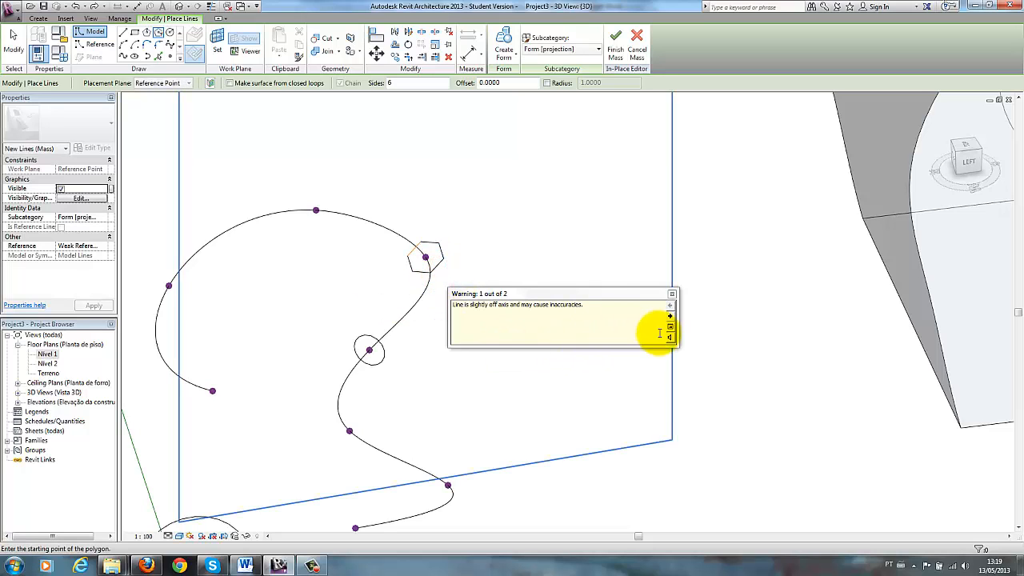
{"action": "left_click", "coordinate": [672, 293]}
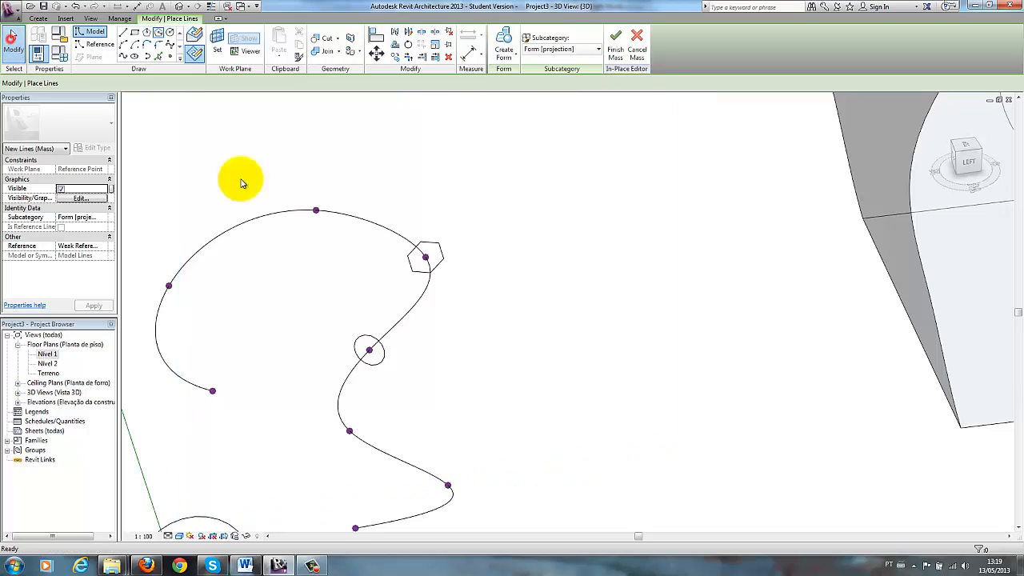
{"action": "left_click", "coordinate": [13, 44]}
Step: Try to create a form from the spline with the circle and hexagon as profiles
{"action": "left_click_drag", "start_coordinate": [476, 199], "coordinate": [341, 416]}
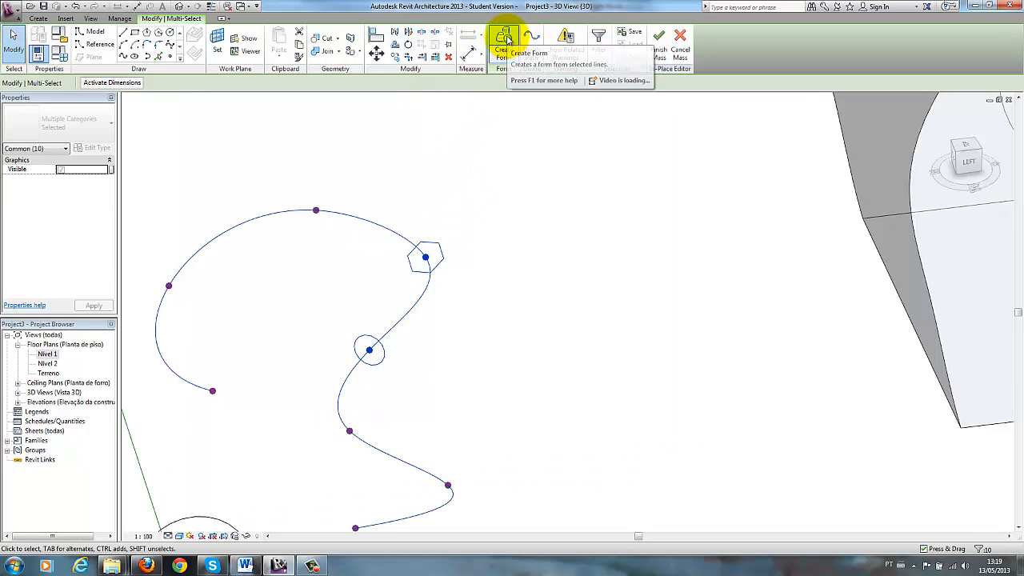
{"action": "left_click", "coordinate": [506, 38]}
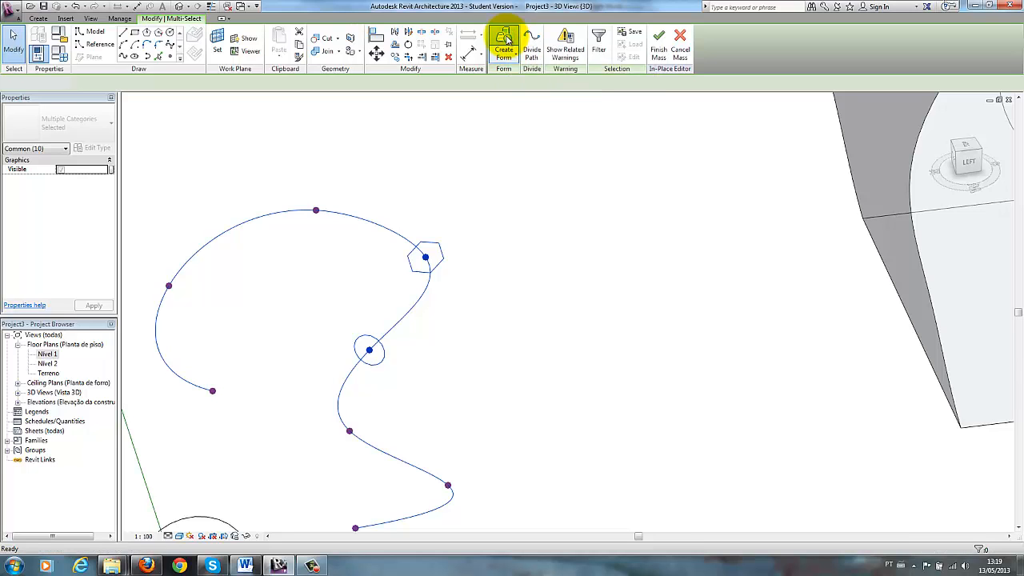
{"action": "middle_click_drag", "start_coordinate": [498, 353], "coordinate": [441, 343], "text": "shift"}
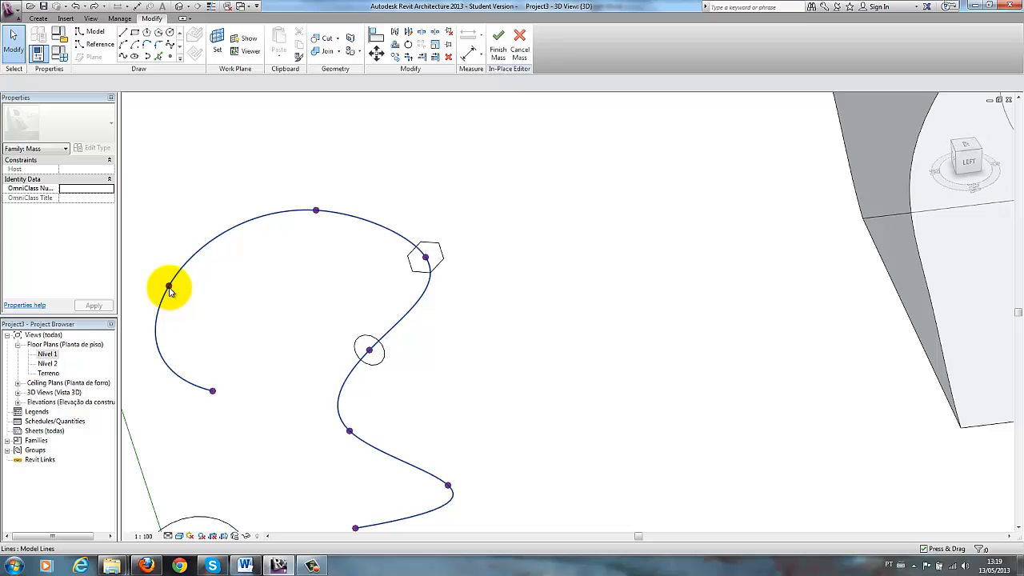
Step: Set the work plane to the spline's seventh control point and draw an ellipse centred there with semi-axes of about 0.7 and 1.4
{"action": "left_click", "coordinate": [218, 50]}
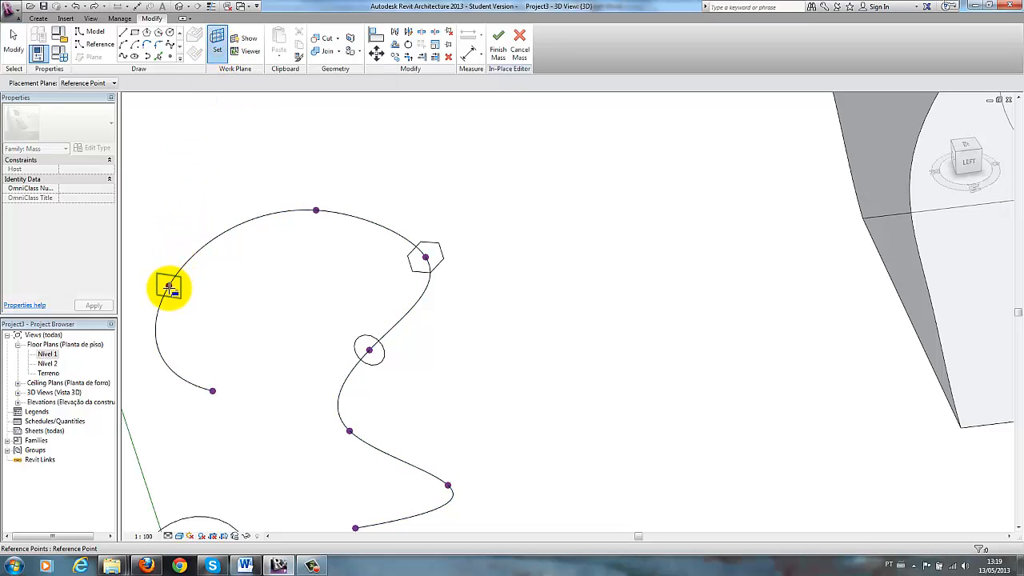
{"action": "left_click", "coordinate": [169, 287]}
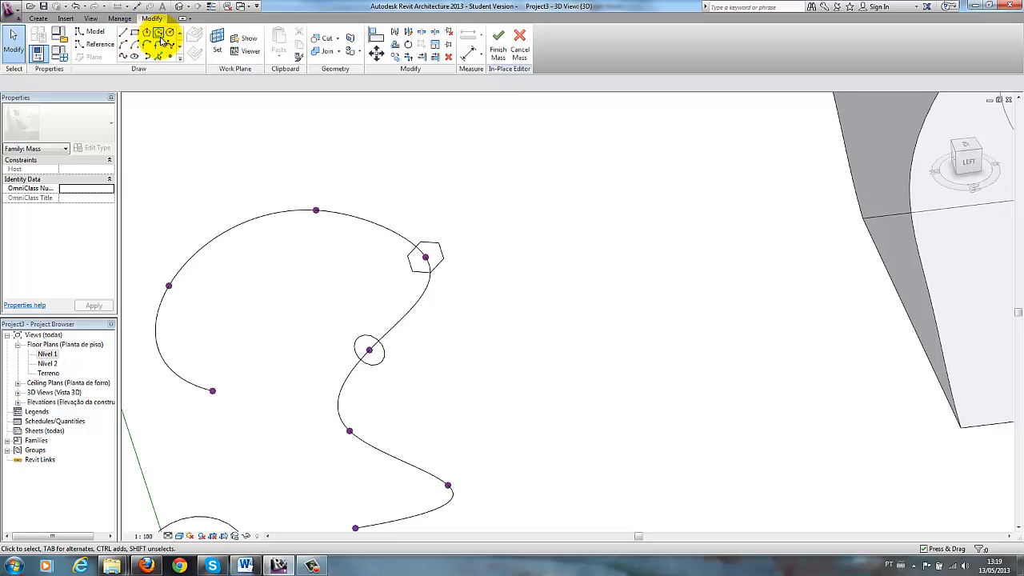
{"action": "left_click", "coordinate": [136, 57]}
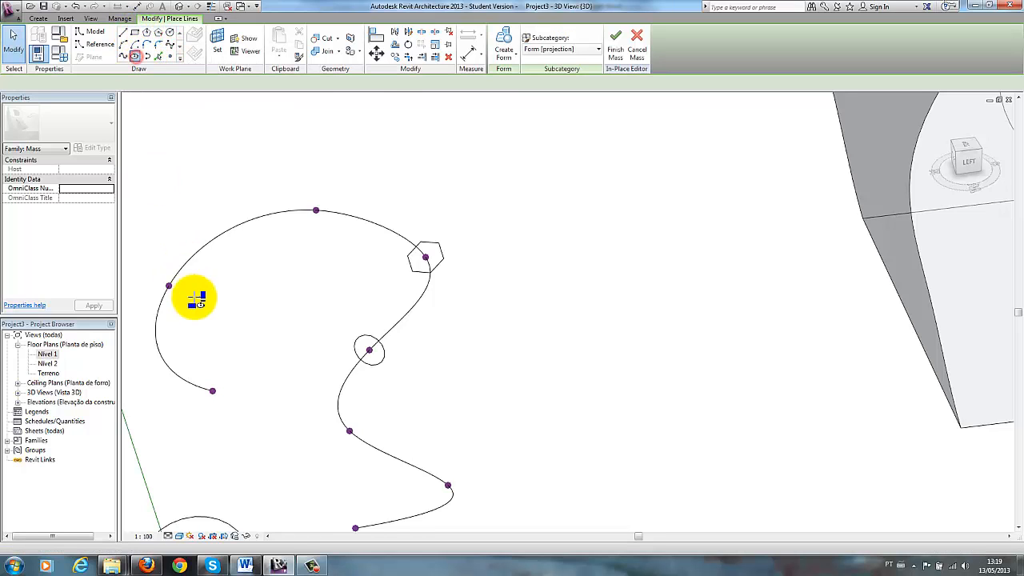
{"action": "left_click", "coordinate": [169, 287]}
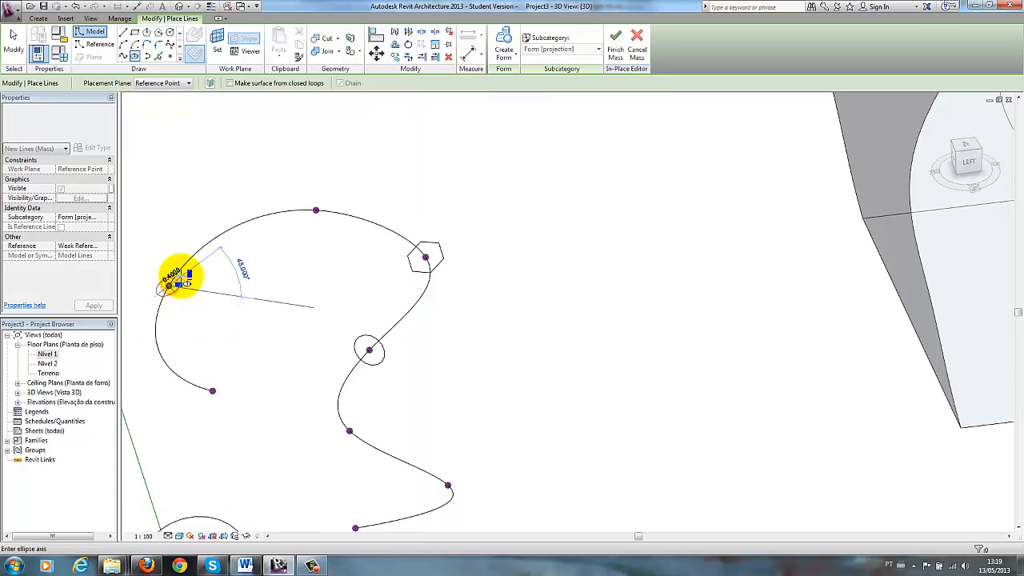
{"action": "left_click", "coordinate": [190, 273]}
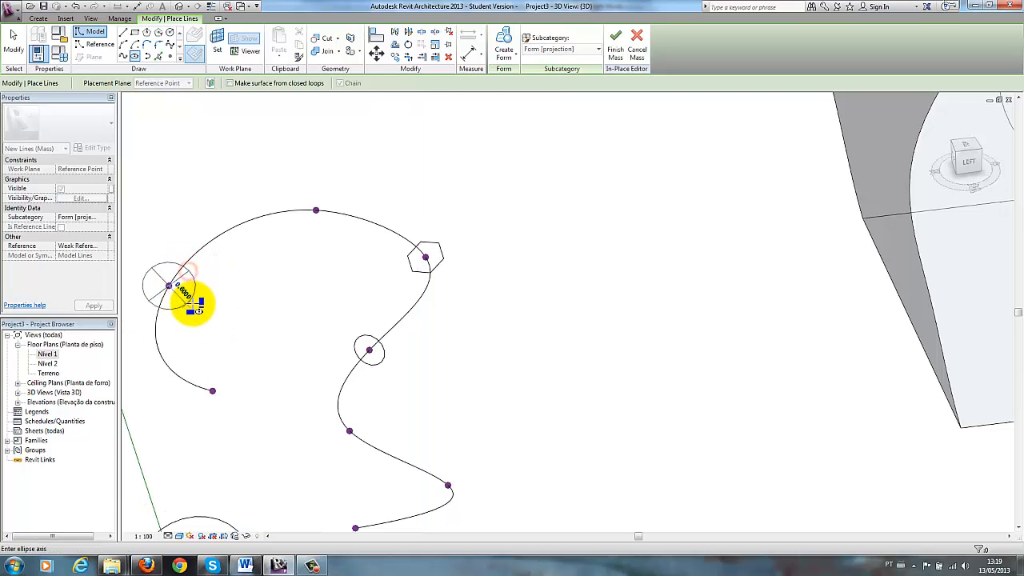
{"action": "left_click", "coordinate": [202, 332]}
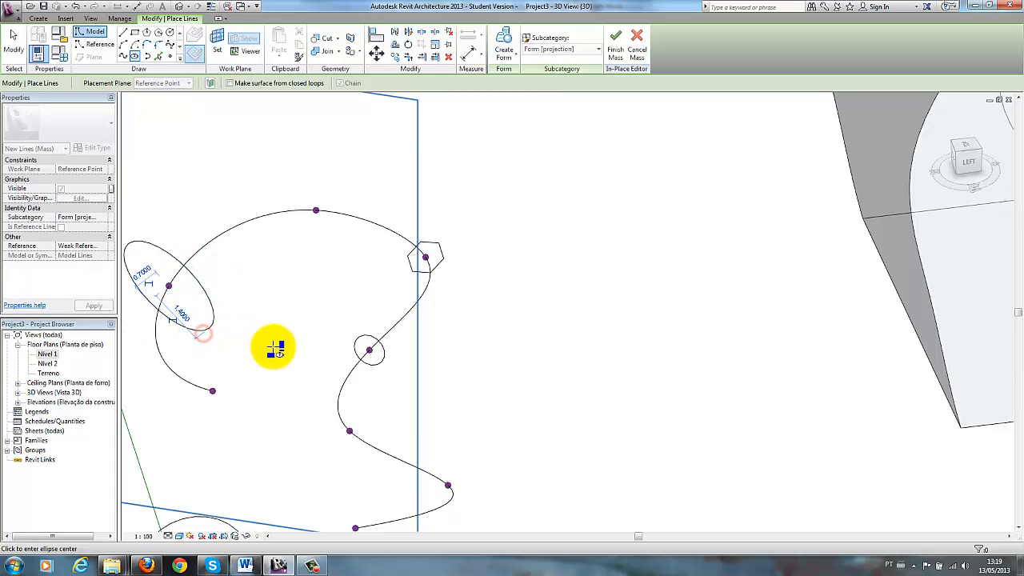
Step: Try to create a form from the spline with the circle, hexagon and ellipse as profiles
{"action": "left_click", "coordinate": [11, 37]}
{"action": "left_click_drag", "start_coordinate": [487, 178], "coordinate": [201, 389]}
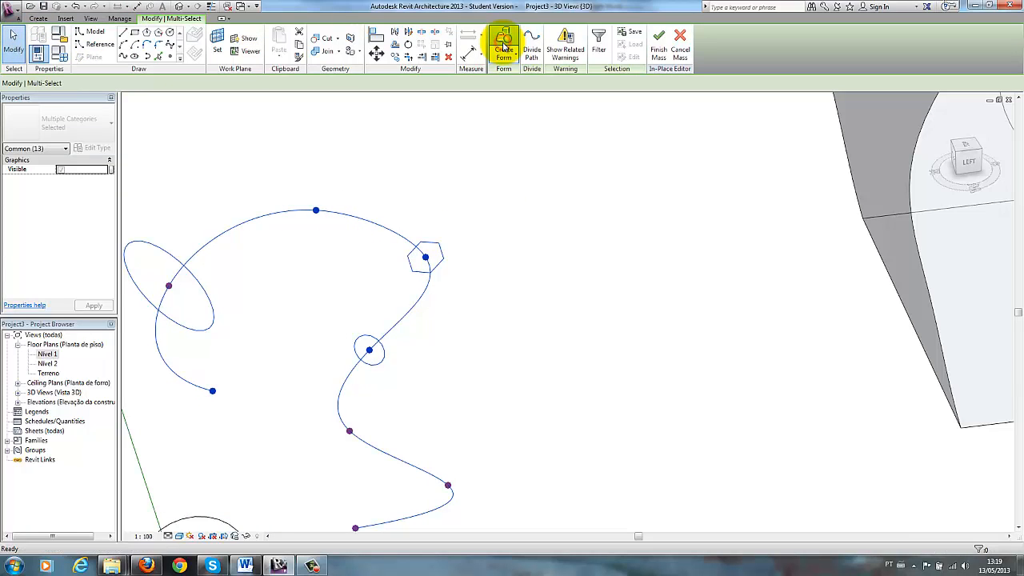
{"action": "left_click", "coordinate": [504, 46]}
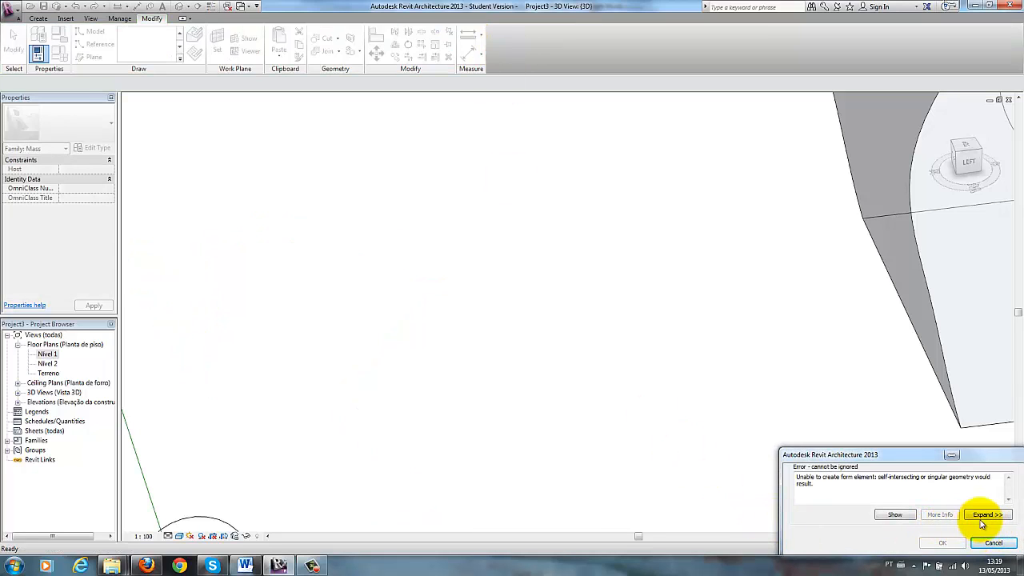
{"action": "left_click", "coordinate": [993, 544]}
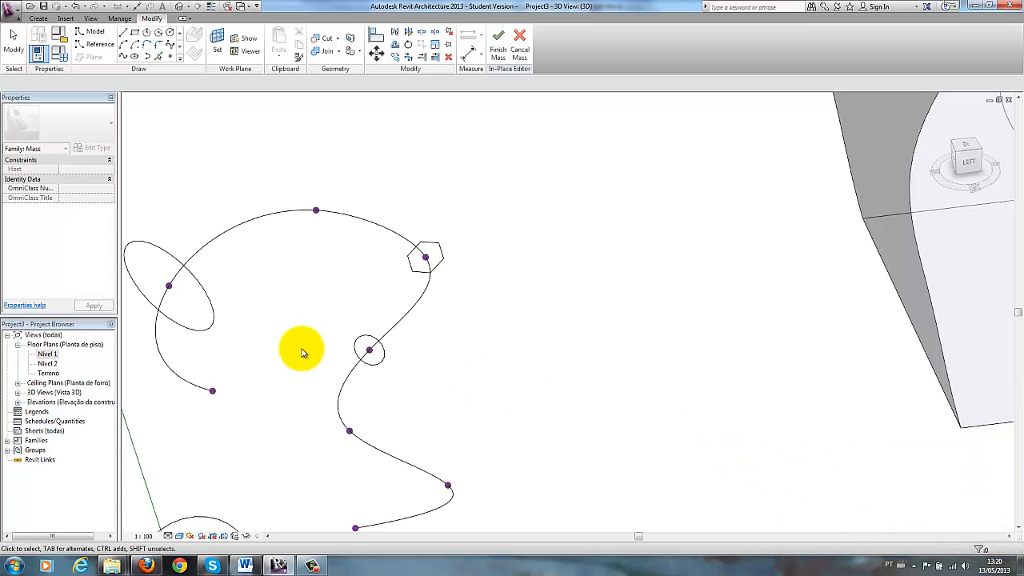
Step: Resize the ellipse to a long semi-axis of 0.7 and a short semi-axis of 0.25
{"action": "left_click", "coordinate": [213, 316]}
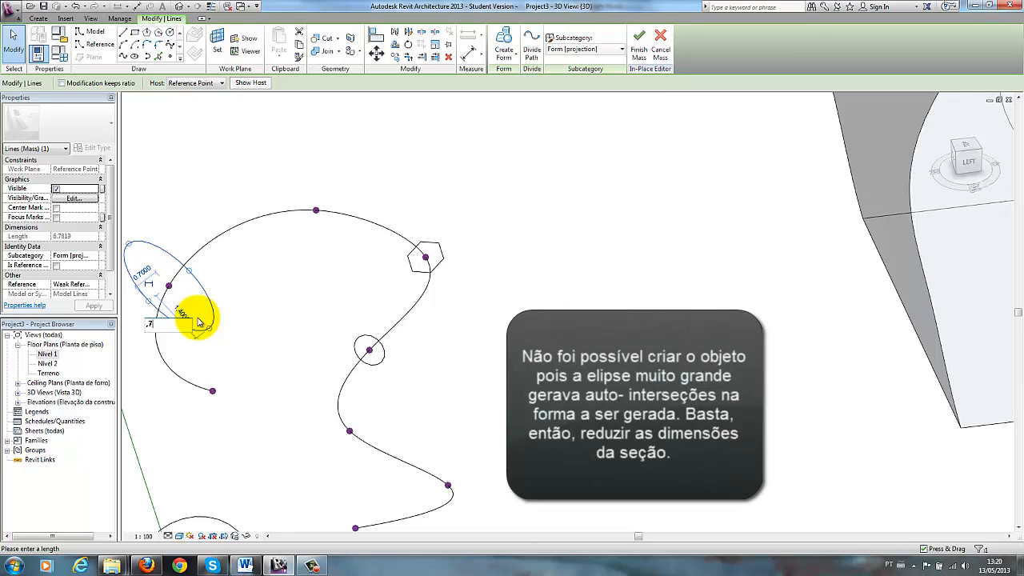
{"action": "type", "text": ".7"}
{"action": "key", "text": "Return"}
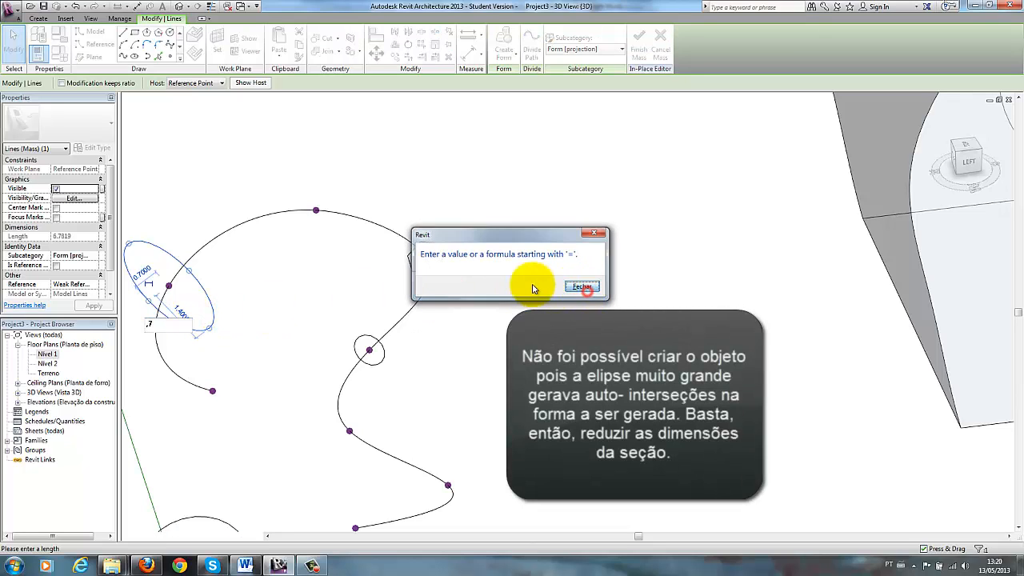
{"action": "left_click", "coordinate": [582, 287]}
{"action": "key", "text": "BackSpace"}
{"action": "key", "text": "BackSpace"}
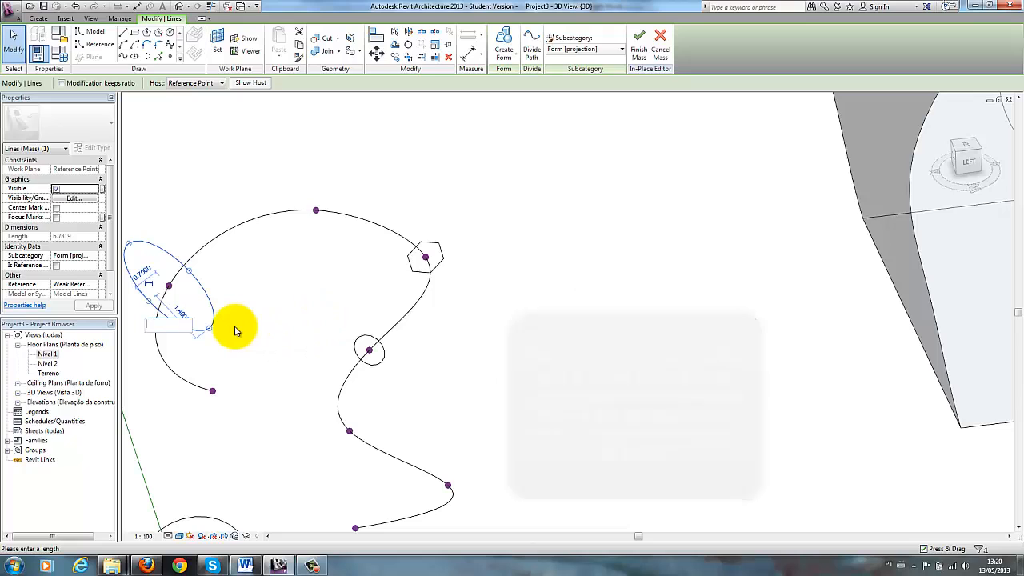
{"action": "type", "text": ".7"}
{"action": "key", "text": "Return"}
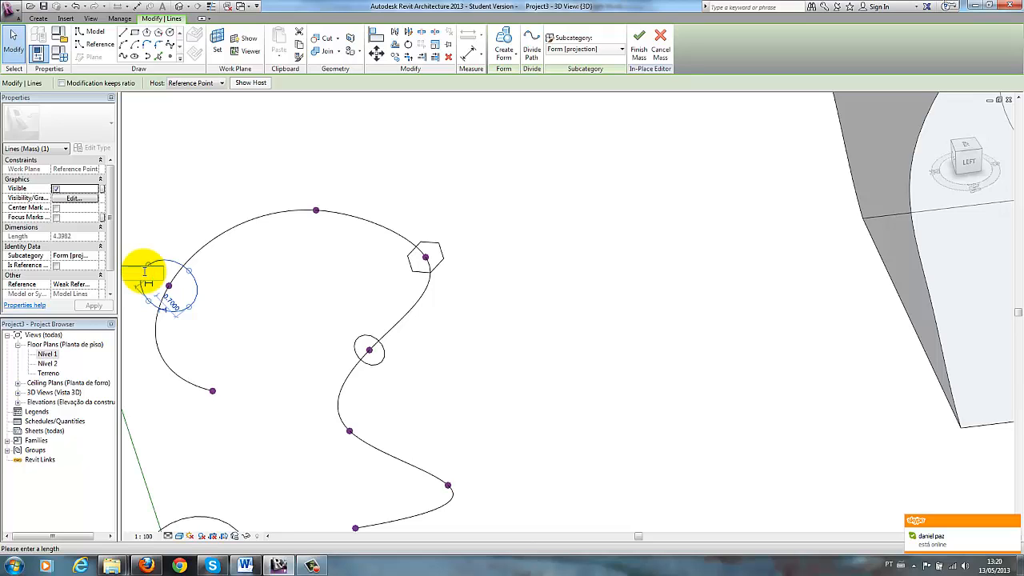
{"action": "left_click", "coordinate": [145, 272]}
{"action": "type", "text": ".25"}
{"action": "key", "text": "Return"}
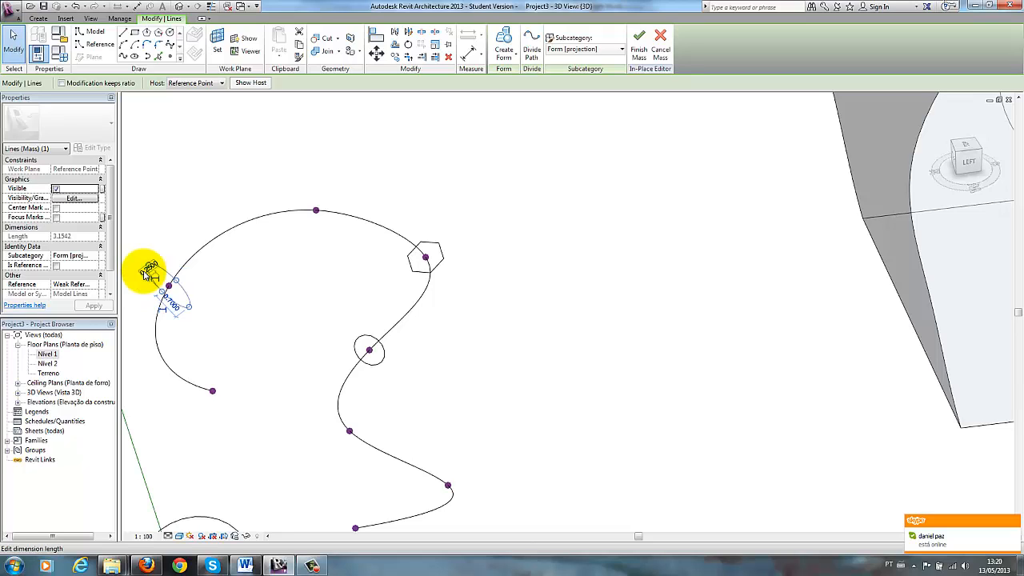
Step: Create a form along the spline using the circle, hexagon and reduced ellipse as profiles
{"action": "left_click", "coordinate": [210, 313]}
{"action": "left_click_drag", "start_coordinate": [507, 183], "coordinate": [166, 345]}
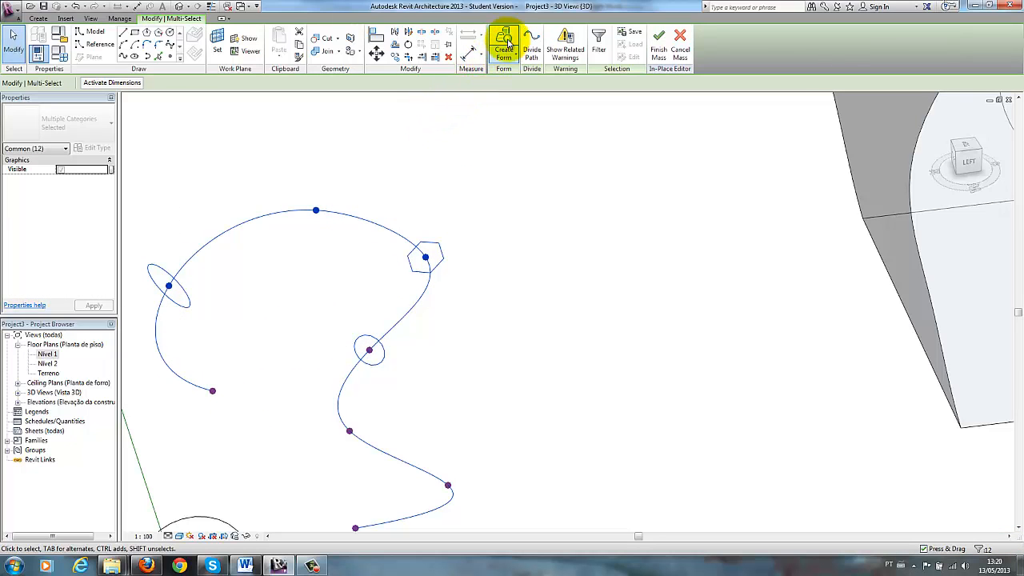
{"action": "left_click", "coordinate": [505, 38]}
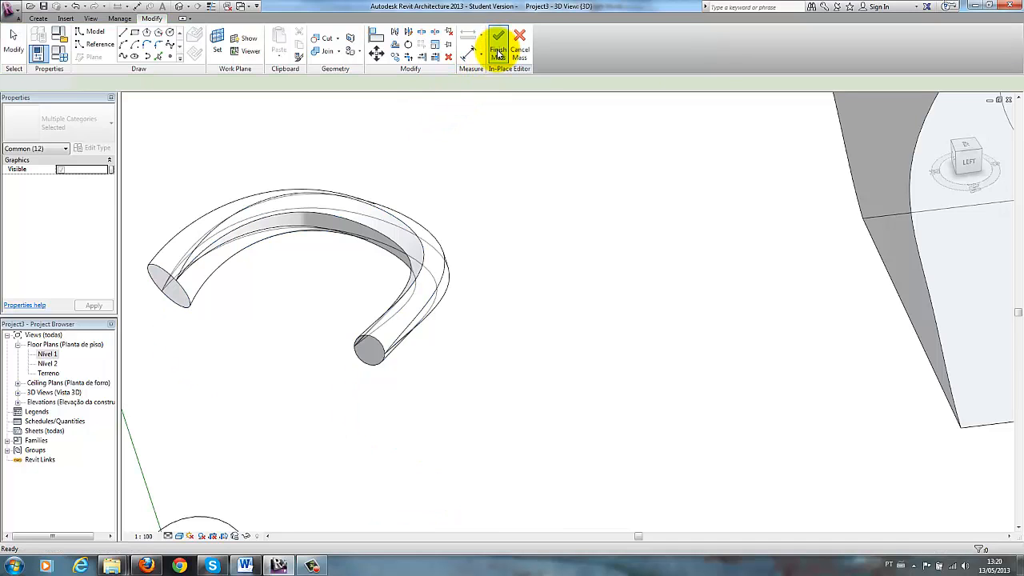
{"action": "left_click", "coordinate": [472, 121]}
Step: Set the 3D view's visual style to Consistent Colors
{"action": "middle_click_drag", "start_coordinate": [247, 334], "coordinate": [425, 406], "text": "shift"}
{"action": "scroll", "coordinate": [423, 409], "scroll_direction": "up", "scroll_amount": 5}
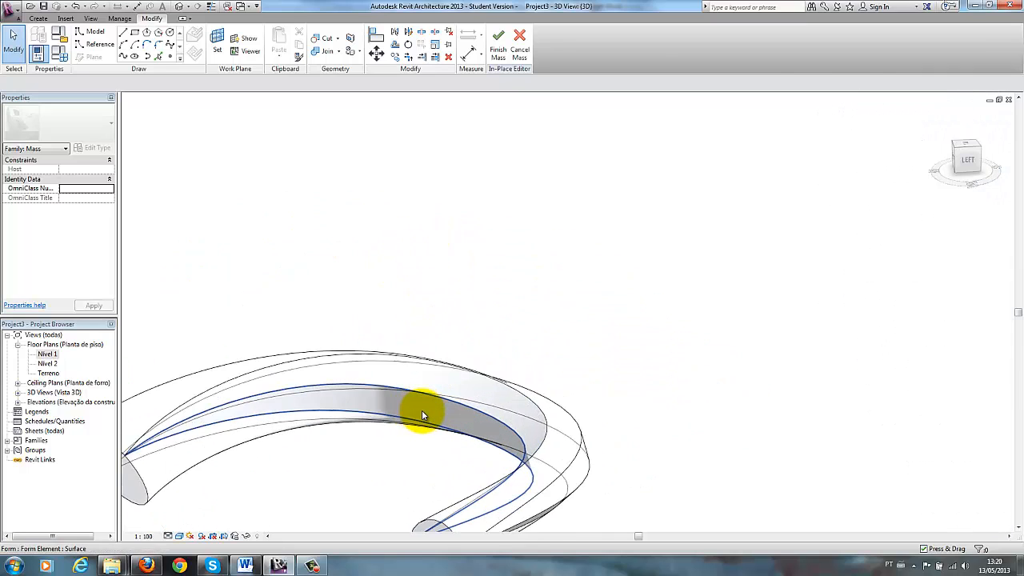
{"action": "scroll", "coordinate": [461, 438], "scroll_direction": "down", "scroll_amount": 3}
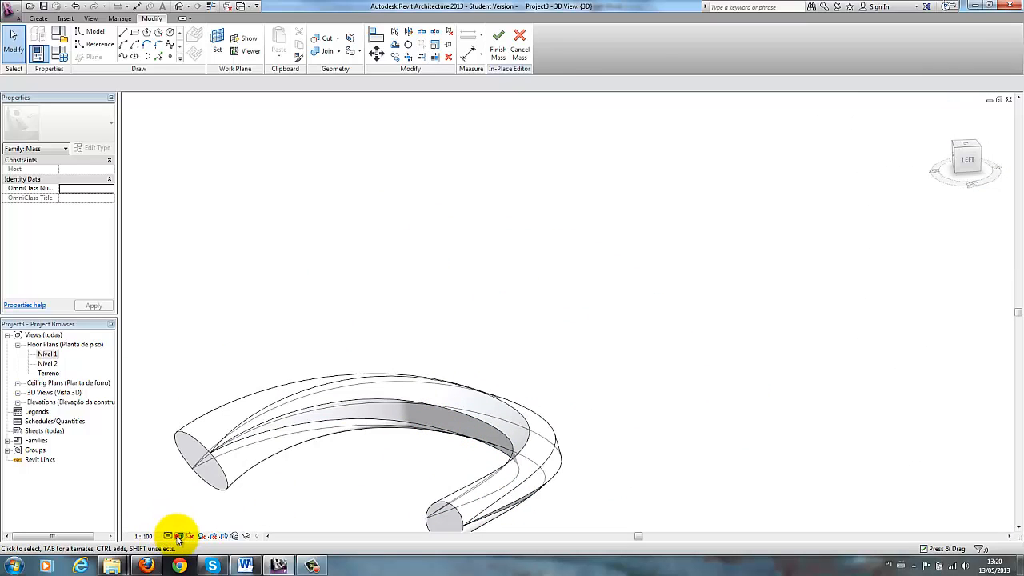
{"action": "left_click", "coordinate": [178, 537]}
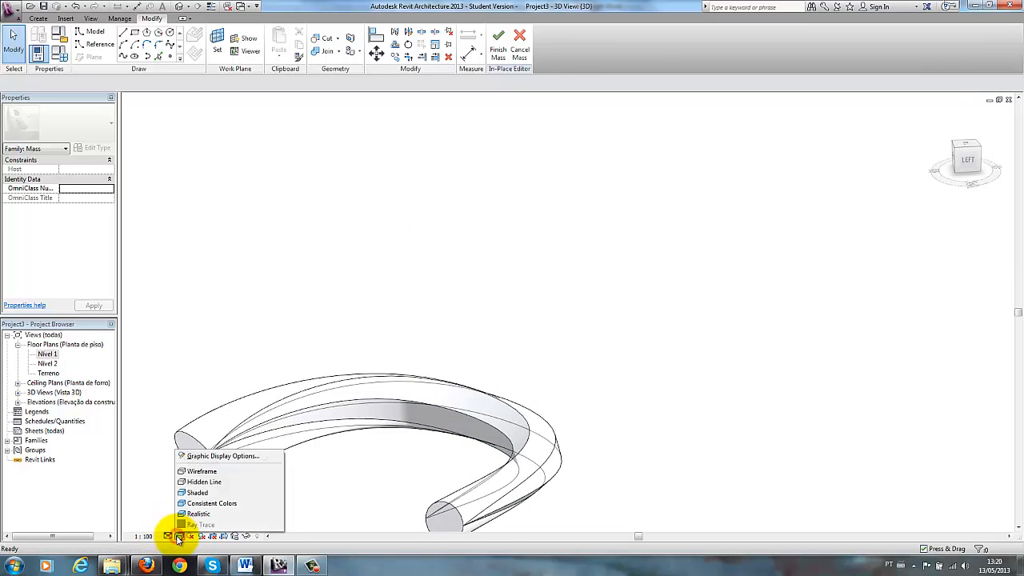
{"action": "left_click", "coordinate": [208, 505]}
Step: Examine the swept form from several sides to see how its section changes between the ellipse, hexagon and circle
{"action": "scroll", "coordinate": [418, 441], "scroll_direction": "up", "scroll_amount": 5}
{"action": "middle_click_drag", "start_coordinate": [419, 441], "coordinate": [370, 388], "text": "shift"}
{"action": "left_click", "coordinate": [374, 380]}
{"action": "middle_click_drag", "start_coordinate": [423, 418], "coordinate": [562, 455], "text": "shift"}
{"action": "scroll", "coordinate": [562, 455], "scroll_direction": "down", "scroll_amount": 3}
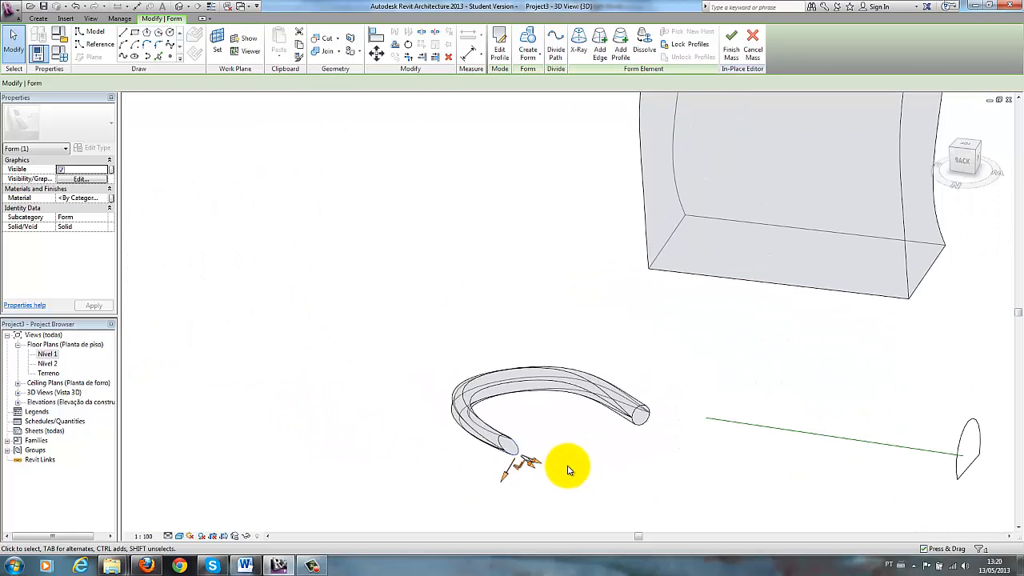
{"action": "middle_click_drag", "start_coordinate": [670, 481], "coordinate": [547, 431]}
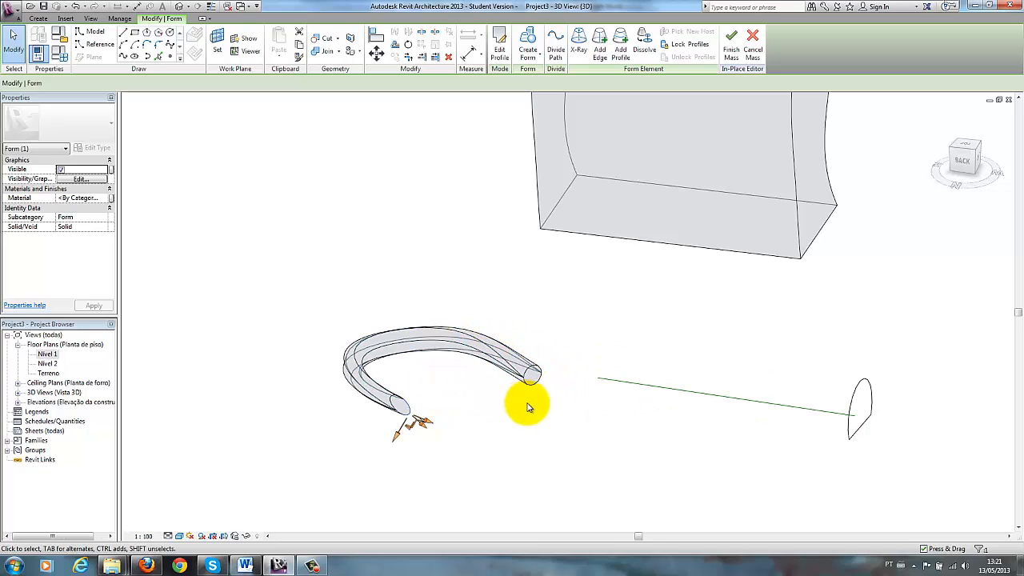
{"action": "middle_click_drag", "start_coordinate": [570, 407], "coordinate": [425, 370], "text": "shift"}
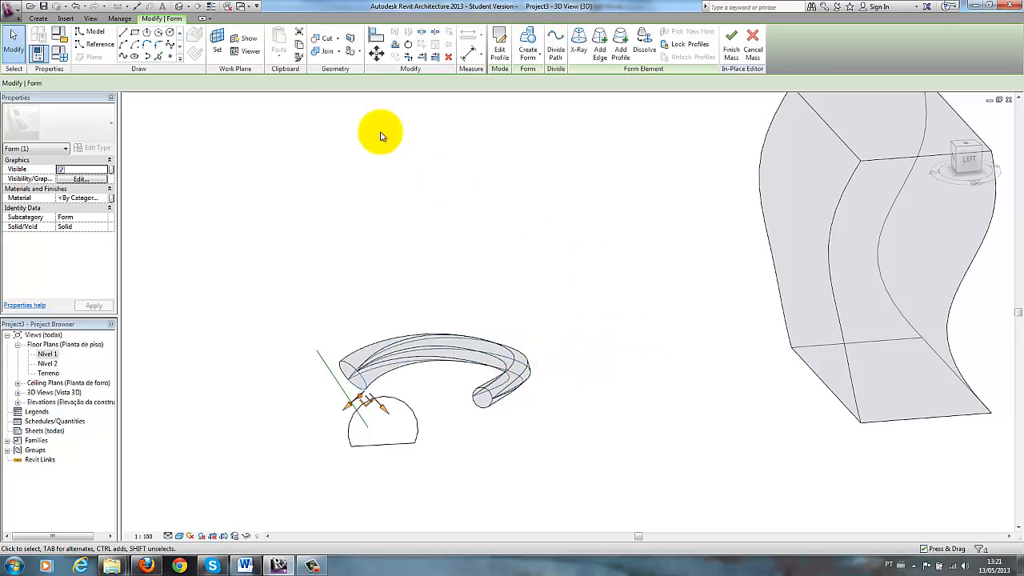
Step: Set the work plane to Nivel 1 and draw a rectangle between the swept form and the large curved mass
{"action": "left_click", "coordinate": [133, 38]}
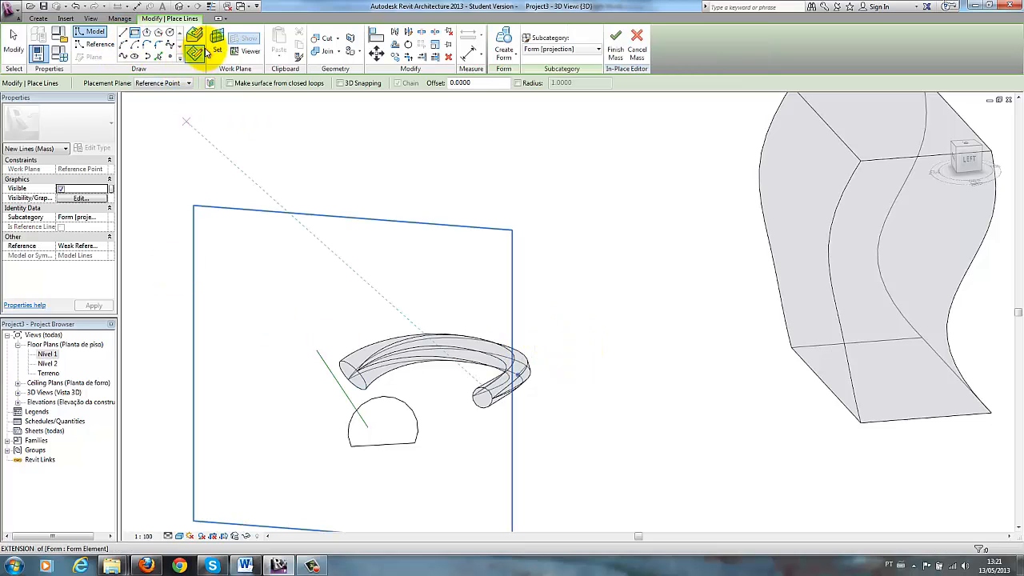
{"action": "left_click", "coordinate": [215, 41]}
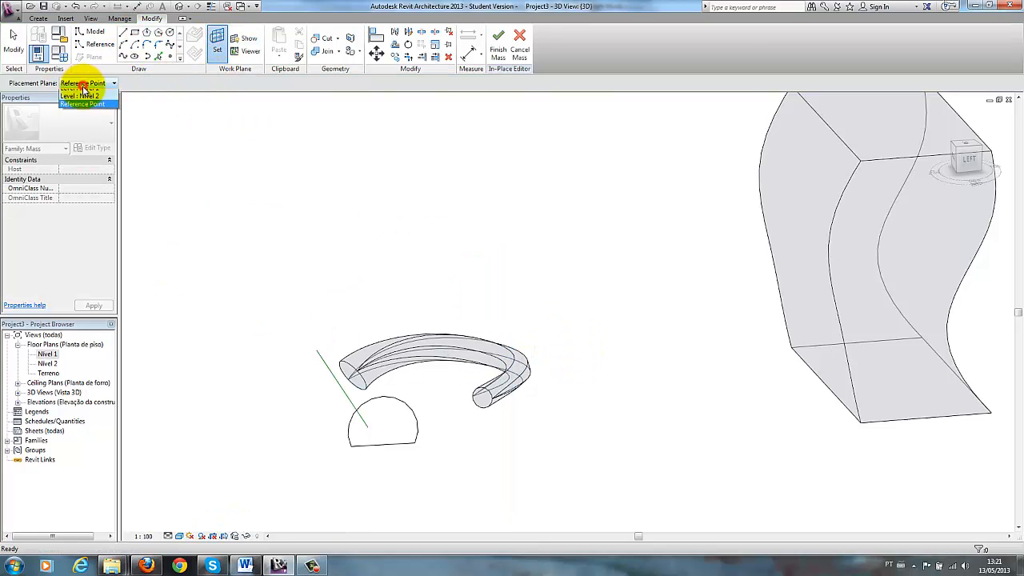
{"action": "left_click", "coordinate": [84, 94]}
{"action": "left_click", "coordinate": [585, 387]}
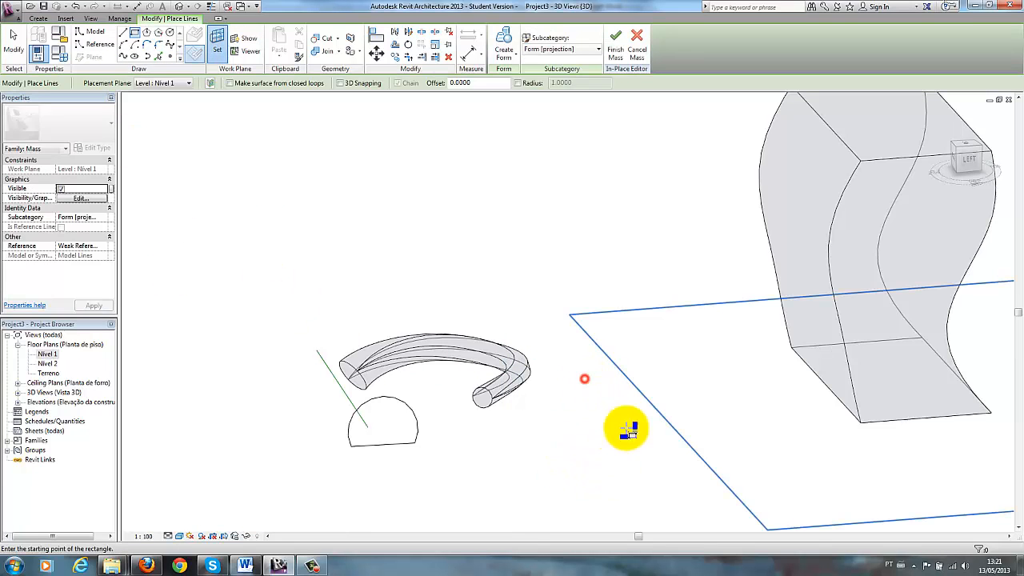
{"action": "left_click", "coordinate": [736, 438]}
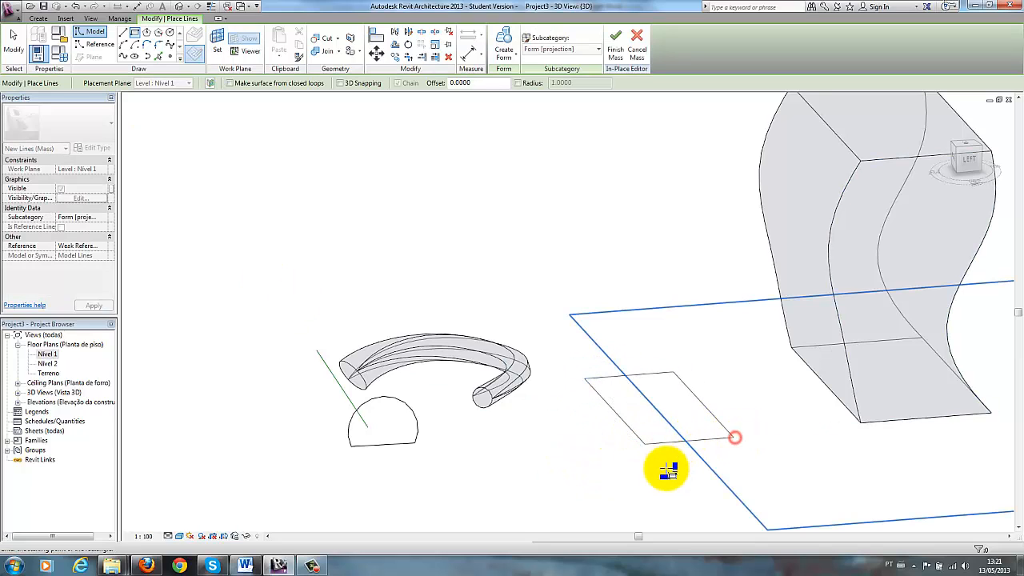
Step: Create a solid form from the rectangle and raise its top face to a height of about 8.7
{"action": "left_click", "coordinate": [502, 40]}
{"action": "left_click", "coordinate": [656, 317]}
{"action": "left_click_drag", "start_coordinate": [658, 314], "coordinate": [661, 165]}
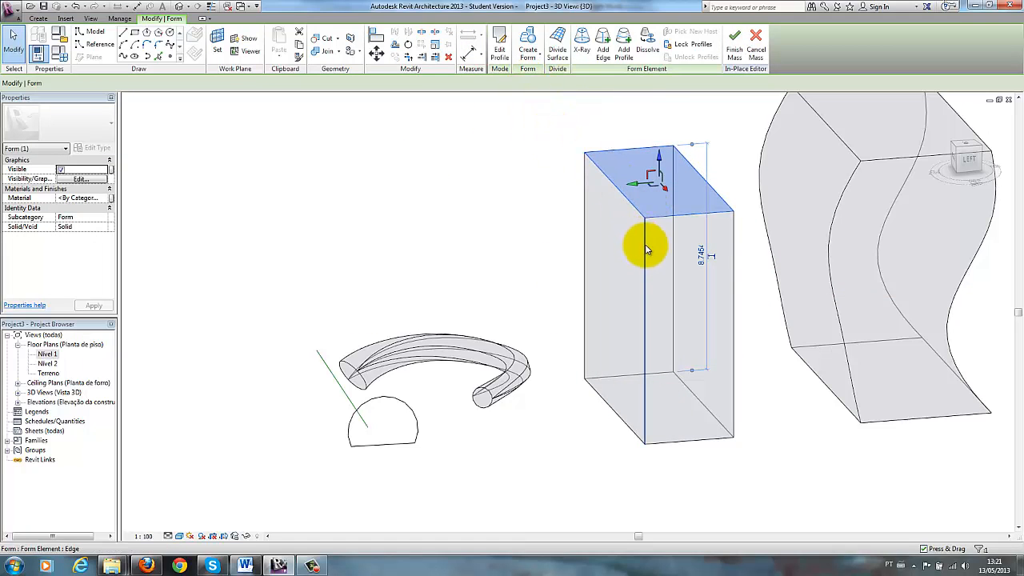
Step: Add two intermediate profiles to the box, one in its upper part and one in its lower half
{"action": "left_click", "coordinate": [628, 40]}
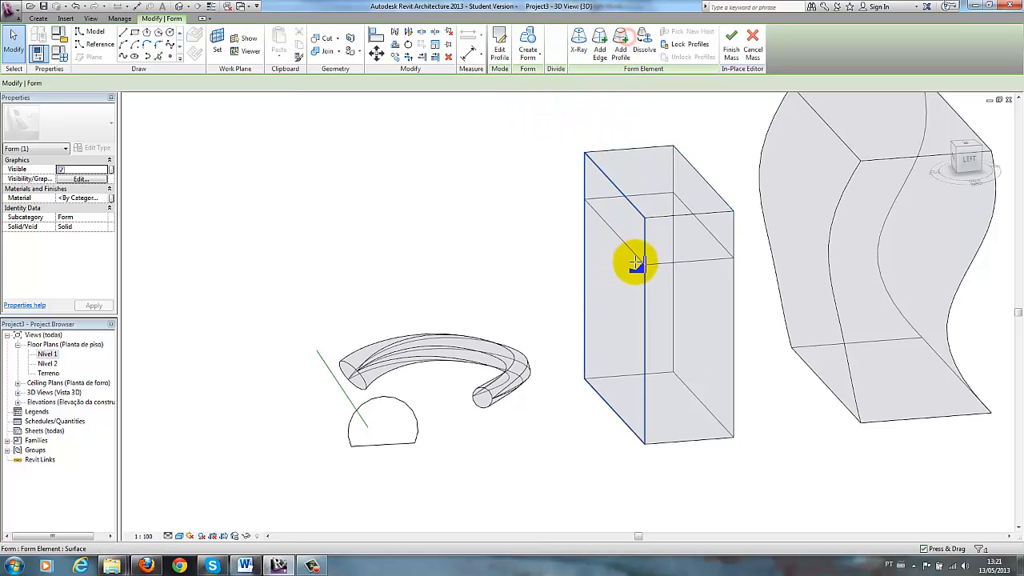
{"action": "left_click", "coordinate": [632, 263]}
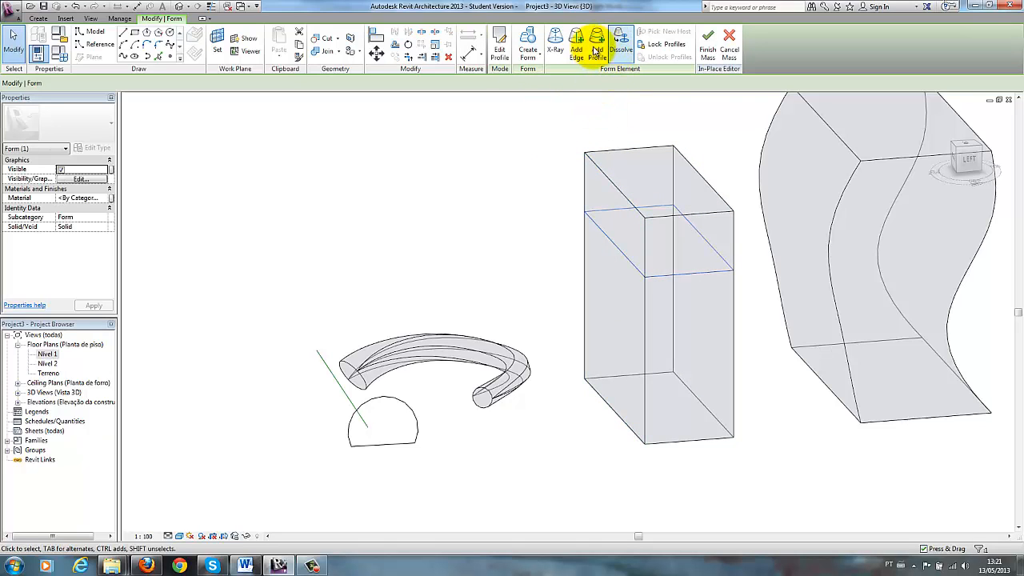
{"action": "left_click", "coordinate": [597, 44]}
{"action": "left_click", "coordinate": [630, 351]}
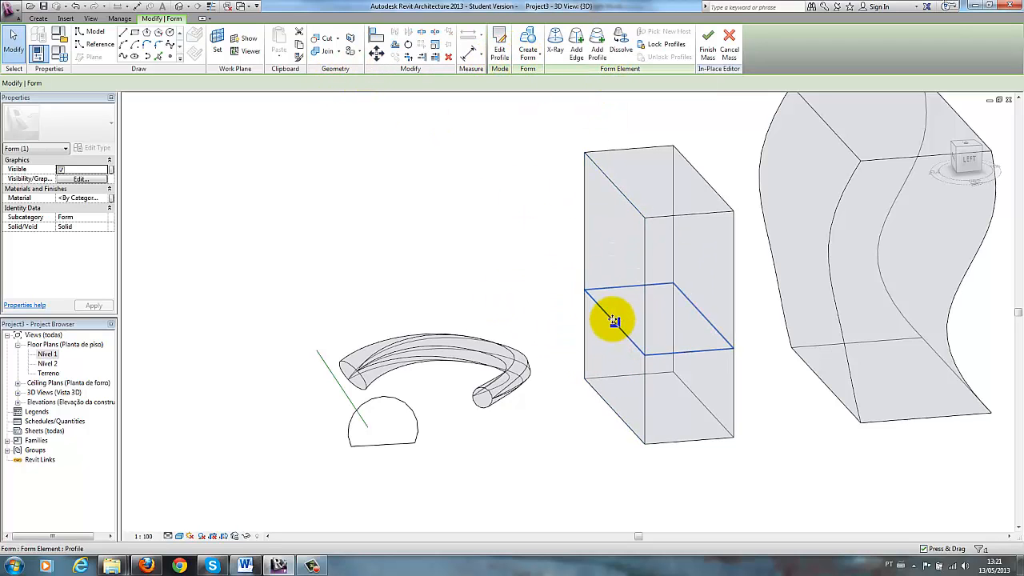
Step: Open the box's lower intermediate profile for editing and draw a circle with a radius of about 2.6 at its centre
{"action": "left_click", "coordinate": [500, 49]}
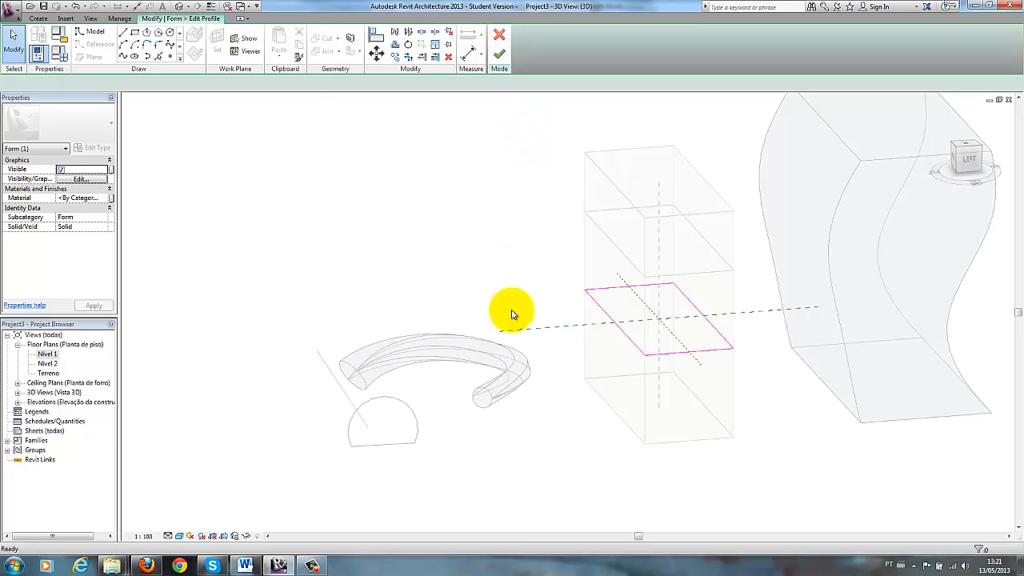
{"action": "middle_click_drag", "start_coordinate": [640, 309], "coordinate": [600, 339], "text": "shift"}
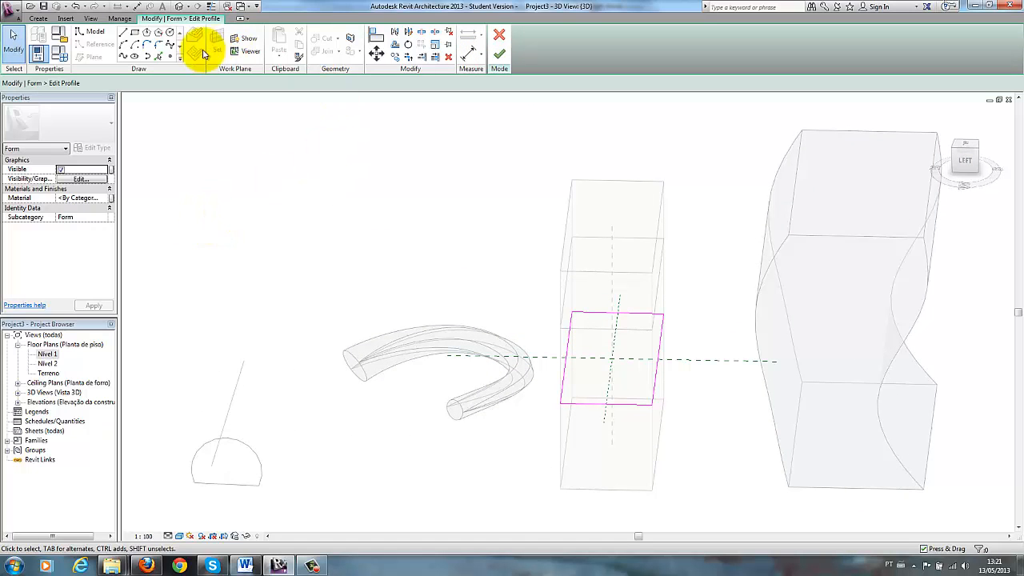
{"action": "left_click", "coordinate": [169, 33]}
{"action": "left_click", "coordinate": [608, 361]}
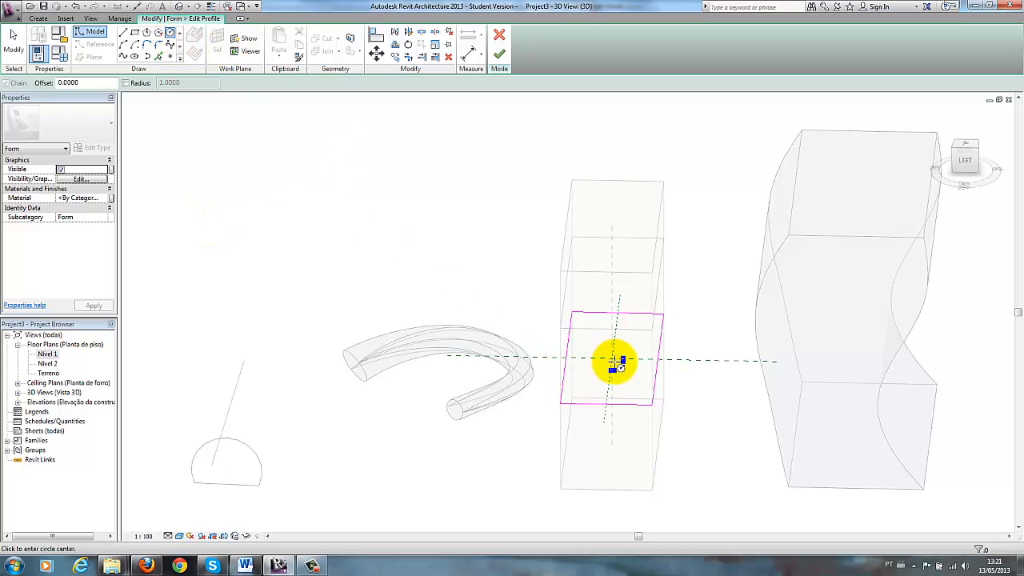
{"action": "left_click", "coordinate": [566, 310]}
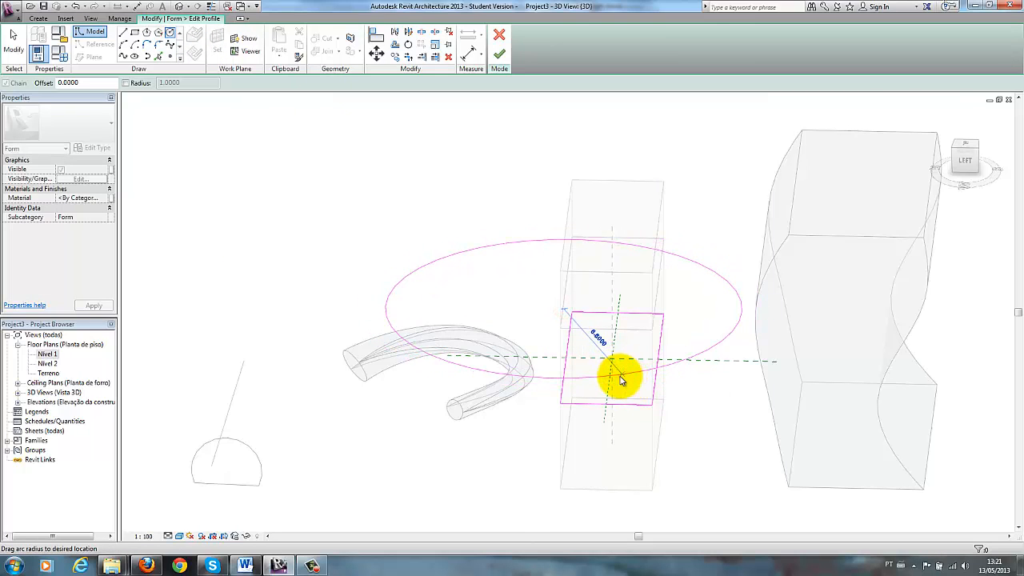
{"action": "key", "text": "Escape"}
{"action": "left_click", "coordinate": [613, 362]}
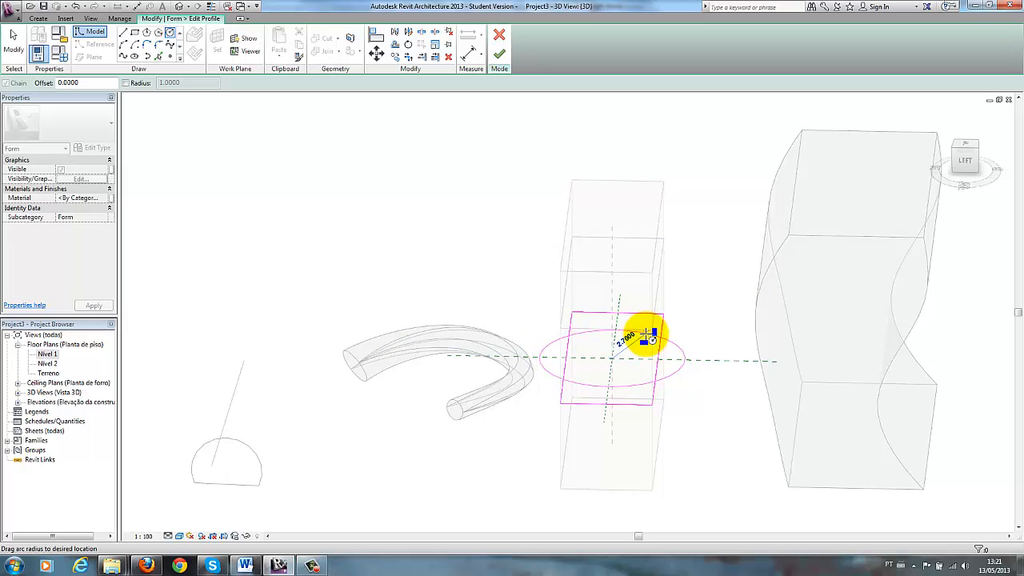
{"action": "left_click", "coordinate": [646, 336]}
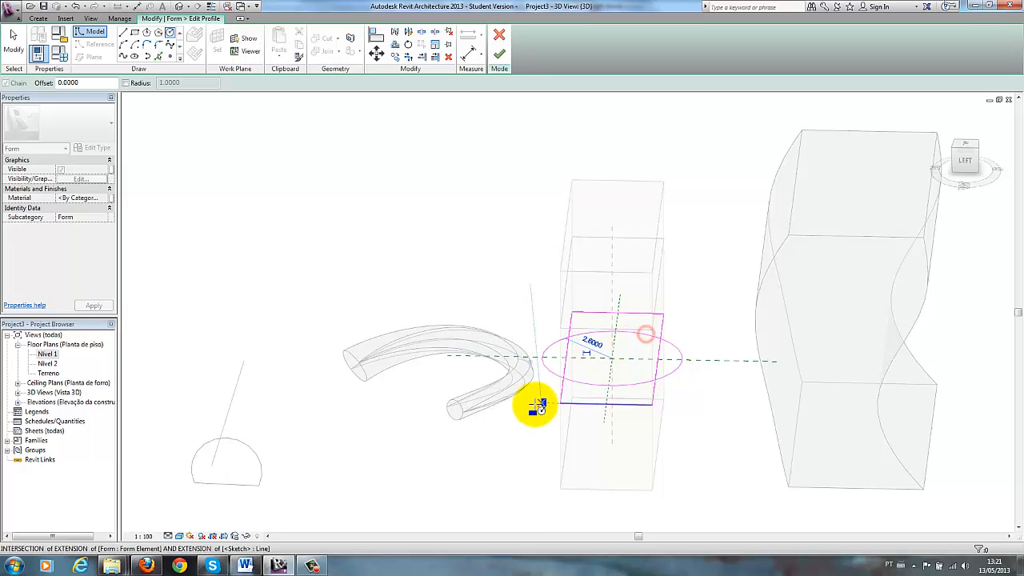
Step: Delete the four straight lines of the rectangle around the circle and finish editing the lower profile
{"action": "left_click", "coordinate": [13, 36]}
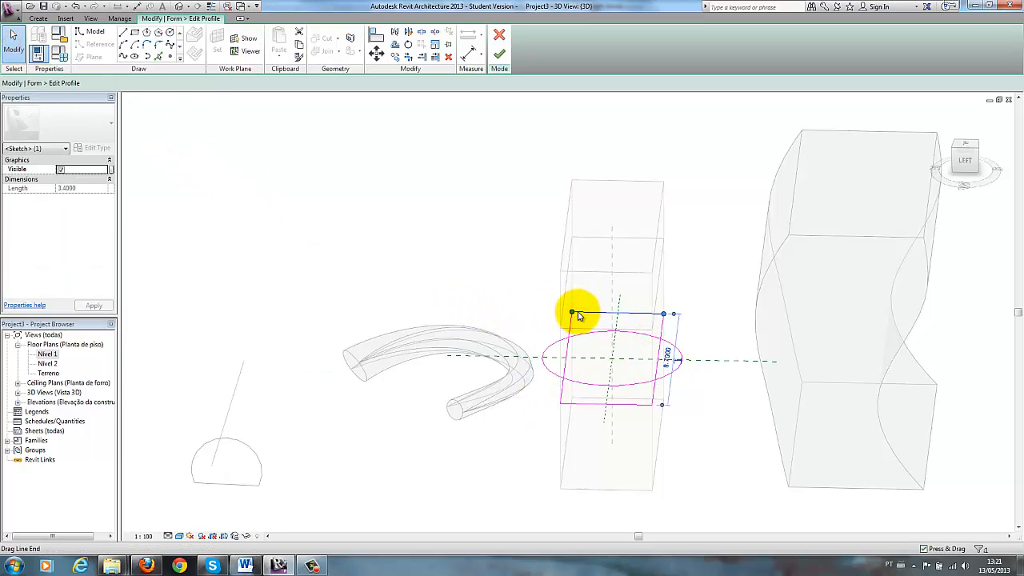
{"action": "key", "text": "Delete"}
{"action": "left_click", "coordinate": [662, 322]}
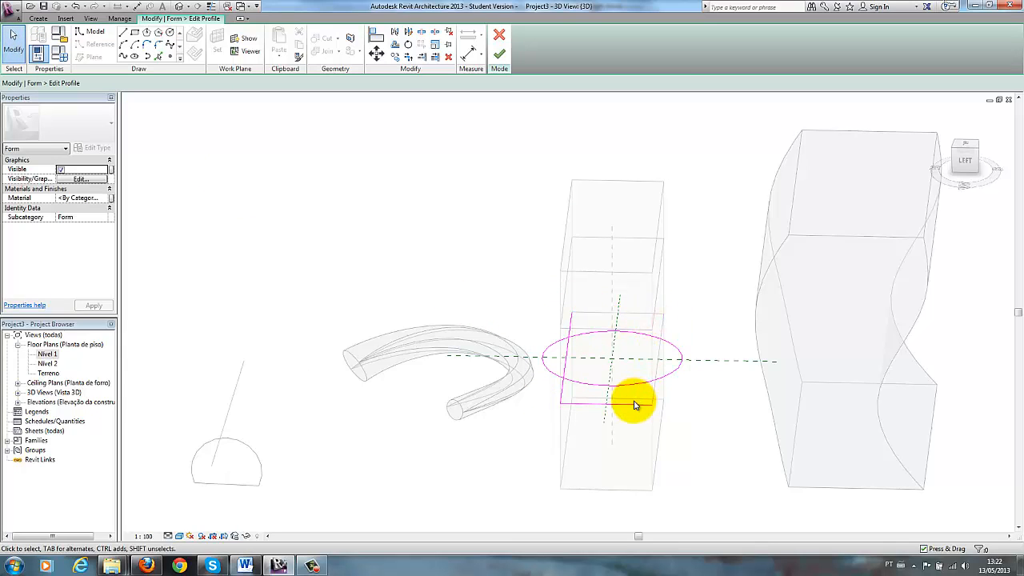
{"action": "left_click", "coordinate": [633, 405]}
{"action": "key", "text": "Delete"}
{"action": "key", "text": "Delete"}
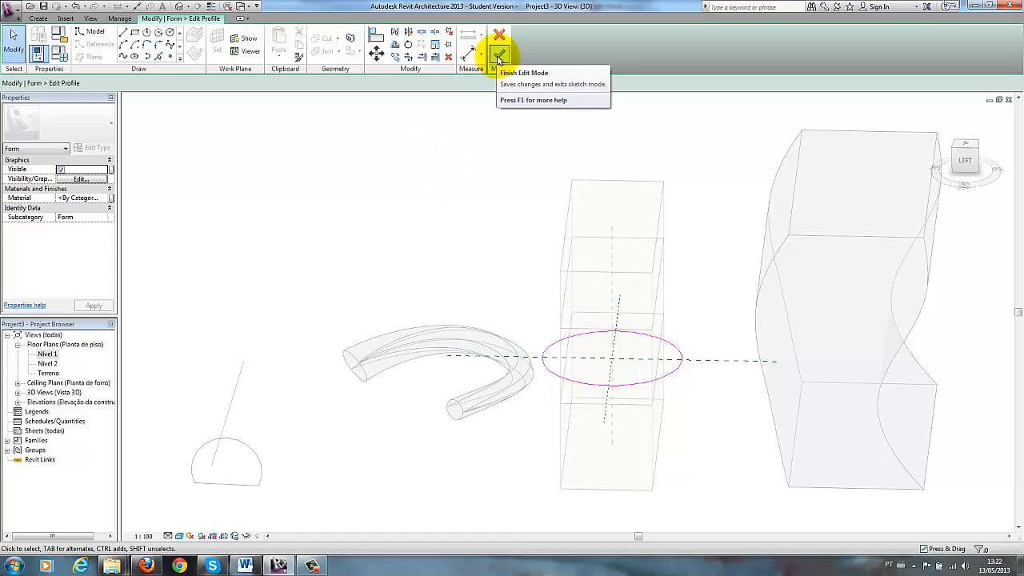
{"action": "left_click", "coordinate": [499, 57]}
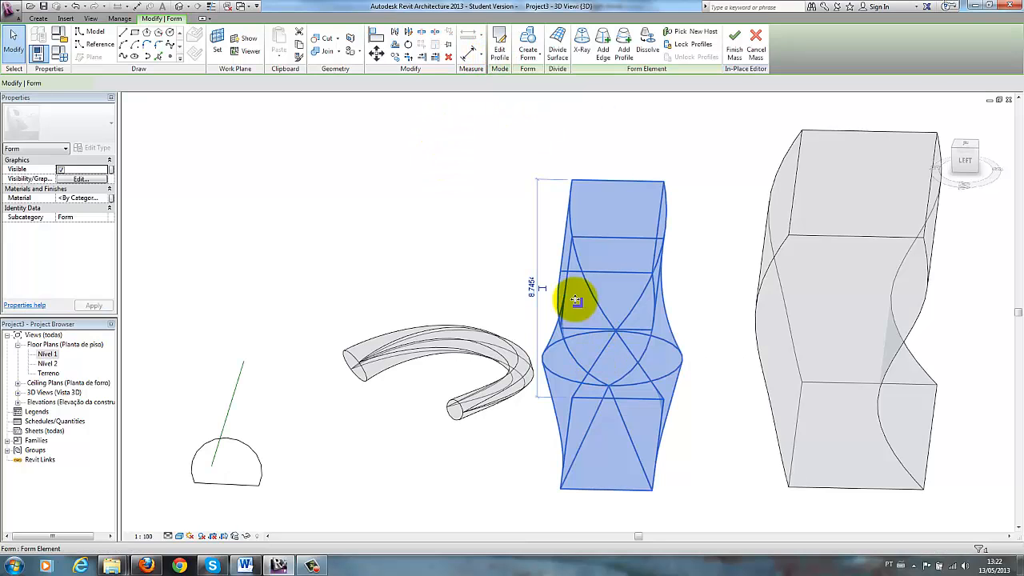
Step: Open the box's upper intermediate profile for editing and move one short edge inward to shorten the rectangle to about 5.2
{"action": "middle_click_drag", "start_coordinate": [640, 267], "coordinate": [602, 302], "text": "shift"}
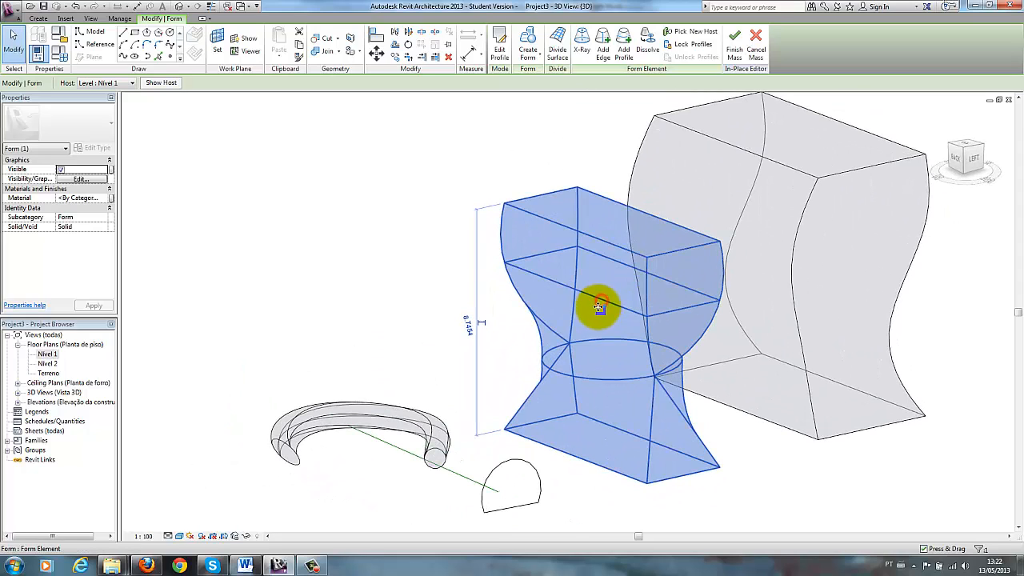
{"action": "left_click", "coordinate": [396, 280]}
{"action": "left_click", "coordinate": [539, 273]}
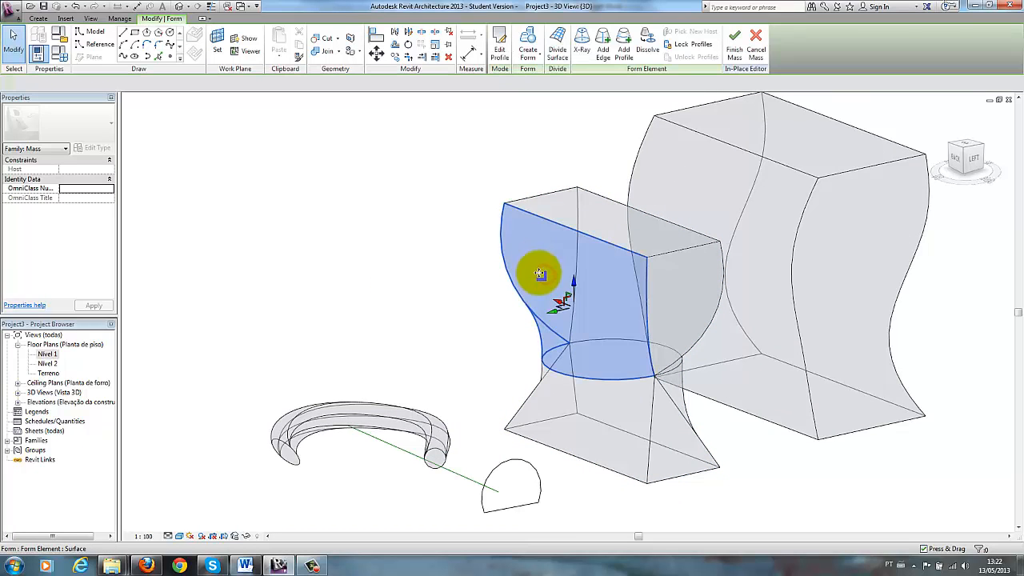
{"action": "left_click", "coordinate": [371, 267]}
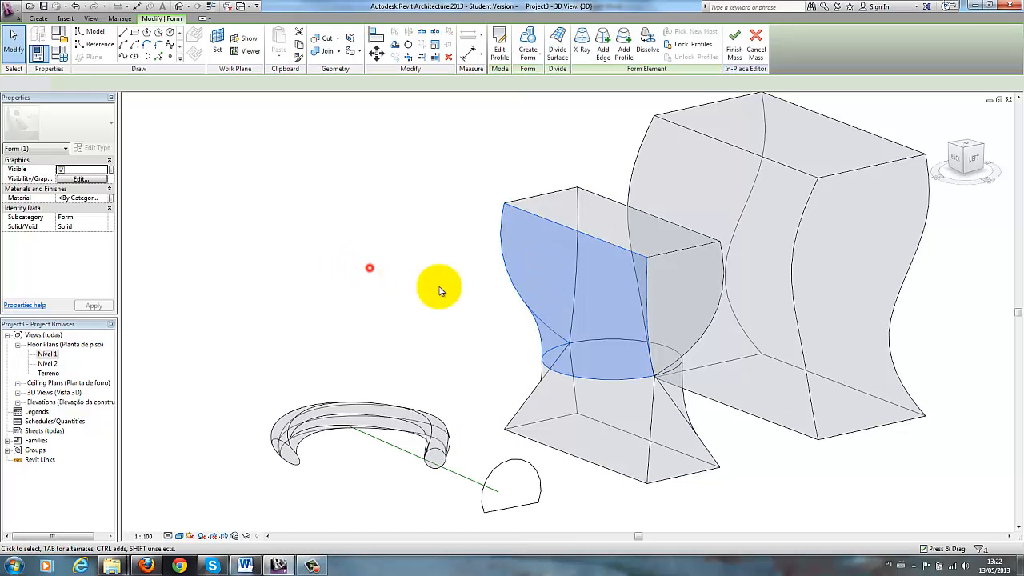
{"action": "left_click", "coordinate": [574, 293]}
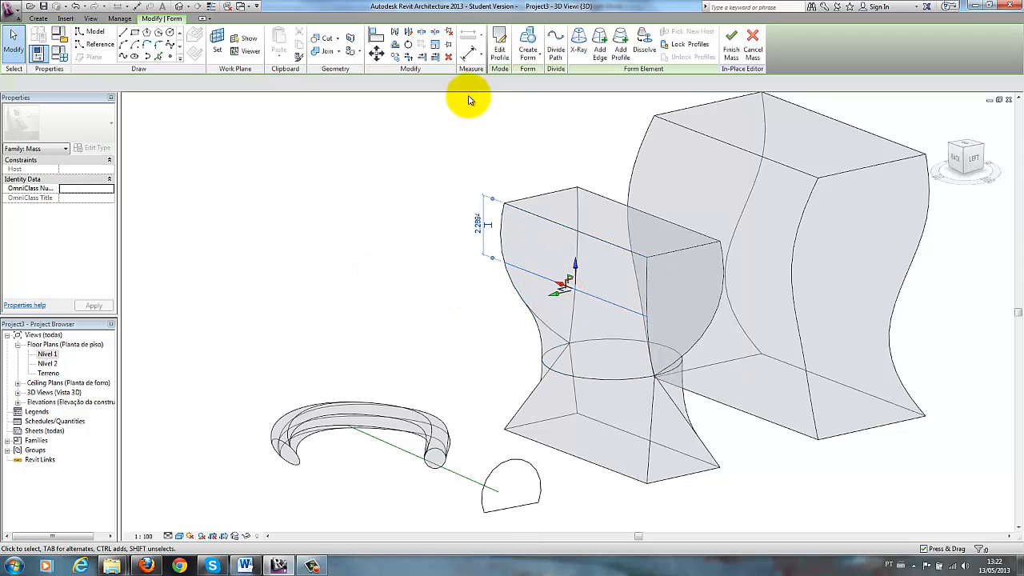
{"action": "left_click", "coordinate": [500, 52]}
{"action": "middle_click_drag", "start_coordinate": [557, 283], "coordinate": [455, 450]}
{"action": "left_click", "coordinate": [487, 435]}
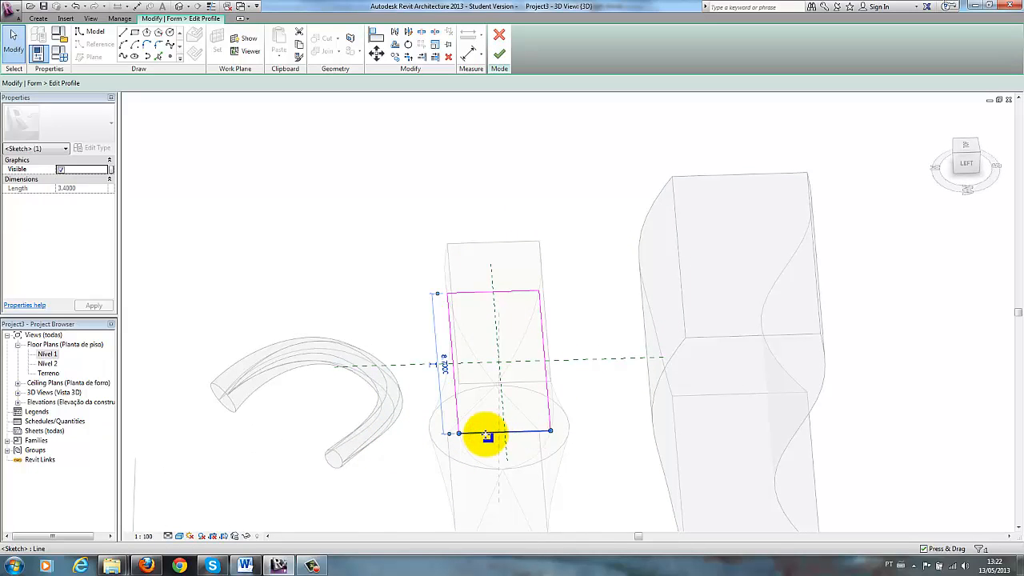
{"action": "left_click_drag", "start_coordinate": [488, 434], "coordinate": [487, 379]}
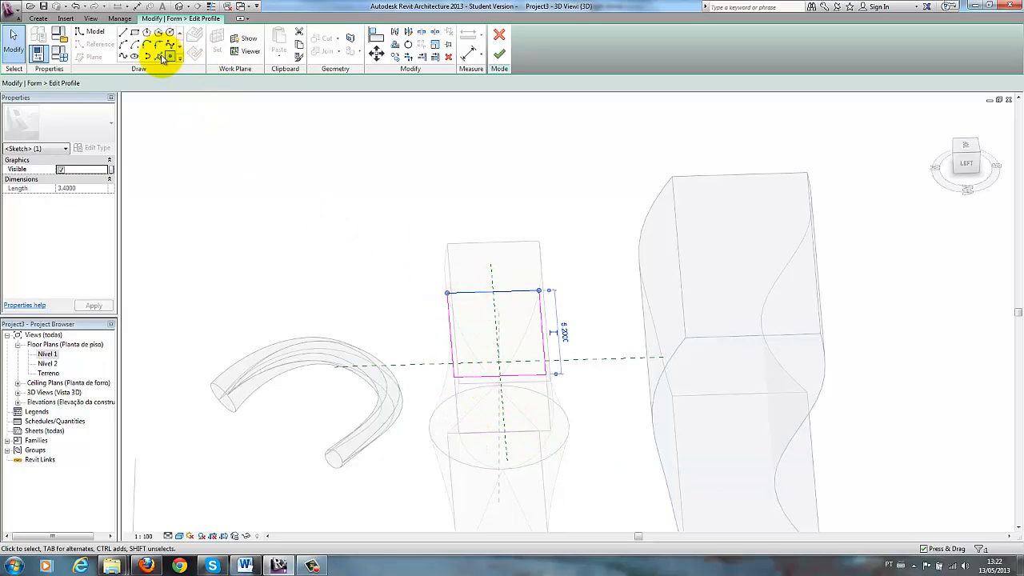
Step: Draw a wavy five-point spline between the two corners of the upper profile's far short edge
{"action": "left_click", "coordinate": [124, 57]}
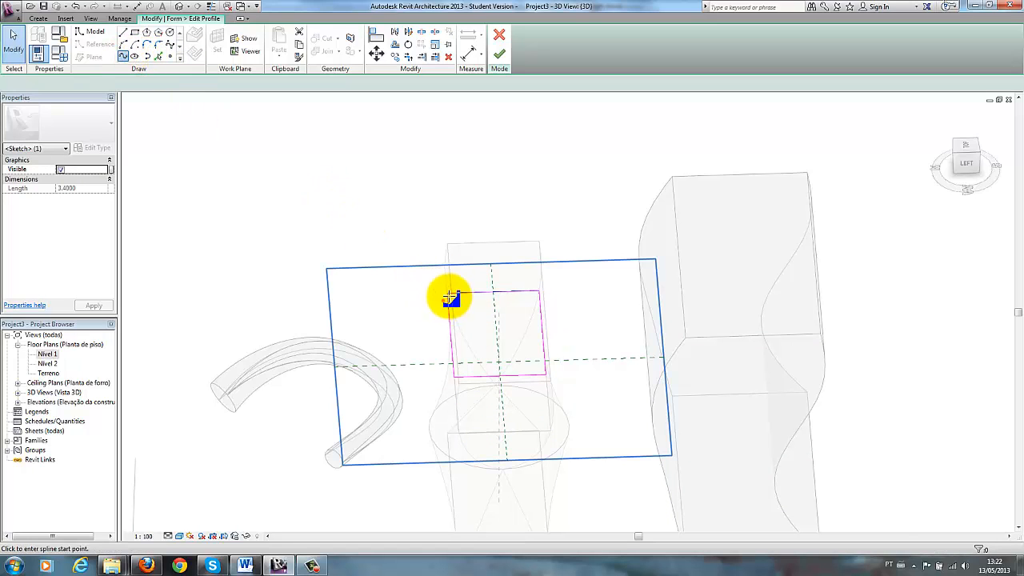
{"action": "left_click", "coordinate": [450, 293]}
{"action": "left_click", "coordinate": [466, 278]}
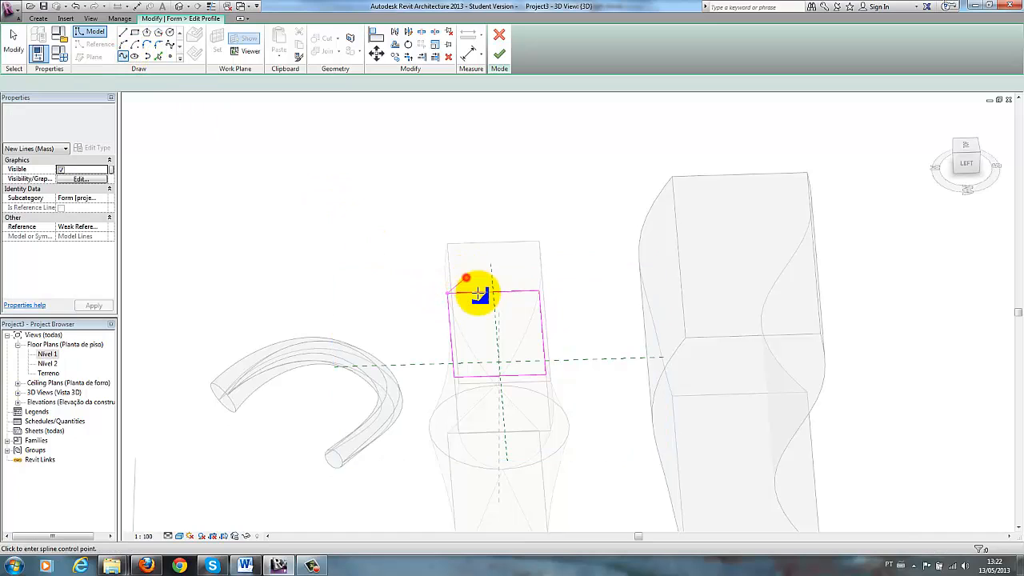
{"action": "left_click", "coordinate": [539, 290]}
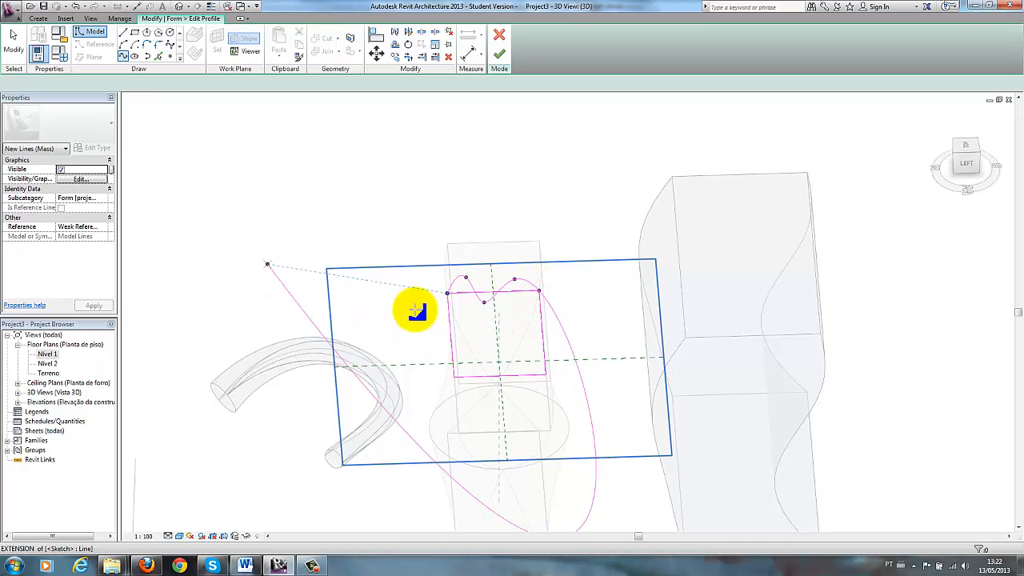
{"action": "key", "text": "Escape"}
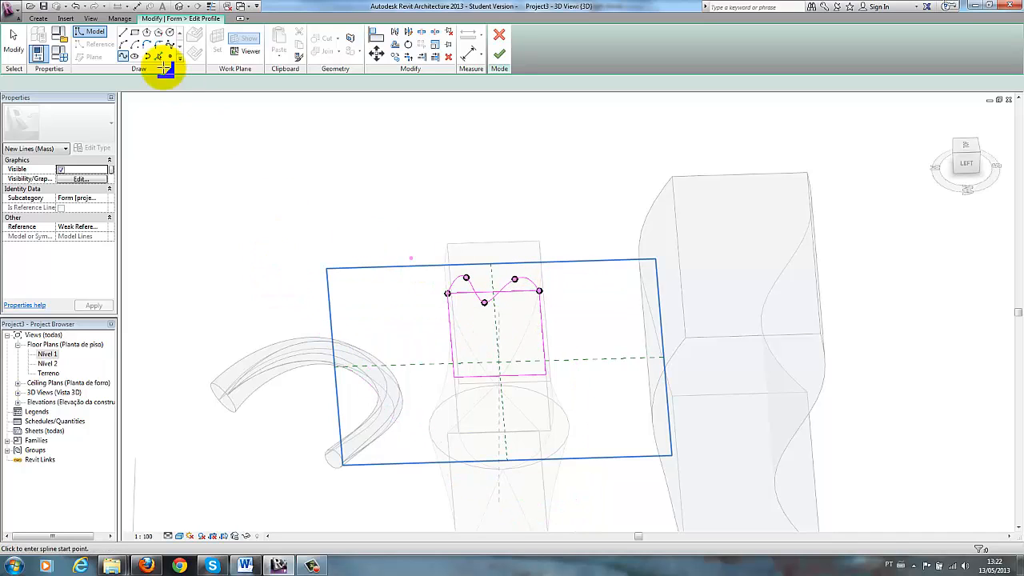
{"action": "left_click", "coordinate": [13, 35]}
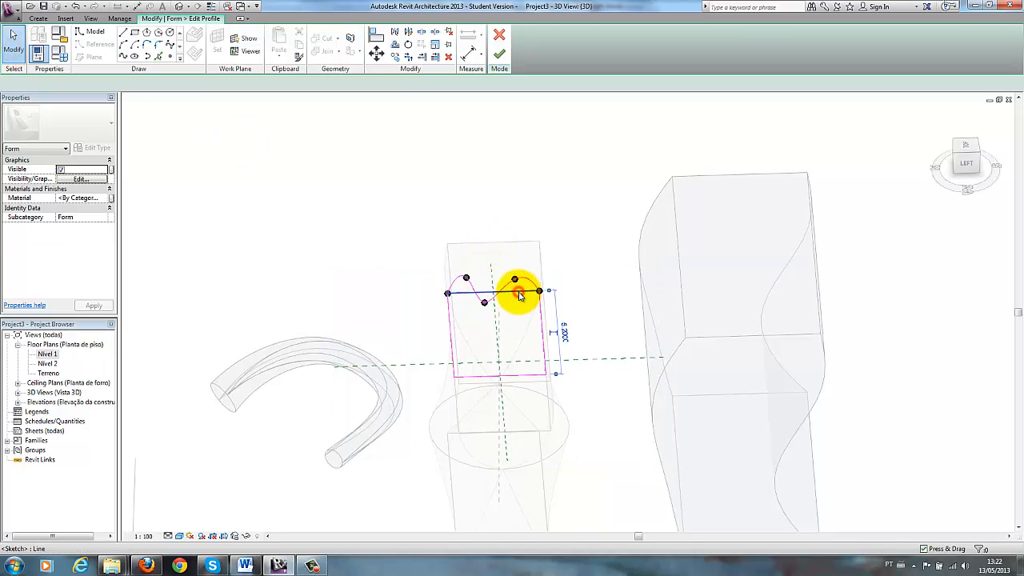
Step: Delete the straight edge between the spline's ends and finish editing the upper profile
{"action": "left_click", "coordinate": [520, 295]}
{"action": "key", "text": "Delete"}
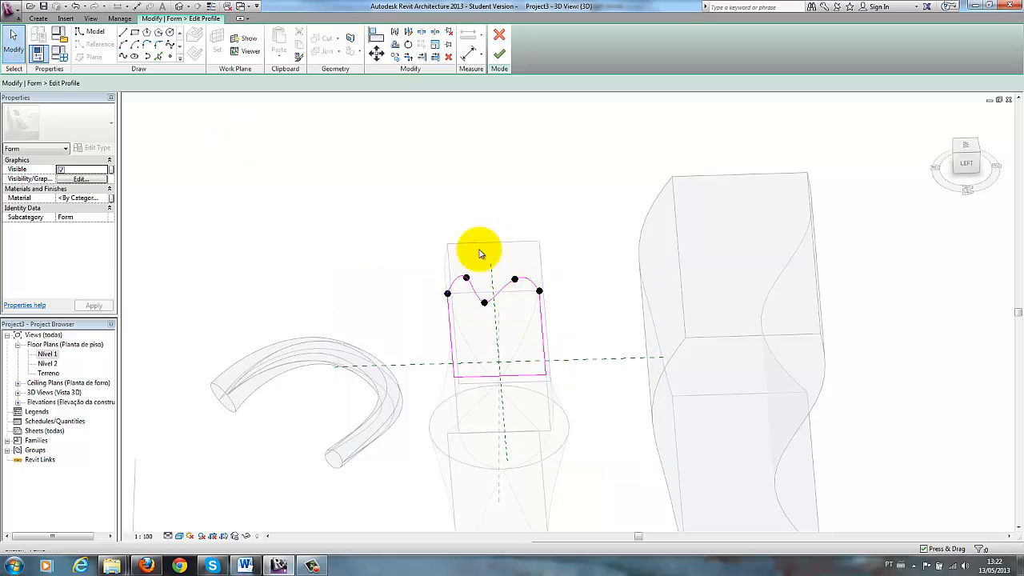
{"action": "left_click", "coordinate": [499, 57]}
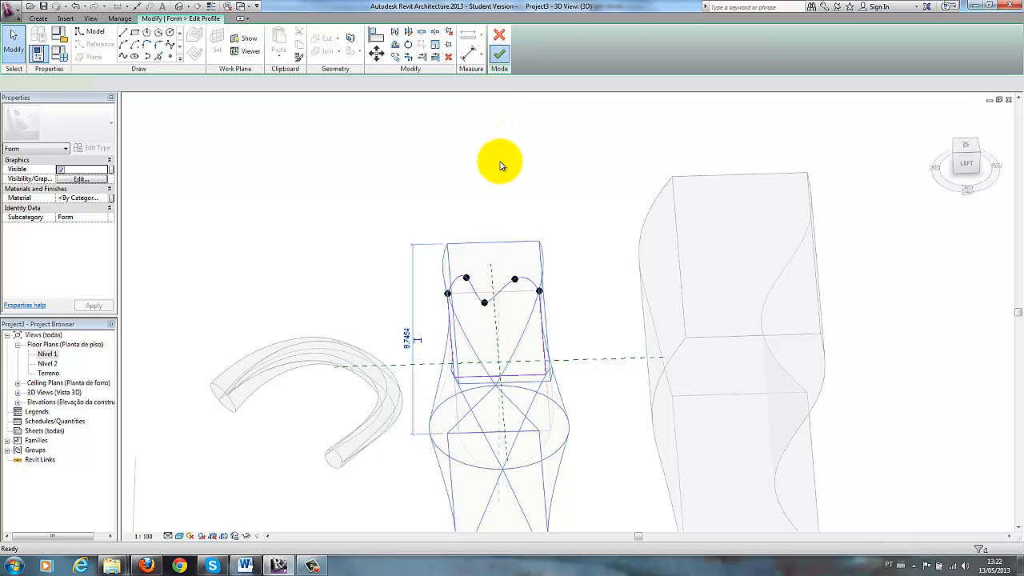
Step: Check the reshaped form from the back and side, and finish the in-place mass
{"action": "middle_click_drag", "start_coordinate": [521, 327], "coordinate": [727, 407], "text": "shift"}
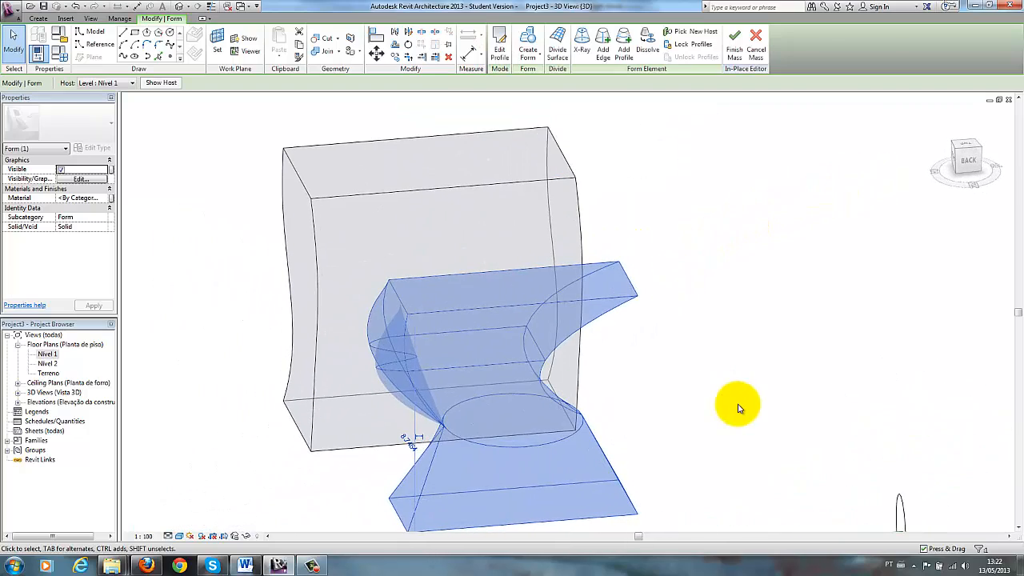
{"action": "left_click", "coordinate": [724, 410]}
{"action": "middle_click_drag", "start_coordinate": [681, 384], "coordinate": [584, 339], "text": "shift"}
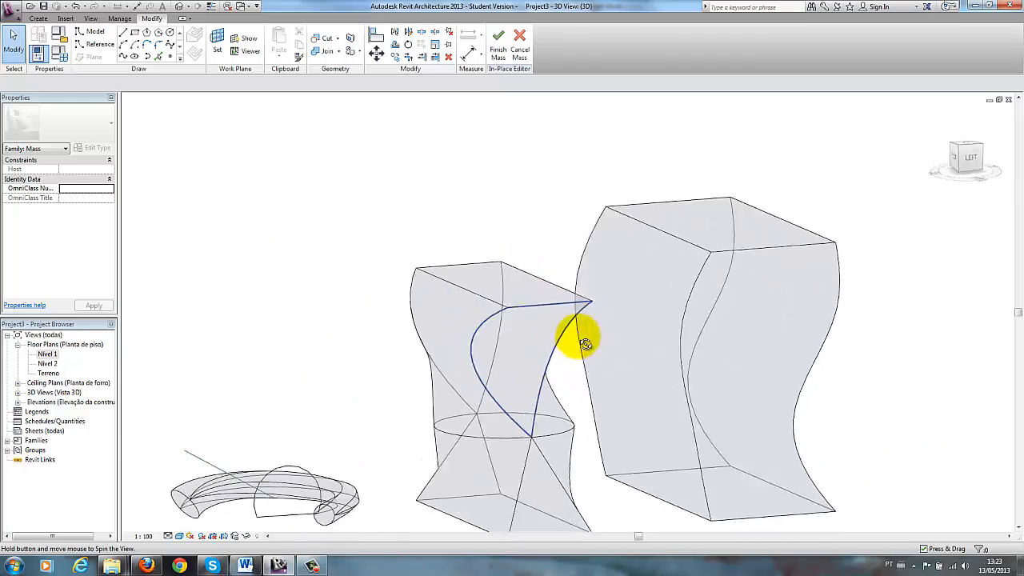
{"action": "left_click", "coordinate": [495, 53]}
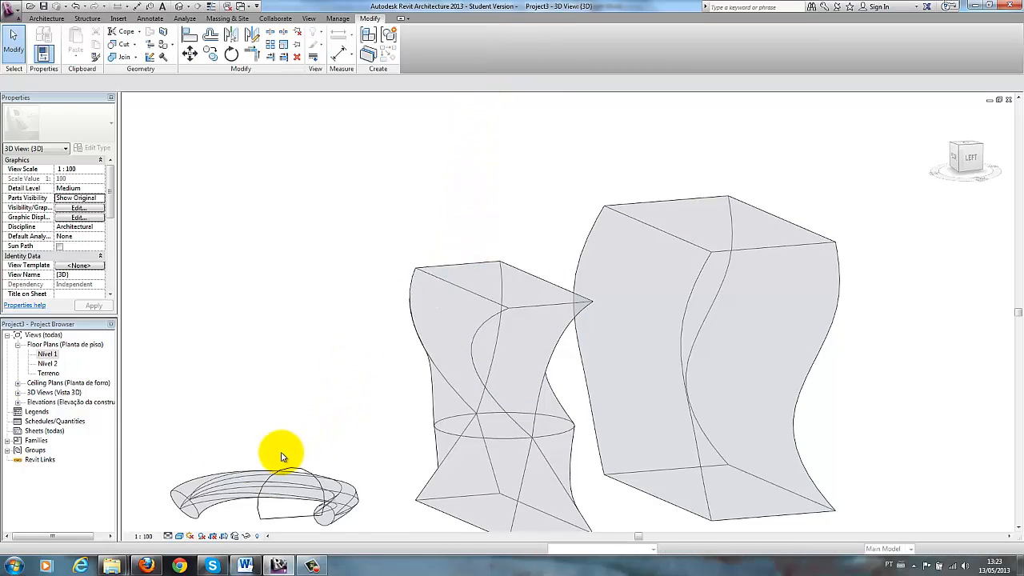
Step: Select the finished mass and adjust the reshaped box's top face with its shape handle, lowering it first and raising it to a taller height
{"action": "left_click", "coordinate": [732, 376]}
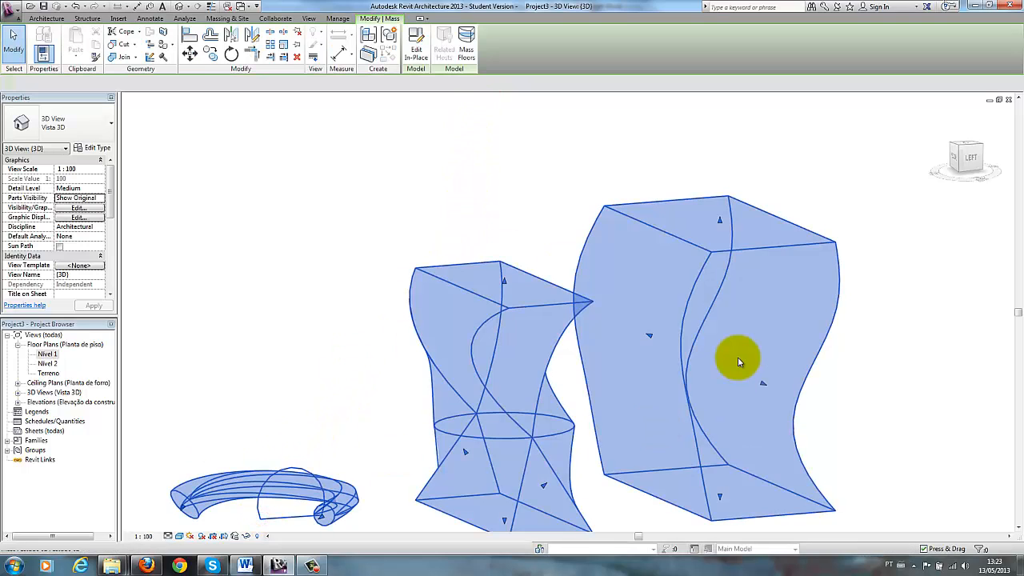
{"action": "middle_click_drag", "start_coordinate": [711, 366], "coordinate": [721, 397], "text": "shift"}
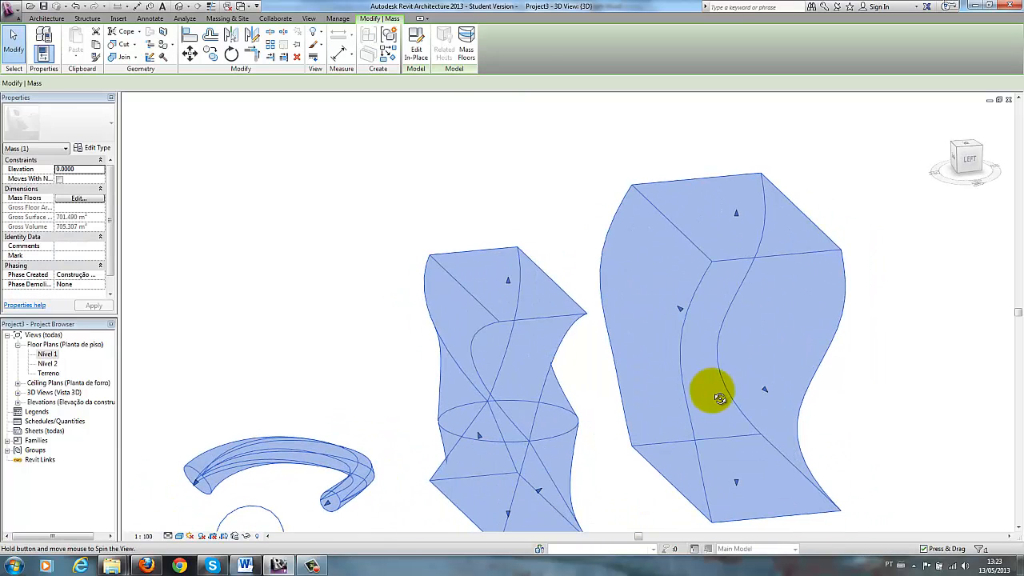
{"action": "left_click_drag", "start_coordinate": [507, 283], "coordinate": [508, 305]}
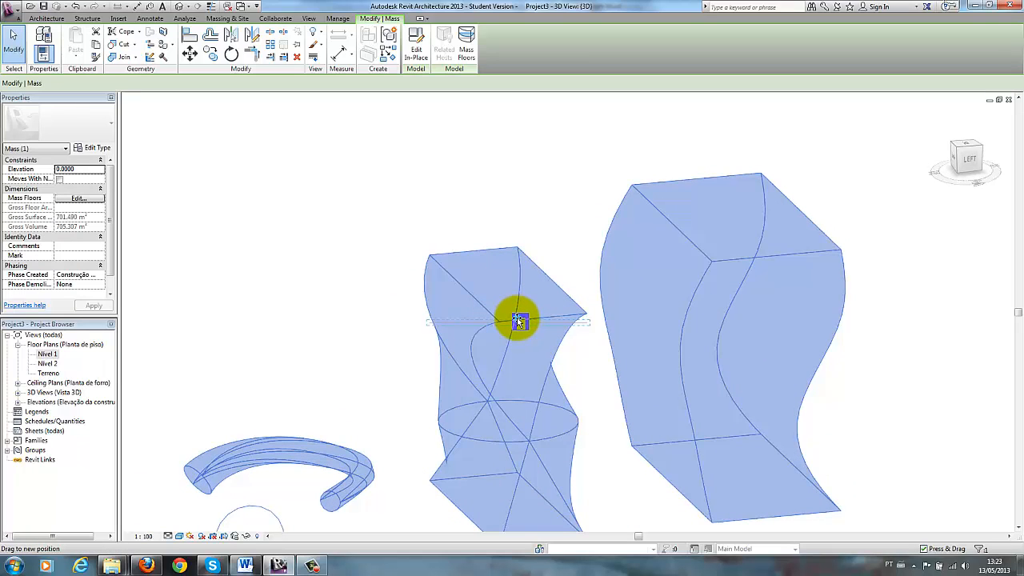
{"action": "left_click_drag", "start_coordinate": [520, 325], "coordinate": [523, 337]}
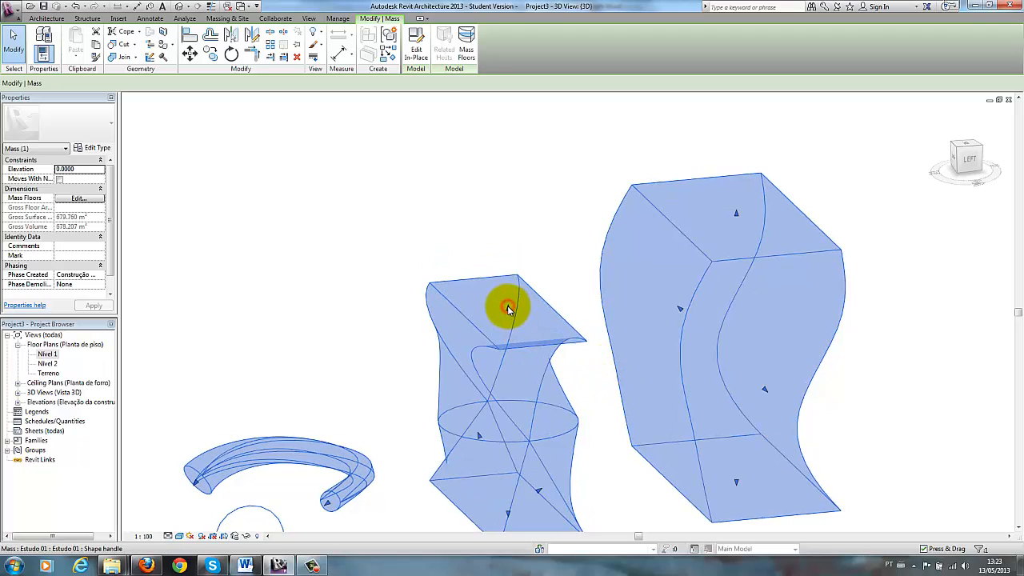
{"action": "left_click_drag", "start_coordinate": [508, 308], "coordinate": [508, 306]}
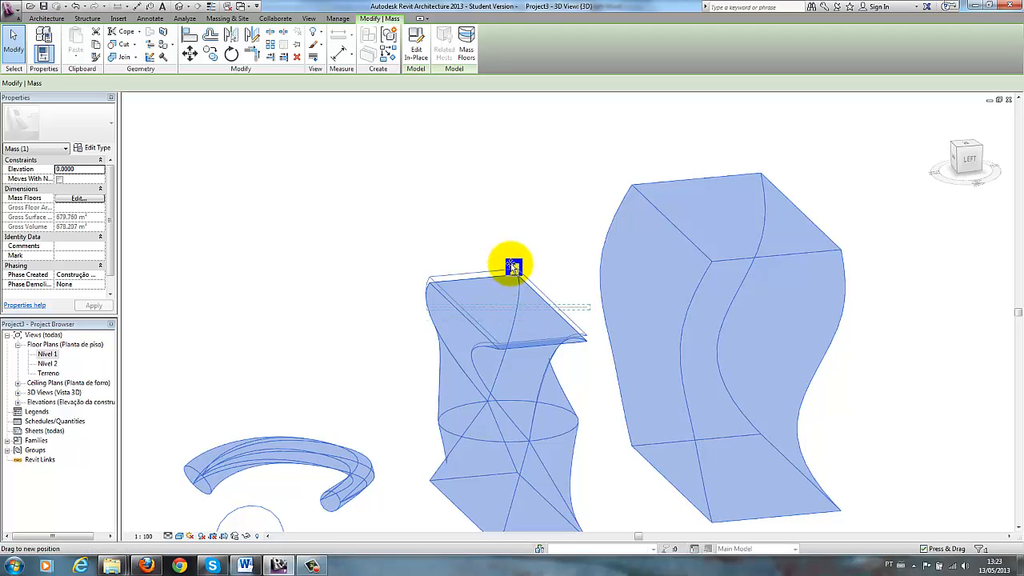
{"action": "left_click_drag", "start_coordinate": [512, 224], "coordinate": [507, 240]}
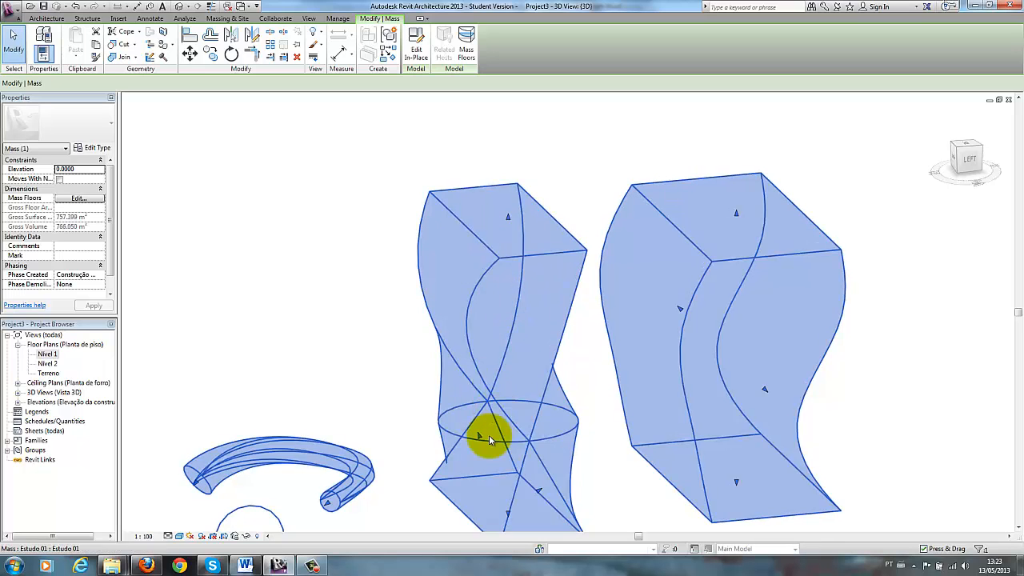
Step: Examine the finished mass from several sides and select it to check its shape handles
{"action": "middle_click_drag", "start_coordinate": [487, 440], "coordinate": [361, 419], "text": "shift"}
{"action": "left_click", "coordinate": [338, 322]}
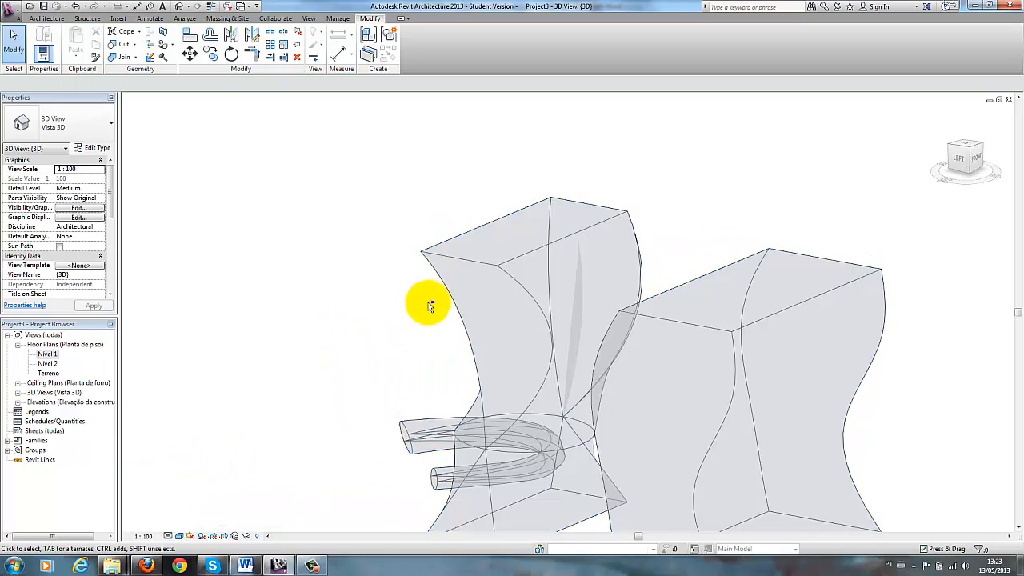
{"action": "middle_click_drag", "start_coordinate": [427, 303], "coordinate": [591, 349], "text": "shift"}
{"action": "middle_click_drag", "start_coordinate": [522, 371], "coordinate": [487, 300], "text": "shift"}
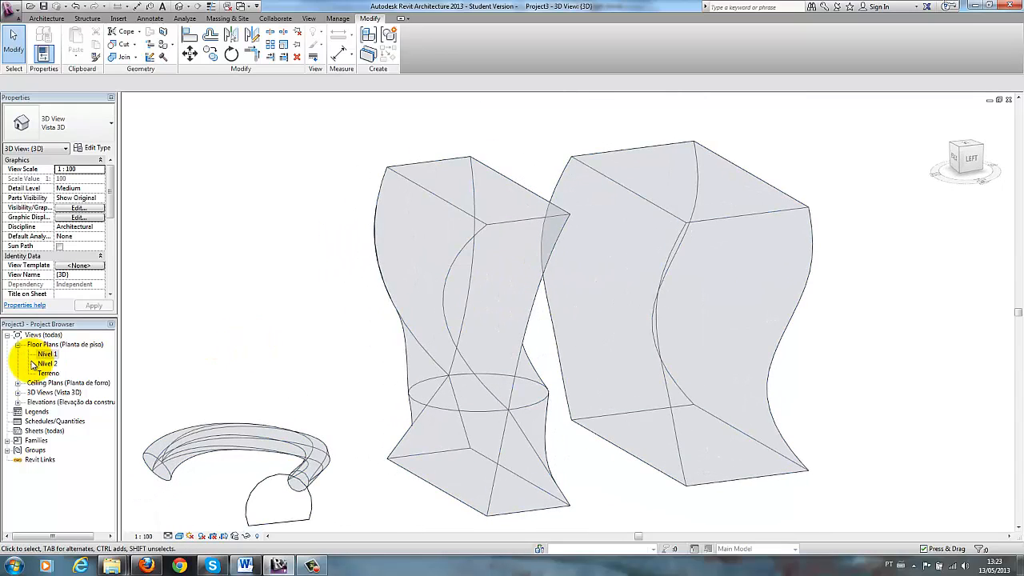
{"action": "left_click", "coordinate": [470, 368]}
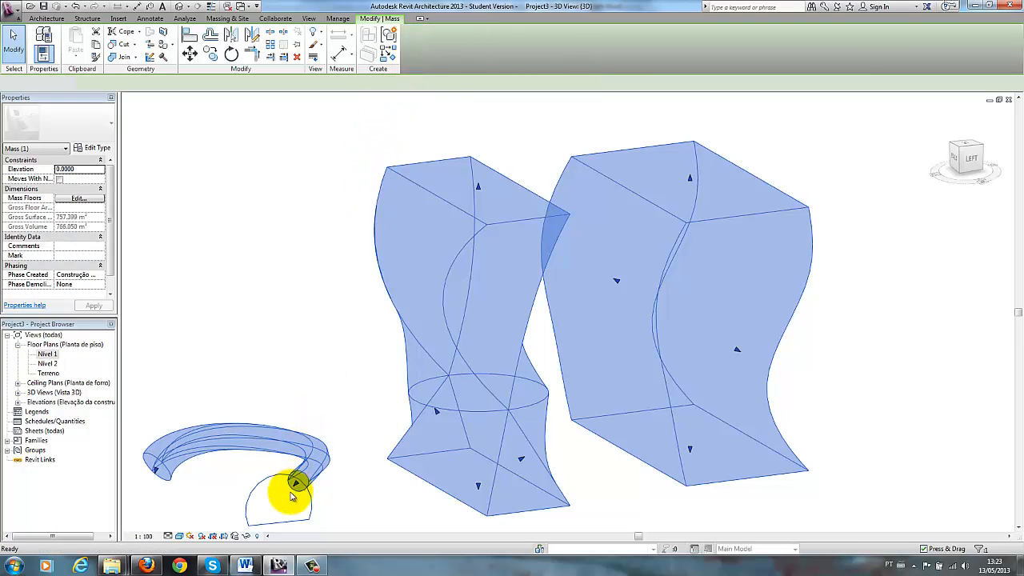
Step: Edit the mass in place, delete the leftover arched profile and the reference line near the curved tube, and finish the mass
{"action": "left_click", "coordinate": [350, 520]}
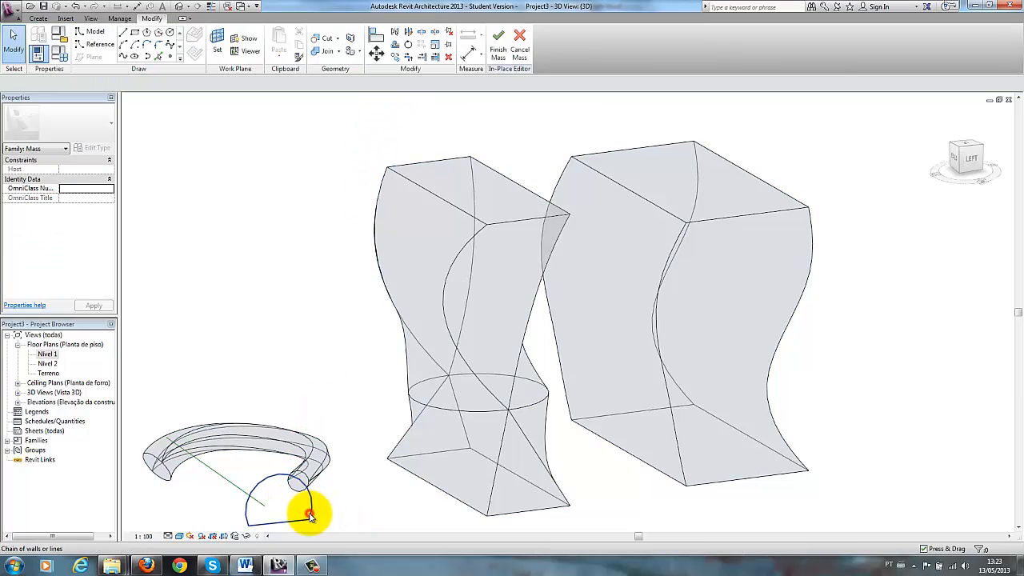
{"action": "left_click", "coordinate": [310, 516]}
{"action": "left_click", "coordinate": [247, 498]}
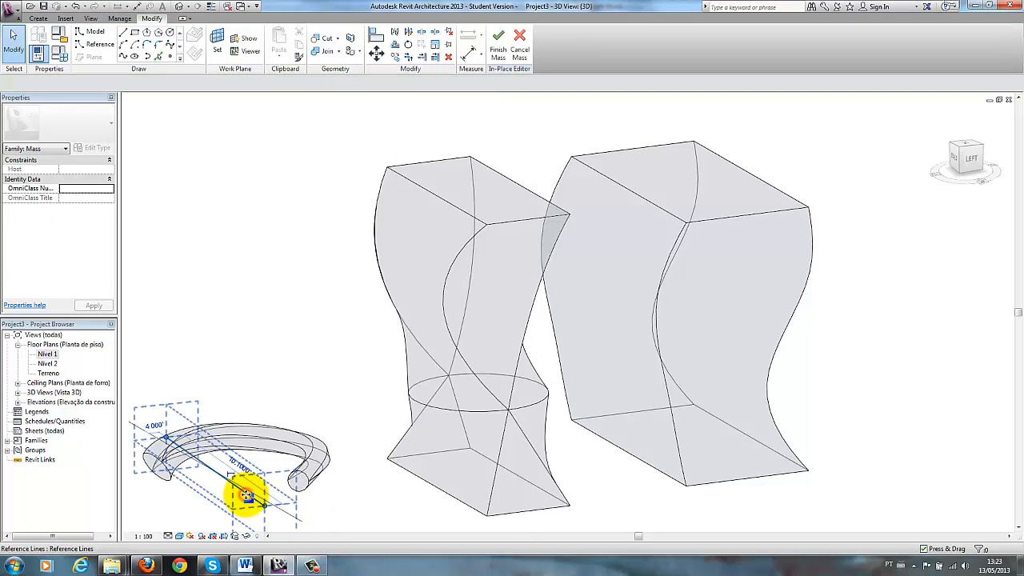
{"action": "key", "text": "Delete"}
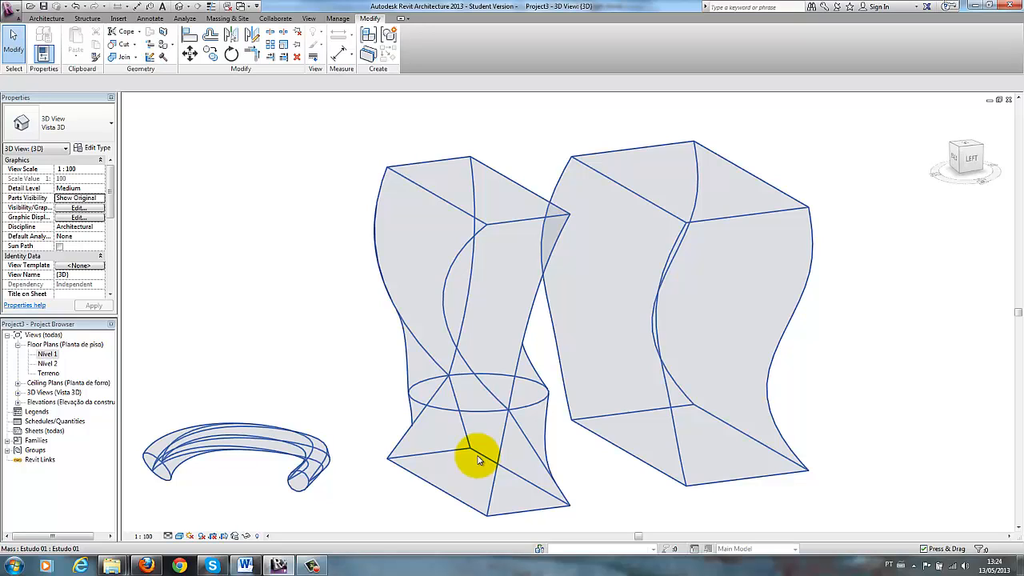
{"action": "left_click", "coordinate": [321, 345]}
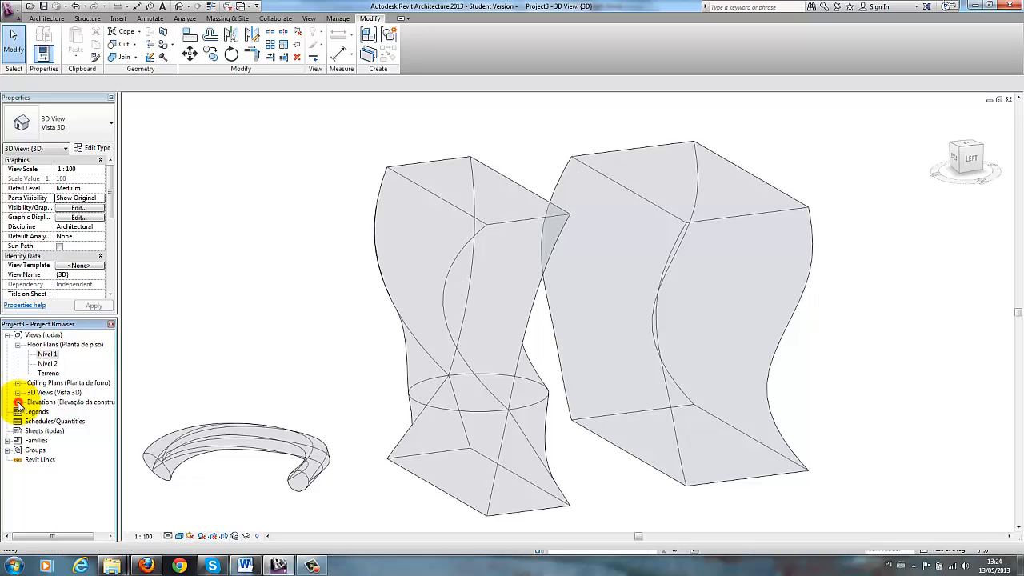
Step: Open the Leste elevation and extend the aligned ends of the level lines beyond the curved tube
{"action": "left_click", "coordinate": [17, 403]}
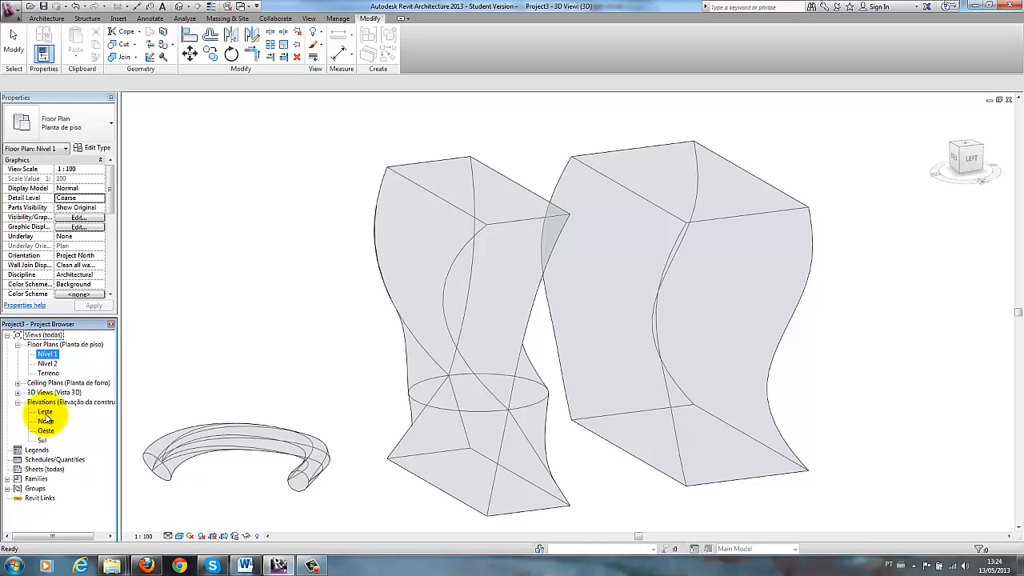
{"action": "double_click", "coordinate": [44, 412]}
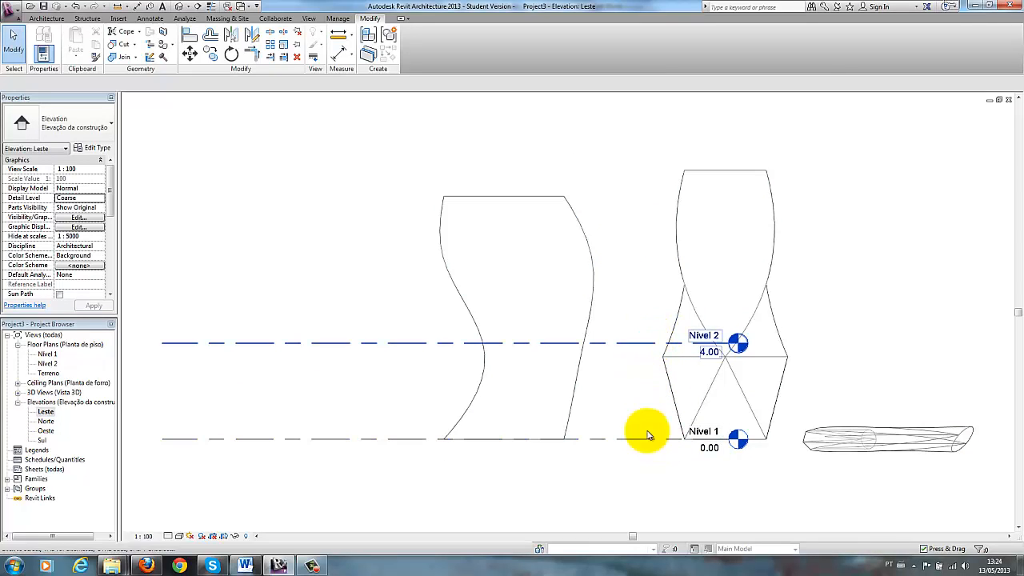
{"action": "left_click", "coordinate": [641, 344]}
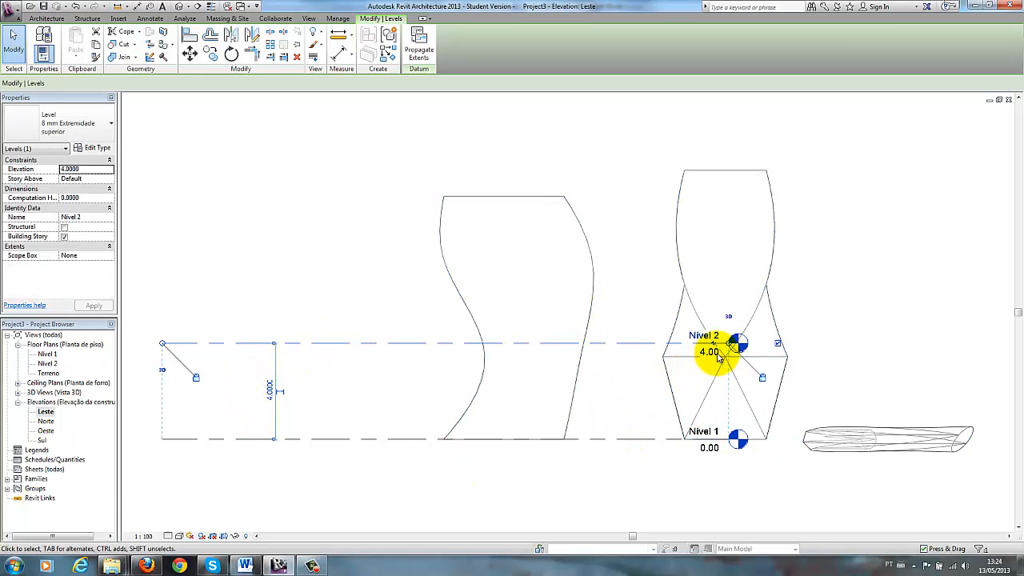
{"action": "left_click_drag", "start_coordinate": [734, 344], "coordinate": [992, 340]}
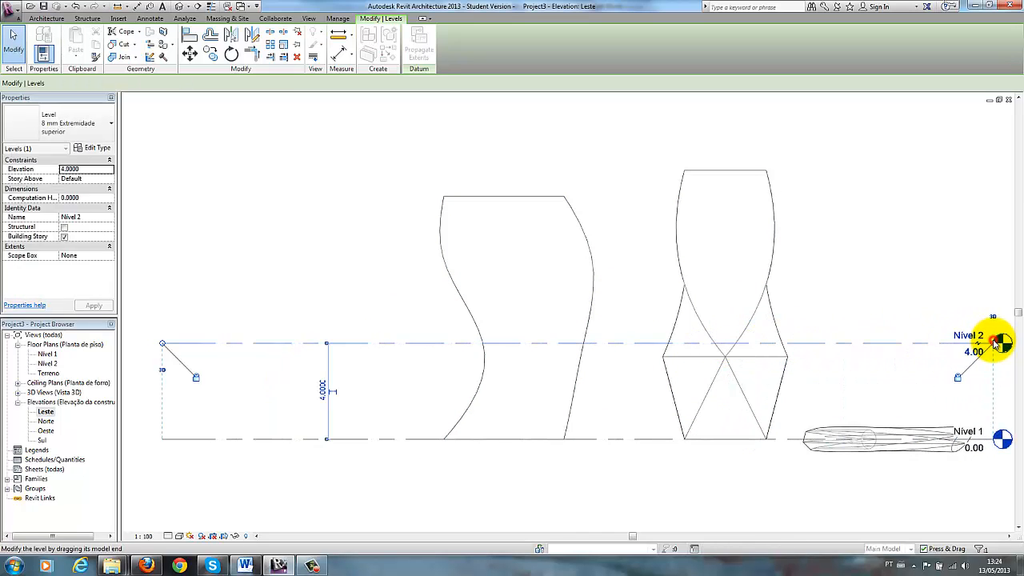
Step: Set the elevation of level Nível 2 to 3.00
{"action": "left_click", "coordinate": [975, 352]}
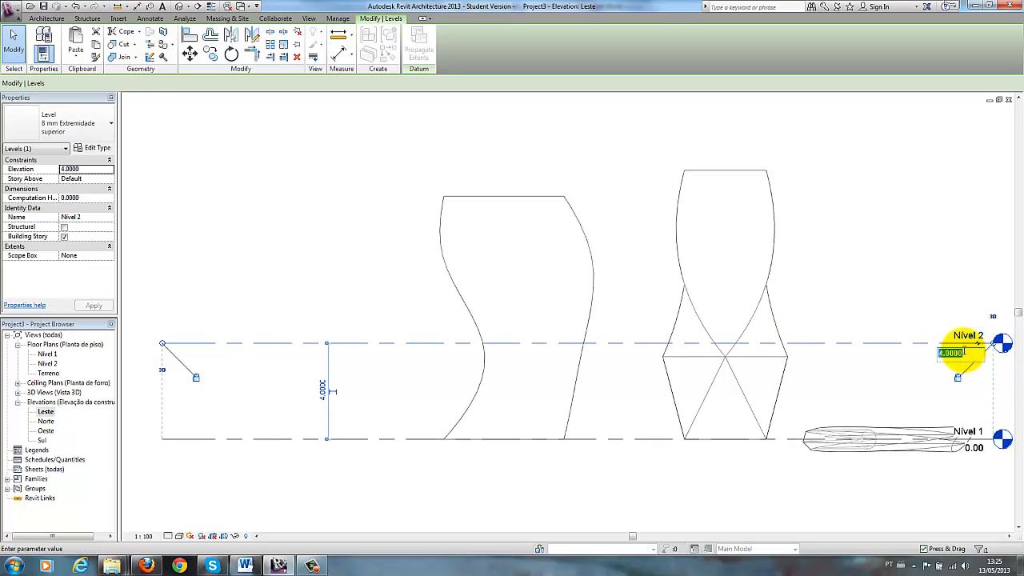
{"action": "key", "text": "Return"}
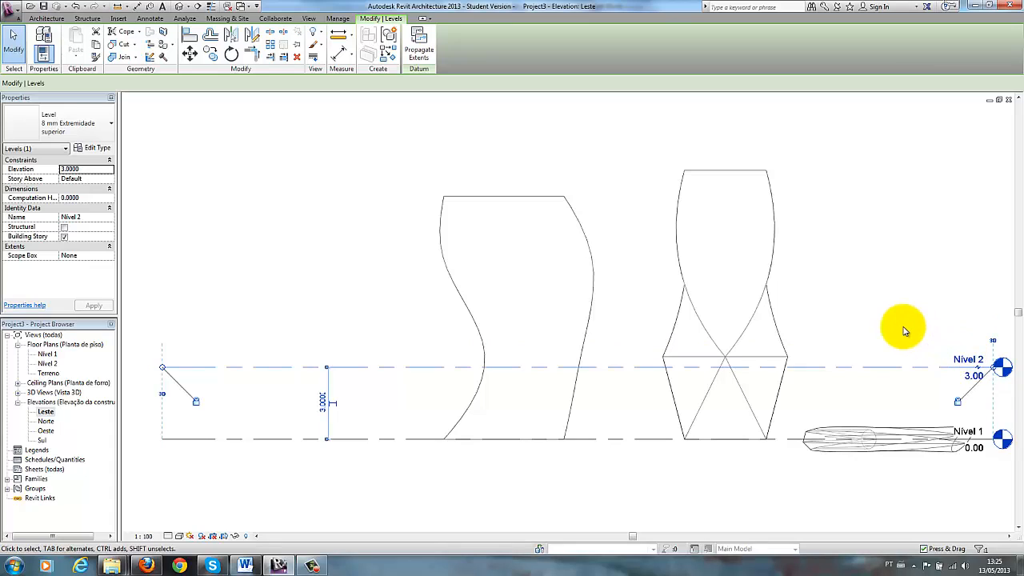
{"action": "left_click", "coordinate": [869, 288]}
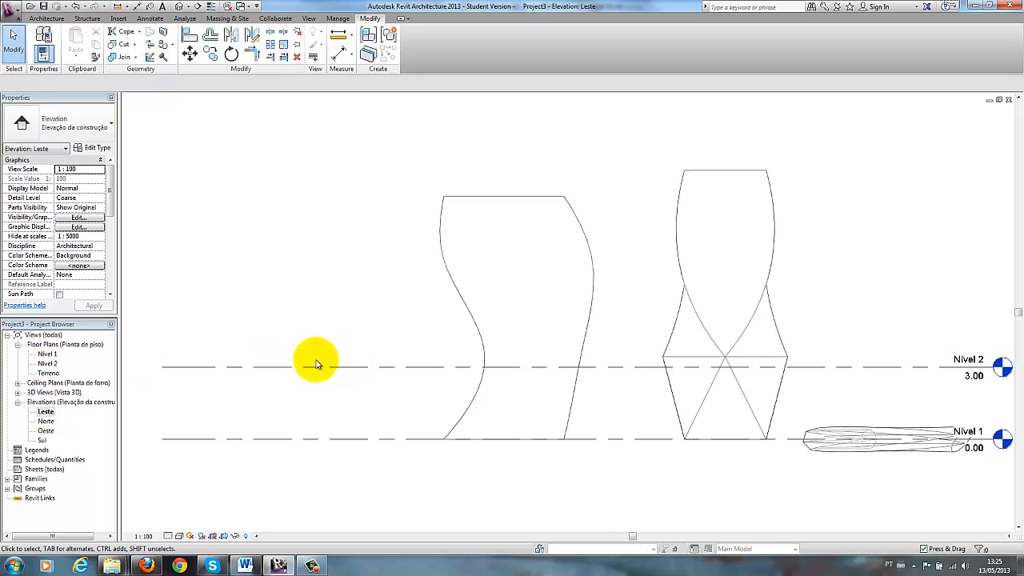
Step: Add a new level about 2.90 m above Nível 2, aligned with the ends of the existing level lines
{"action": "left_click", "coordinate": [50, 19]}
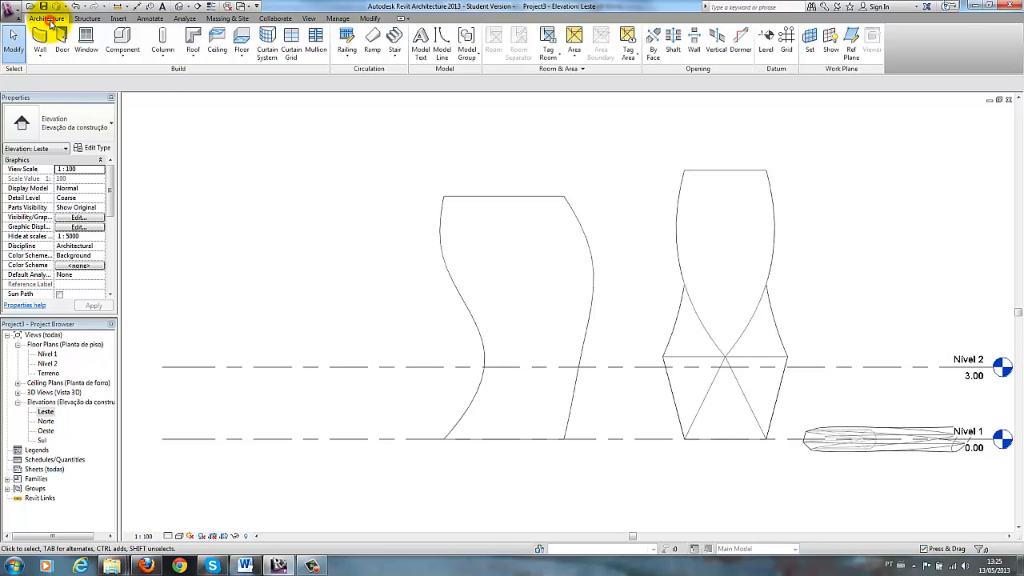
{"action": "left_click", "coordinate": [762, 44]}
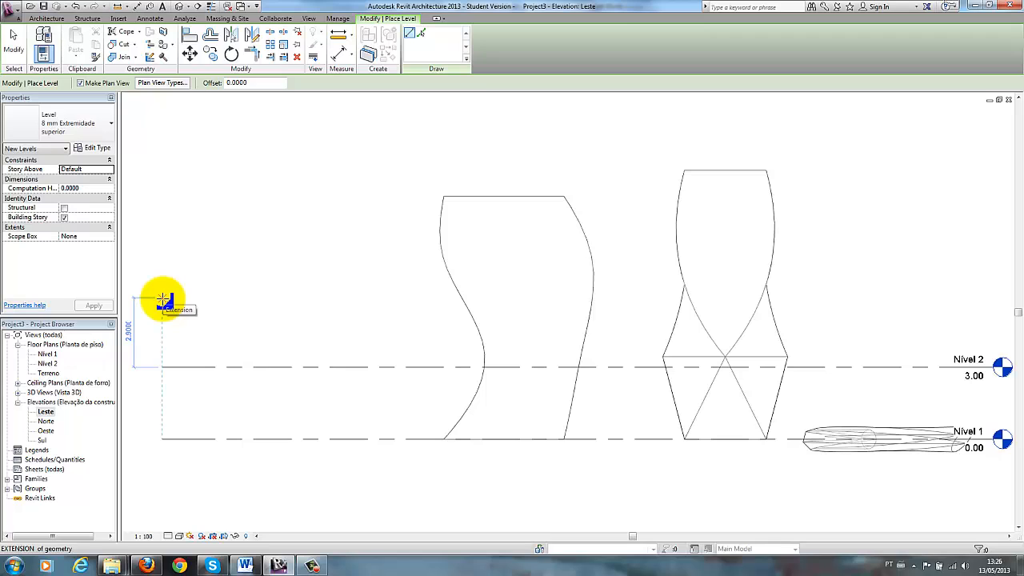
{"action": "left_click", "coordinate": [163, 300]}
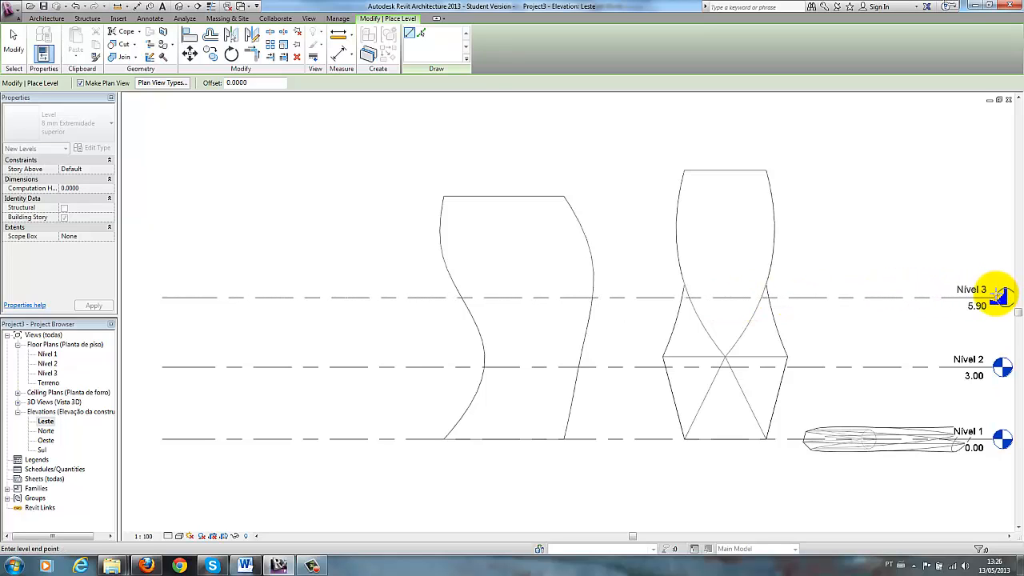
{"action": "left_click", "coordinate": [996, 296]}
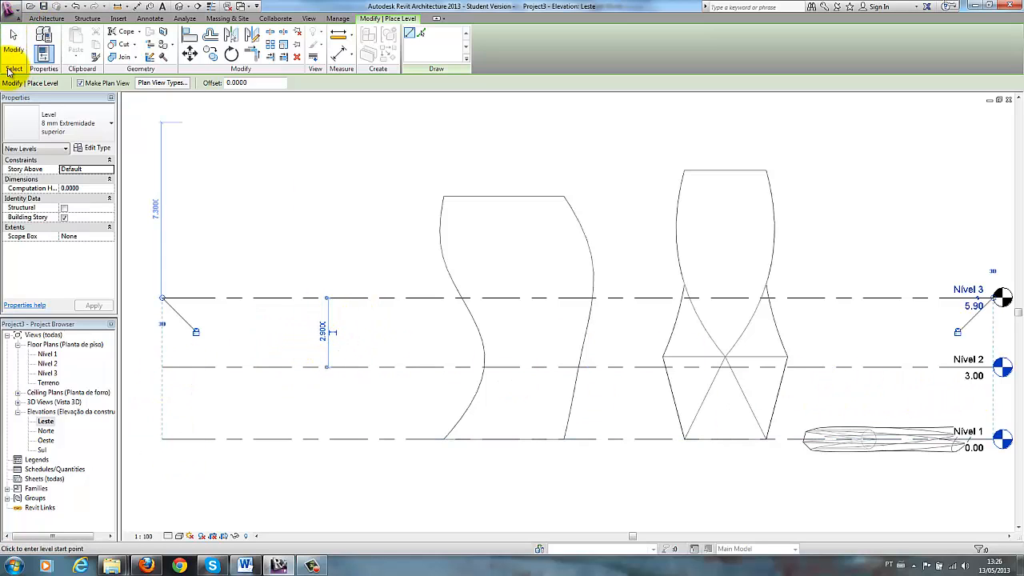
{"action": "left_click", "coordinate": [13, 40]}
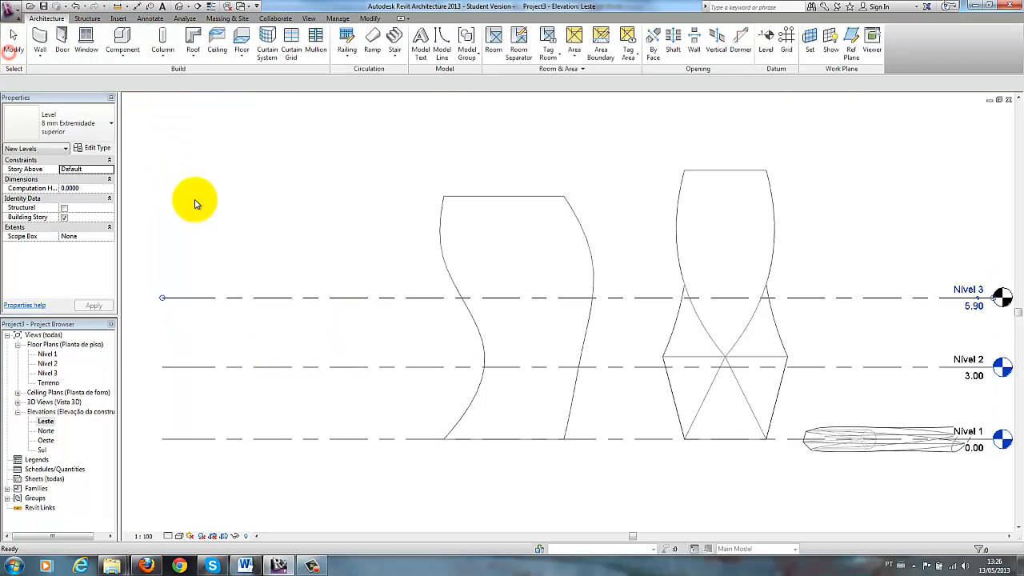
Step: Set the distance between Nível 2 and the level above it to 3 m
{"action": "left_click", "coordinate": [326, 298]}
{"action": "left_click", "coordinate": [327, 331]}
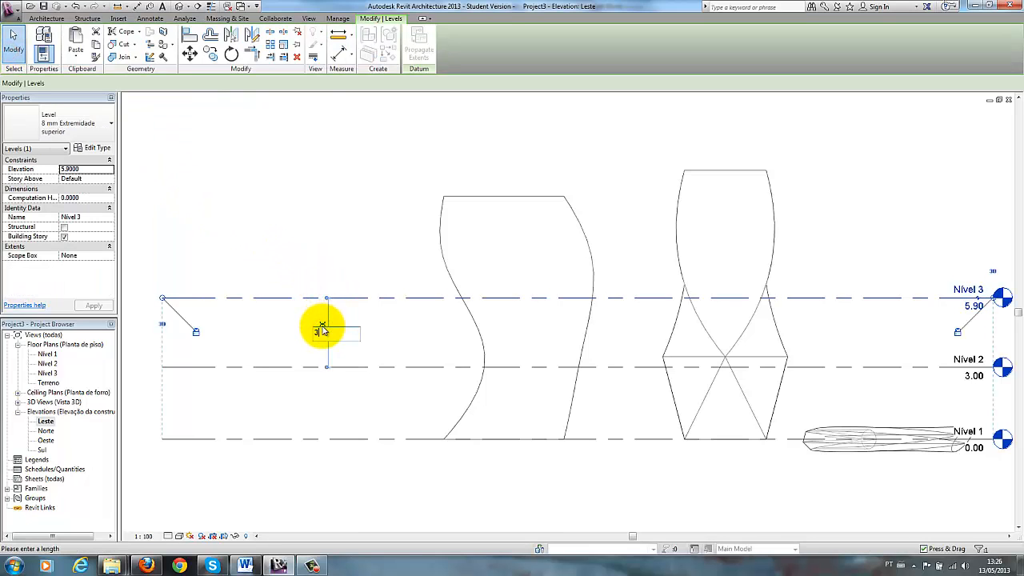
{"action": "type", "text": "3"}
{"action": "key", "text": "Return"}
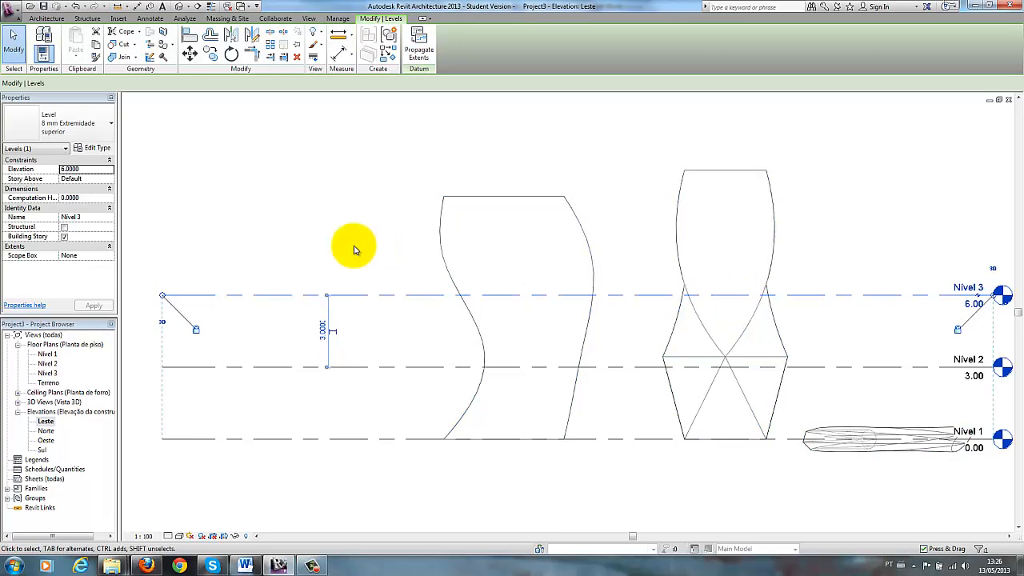
Step: Add two more aligned levels above Nível 3, at elevations of about 8.10 and 10.00
{"action": "left_click", "coordinate": [44, 18]}
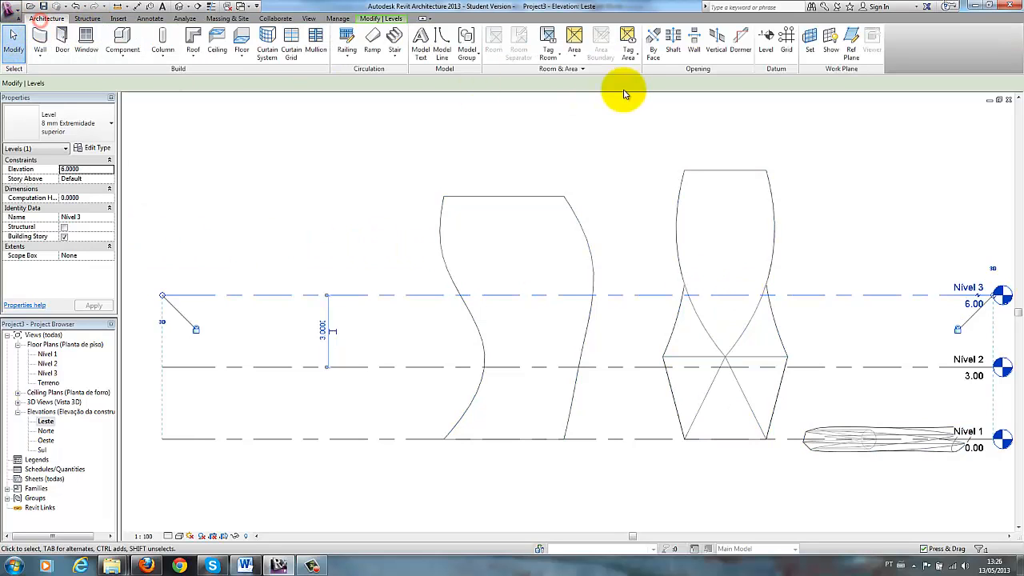
{"action": "left_click", "coordinate": [766, 48]}
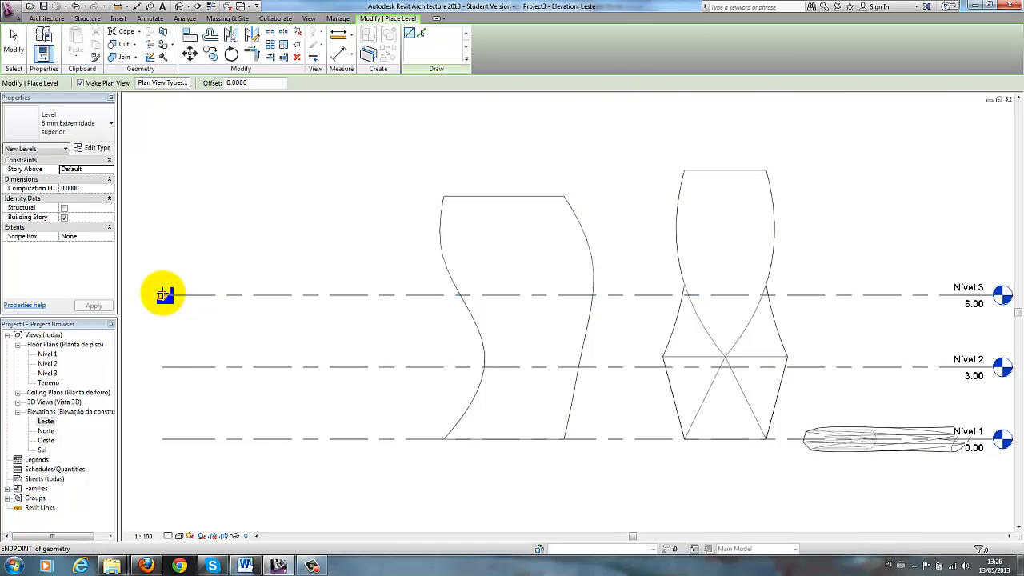
{"action": "left_click", "coordinate": [163, 243]}
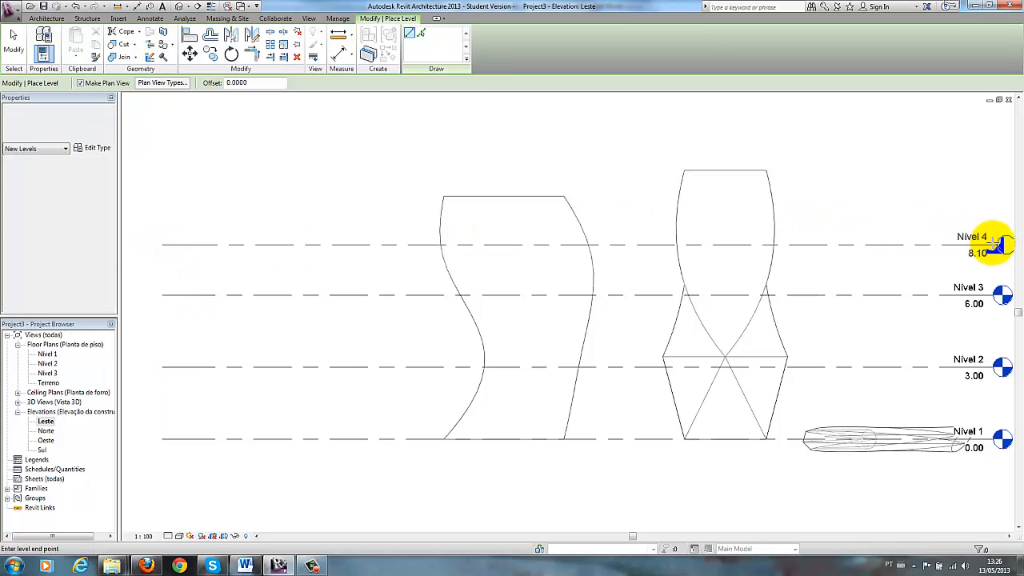
{"action": "left_click", "coordinate": [969, 236]}
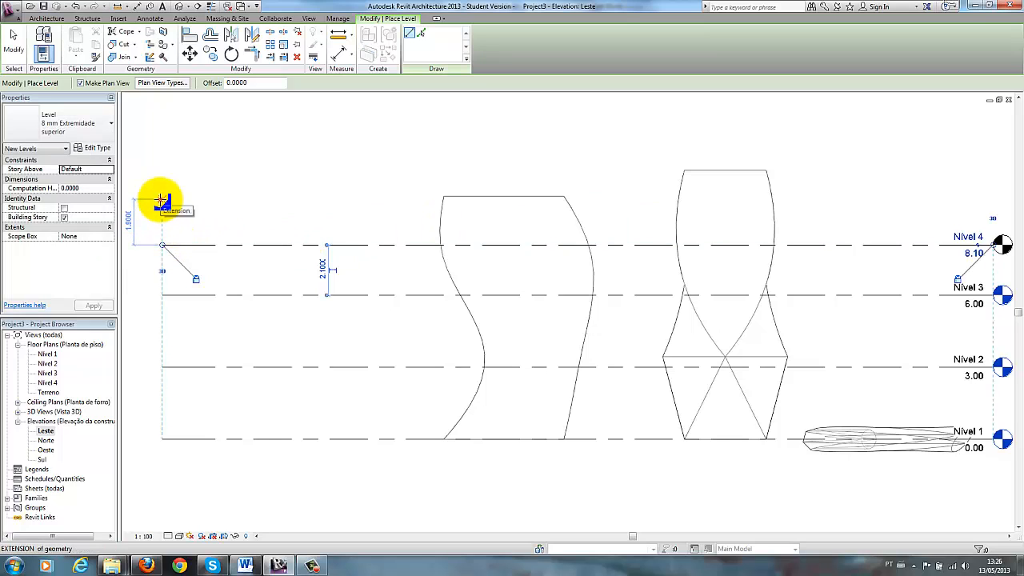
{"action": "left_click", "coordinate": [161, 200]}
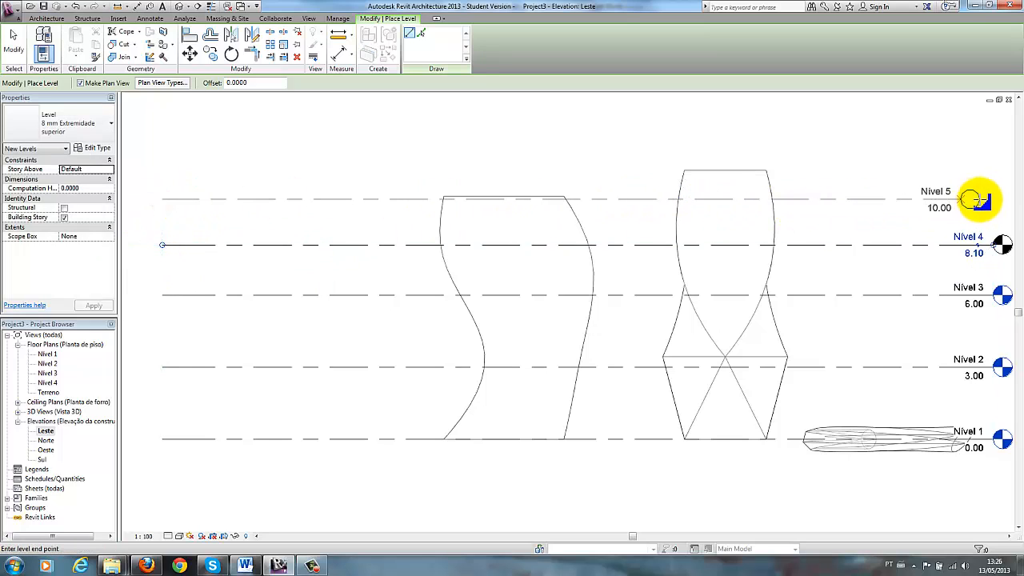
{"action": "left_click", "coordinate": [995, 199]}
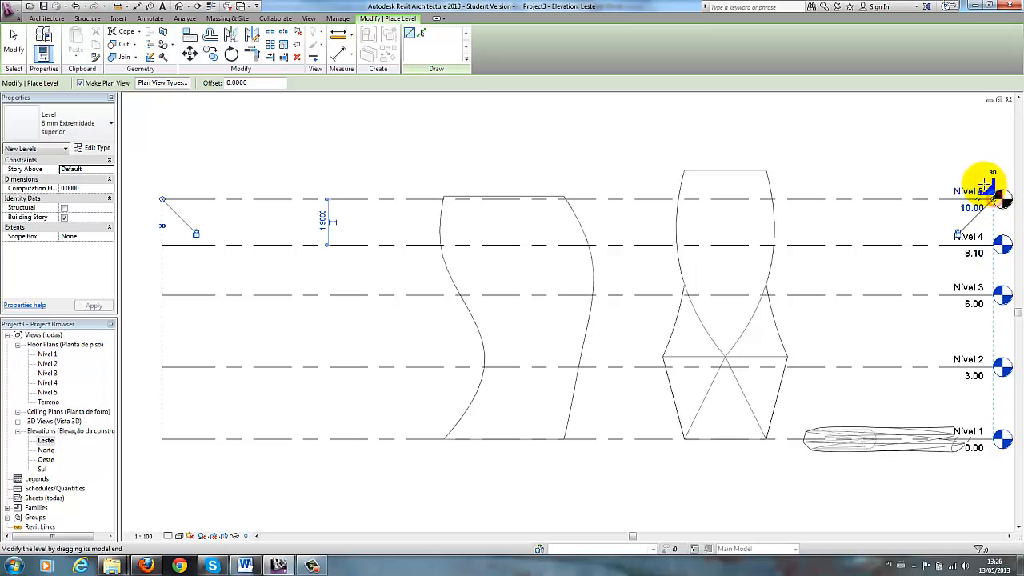
{"action": "left_click", "coordinate": [13, 40]}
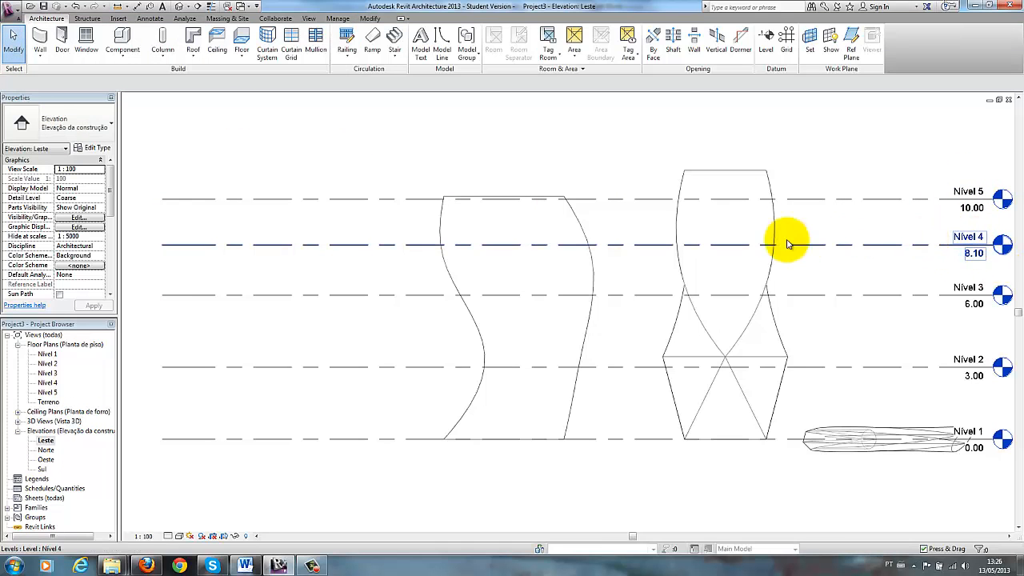
Step: Set the distance from Nível 3 to Nível 4 to 3 m
{"action": "left_click", "coordinate": [583, 244]}
{"action": "left_click", "coordinate": [323, 270]}
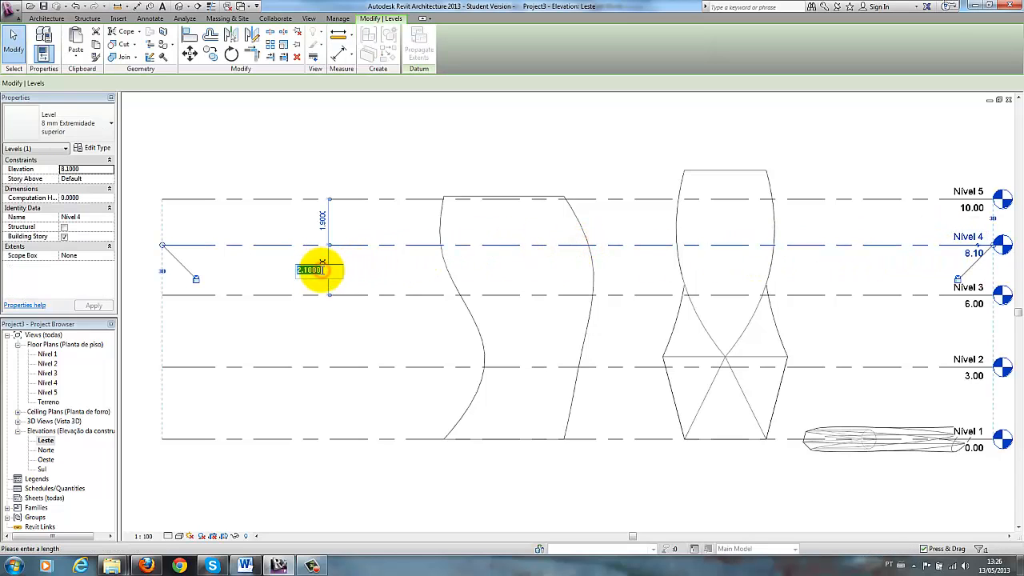
{"action": "type", "text": "3"}
{"action": "key", "text": "Return"}
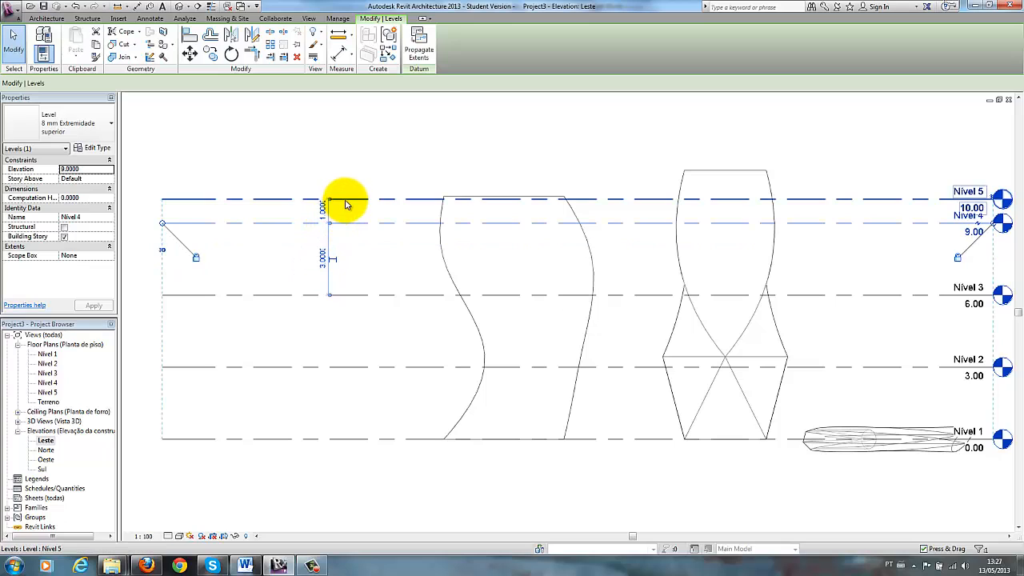
Step: Set the distance from Nível 4 to Nível 5 to 3 m
{"action": "left_click", "coordinate": [345, 200]}
{"action": "left_click", "coordinate": [326, 211]}
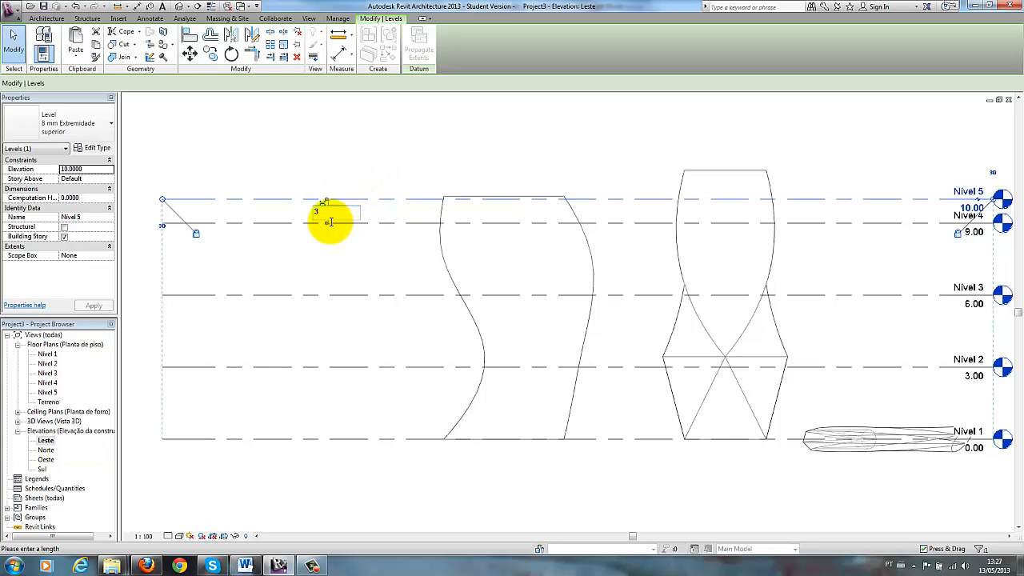
{"action": "key", "text": "Return"}
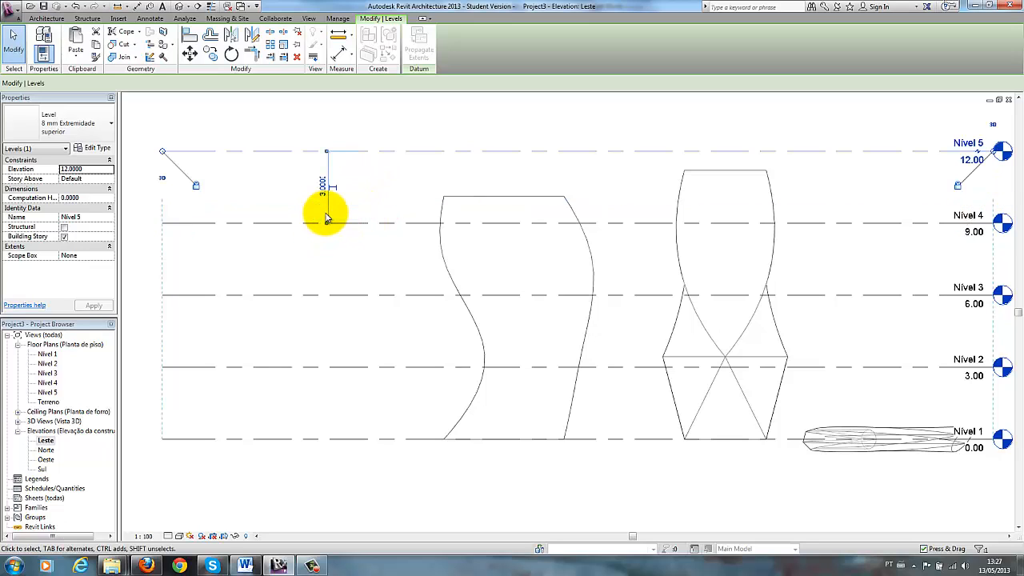
{"action": "left_click", "coordinate": [550, 128]}
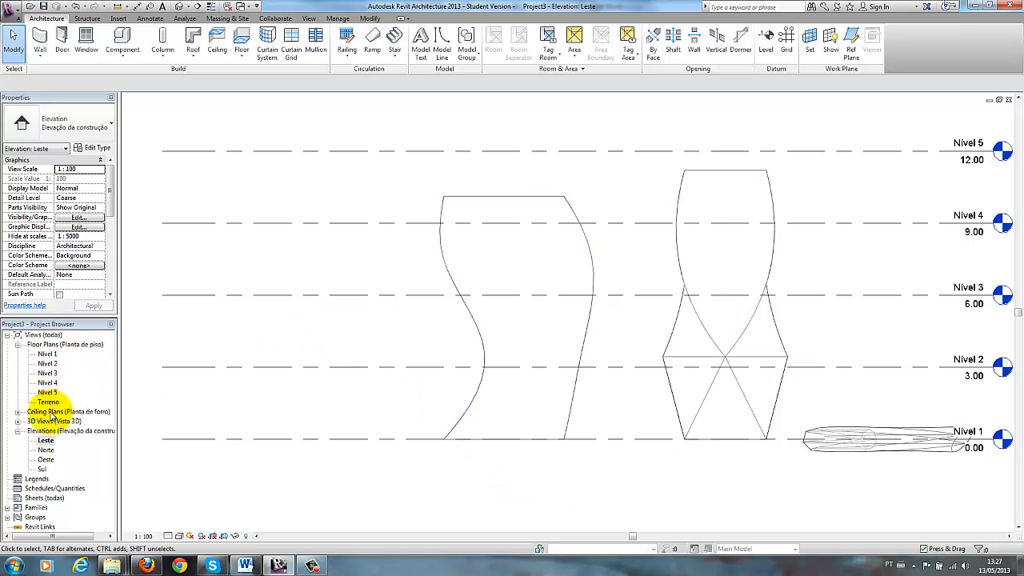
Step: Open the Nível 4 floor plan and check how the masses appear in plan
{"action": "double_click", "coordinate": [47, 383]}
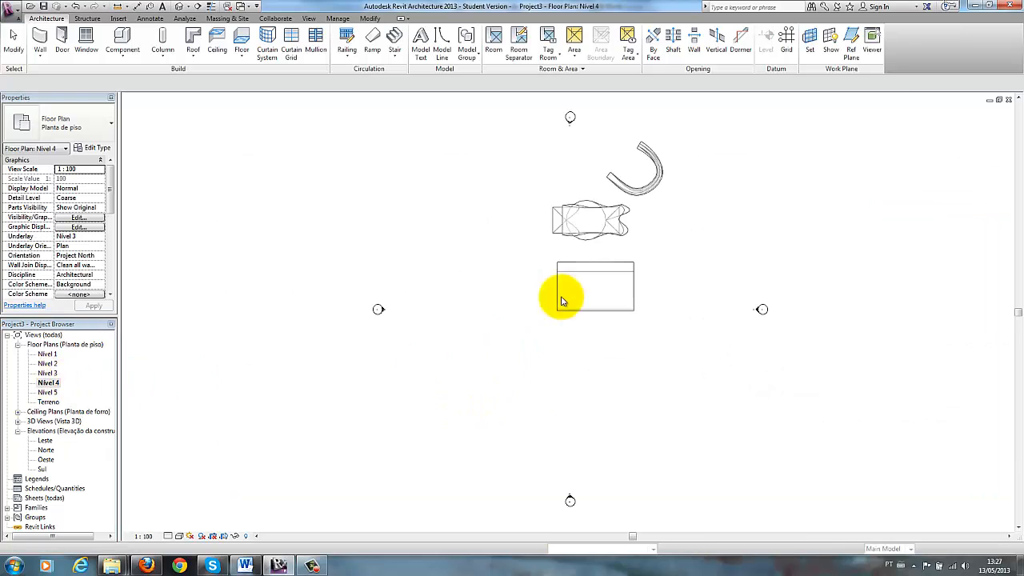
{"action": "scroll", "coordinate": [622, 247], "scroll_direction": "up", "scroll_amount": 4}
{"action": "scroll", "coordinate": [621, 302], "scroll_direction": "up", "scroll_amount": 3}
{"action": "scroll", "coordinate": [598, 286], "scroll_direction": "down", "scroll_amount": 6}
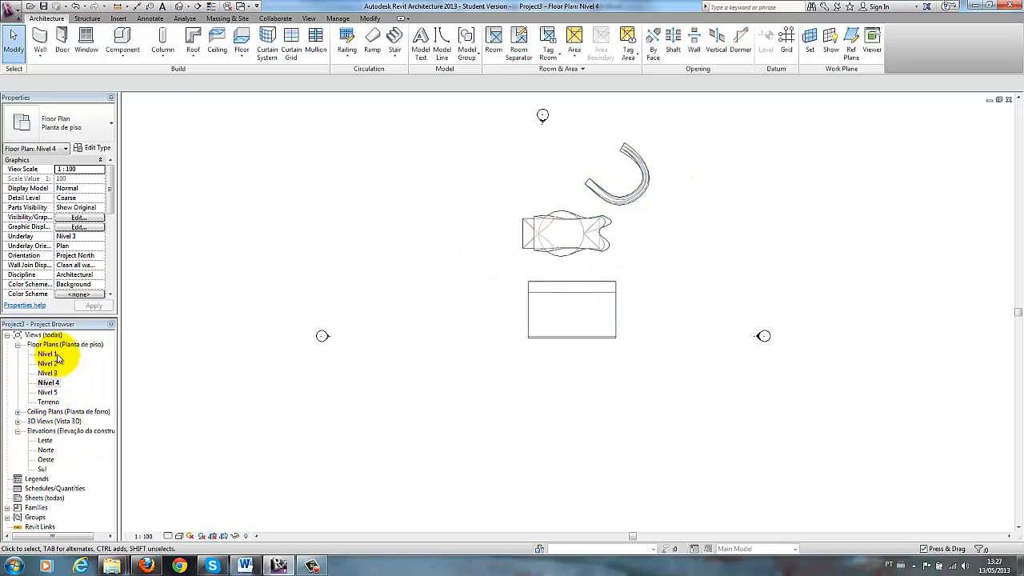
Step: Divide the Estudo 01 mass into mass floors at Nível 1, Nível 2, Nível 3 and Nível 4 in the 3D view
{"action": "left_click", "coordinate": [181, 7]}
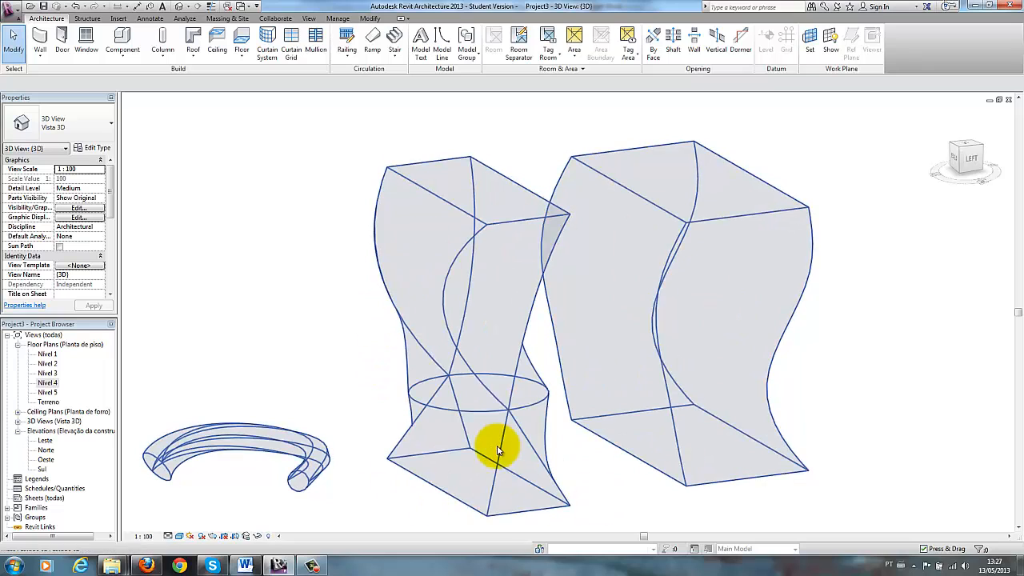
{"action": "middle_click_drag", "start_coordinate": [425, 427], "coordinate": [407, 393]}
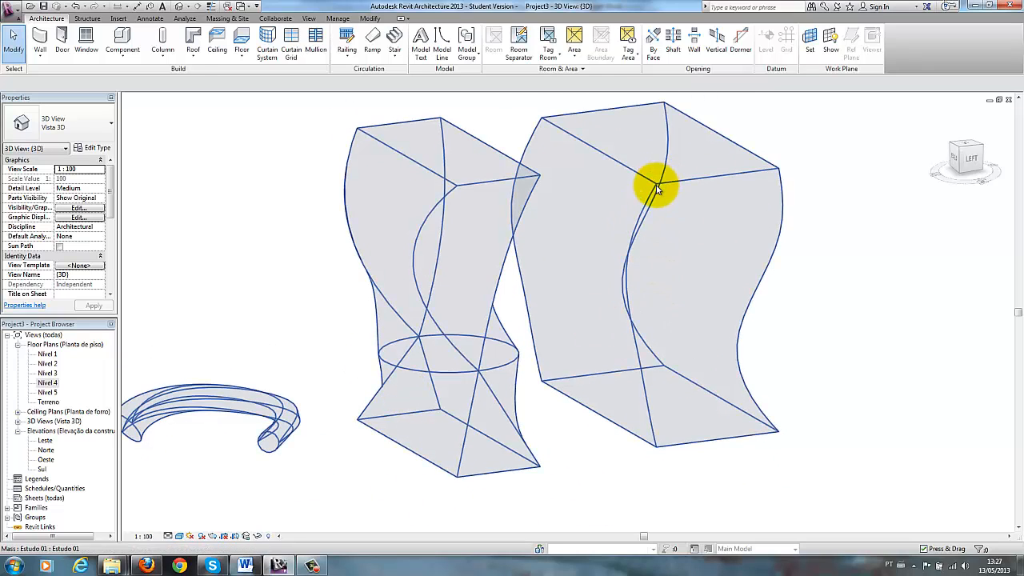
{"action": "left_click", "coordinate": [603, 261]}
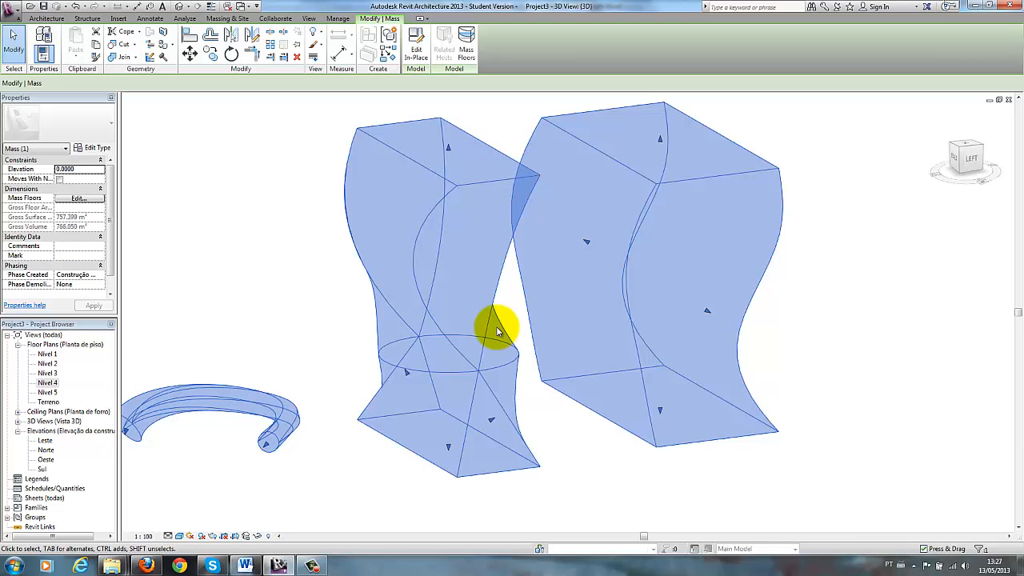
{"action": "left_click", "coordinate": [468, 53]}
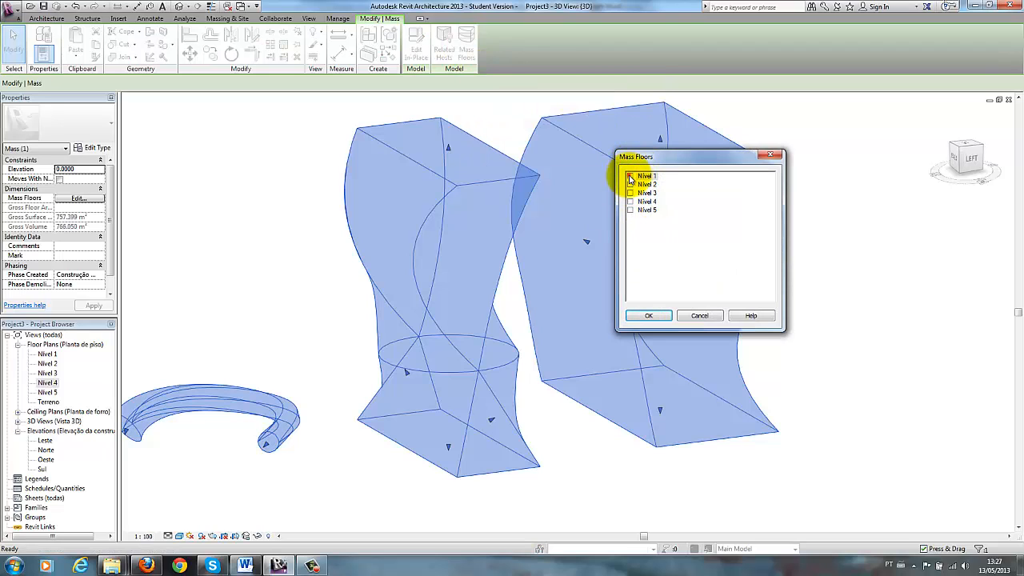
{"action": "left_click", "coordinate": [630, 202]}
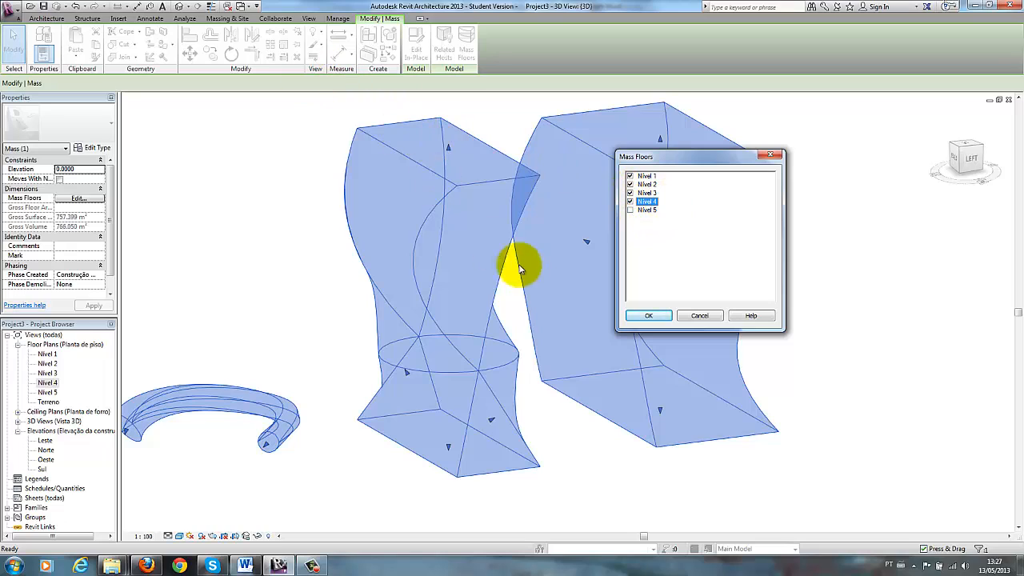
{"action": "left_click", "coordinate": [650, 316]}
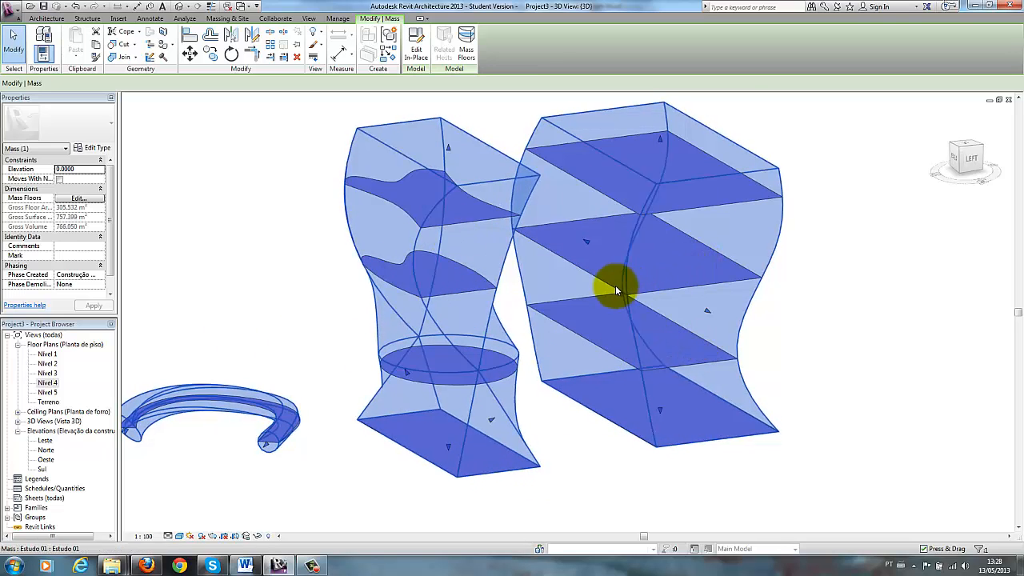
{"action": "left_click", "coordinate": [603, 461]}
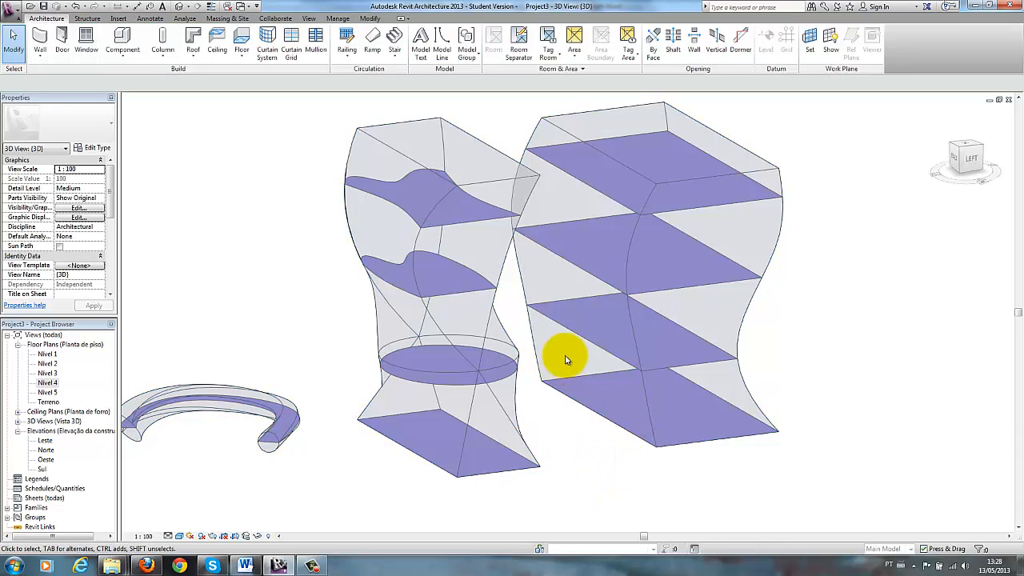
Step: Inspect the Nível 4 mass floor's properties and enter a usage ending in "para Aluguéis" for the Nível 3 mass floor
{"action": "left_click", "coordinate": [618, 206]}
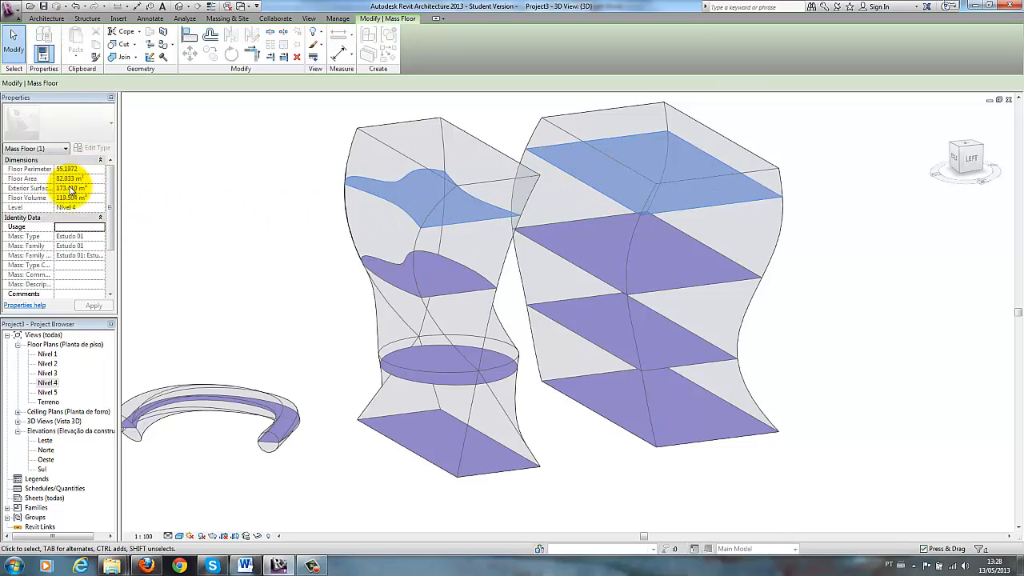
{"action": "left_click", "coordinate": [582, 274]}
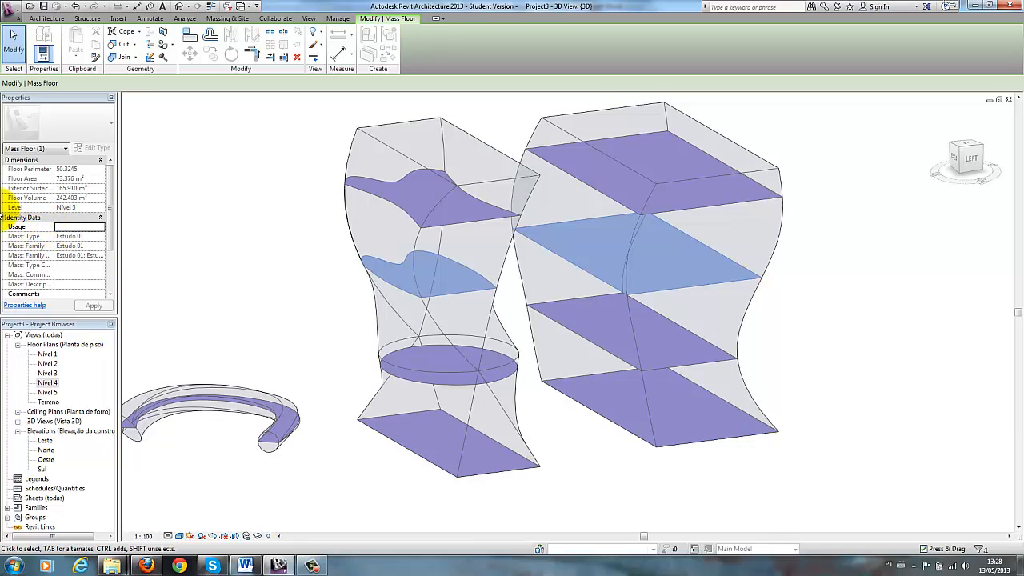
{"action": "left_click", "coordinate": [80, 227]}
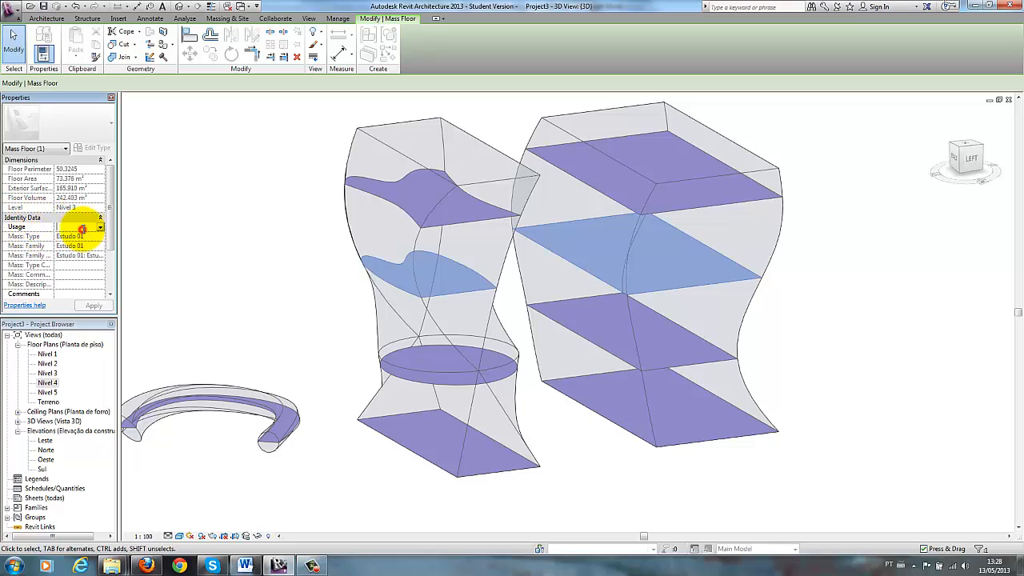
{"action": "left_click", "coordinate": [99, 228]}
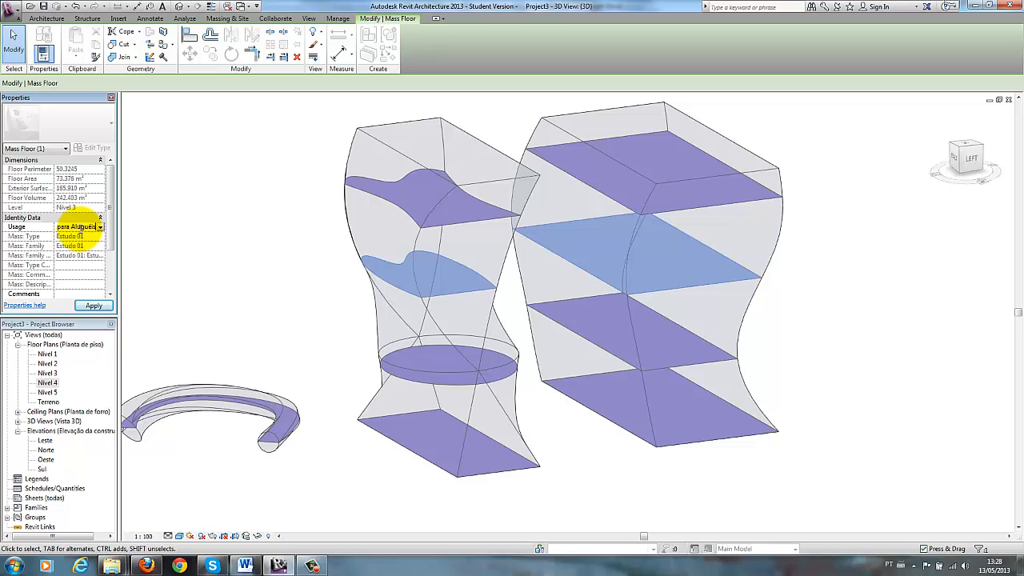
Step: Set the usage of the Nível 2 mass floor to Administração
{"action": "left_click", "coordinate": [412, 381]}
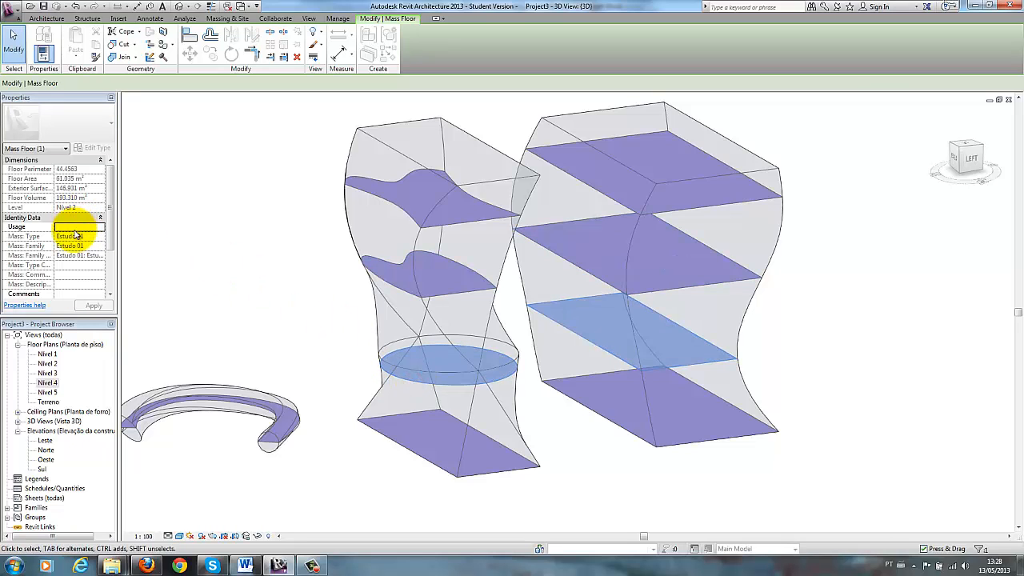
{"action": "left_click", "coordinate": [73, 226]}
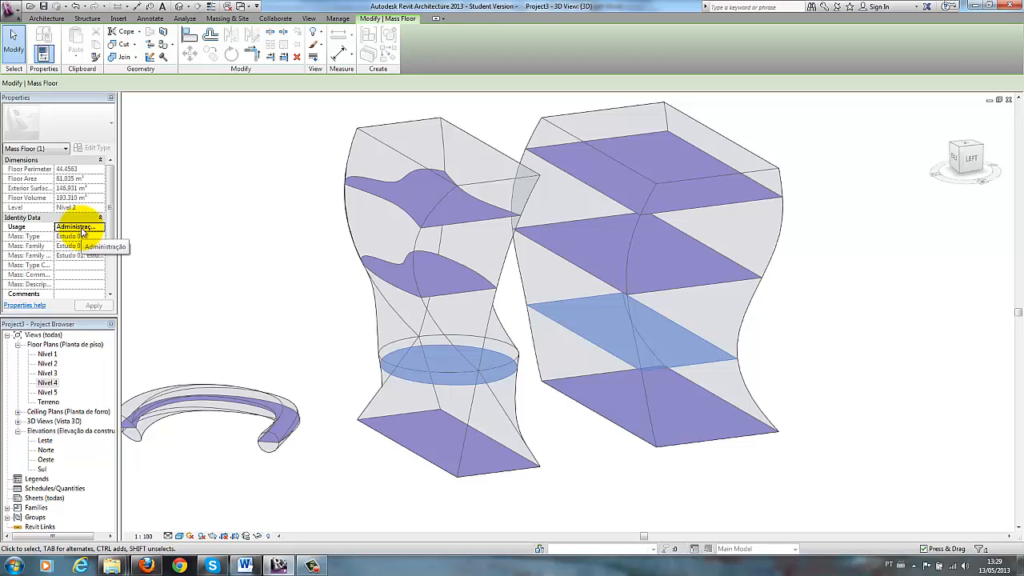
{"action": "left_click", "coordinate": [264, 231]}
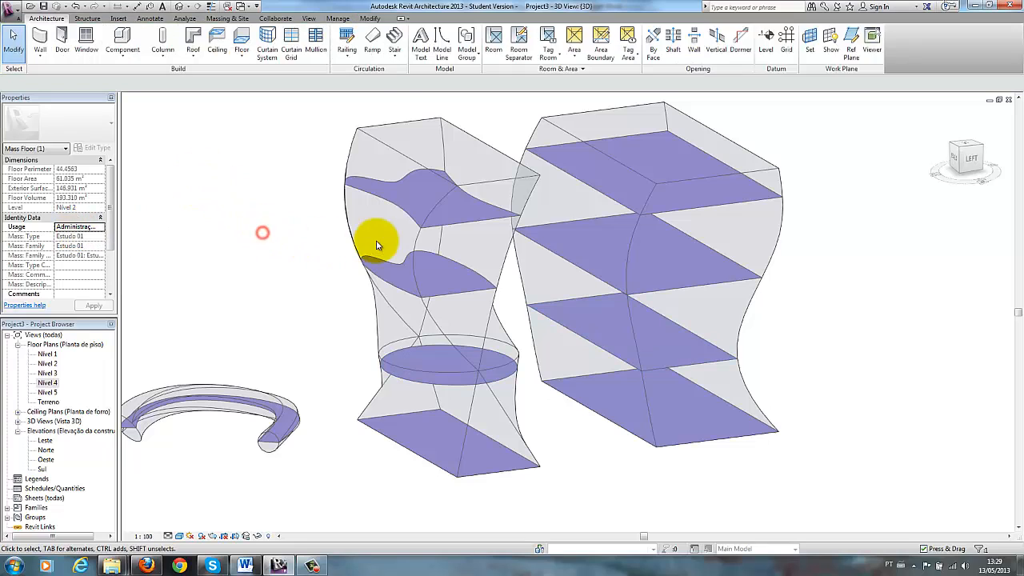
Step: Edit the Estudo 01 mass in place and show the narrower tower form in X-Ray mode
{"action": "left_click", "coordinate": [473, 182]}
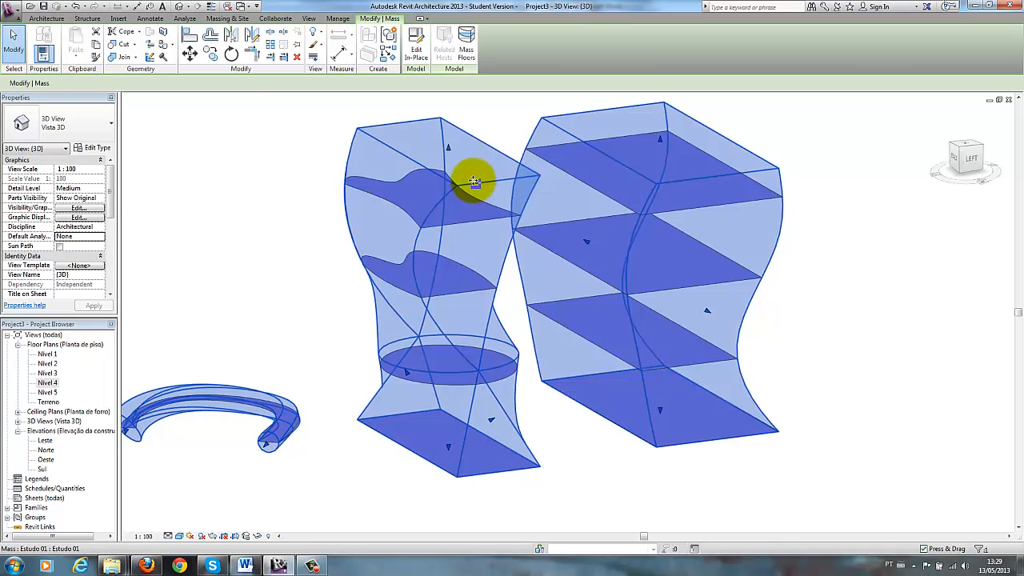
{"action": "left_click", "coordinate": [420, 54]}
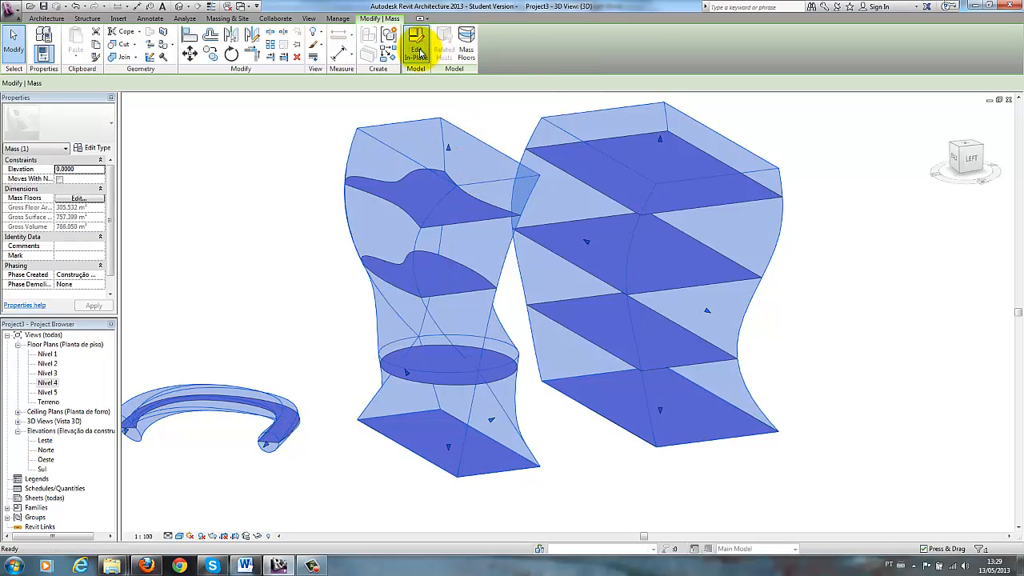
{"action": "left_click", "coordinate": [455, 196]}
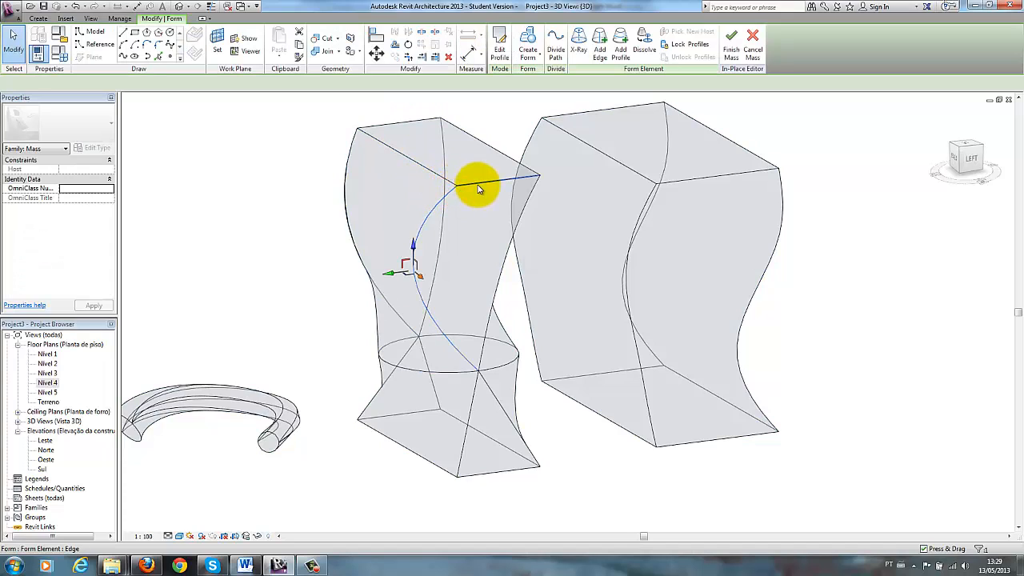
{"action": "left_click", "coordinate": [580, 50]}
{"action": "left_click", "coordinate": [298, 176]}
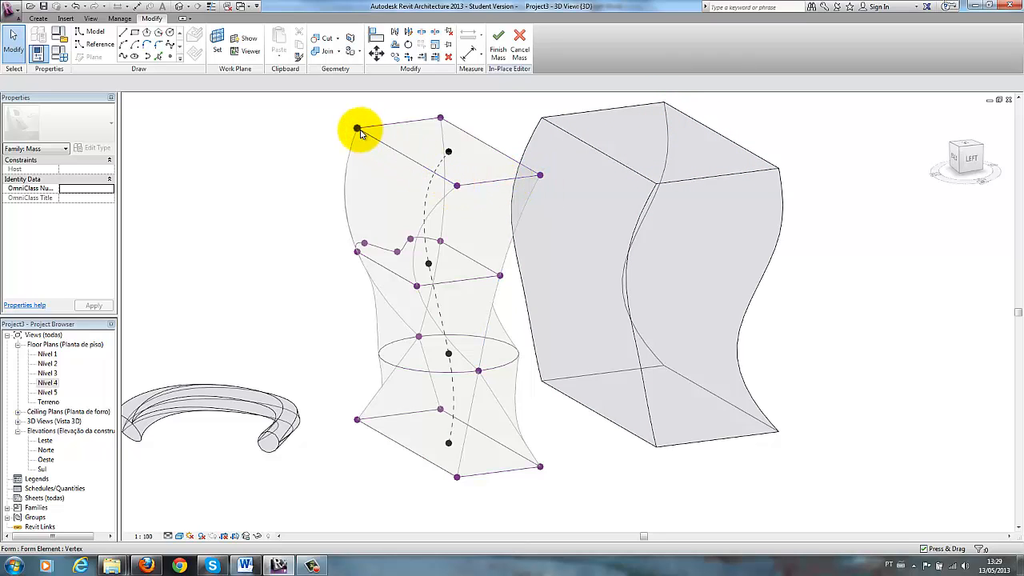
Step: Reshape the top of the wider tower form by pulling its outer corner vertex and its adjoining top edge outward
{"action": "left_click", "coordinate": [781, 172]}
{"action": "left_click_drag", "start_coordinate": [787, 164], "coordinate": [816, 166]}
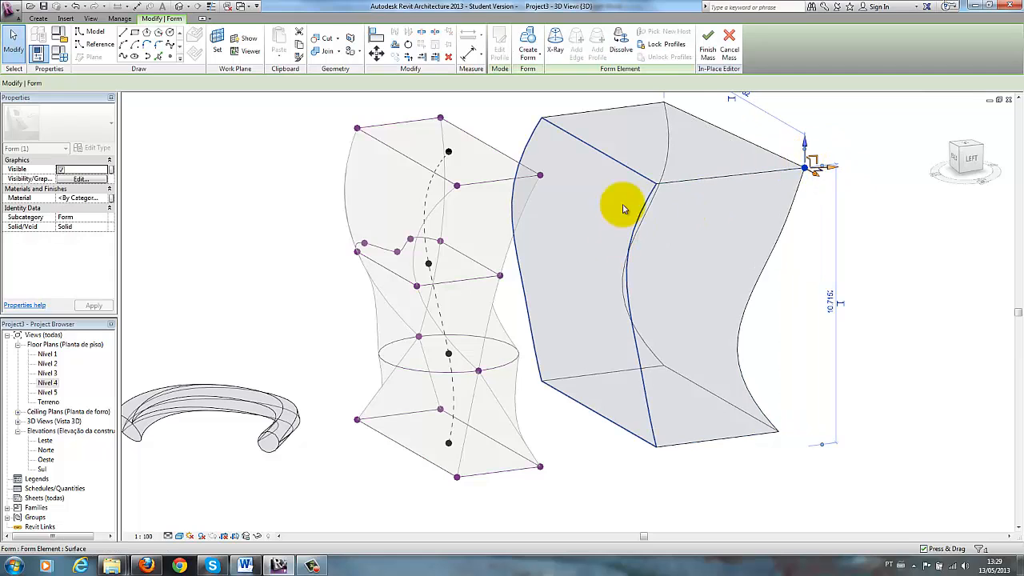
{"action": "left_click_drag", "start_coordinate": [654, 186], "coordinate": [634, 194]}
{"action": "left_click", "coordinate": [708, 187]}
{"action": "left_click_drag", "start_coordinate": [715, 183], "coordinate": [734, 204]}
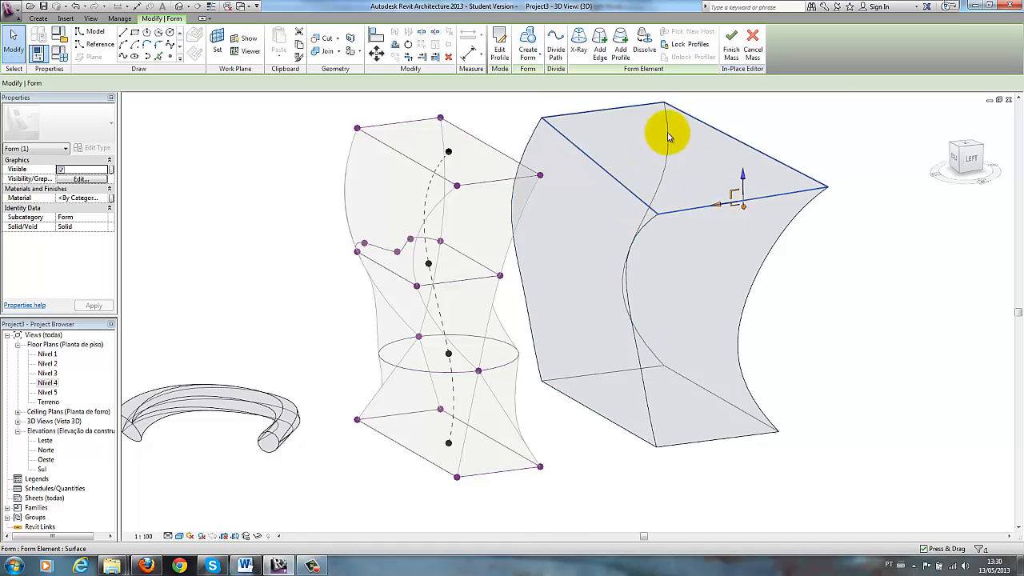
Step: Raise the top face of the wider tower form slightly and finish editing the mass
{"action": "left_click", "coordinate": [691, 158]}
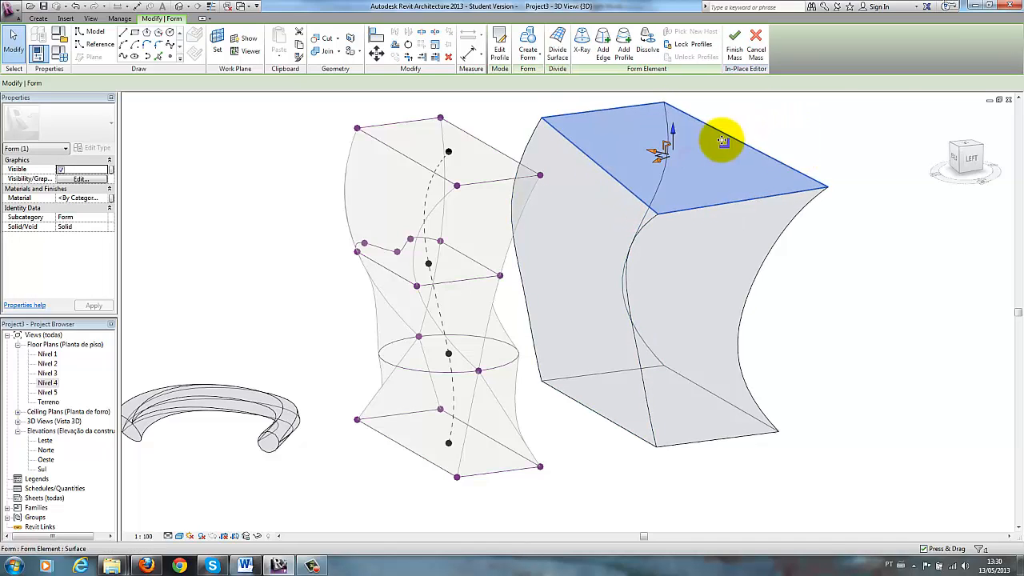
{"action": "mouse_move", "coordinate": [675, 133]}
{"action": "left_mouse_down"}
{"action": "mouse_move", "coordinate": [674, 120]}
{"action": "mouse_move", "coordinate": [679, 137]}
{"action": "mouse_move", "coordinate": [668, 130]}
{"action": "left_mouse_up"}
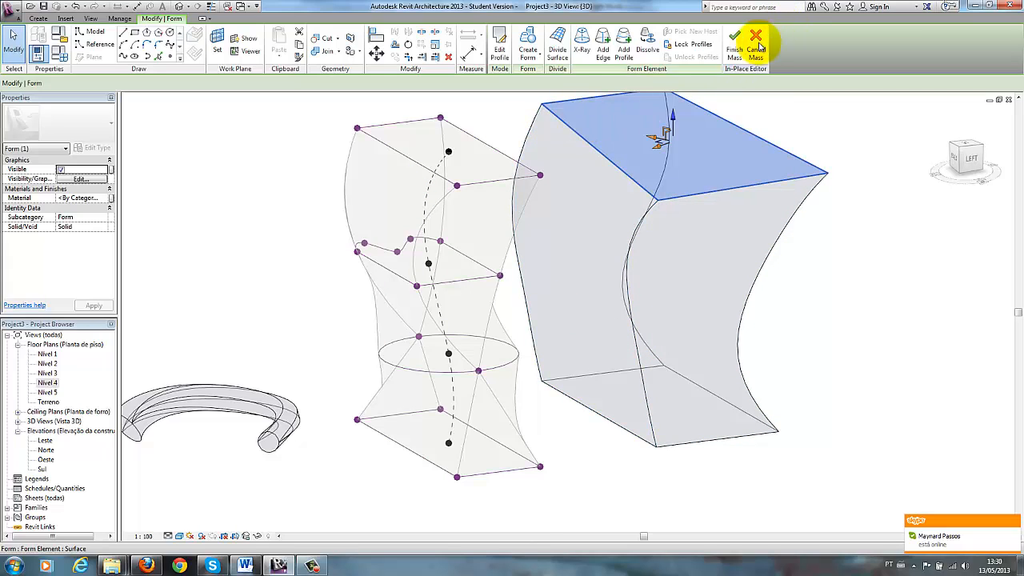
{"action": "left_click", "coordinate": [736, 56]}
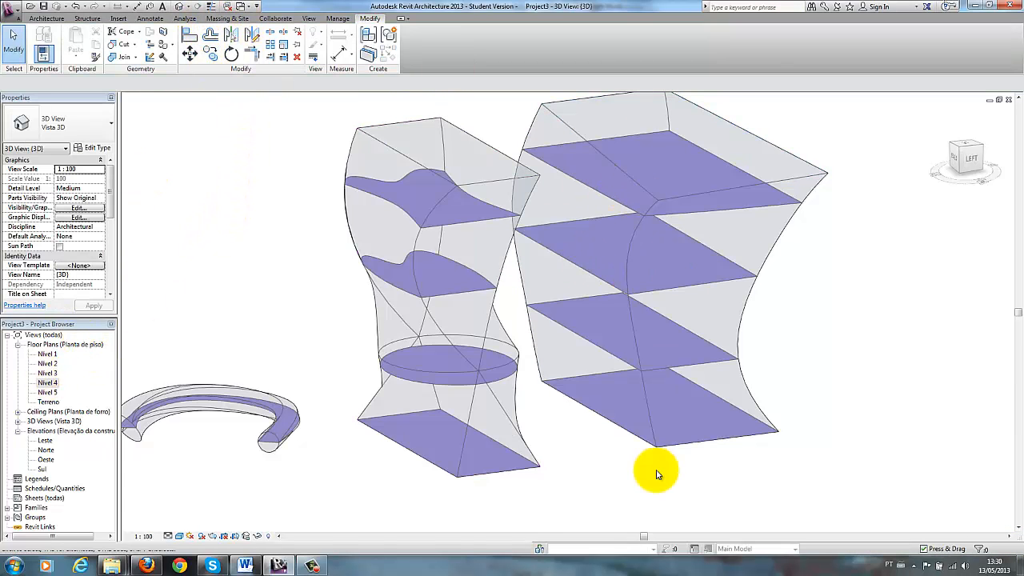
Step: Start a new in-place mass named Mass 1 and show the empty area beside the wider tower in 3D
{"action": "left_click", "coordinate": [213, 20]}
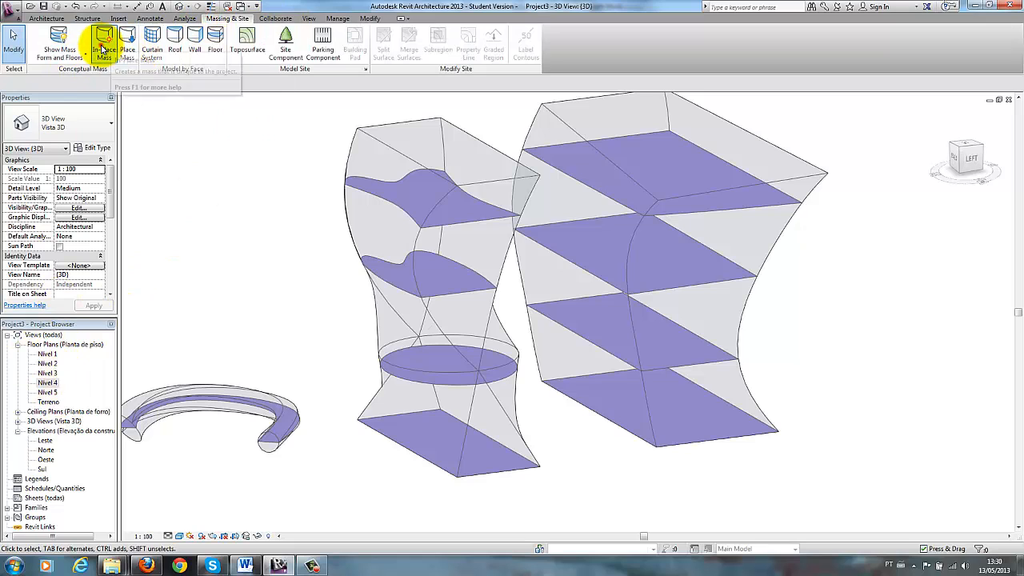
{"action": "left_click", "coordinate": [103, 49]}
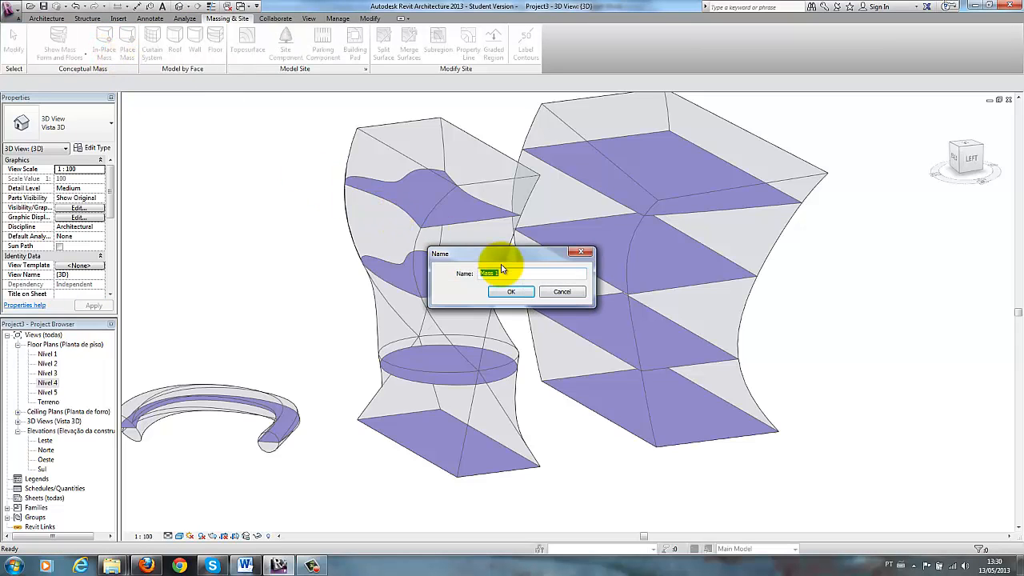
{"action": "key", "text": "Return"}
{"action": "middle_click_drag", "start_coordinate": [465, 330], "coordinate": [228, 334]}
{"action": "double_click", "coordinate": [48, 354]}
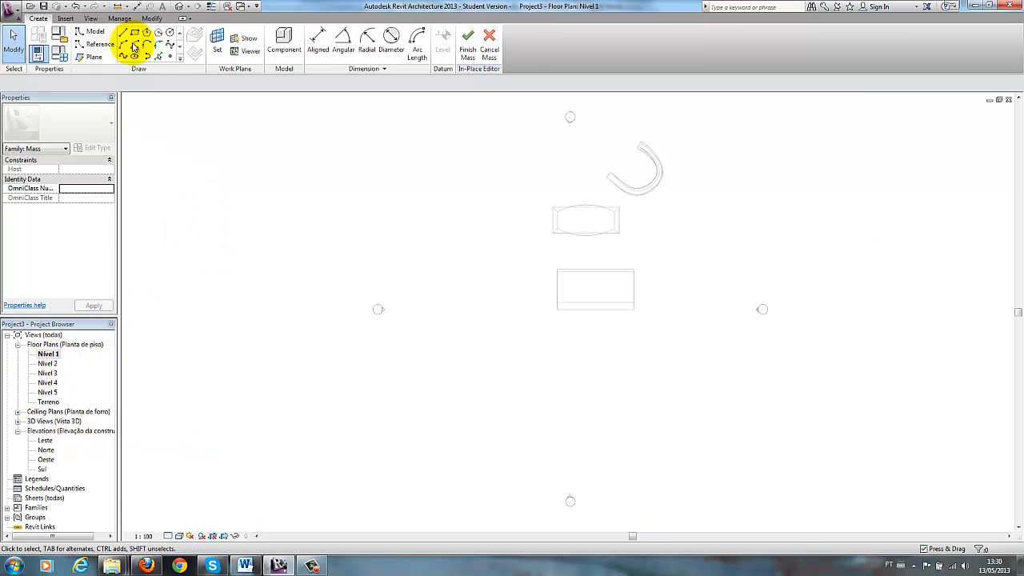
{"action": "left_click", "coordinate": [181, 6]}
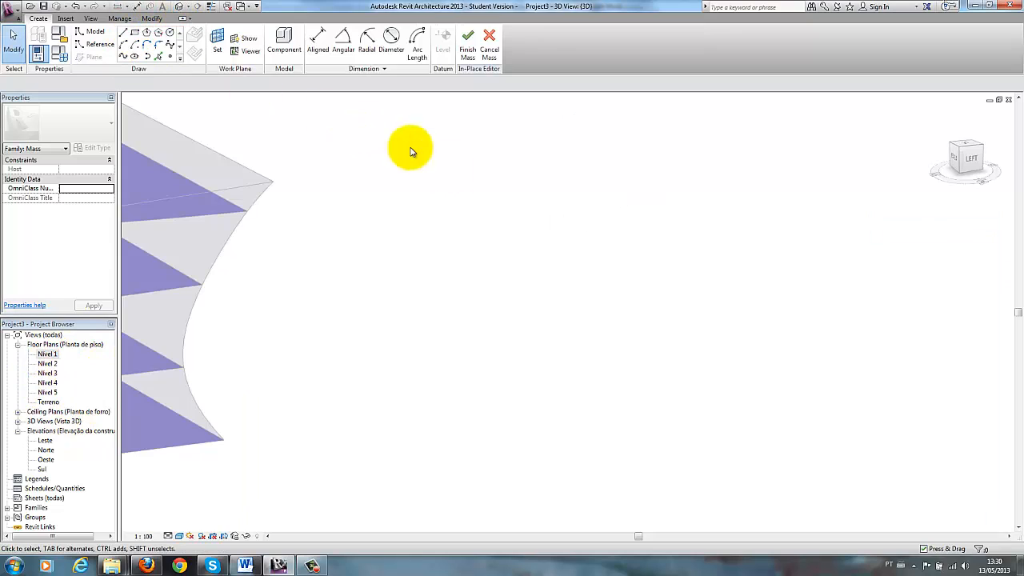
Step: Sketch a small rectangle on the Nível 1 placement plane in the empty area beside the existing masses
{"action": "left_click", "coordinate": [134, 34]}
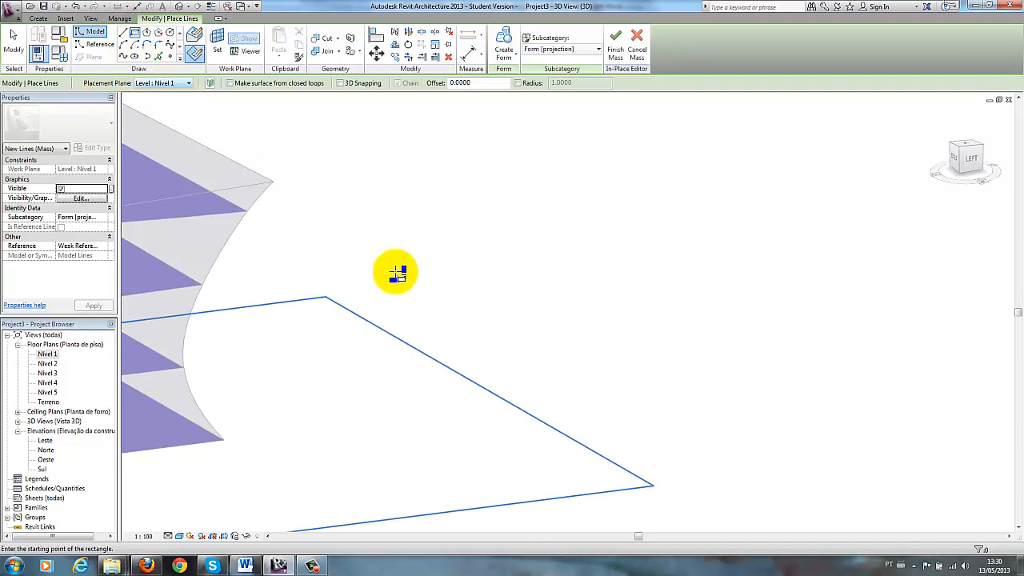
{"action": "left_click", "coordinate": [390, 390]}
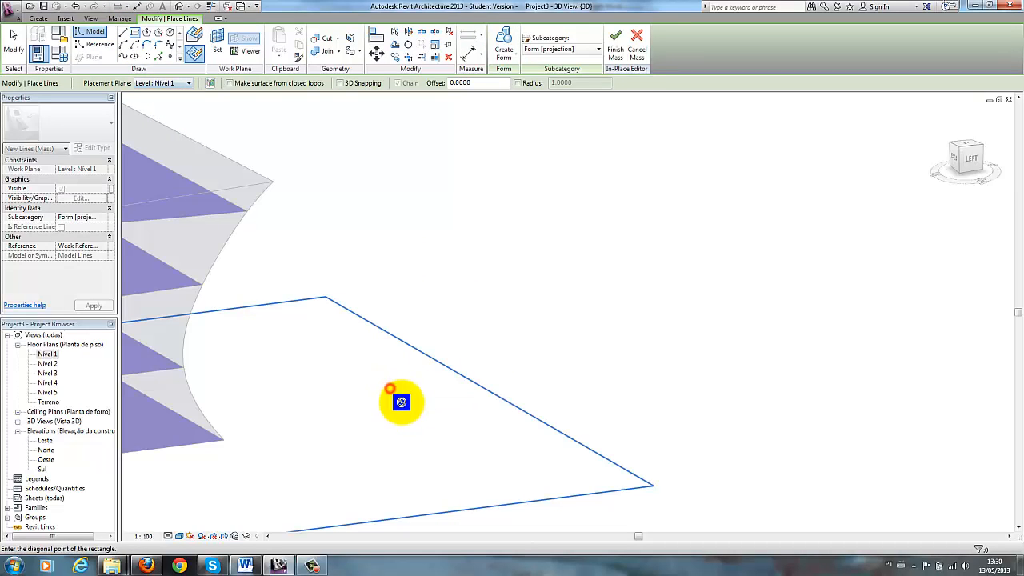
{"action": "left_click", "coordinate": [386, 436]}
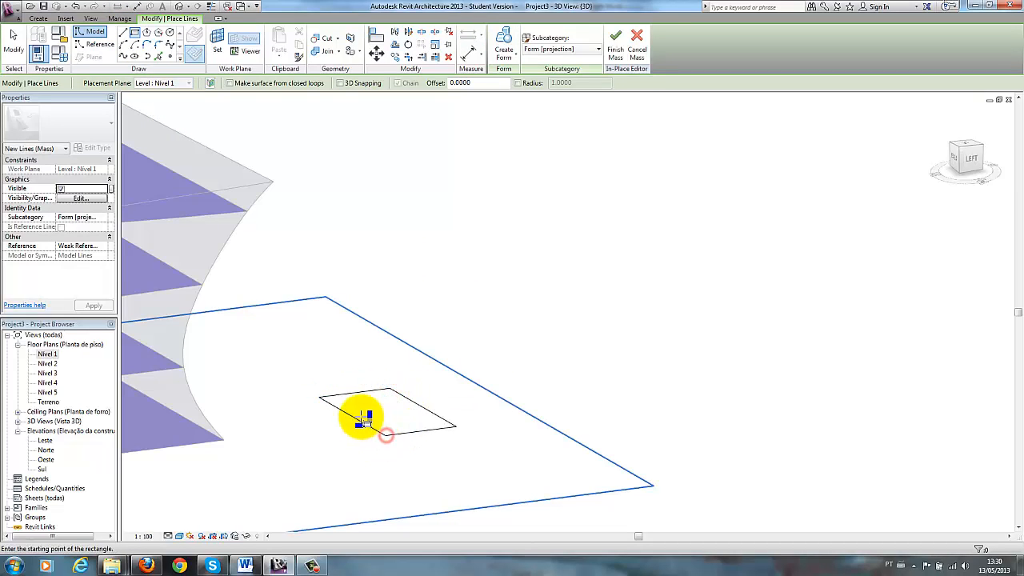
Step: Sketch a circle with a radius of about 2.6 m over the rectangle on the Nível 2 placement plane
{"action": "left_click", "coordinate": [163, 85]}
{"action": "left_click", "coordinate": [165, 102]}
{"action": "left_click", "coordinate": [169, 32]}
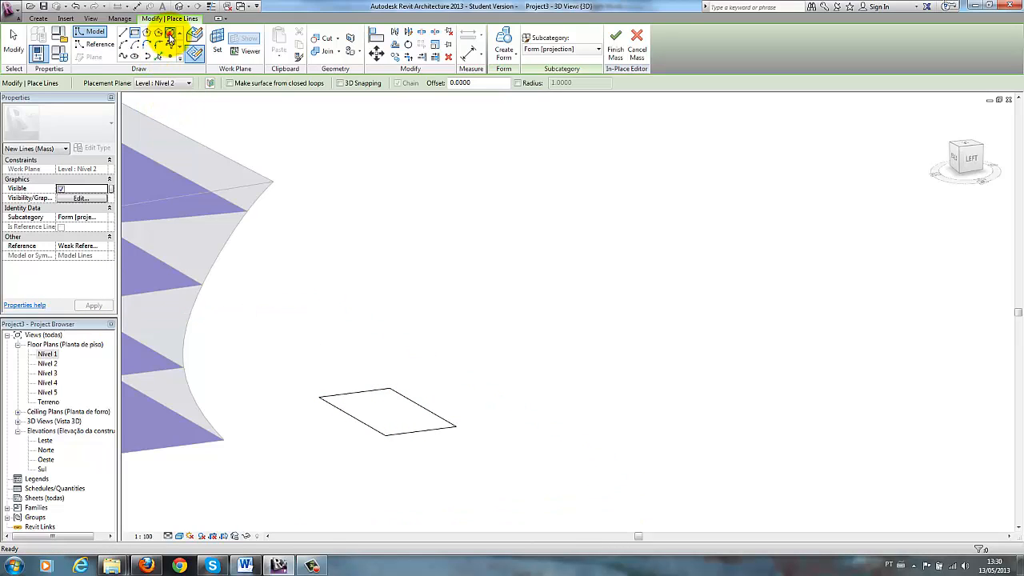
{"action": "left_click", "coordinate": [387, 409]}
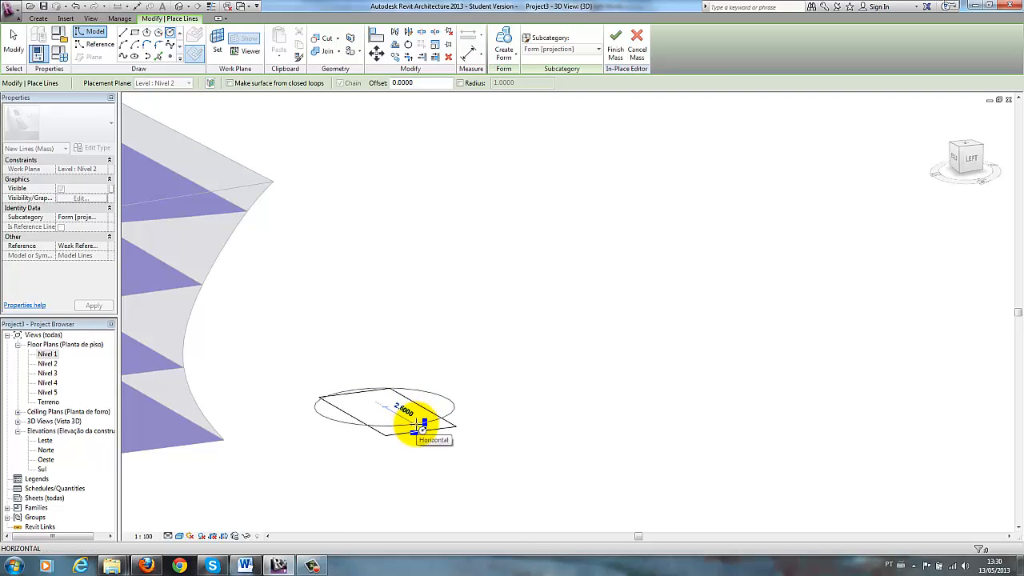
{"action": "left_click", "coordinate": [422, 430]}
Step: Sketch a six-sided polygon above the existing circle on the Nível 3 placement plane
{"action": "left_click", "coordinate": [159, 83]}
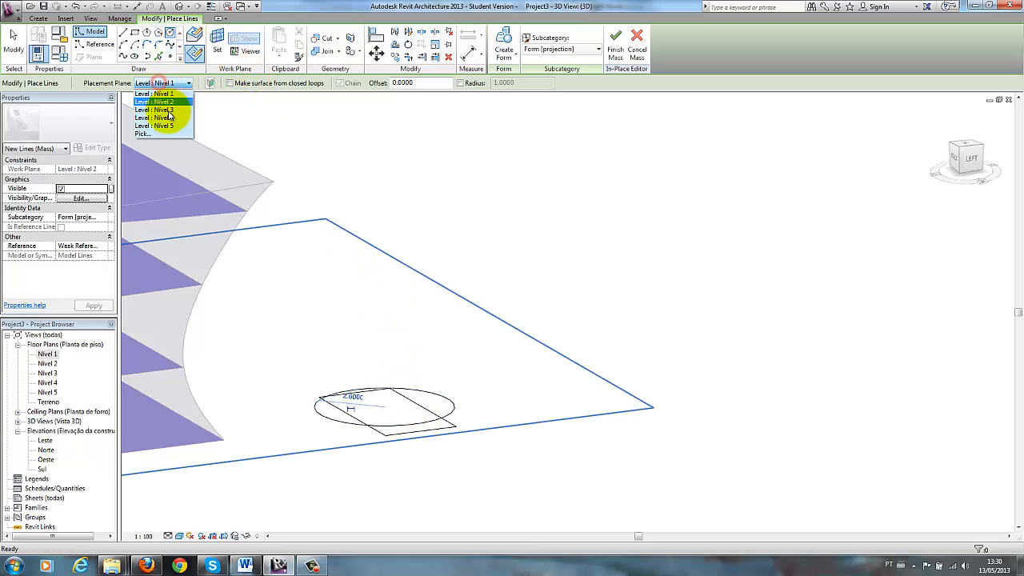
{"action": "left_click", "coordinate": [164, 110]}
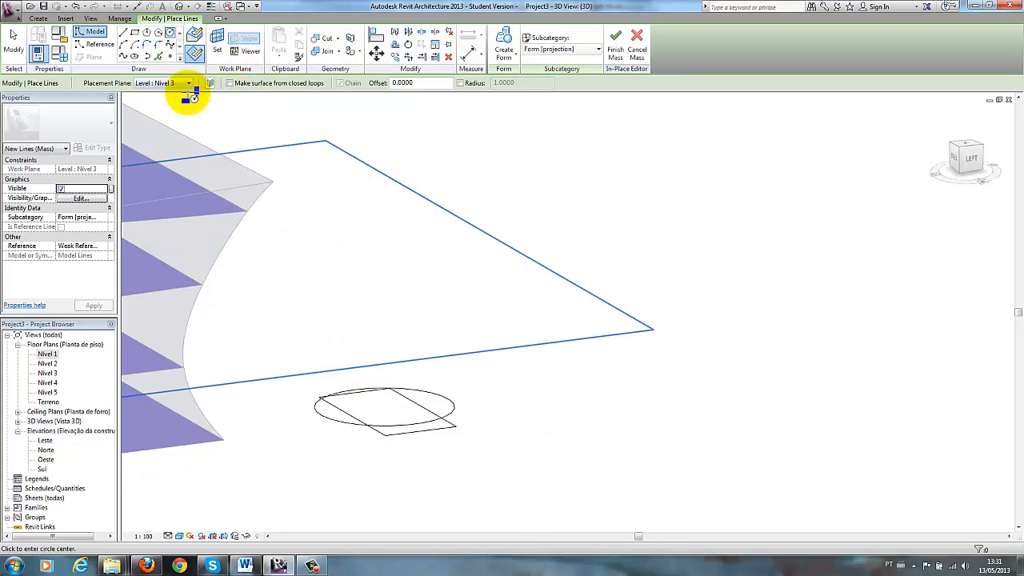
{"action": "left_click", "coordinate": [148, 34]}
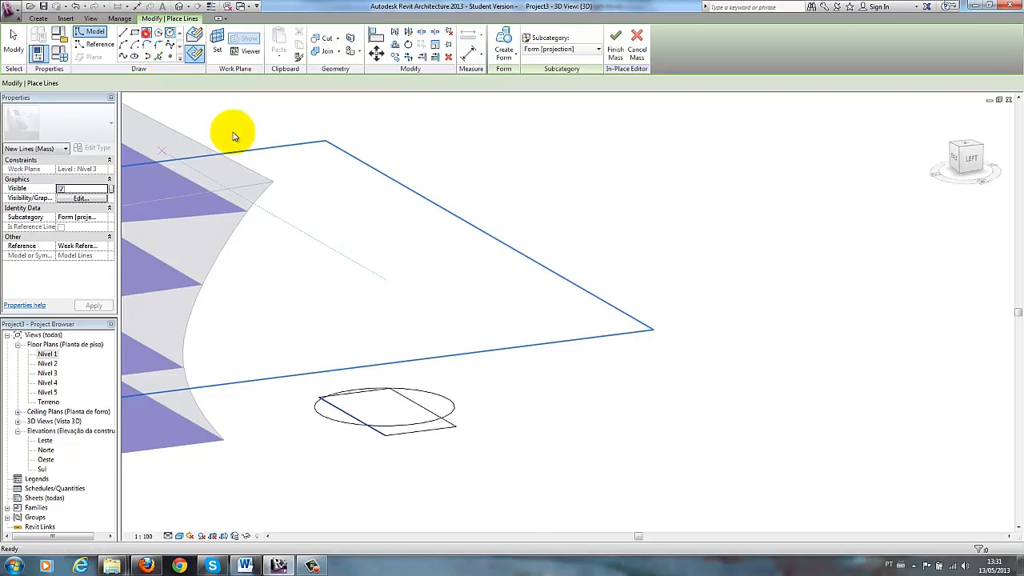
{"action": "left_click", "coordinate": [390, 349]}
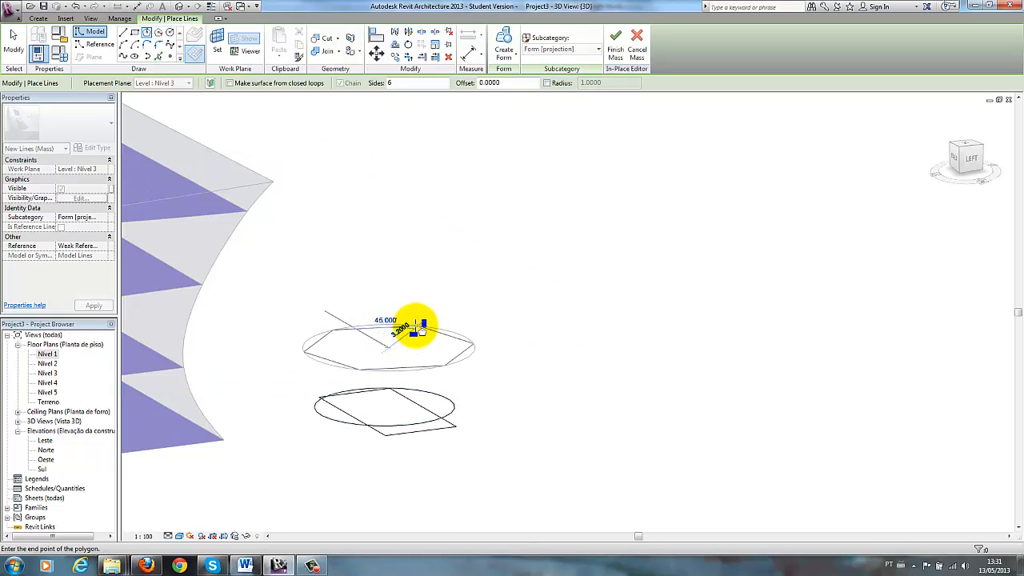
{"action": "key", "text": "Escape"}
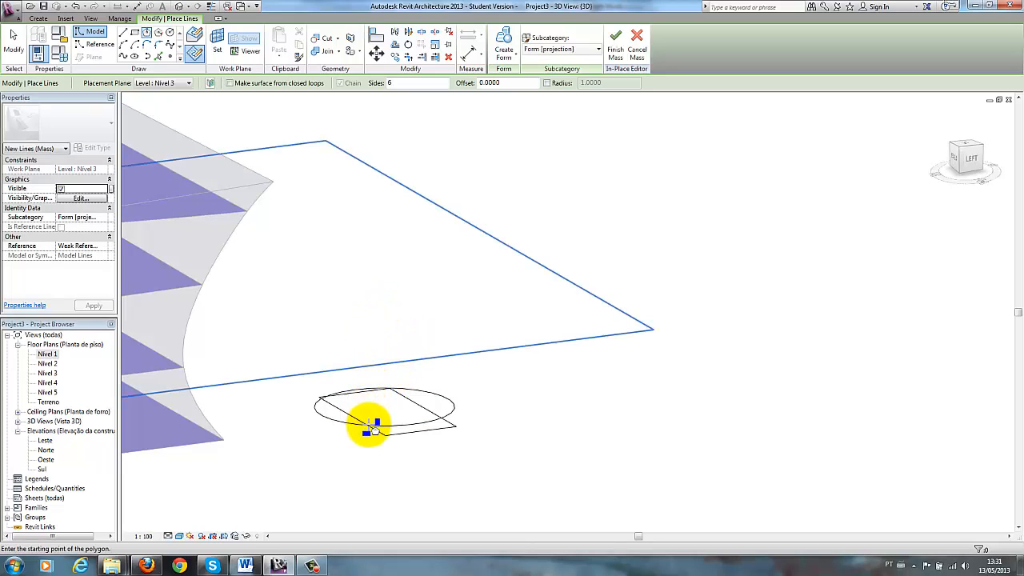
{"action": "left_click", "coordinate": [385, 323]}
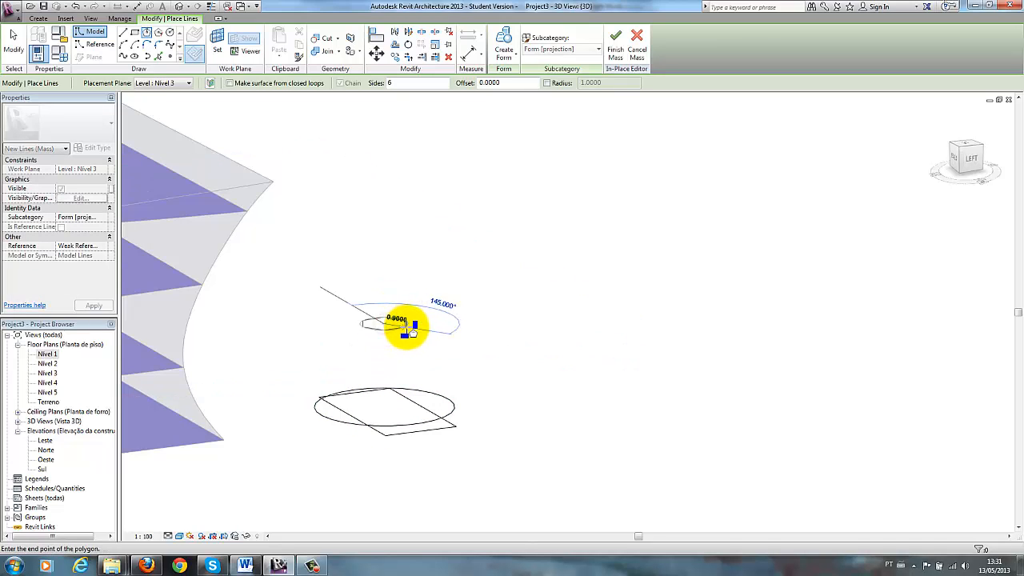
{"action": "left_click", "coordinate": [451, 334]}
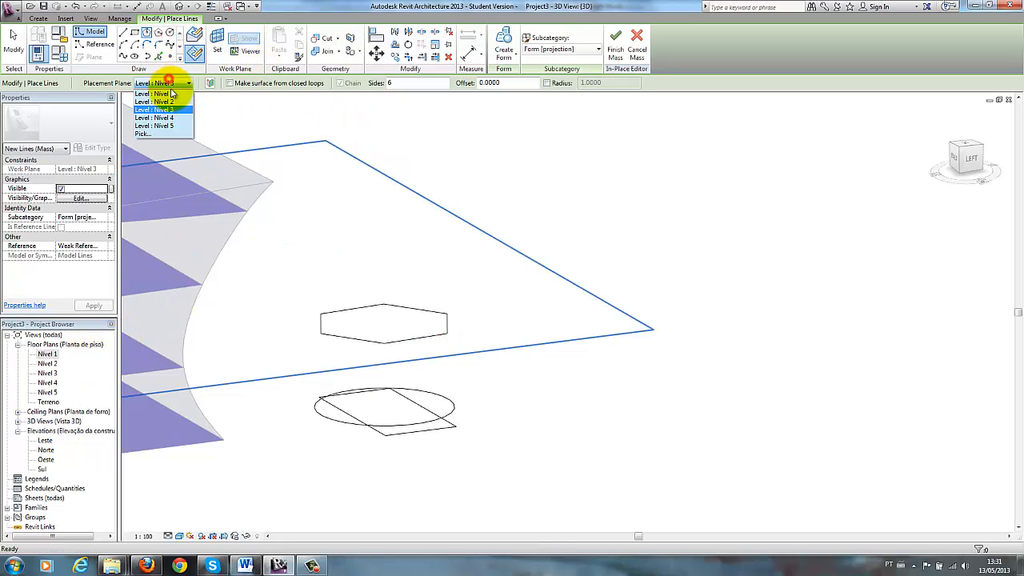
Step: Sketch a circle with a radius of about 2.57 m above the hexagon on the Nível 4 placement plane
{"action": "left_click", "coordinate": [172, 118]}
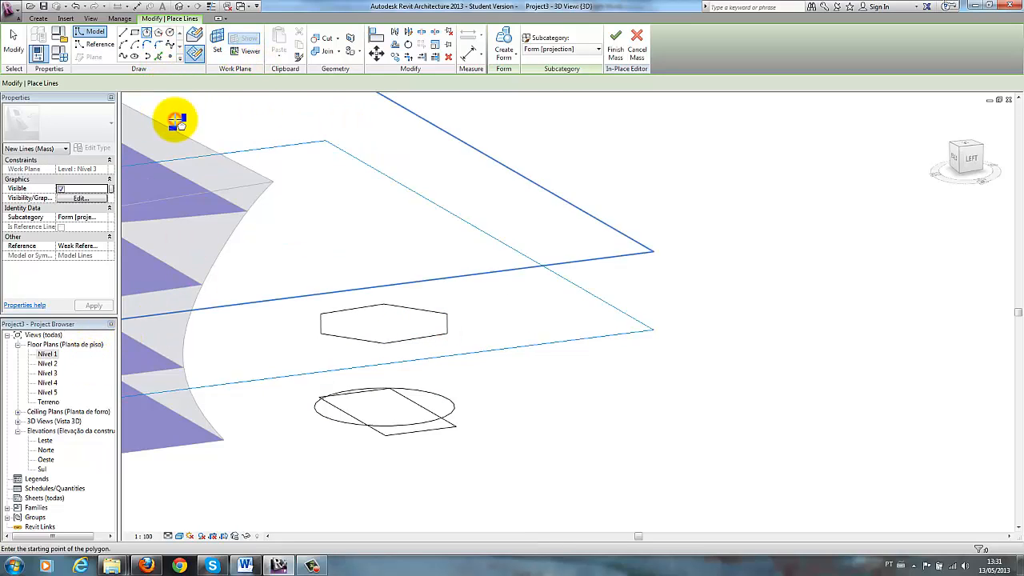
{"action": "left_click", "coordinate": [170, 33]}
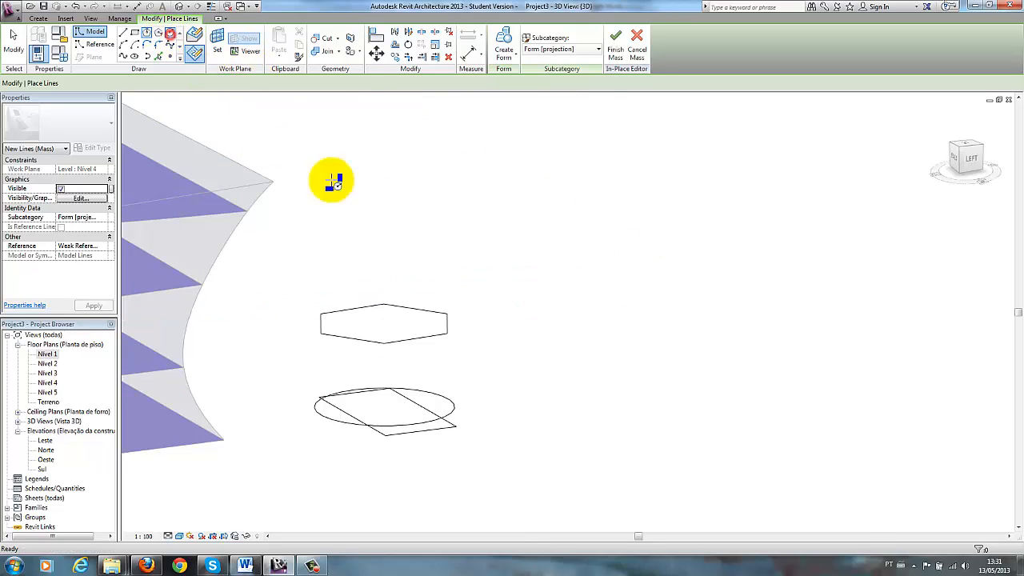
{"action": "left_click", "coordinate": [382, 245]}
{"action": "left_click", "coordinate": [444, 256]}
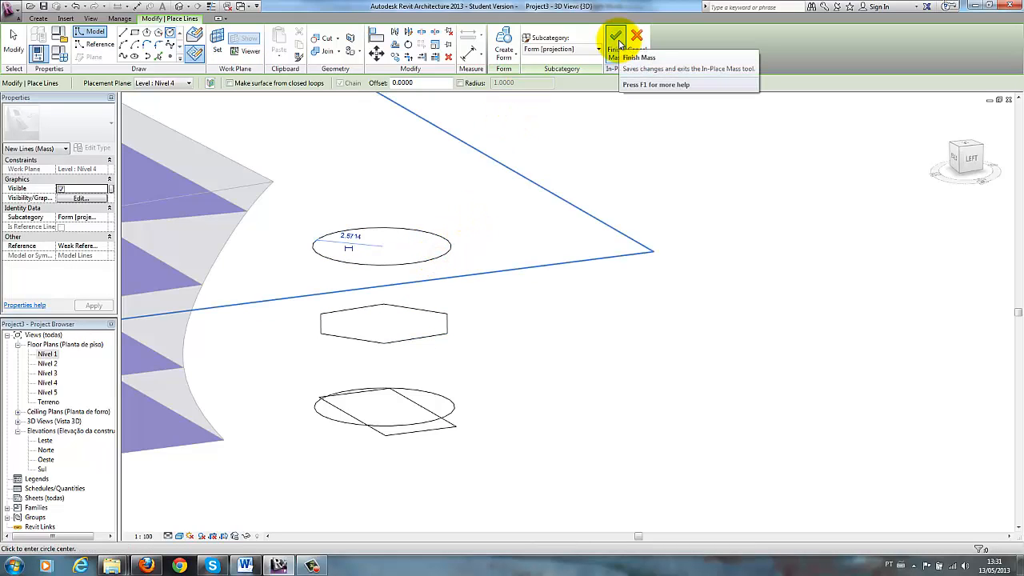
{"action": "key", "text": "Escape"}
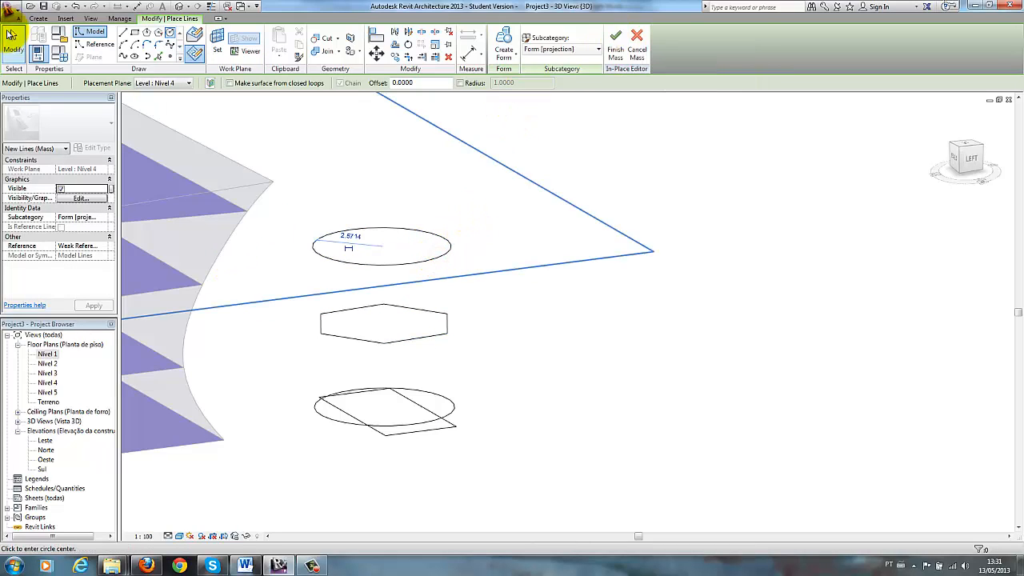
{"action": "key", "text": "Escape"}
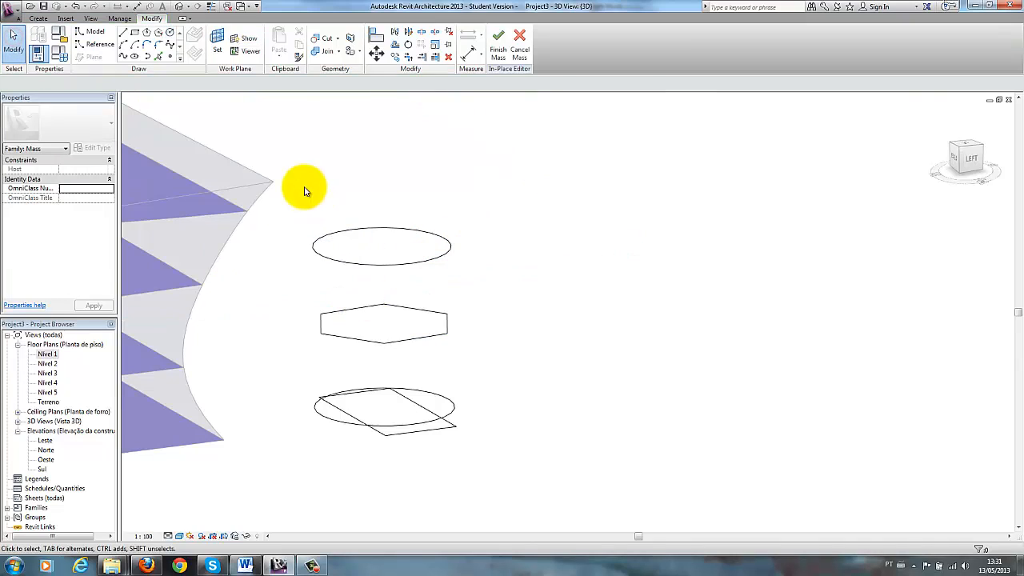
Step: Delete the Nível 1 rectangle and create a form from the remaining two circles and the hexagon
{"action": "left_click", "coordinate": [381, 436]}
{"action": "key", "text": "Delete"}
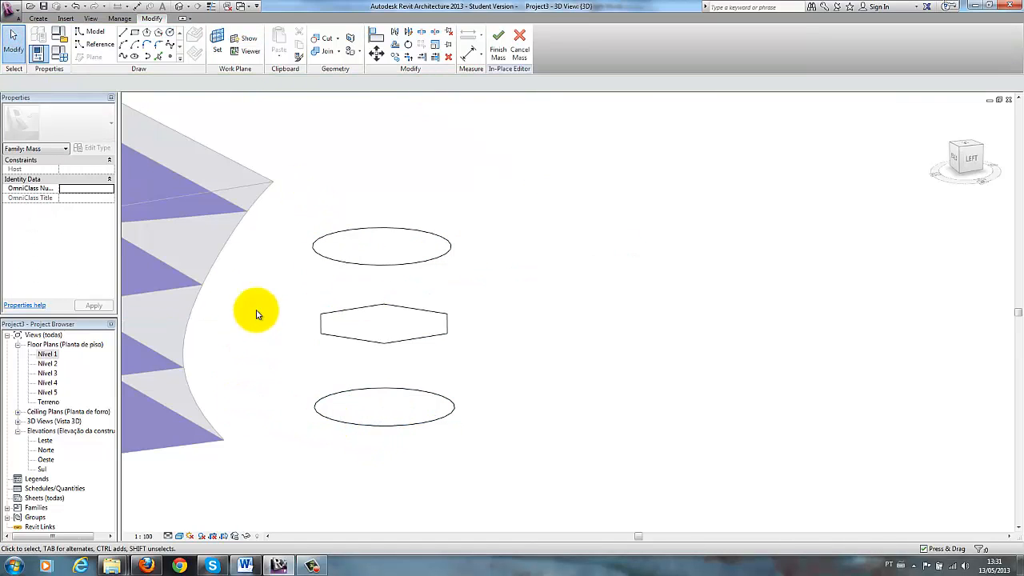
{"action": "mouse_move", "coordinate": [288, 195]}
{"action": "left_mouse_down"}
{"action": "mouse_move", "coordinate": [496, 469]}
{"action": "mouse_move", "coordinate": [517, 473]}
{"action": "left_mouse_up"}
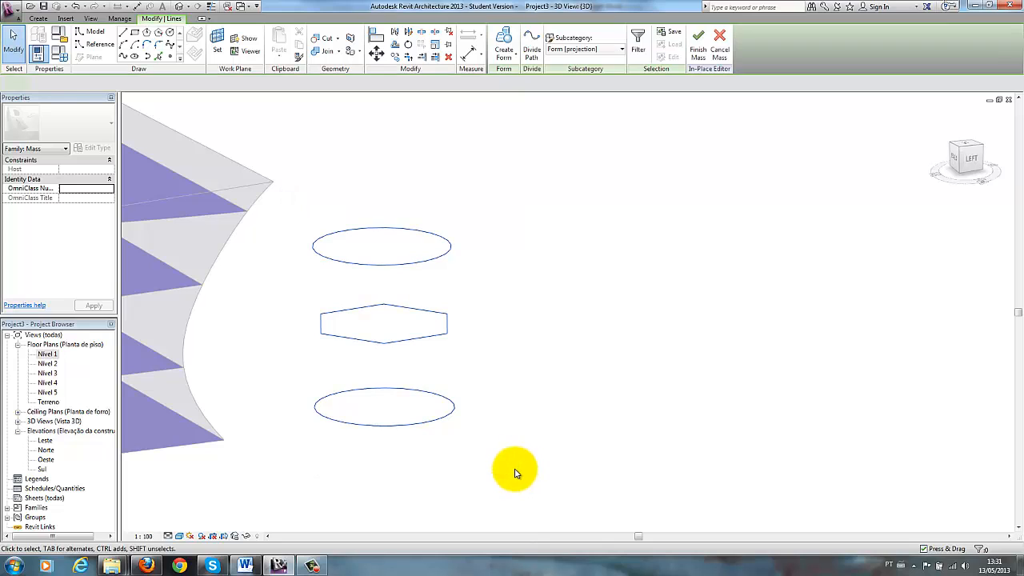
{"action": "left_click", "coordinate": [506, 42]}
{"action": "key", "text": "Escape"}
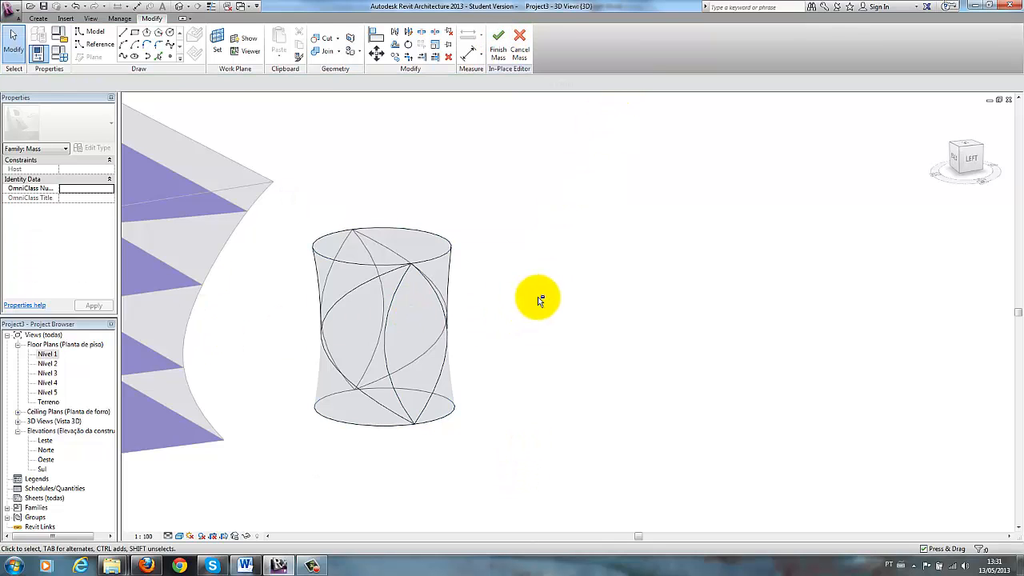
{"action": "middle_click_drag", "start_coordinate": [469, 407], "coordinate": [507, 380], "text": "shift"}
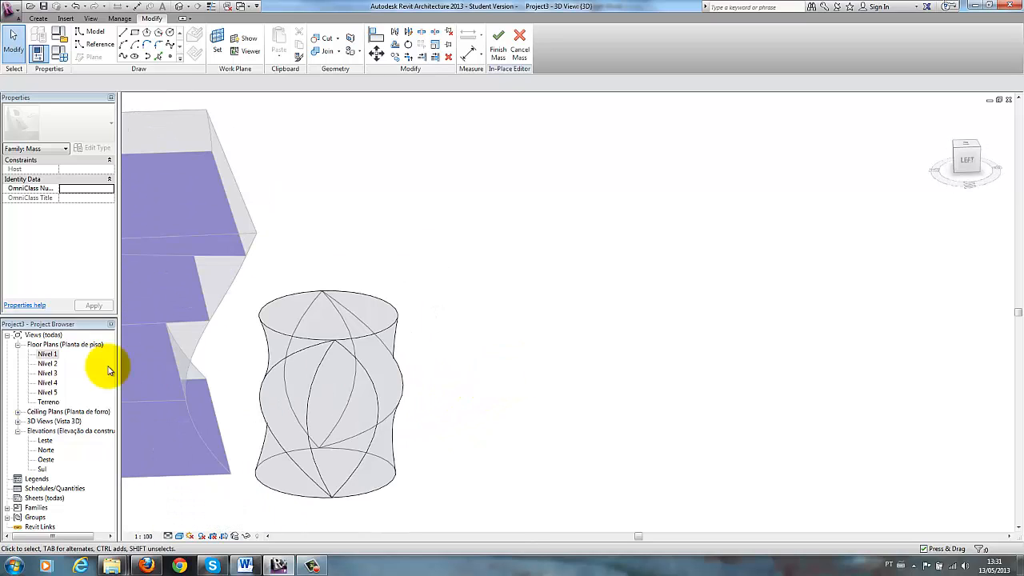
Step: Show the Nível 1 floor plan and cancel the in-place mass, discarding its sketches and form
{"action": "double_click", "coordinate": [48, 355]}
{"action": "scroll", "coordinate": [628, 252], "scroll_direction": "down", "scroll_amount": 2}
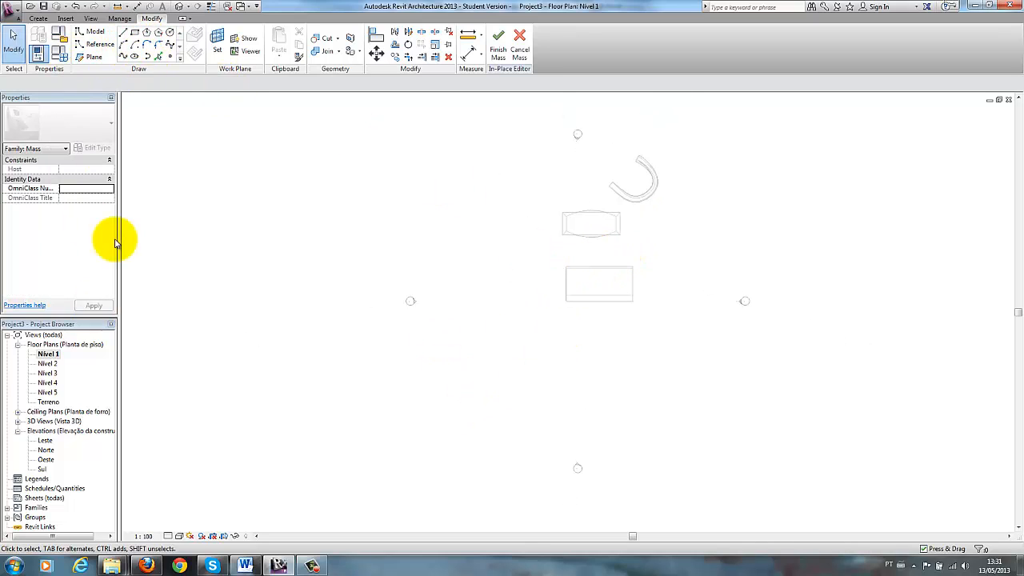
{"action": "left_click", "coordinate": [520, 44]}
{"action": "left_click", "coordinate": [590, 301]}
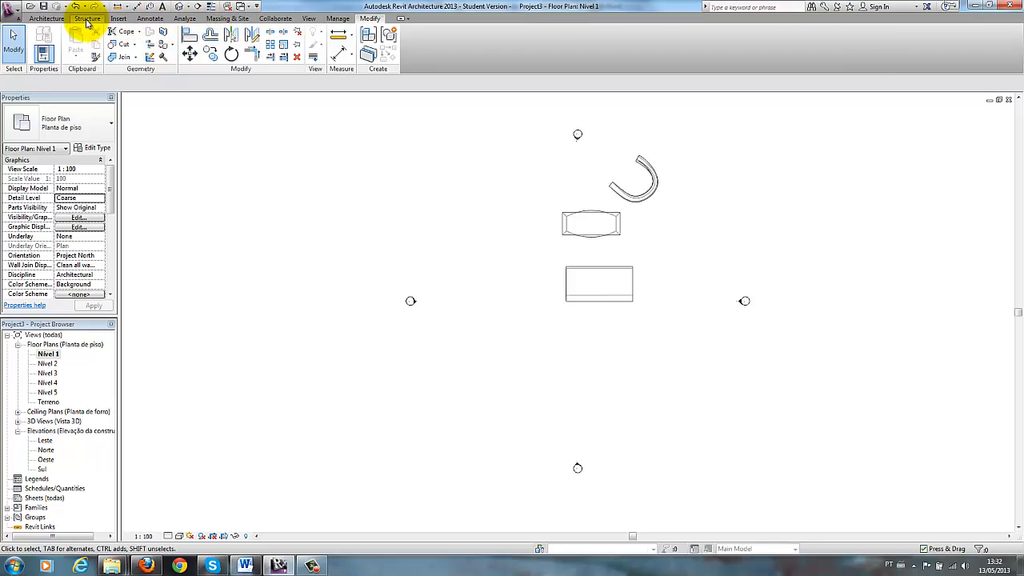
Step: Start a new in-place mass named Mass 1 in the Nível 1 floor plan
{"action": "left_click", "coordinate": [48, 19]}
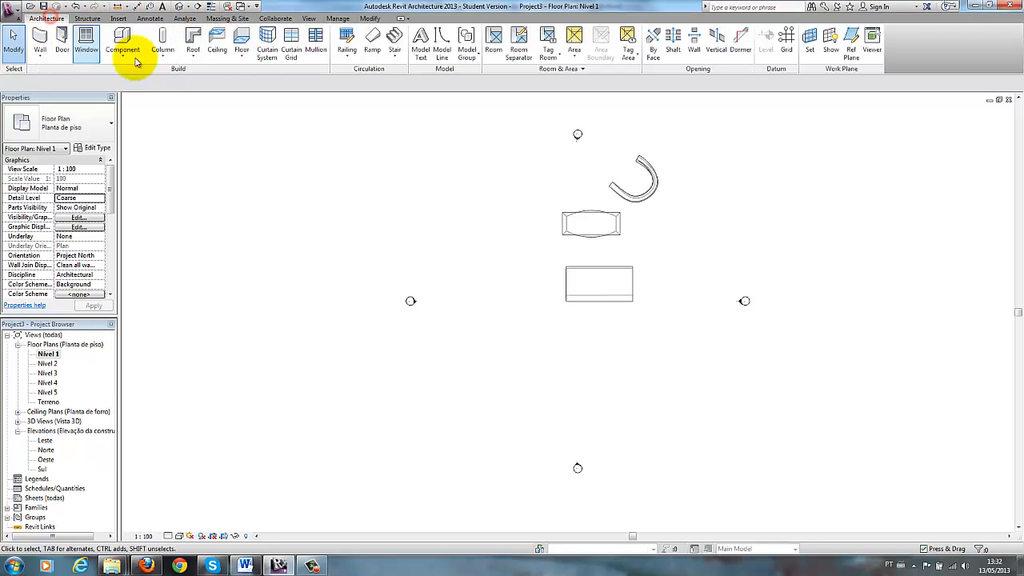
{"action": "left_click", "coordinate": [228, 18]}
{"action": "left_click", "coordinate": [104, 42]}
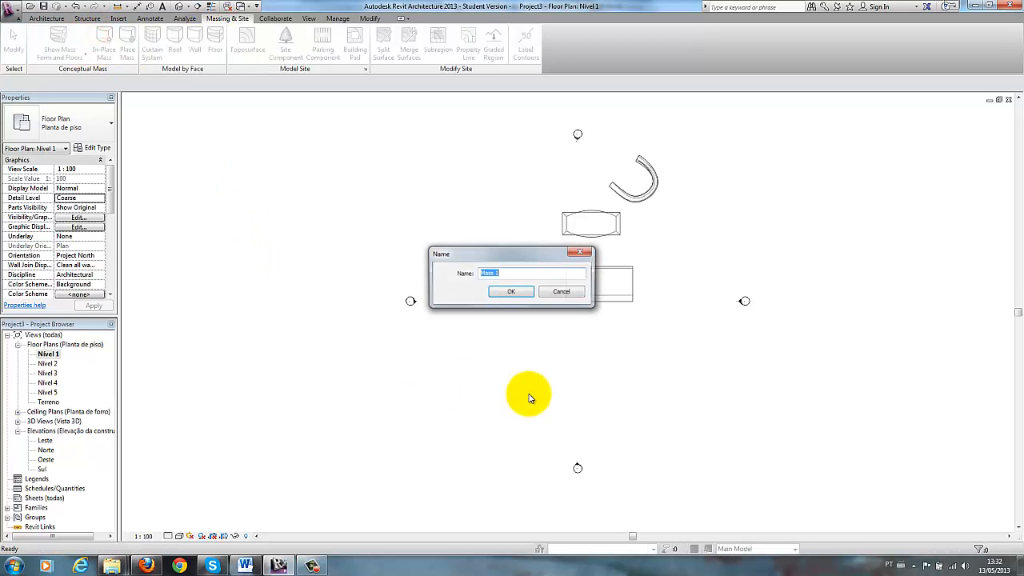
{"action": "left_click", "coordinate": [517, 293]}
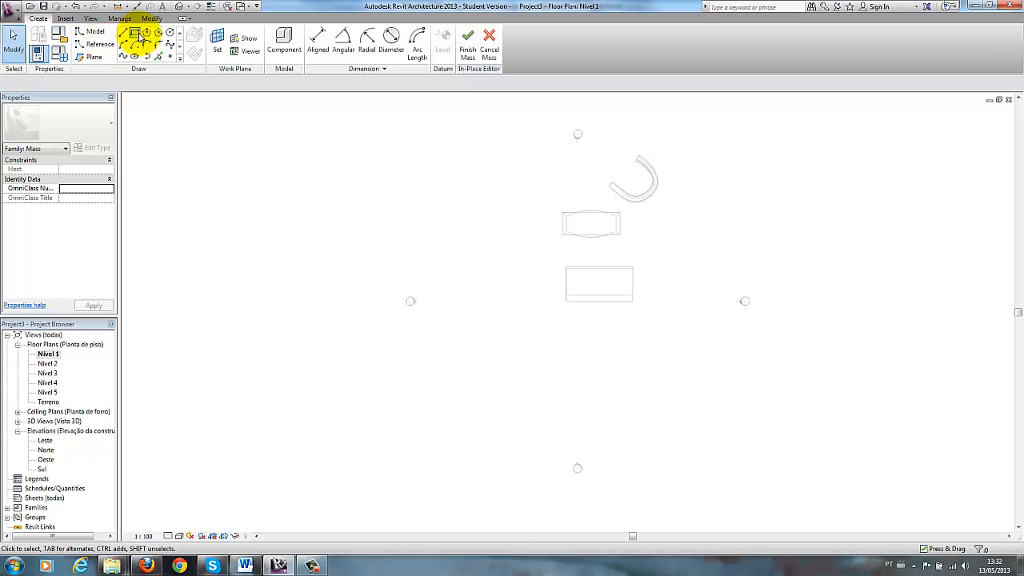
Step: Sketch a circle with a radius of about 3 m in the empty area below the existing masses on Nível 1
{"action": "left_click", "coordinate": [168, 36]}
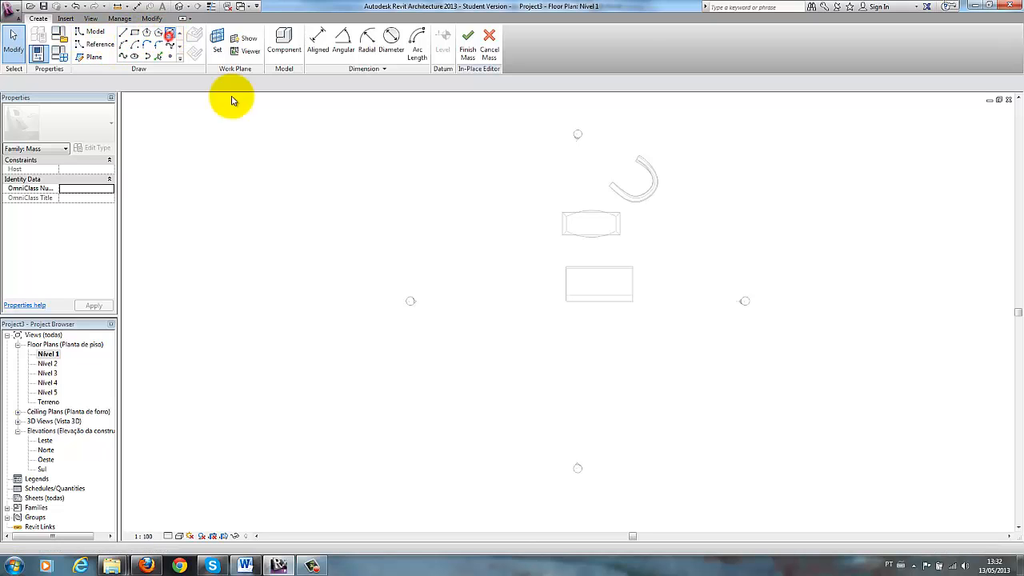
{"action": "left_click", "coordinate": [573, 357]}
{"action": "left_click", "coordinate": [593, 373]}
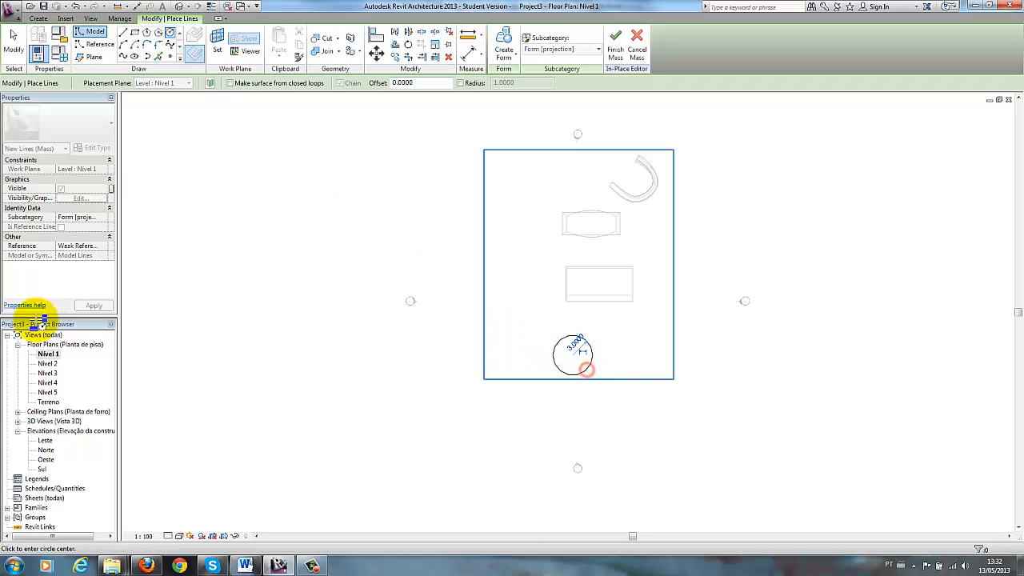
Step: Sketch a rectangle closely enclosing the circle in the Nível 2 floor plan
{"action": "double_click", "coordinate": [48, 364]}
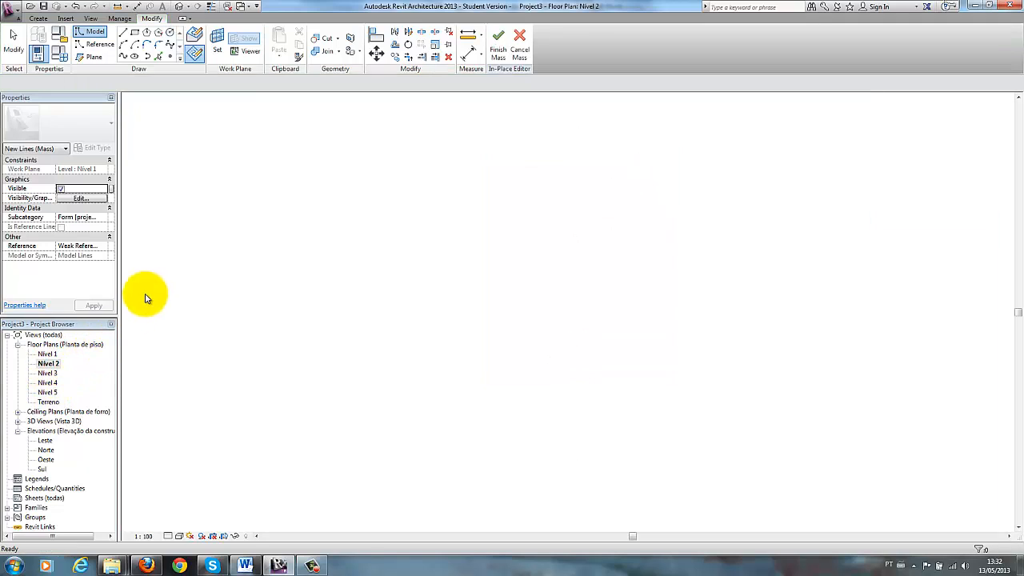
{"action": "left_click", "coordinate": [136, 35]}
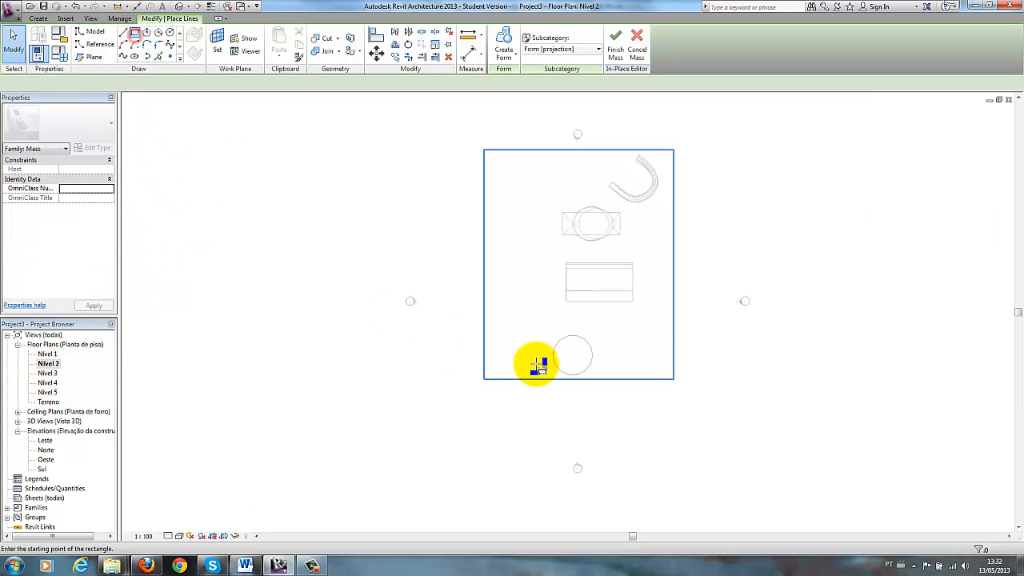
{"action": "left_click", "coordinate": [552, 331]}
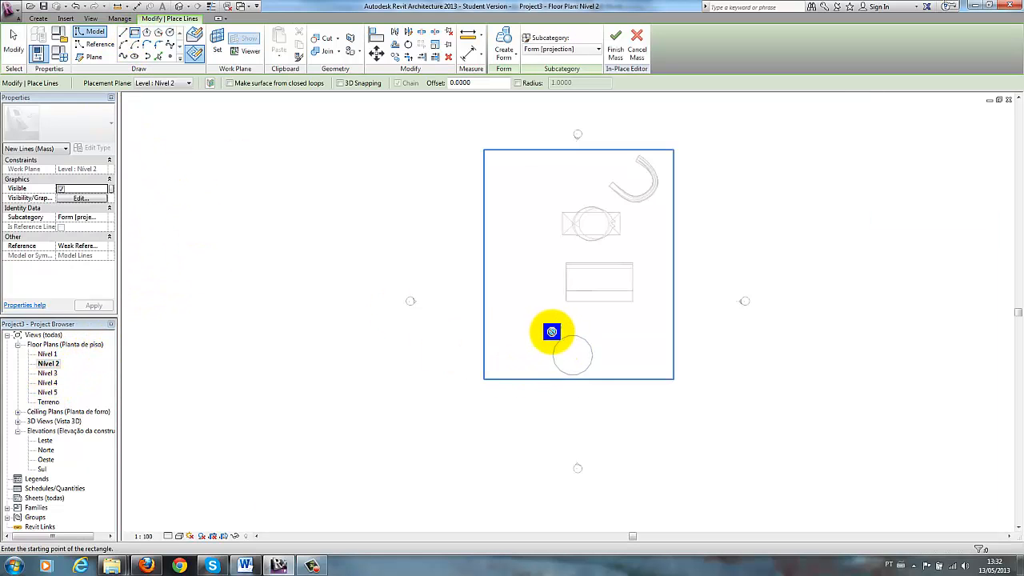
{"action": "left_click", "coordinate": [599, 377]}
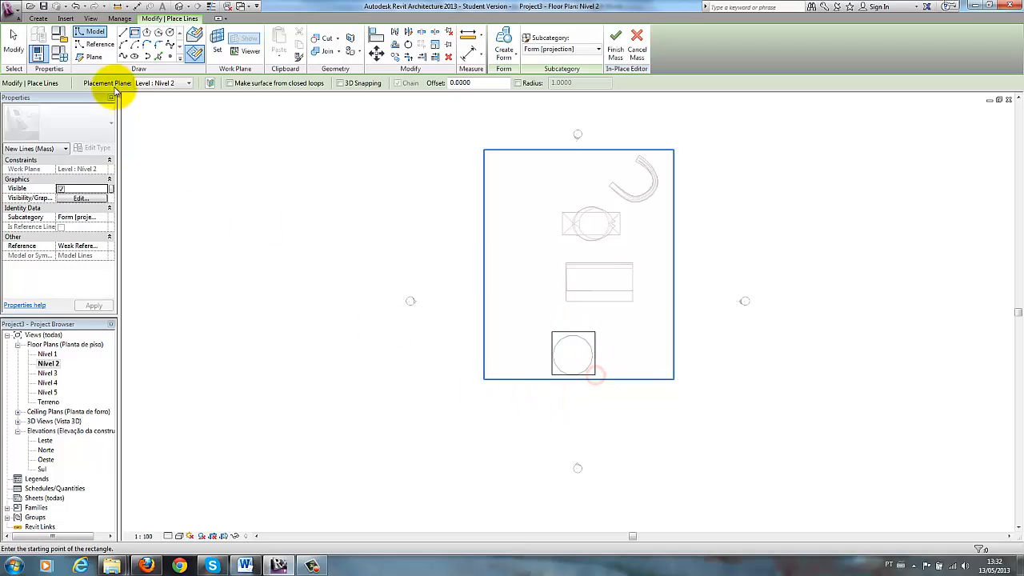
Step: Sketch a six-sided circumscribed polygon centred on the rectangle in the Nível 3 floor plan
{"action": "double_click", "coordinate": [47, 374]}
{"action": "left_click", "coordinate": [158, 32]}
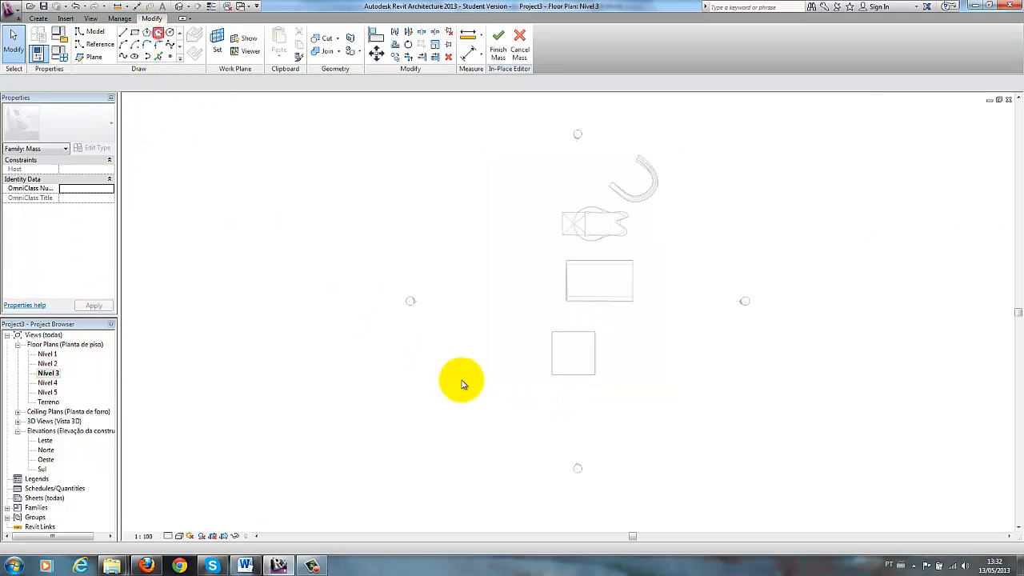
{"action": "left_click", "coordinate": [571, 351]}
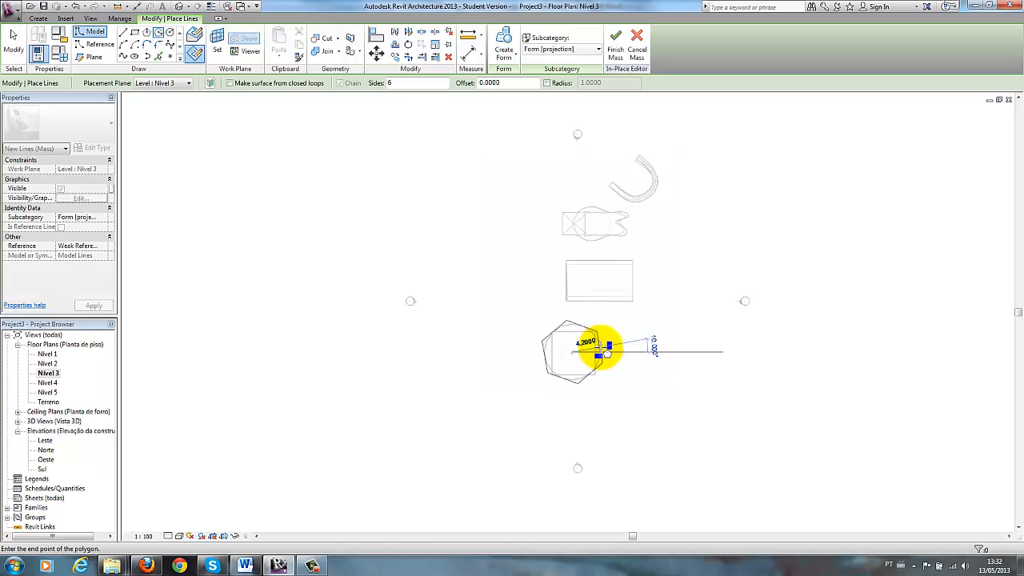
{"action": "left_click", "coordinate": [606, 352]}
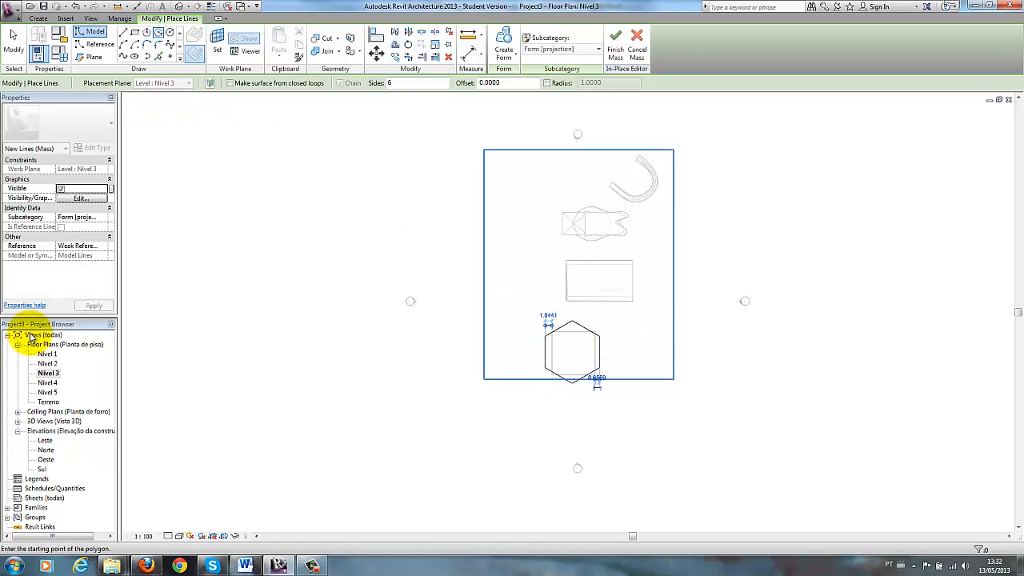
Step: Sketch a closed, irregular eight-point spline roughly around the hexagon in the Nível 4 floor plan
{"action": "double_click", "coordinate": [48, 384]}
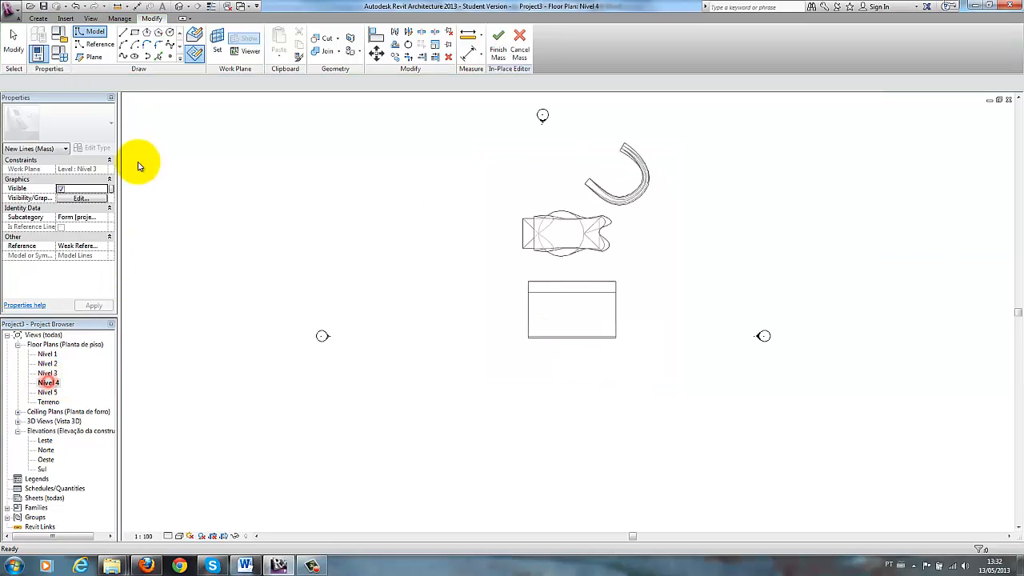
{"action": "left_click", "coordinate": [124, 56]}
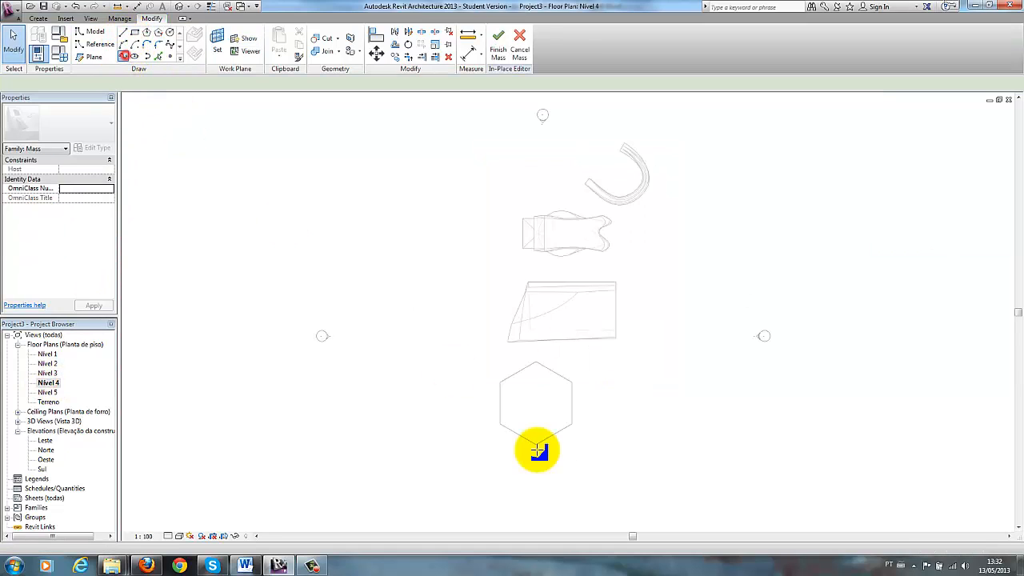
{"action": "left_click", "coordinate": [489, 385]}
{"action": "left_click", "coordinate": [509, 442]}
{"action": "left_click", "coordinate": [559, 448]}
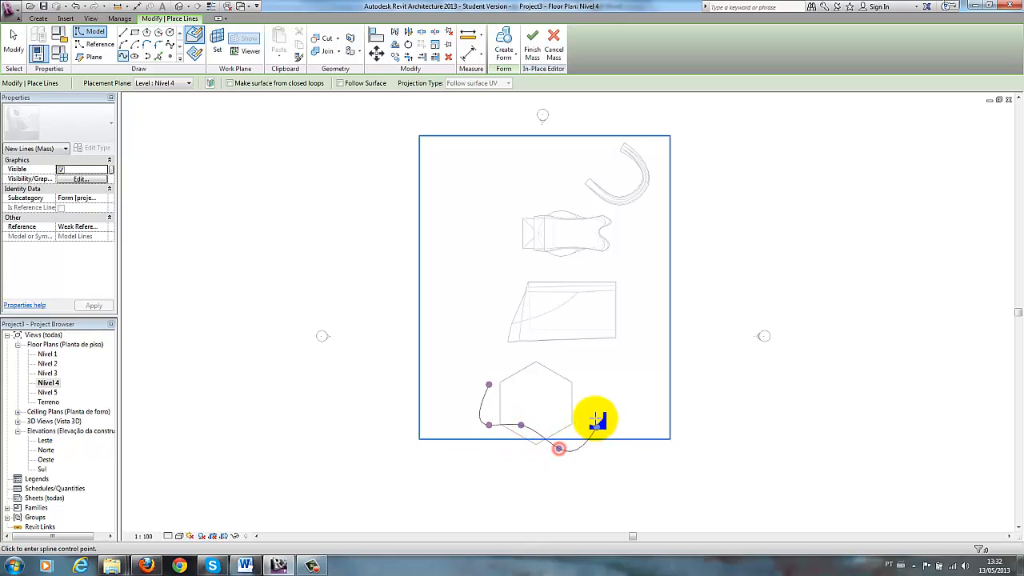
{"action": "left_click", "coordinate": [592, 413]}
{"action": "left_click", "coordinate": [566, 396]}
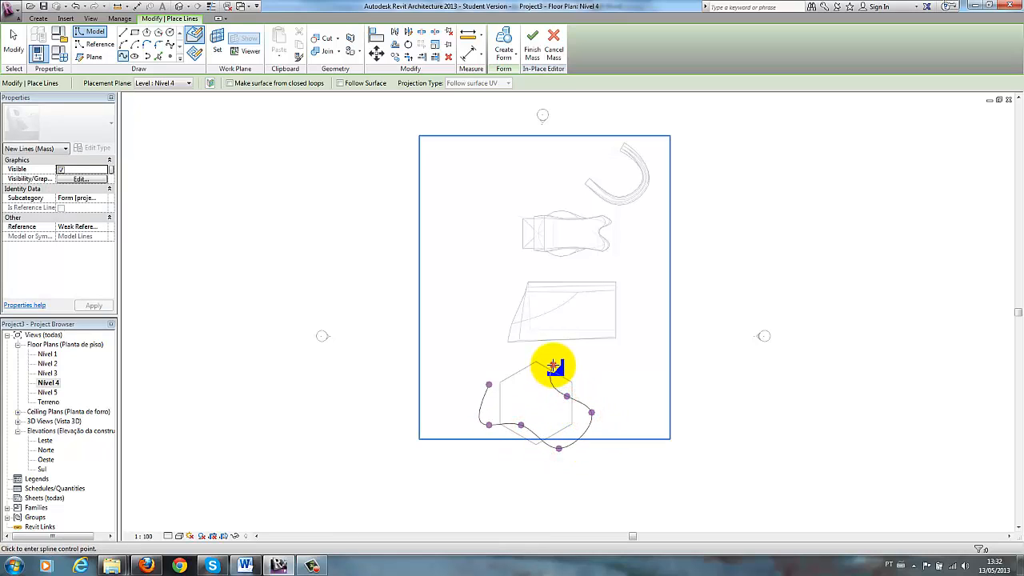
{"action": "left_click", "coordinate": [509, 366]}
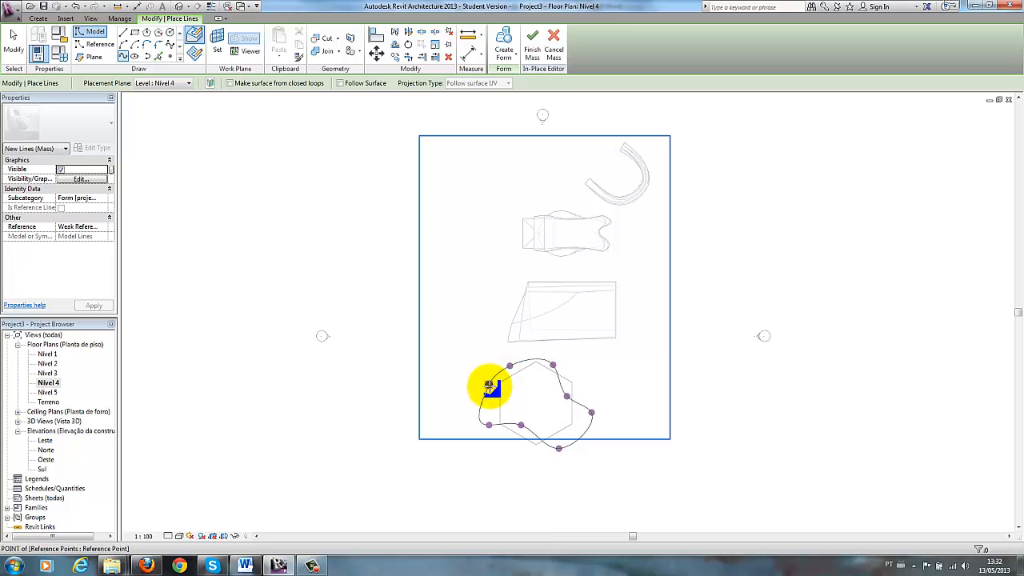
{"action": "left_click", "coordinate": [489, 386]}
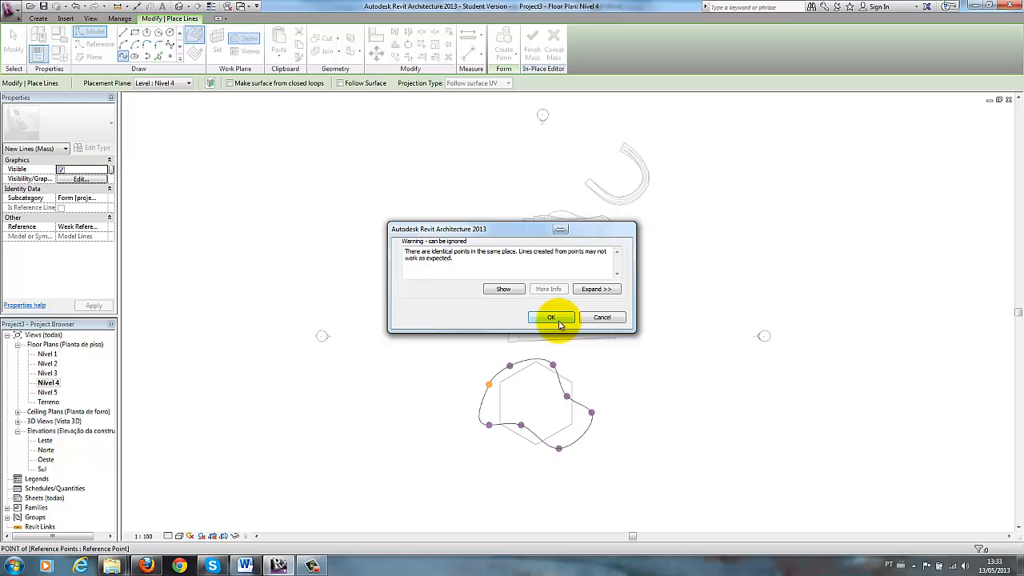
{"action": "left_click", "coordinate": [551, 318]}
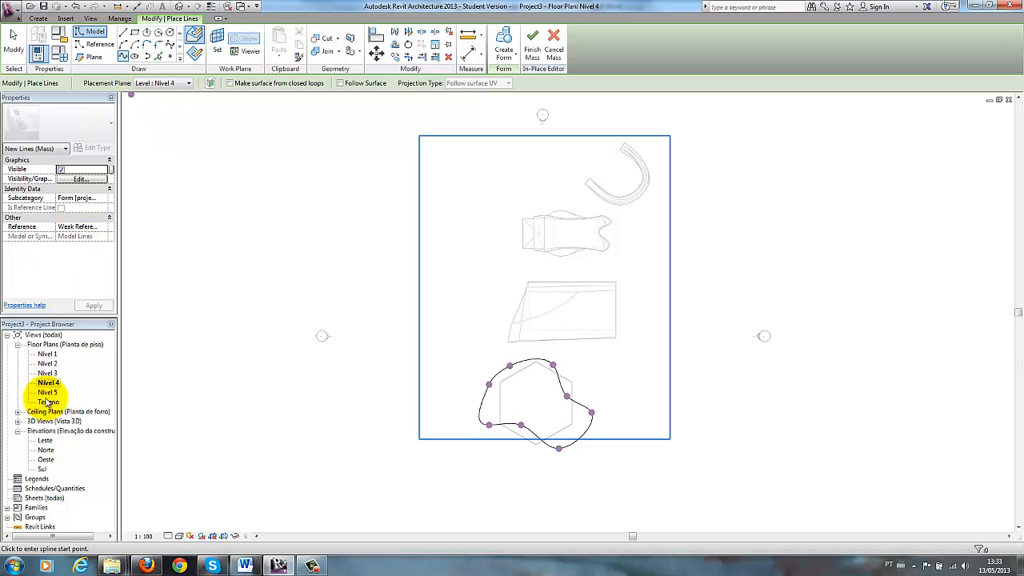
Step: Sketch a rectangle roughly enclosing the spline outline in the Nível 5 floor plan and finish the mass
{"action": "double_click", "coordinate": [51, 393]}
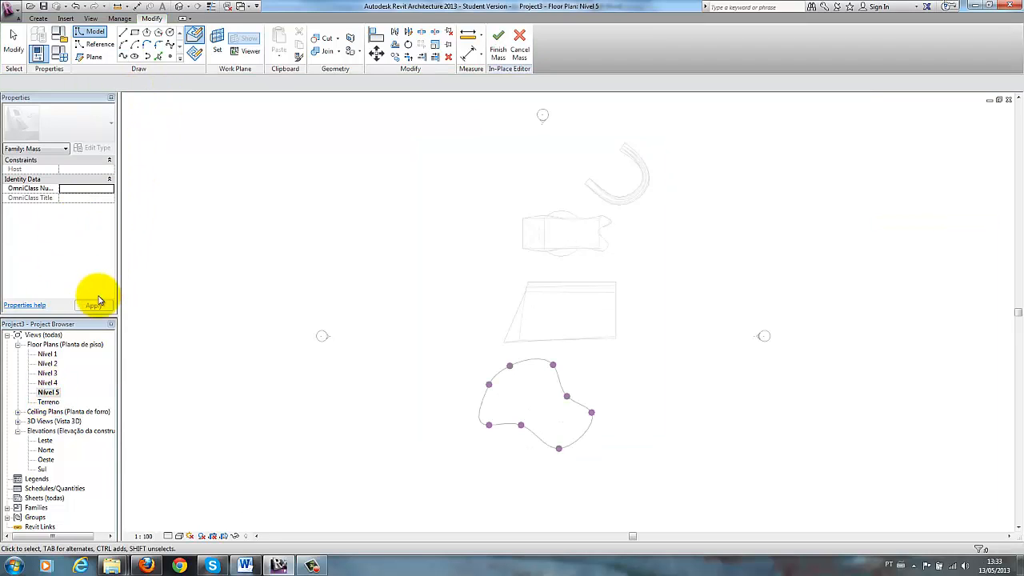
{"action": "left_click", "coordinate": [135, 35]}
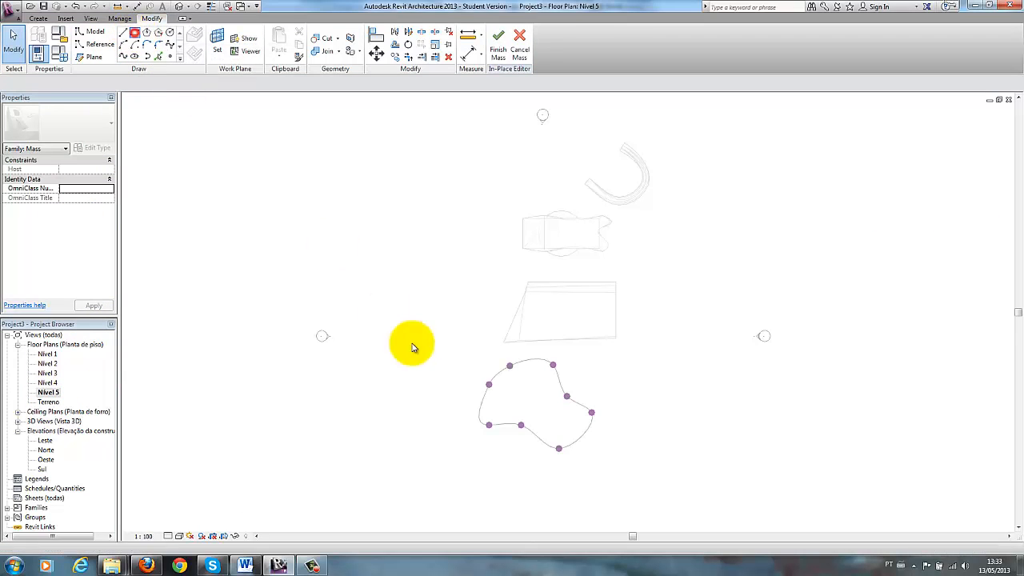
{"action": "left_click", "coordinate": [486, 356]}
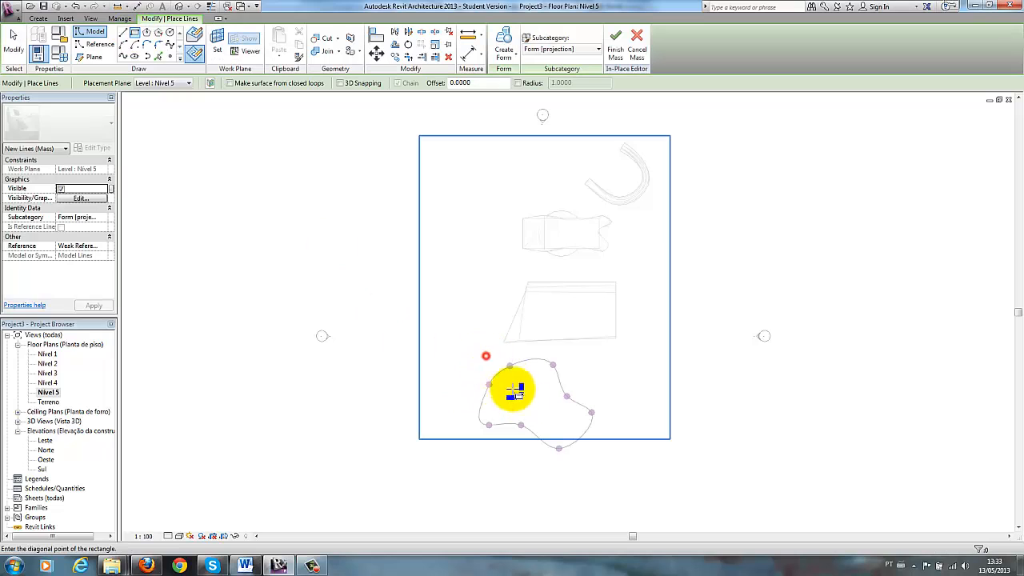
{"action": "left_click", "coordinate": [584, 446]}
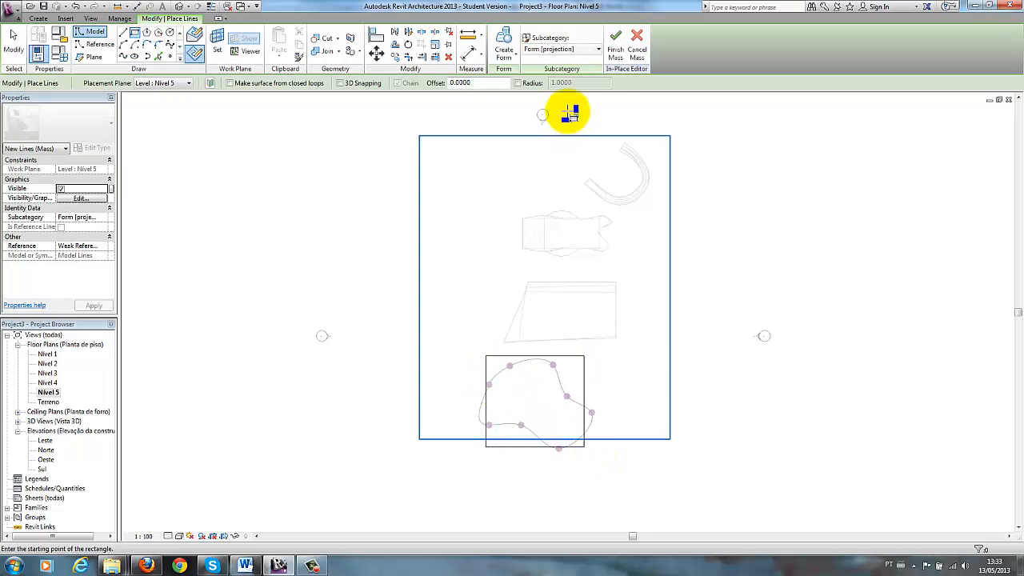
{"action": "left_click", "coordinate": [615, 54]}
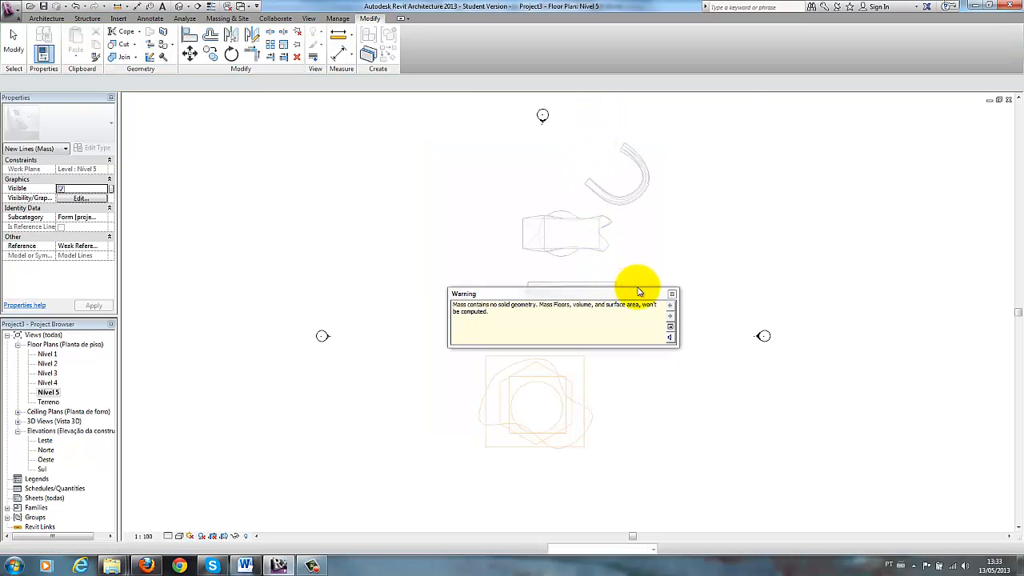
{"action": "left_click", "coordinate": [672, 296]}
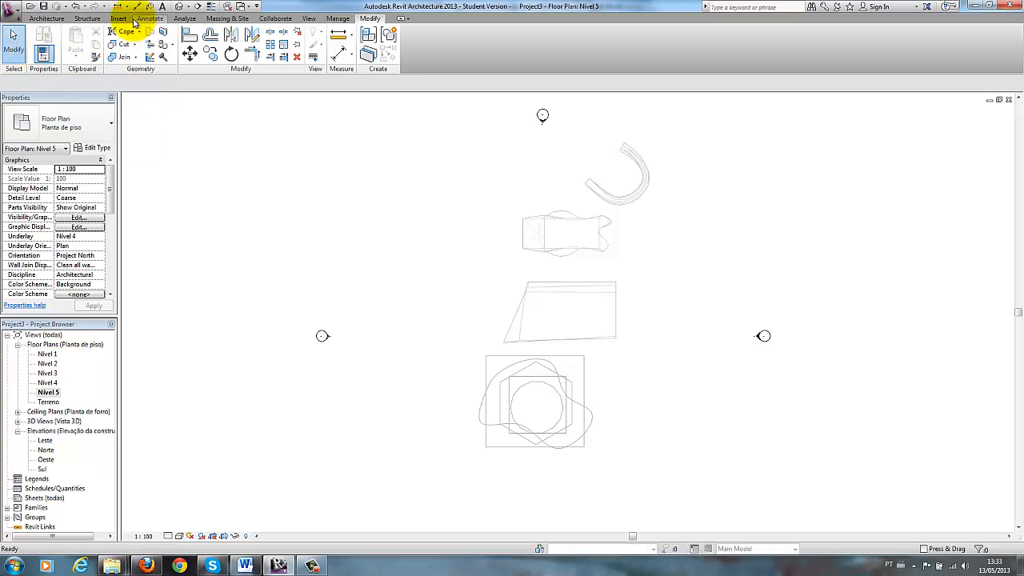
Step: Open the default 3D view and reopen the mass made of stacked profiles for in-place editing
{"action": "left_click", "coordinate": [177, 8]}
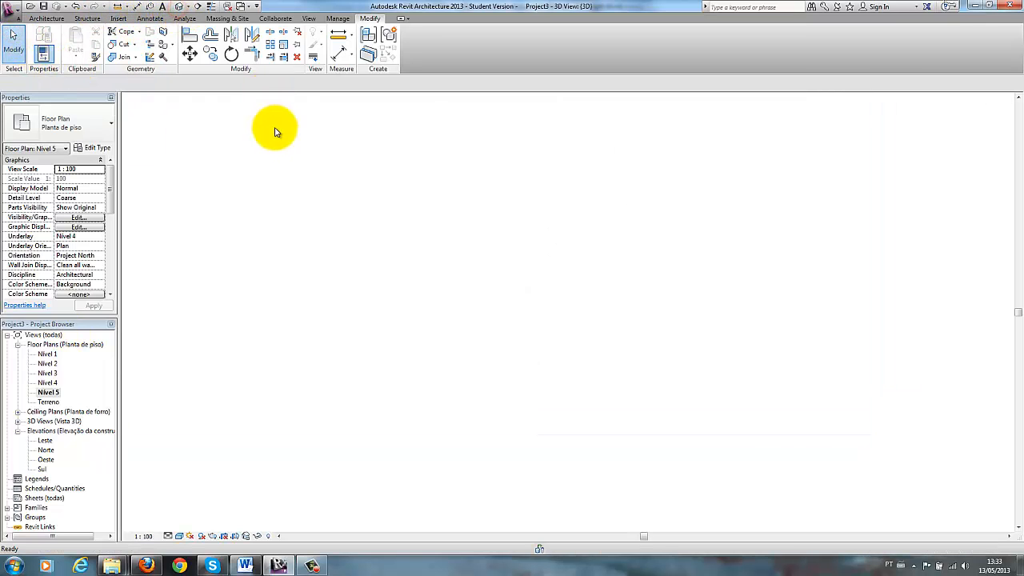
{"action": "scroll", "coordinate": [790, 365], "scroll_direction": "down", "scroll_amount": 1}
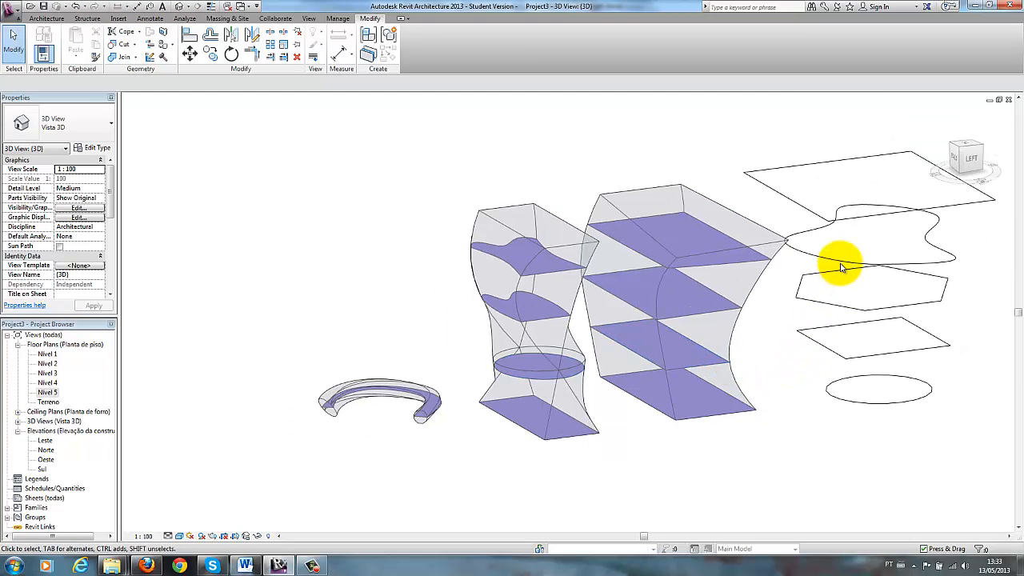
{"action": "left_click", "coordinate": [842, 265]}
{"action": "left_click", "coordinate": [417, 50]}
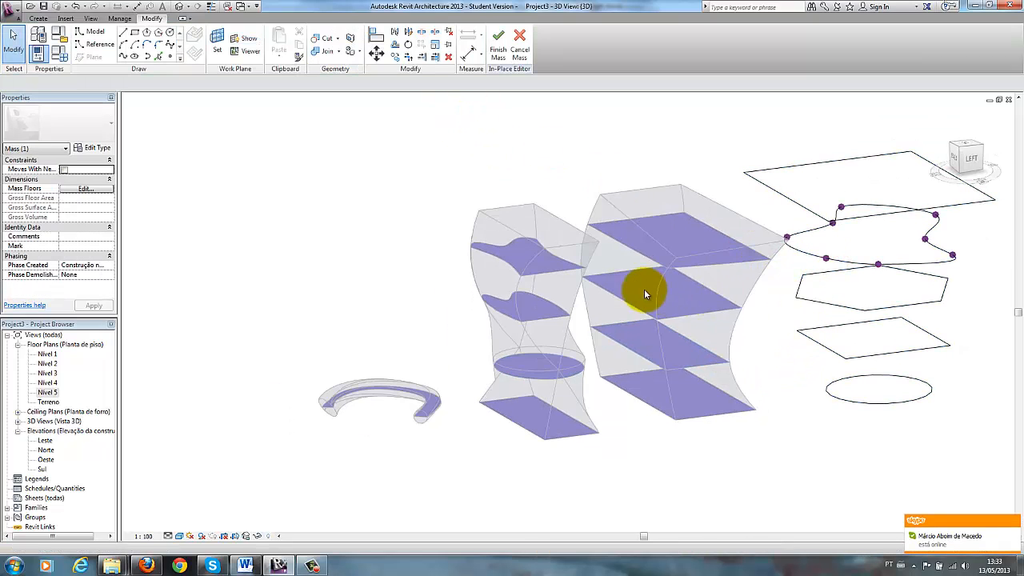
Step: Try to create a form from all five stacked profiles at once
{"action": "left_click_drag", "start_coordinate": [714, 129], "coordinate": [988, 451]}
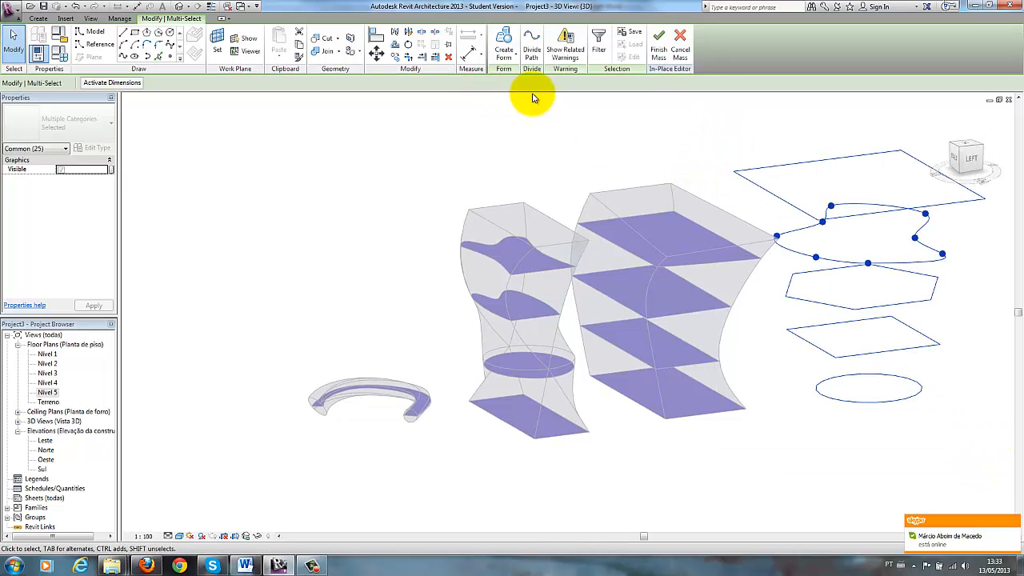
{"action": "left_click", "coordinate": [504, 41]}
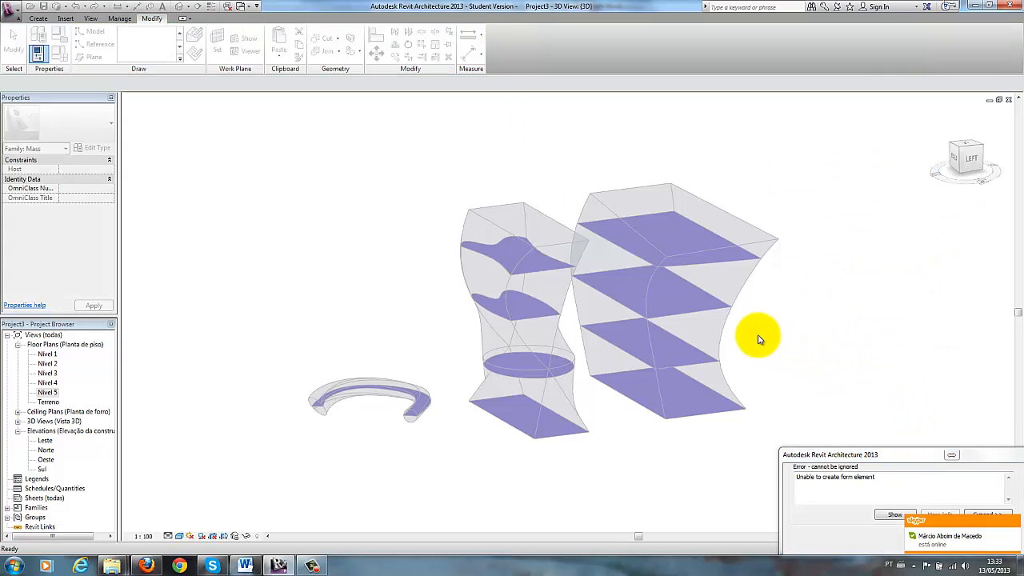
{"action": "left_click", "coordinate": [992, 544]}
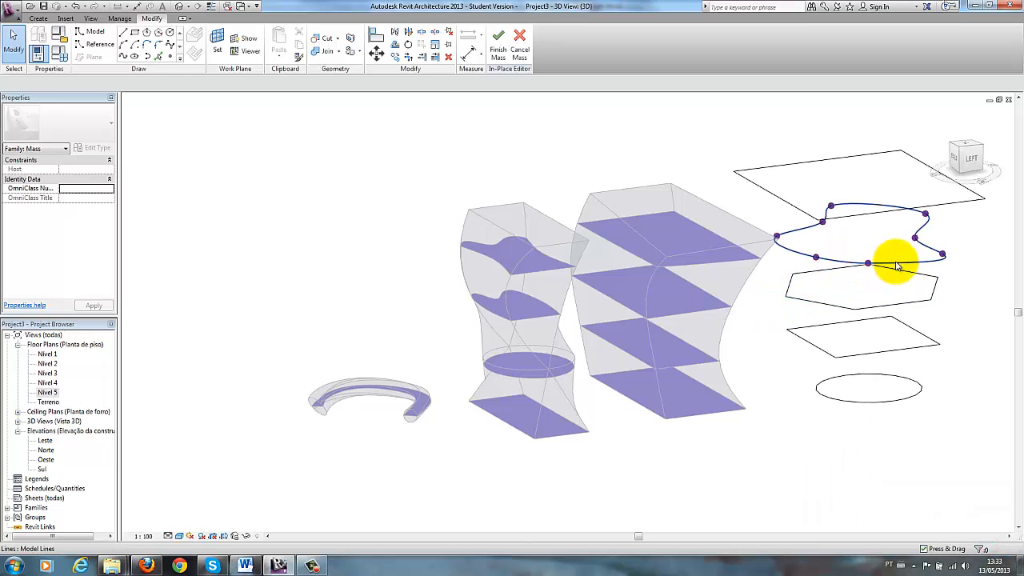
Step: Delete the spline profile and create a form from the remaining circle, lower rectangle, hexagon and upper rectangle
{"action": "left_click", "coordinate": [896, 264]}
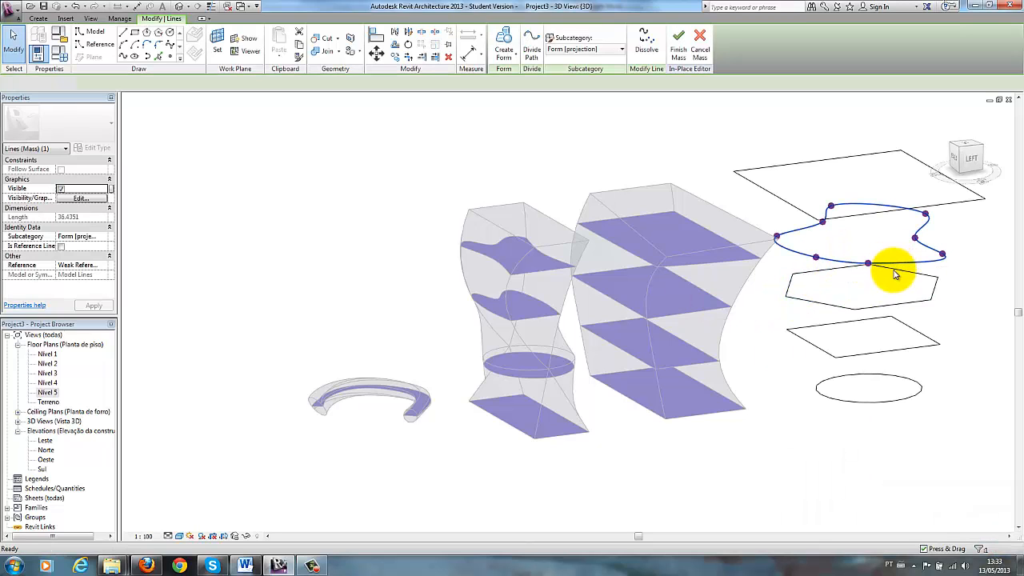
{"action": "key", "text": "Delete"}
{"action": "left_click_drag", "start_coordinate": [709, 110], "coordinate": [989, 449]}
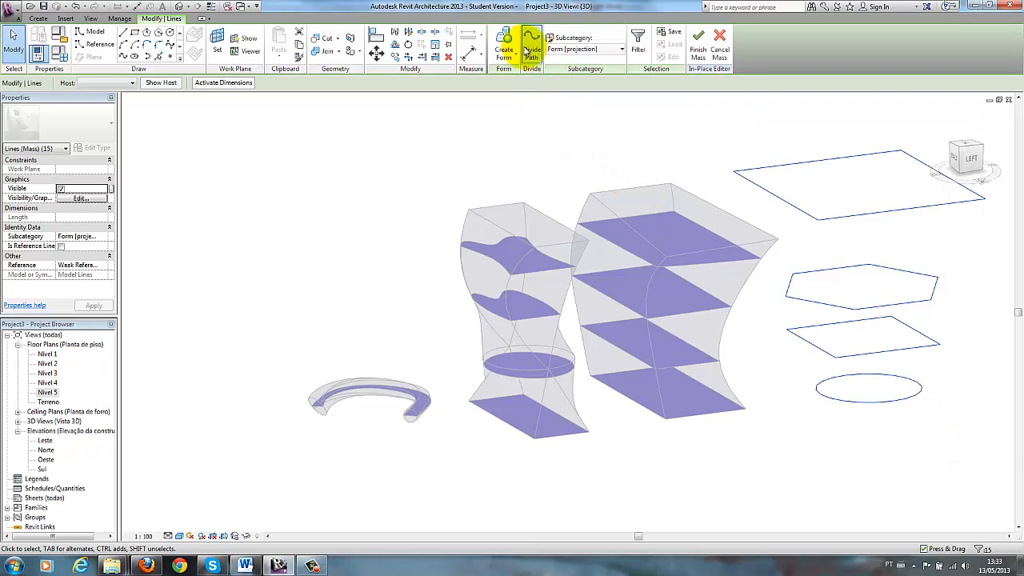
{"action": "left_click", "coordinate": [507, 44]}
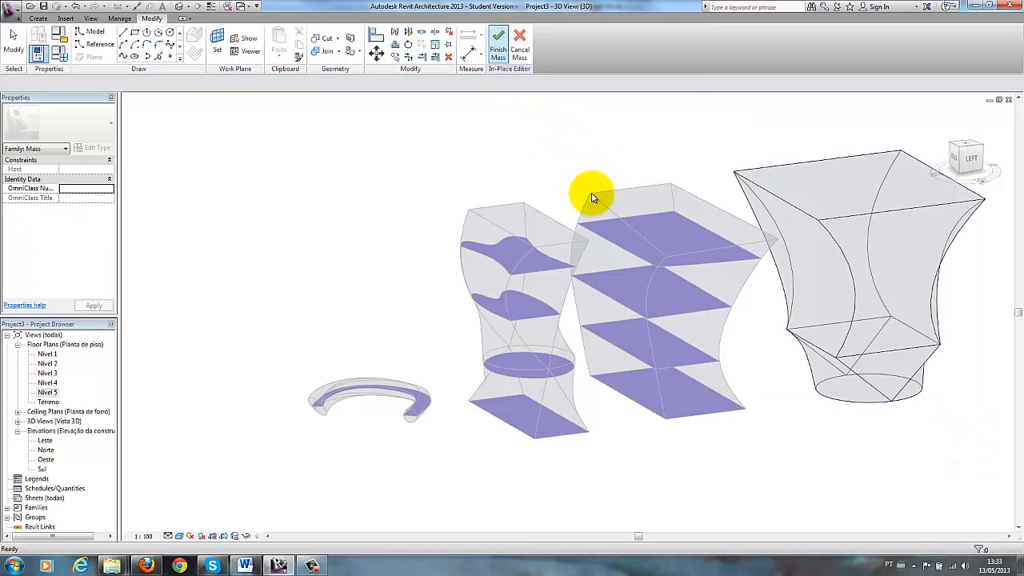
Step: Finish the in-place mass containing the new form
{"action": "middle_click_drag", "start_coordinate": [917, 366], "coordinate": [624, 344], "text": "shift"}
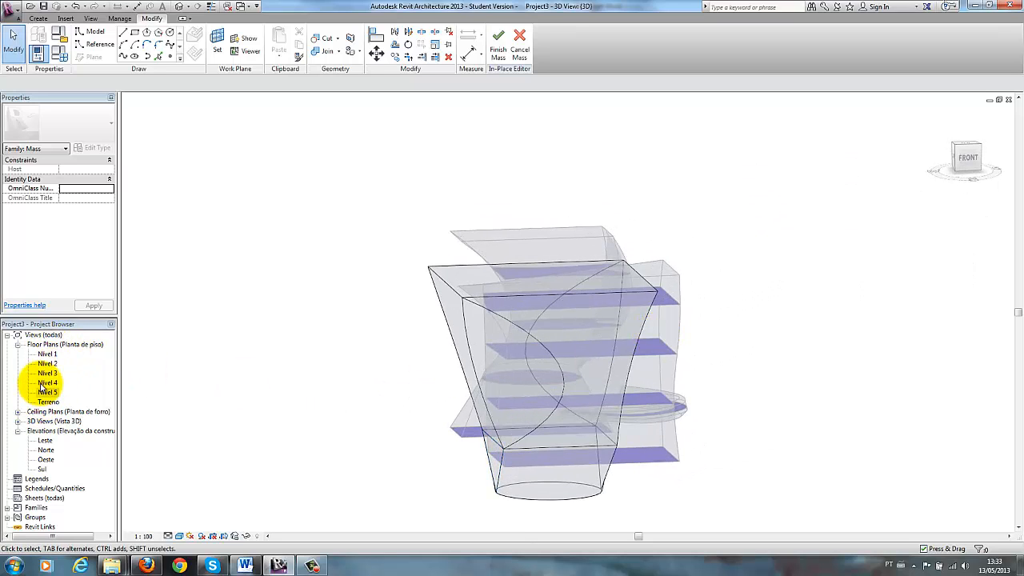
{"action": "middle_click_drag", "start_coordinate": [291, 389], "coordinate": [515, 442], "text": "shift"}
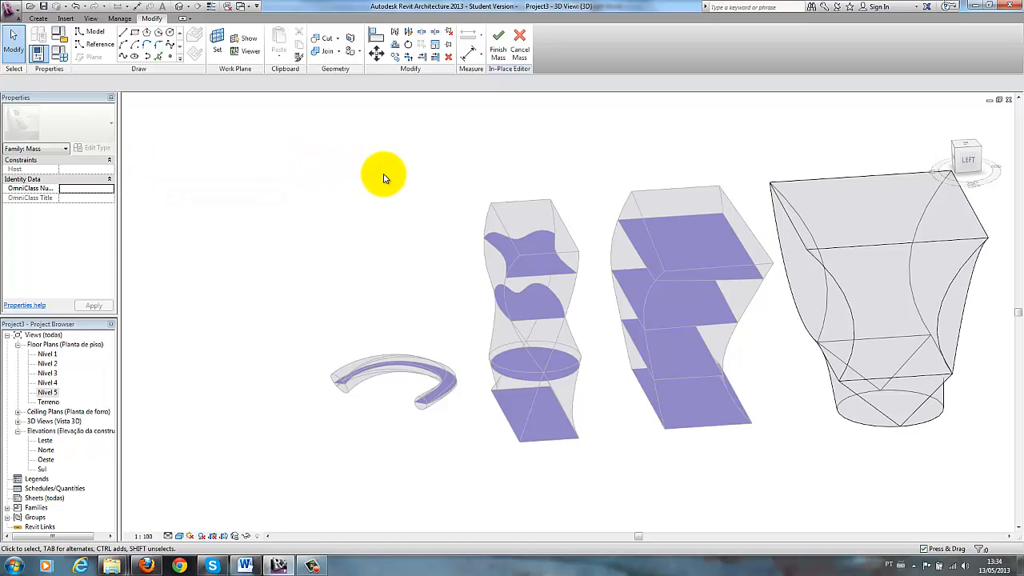
{"action": "left_click", "coordinate": [497, 50]}
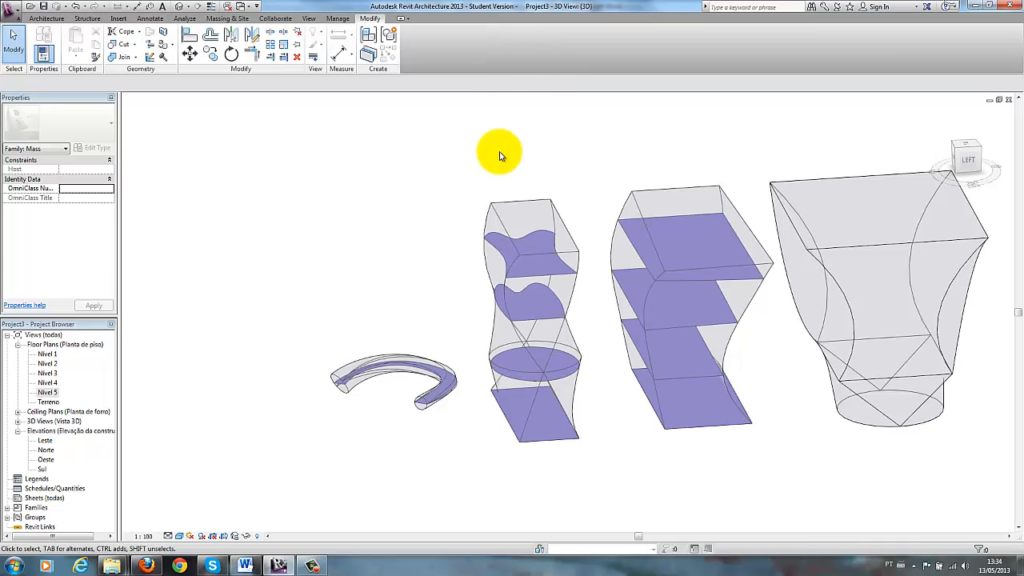
{"action": "scroll", "coordinate": [559, 170], "scroll_direction": "down", "scroll_amount": 3}
{"action": "middle_click_drag", "start_coordinate": [564, 178], "coordinate": [588, 202], "text": "shift"}
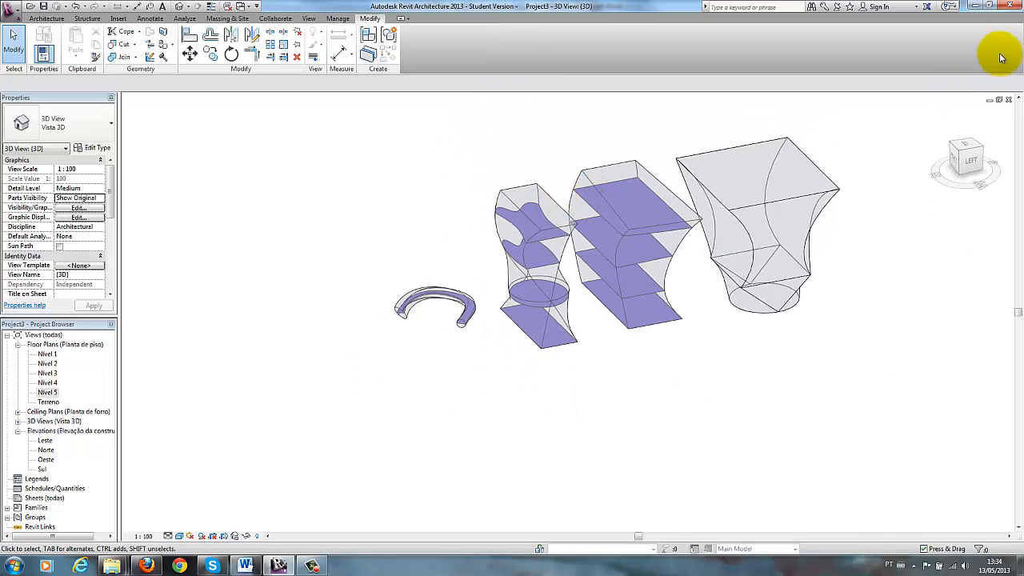